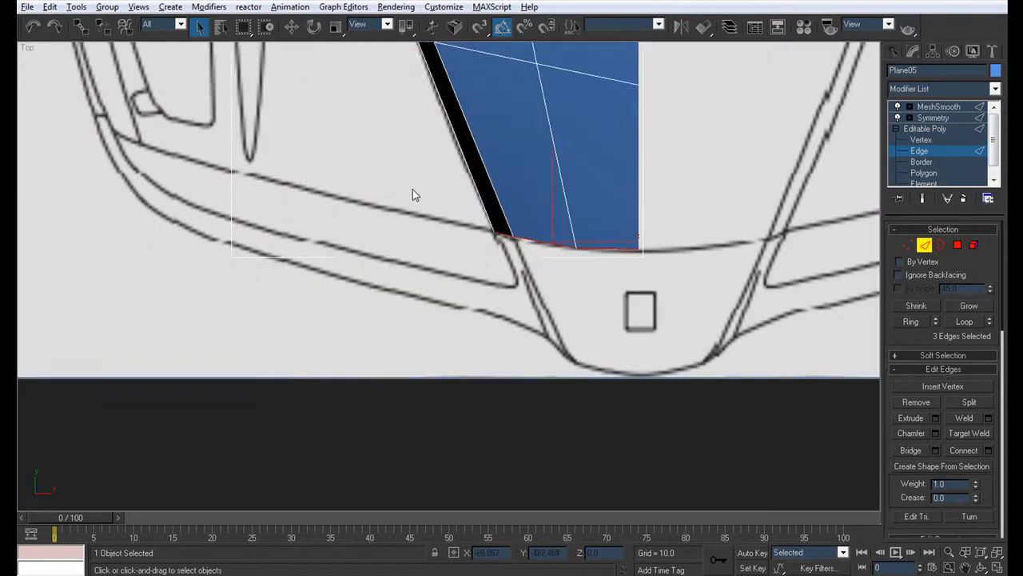
Step: Extrude the hood's three front edges forward to the nose tip and lower them to the nose outline in the front view
key(w)
shift+drag(480, 184, 482, 304)
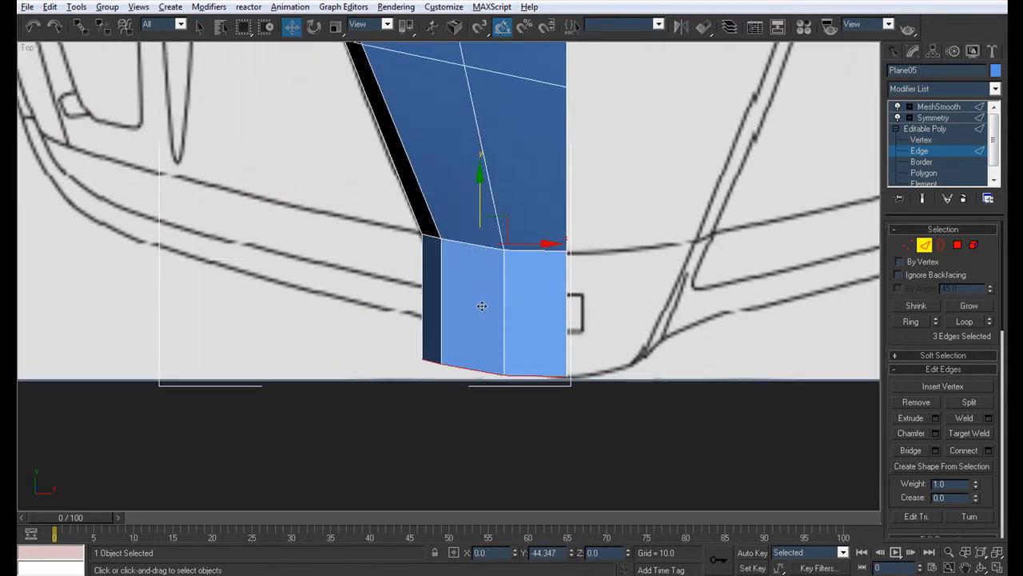
key(alt+w)
middle_drag(834, 139, 673, 160)
scroll(672, 160, up, 3)
shift+drag(610, 93, 609, 162)
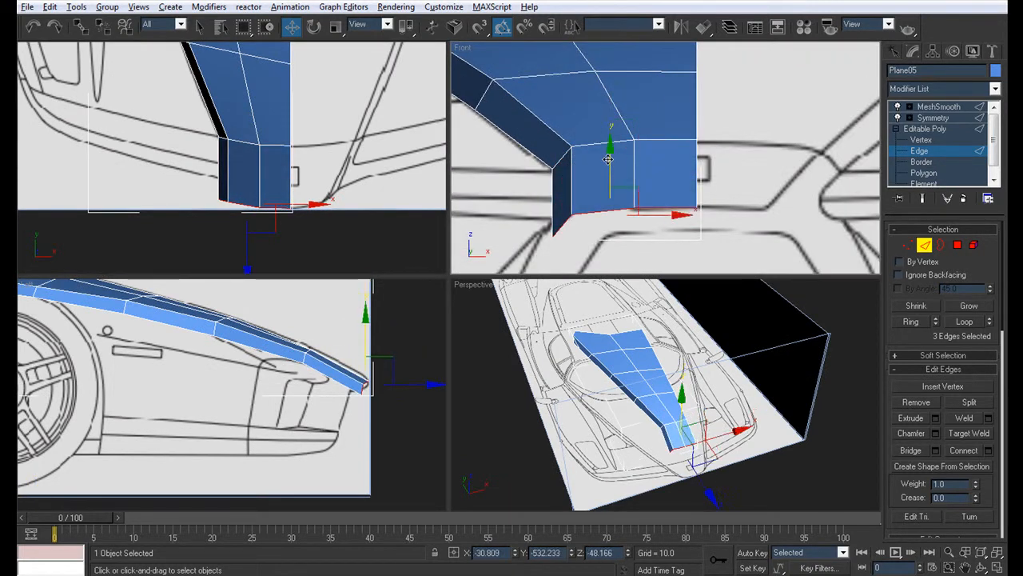
Step: Move the two inner vertices of the new front edge sideways to match the tapered nose outline in the front view
click(919, 140)
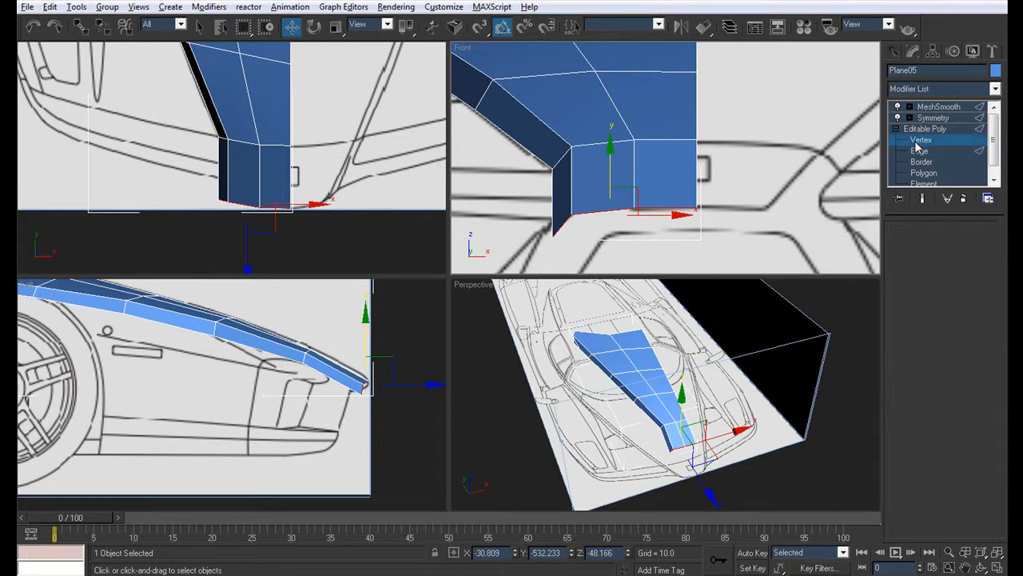
drag(611, 196, 752, 201)
click(566, 211)
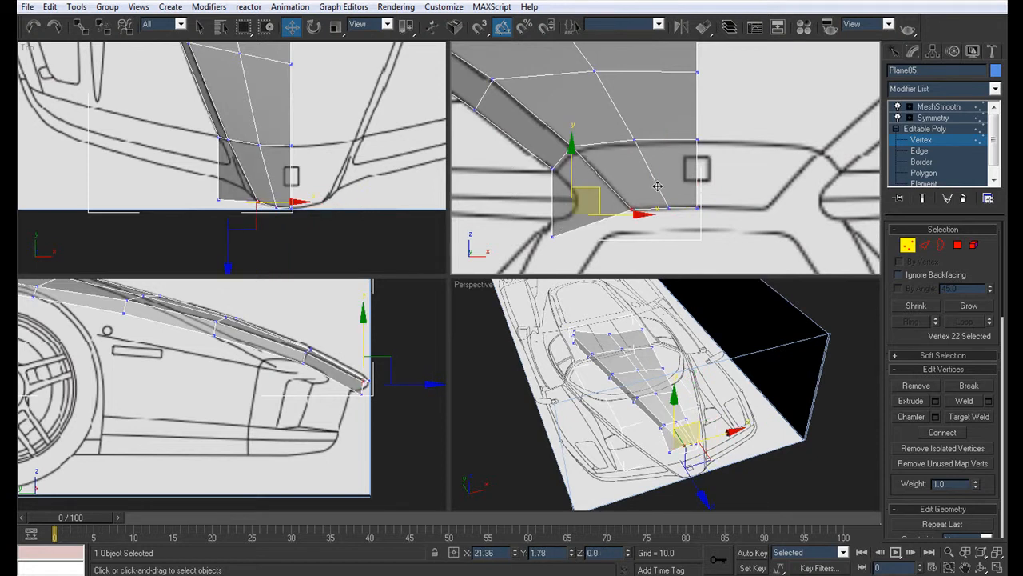
drag(657, 186, 657, 187)
Step: Place the nose's outer corner vertex on the blueprint outline in the front, side and top views
drag(564, 250, 619, 184)
middle_drag(368, 361, 303, 345)
scroll(300, 358, up, 4)
middle_drag(366, 317, 261, 399)
middle_drag(270, 174, 222, 175)
scroll(262, 142, up, 5)
drag(222, 175, 238, 144)
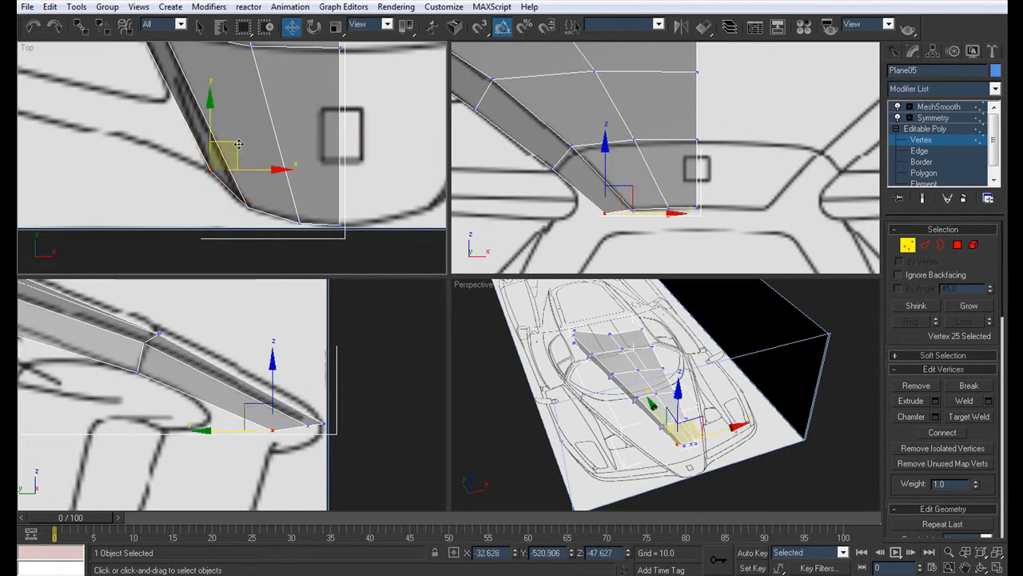
Step: Shift the nose's outer corner vertex about 2.4 units outward along X in the front view
middle_drag(693, 152, 678, 135)
drag(644, 197, 637, 197)
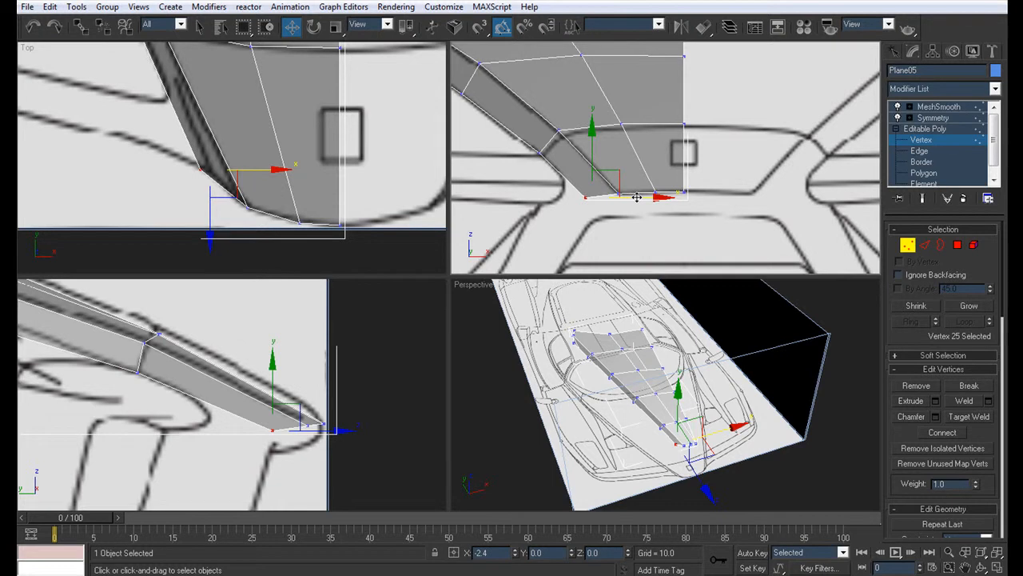
middle_drag(215, 373, 264, 371)
scroll(263, 370, down, 3)
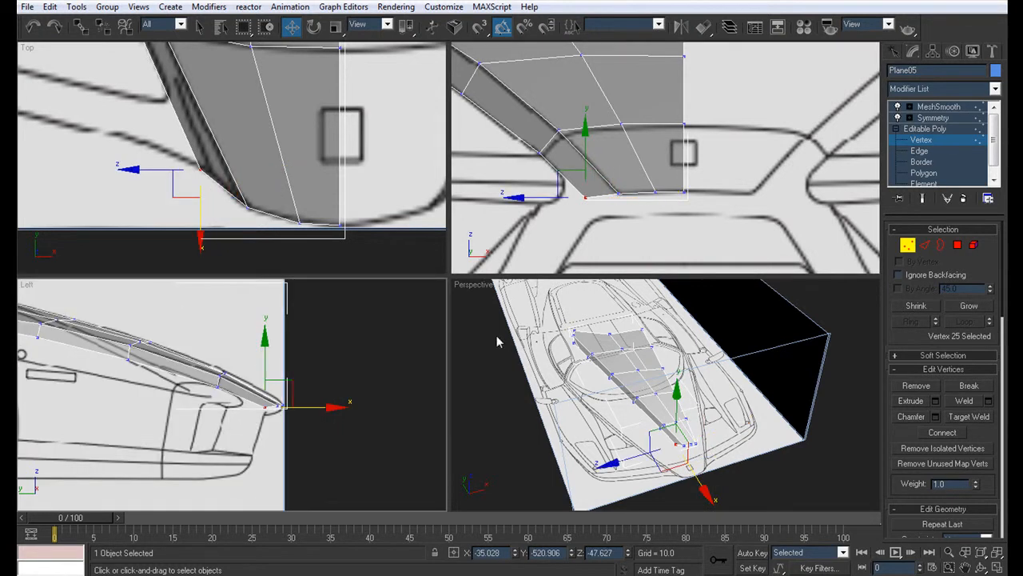
Step: Check the shaded nose shape and shift its outer corner vertex about 1.2 units inward along X in the top view
alt+middle_drag(694, 400, 670, 381)
key(alt+x)
scroll(279, 196, down, 4)
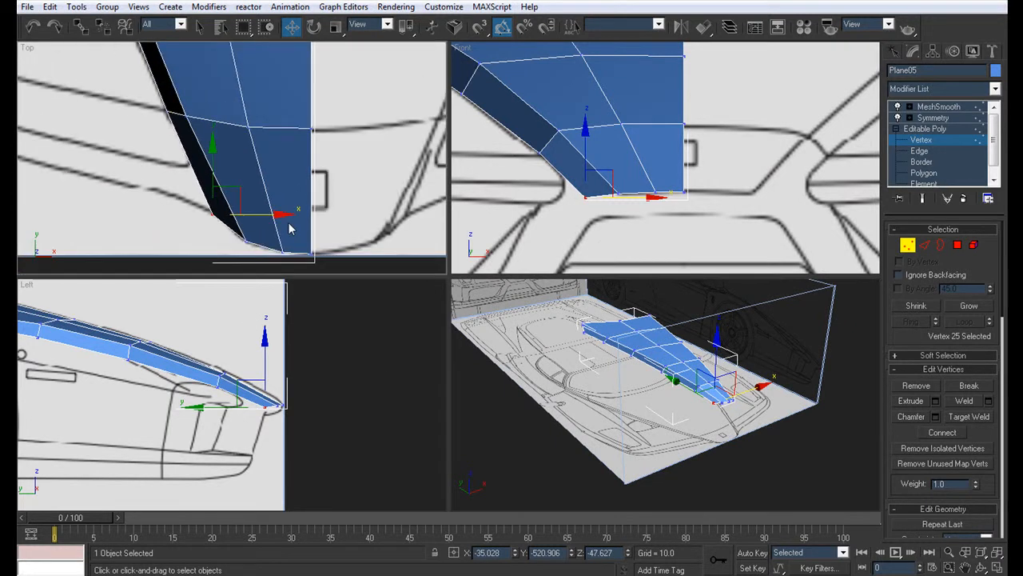
key(alt+x)
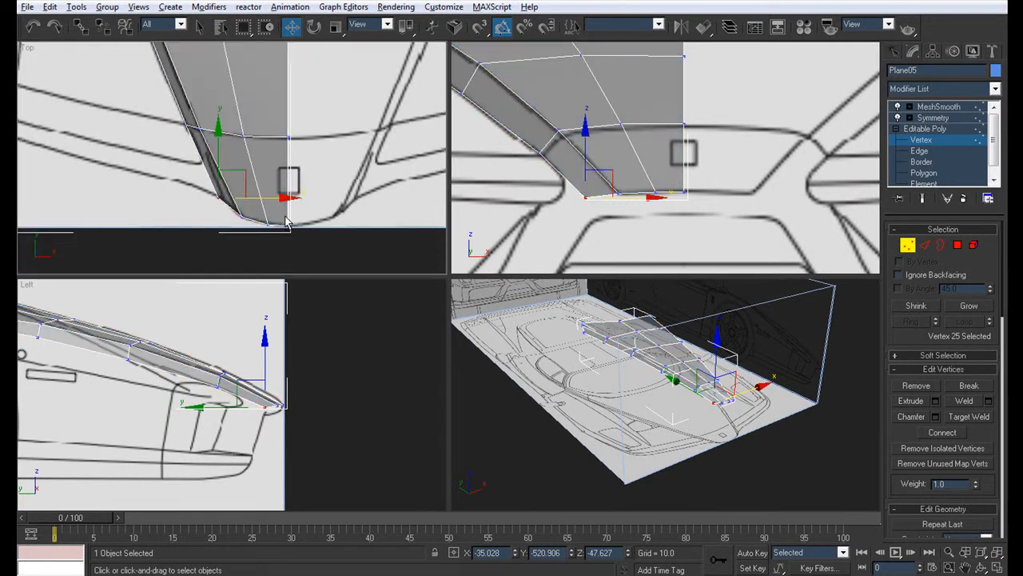
click(240, 216)
scroll(234, 195, up, 4)
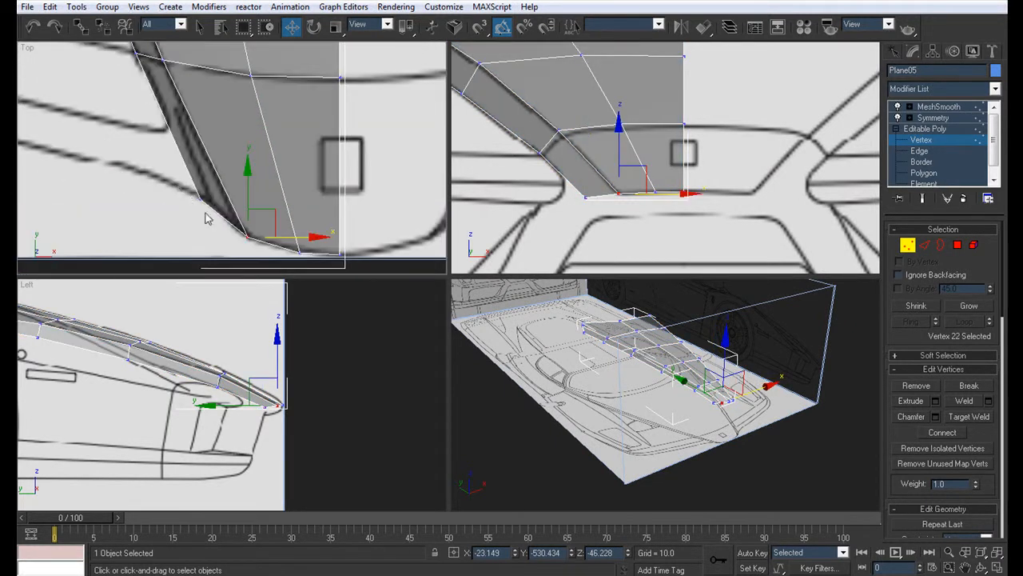
click(202, 198)
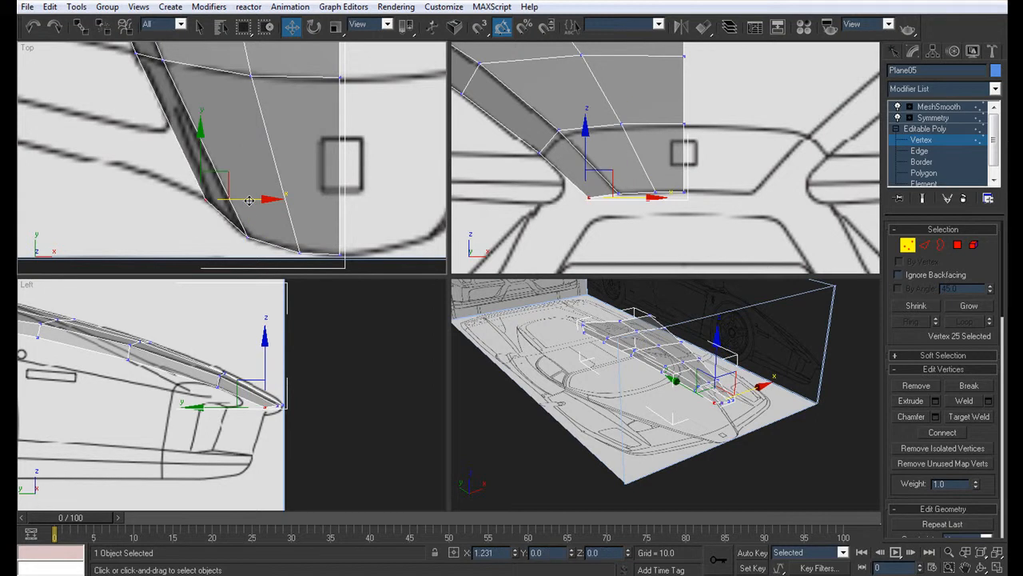
scroll(249, 200, down, 3)
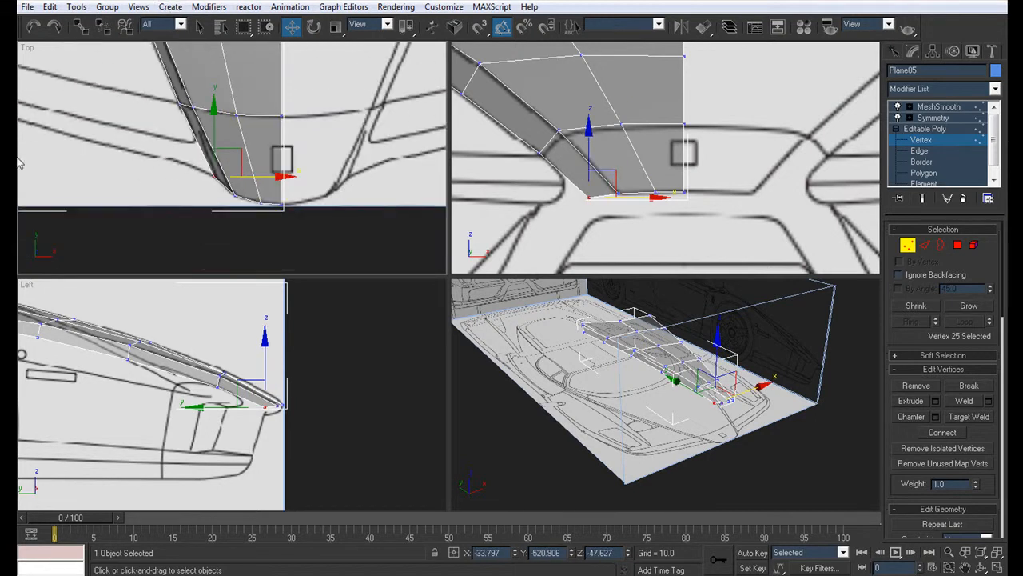
Step: Extrude the nose's three front edges straight down in the front view to form a short lip
click(750, 453)
key(z)
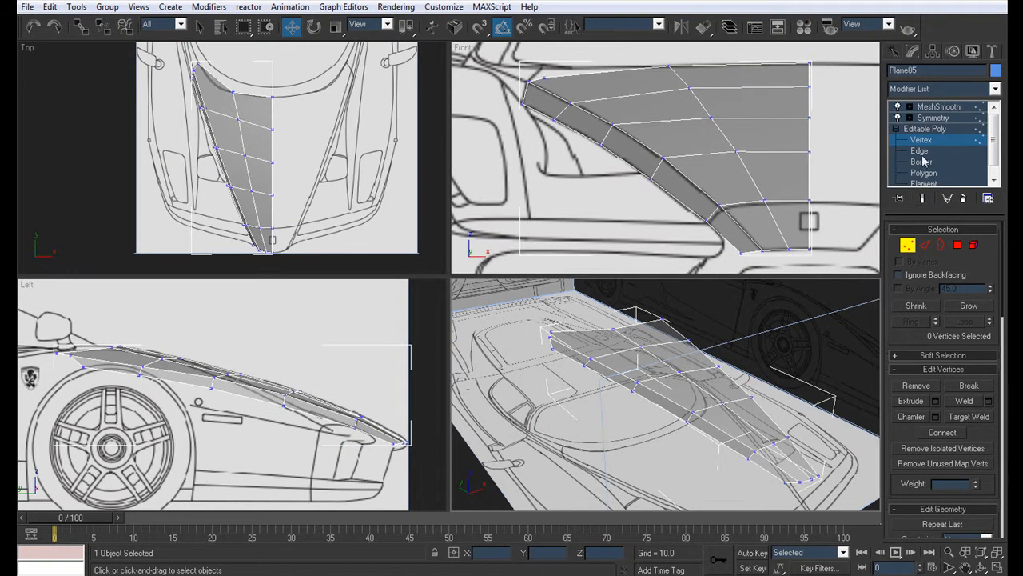
key(2)
middle_drag(671, 192, 653, 99)
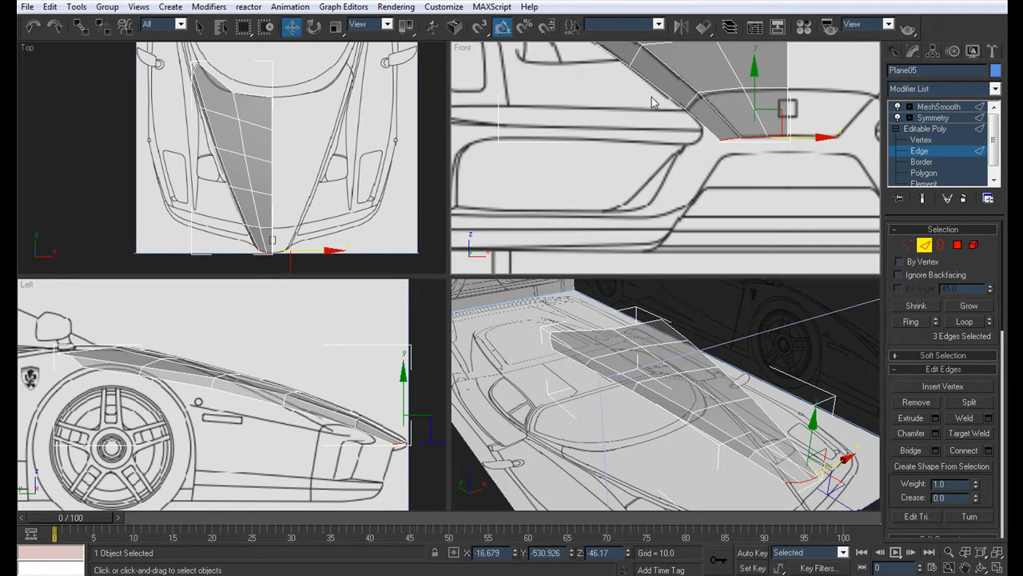
click(708, 126)
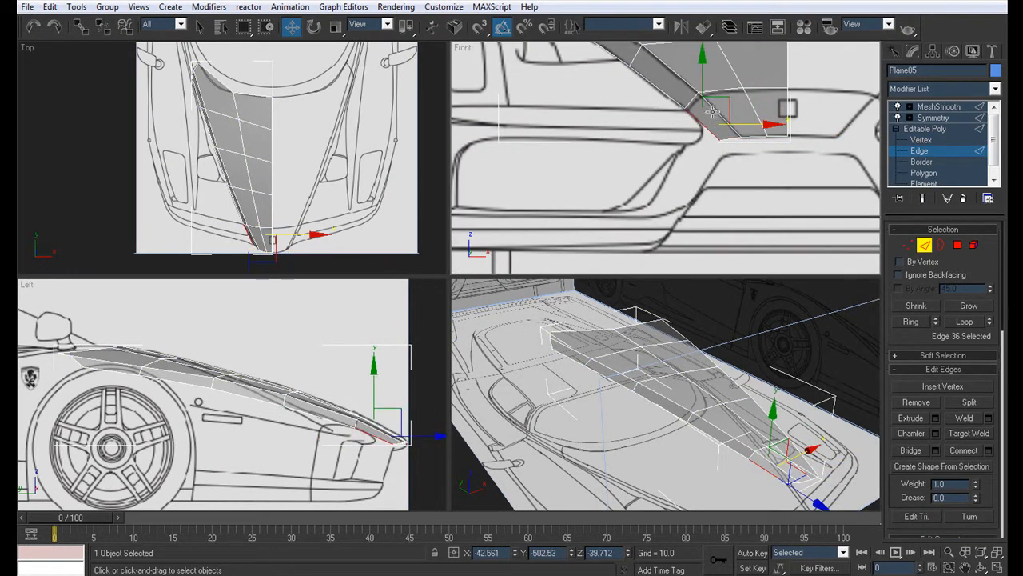
scroll(712, 116, down, 3)
middle_drag(686, 145, 658, 137)
scroll(656, 152, up, 2)
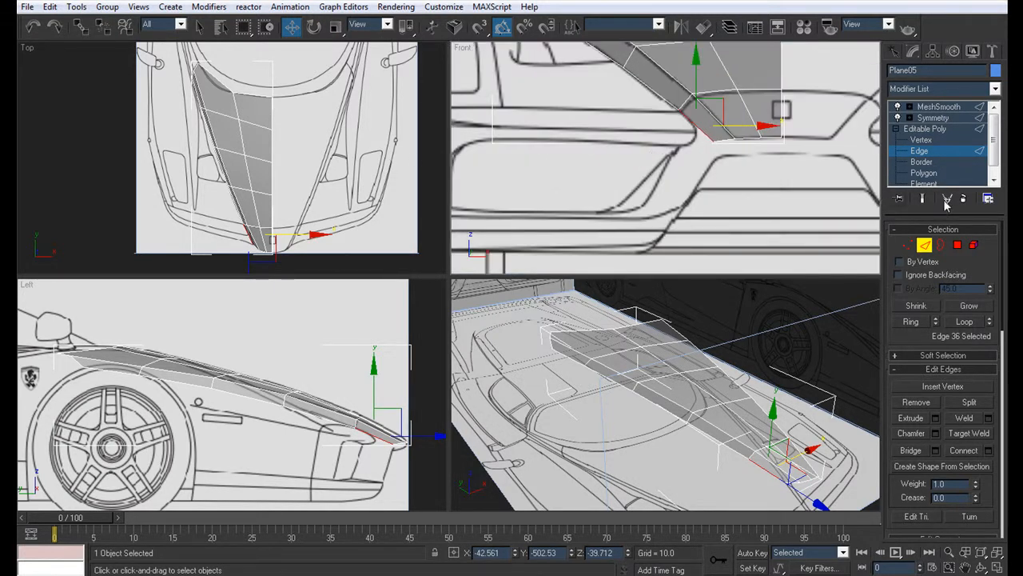
click(770, 137)
ctrl+click(745, 137)
ctrl+click(724, 140)
shift+drag(750, 94, 748, 116)
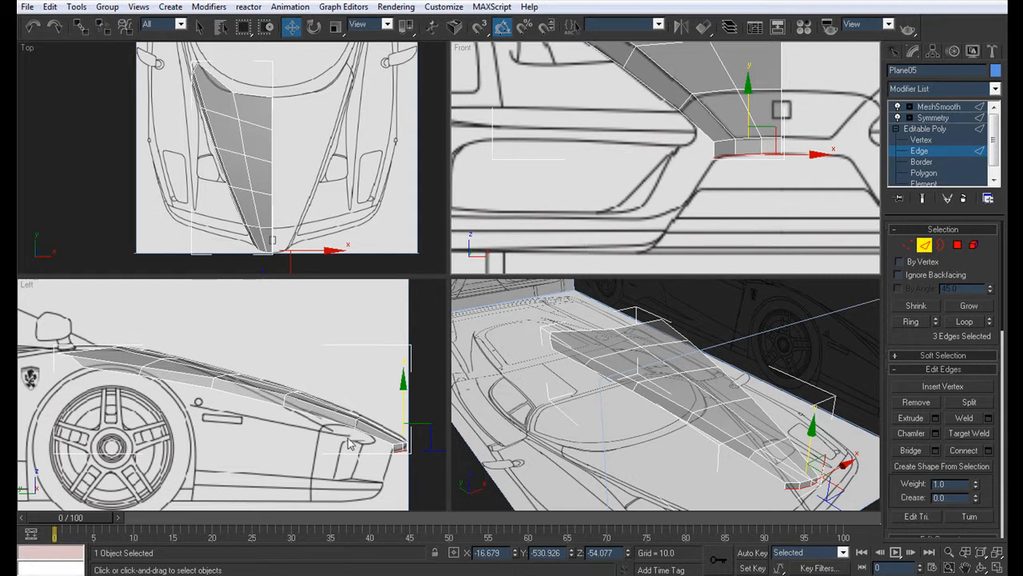
Step: Move the lip's three lower edges slightly rearward in the side view to follow the nose profile
scroll(346, 447, up, 5)
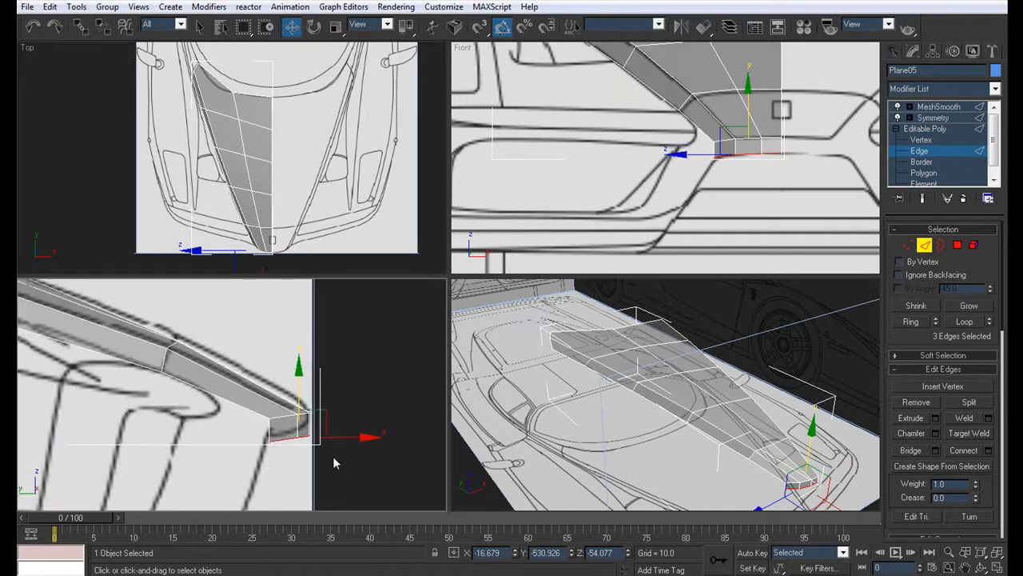
drag(327, 440, 320, 439)
middle_drag(292, 169, 294, 94)
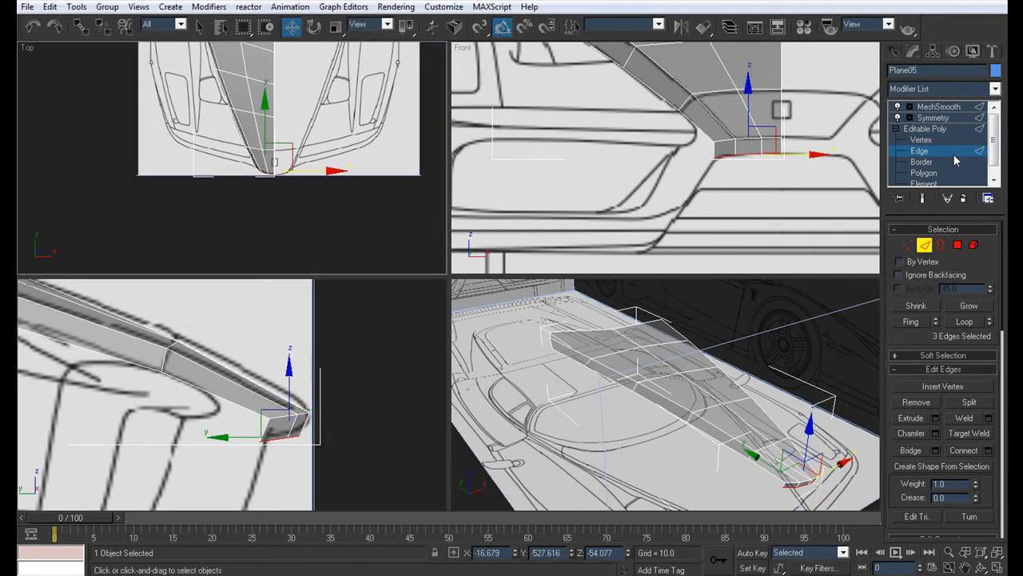
Step: Extrude the lip's outer side edge and the adjoining lower nose edge down and outward beside the central grille opening
click(713, 150)
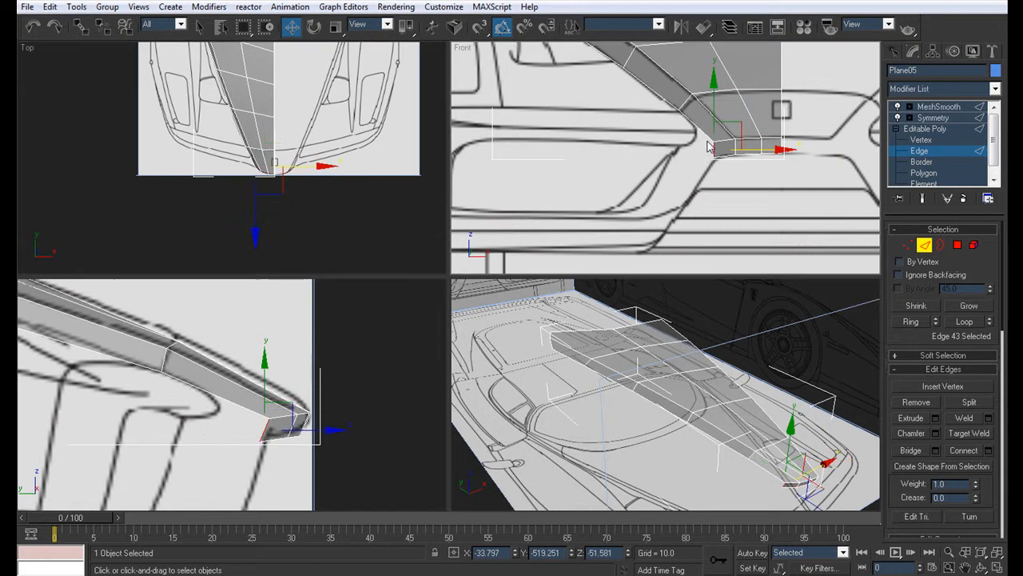
ctrl+click(698, 131)
shift+drag(731, 112, 683, 184)
mouse_move(615, 204)
middle_down()
mouse_move(850, 152)
mouse_move(667, 153)
mouse_move(618, 187)
middle_up()
scroll(618, 192, up, 2)
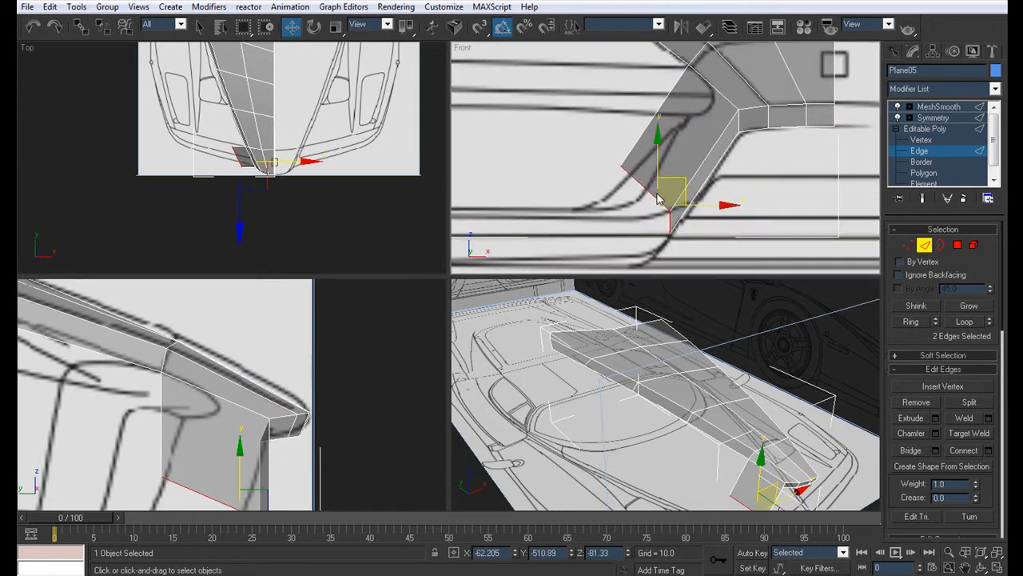
Step: Reposition the lower vertices of the new side pillar in the front view to match the edge of the air intake
click(922, 140)
click(619, 161)
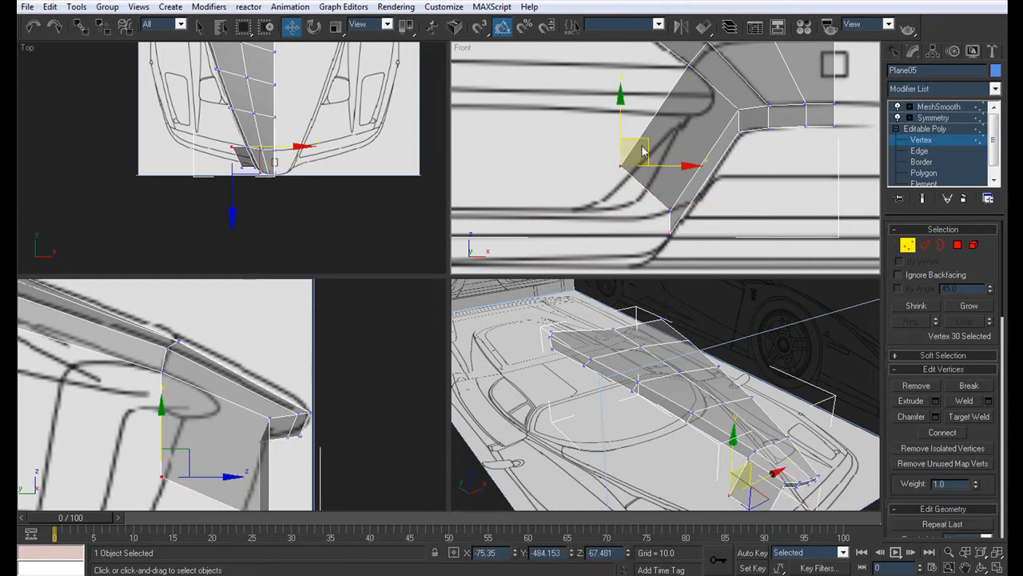
drag(645, 136, 695, 190)
click(672, 212)
Step: Align the side pillar's lower vertices with the bumper outline in the side view, moving the two front ones rearward
middle_drag(223, 416, 228, 330)
click(166, 432)
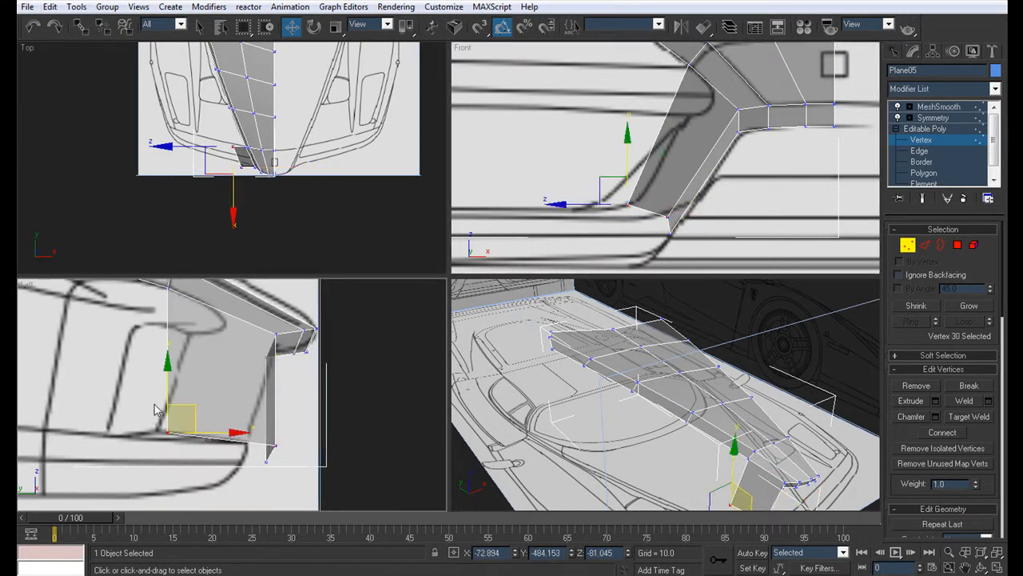
middle_drag(176, 421, 223, 469)
scroll(238, 463, down, 3)
drag(249, 443, 278, 456)
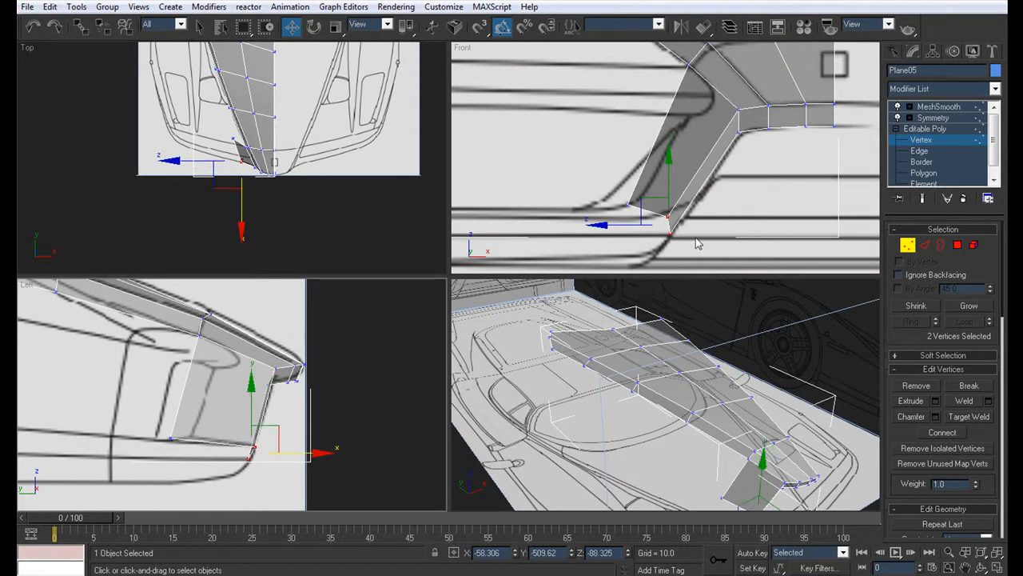
Step: Extrude the side pillar's two bottom edges about 113.6 units outward along X to form the bumper strip below the intake
middle_drag(705, 127, 756, 146)
scroll(778, 152, down, 2)
middle_drag(787, 441, 727, 350)
key(alt+x)
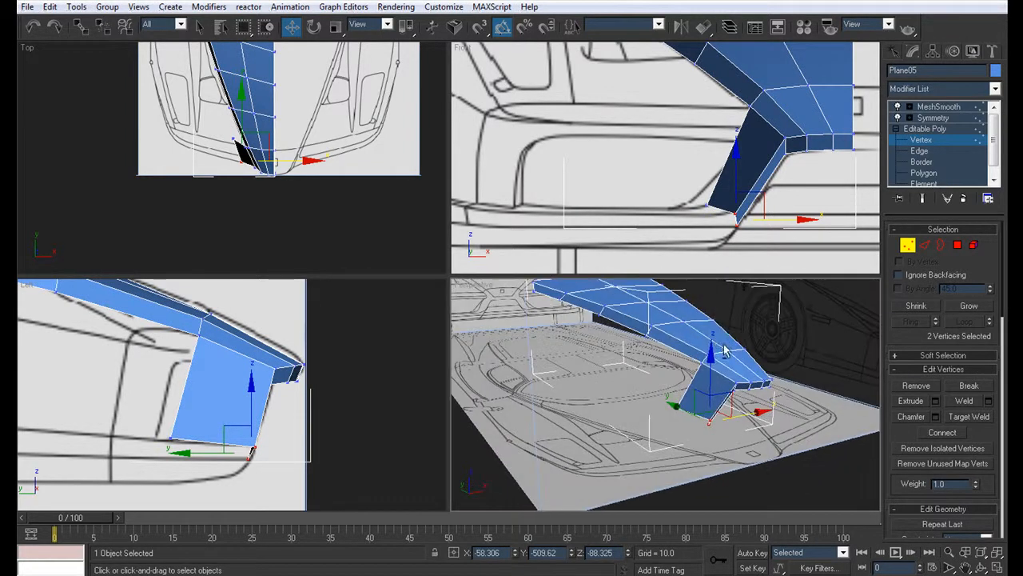
click(920, 150)
scroll(779, 205, down, 2)
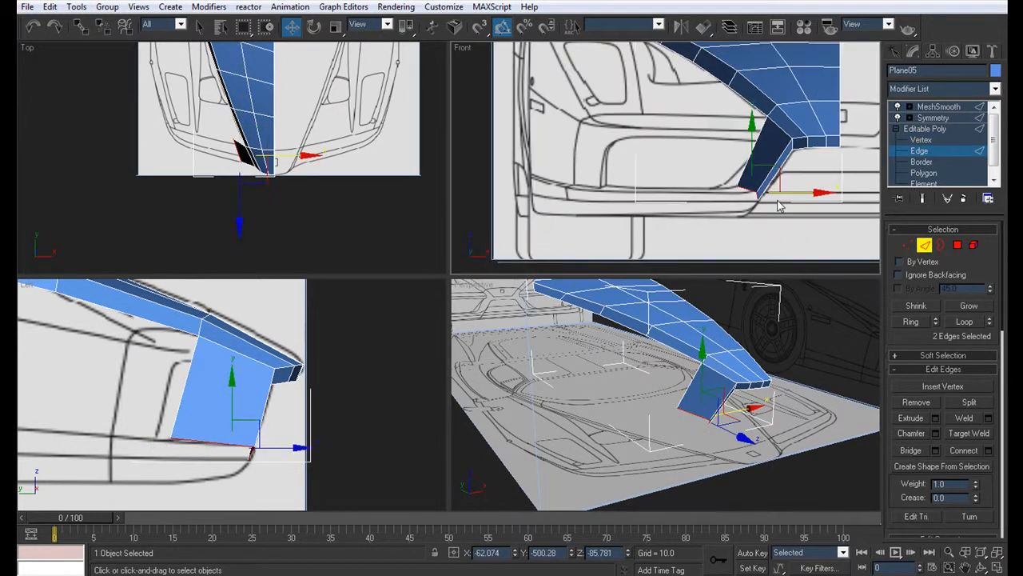
shift+drag(790, 195, 636, 192)
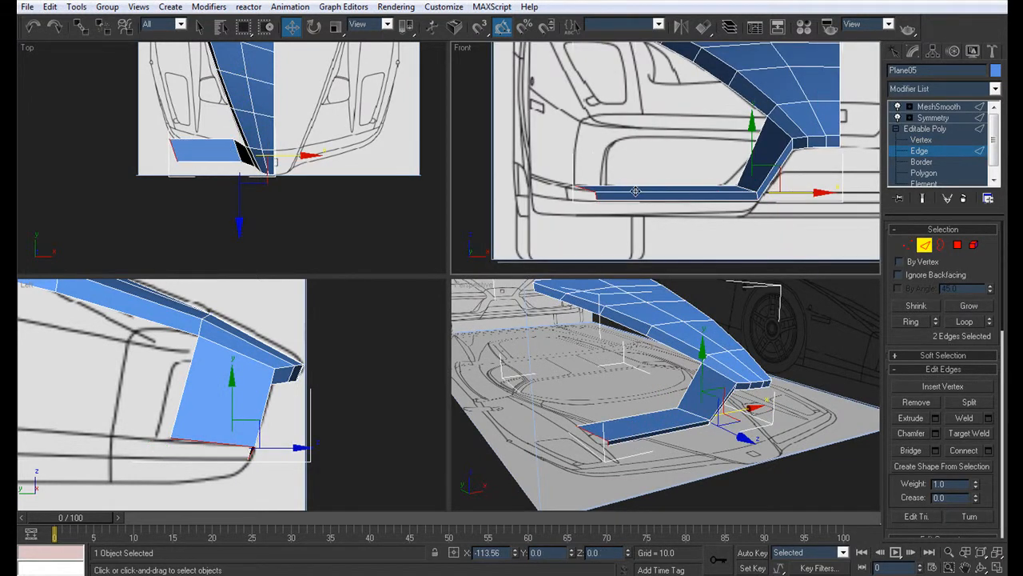
Step: Move the bumper strip's outer end edges rearward in the side view and place its rear upper vertex on the panel line
middle_drag(187, 439, 247, 430)
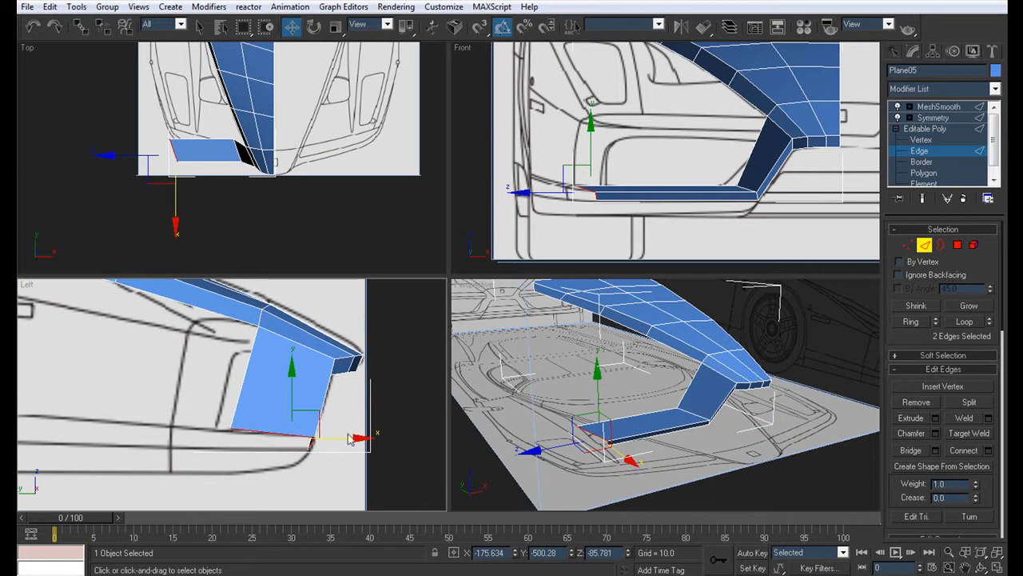
shift+drag(349, 439, 288, 439)
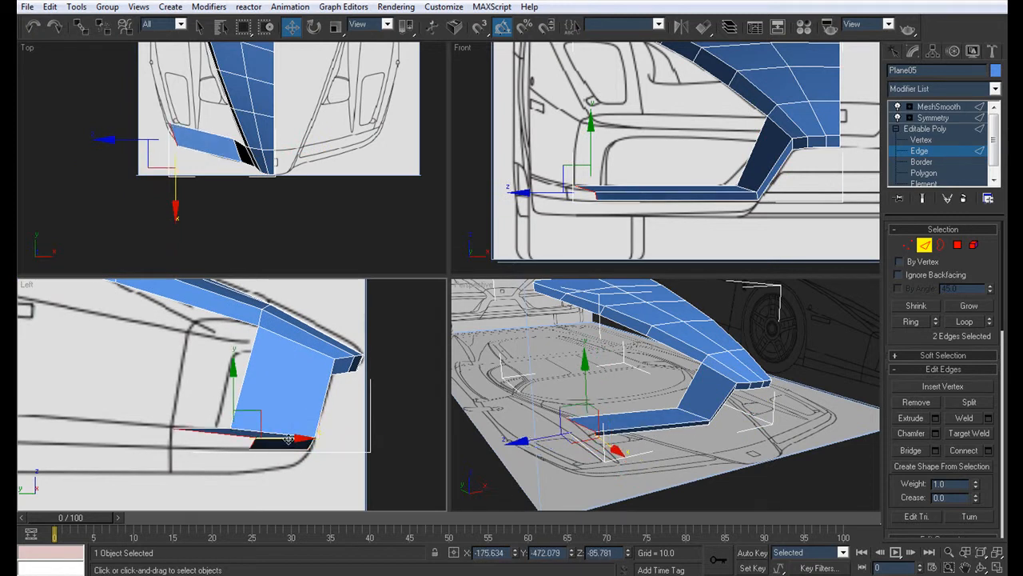
click(921, 140)
click(172, 427)
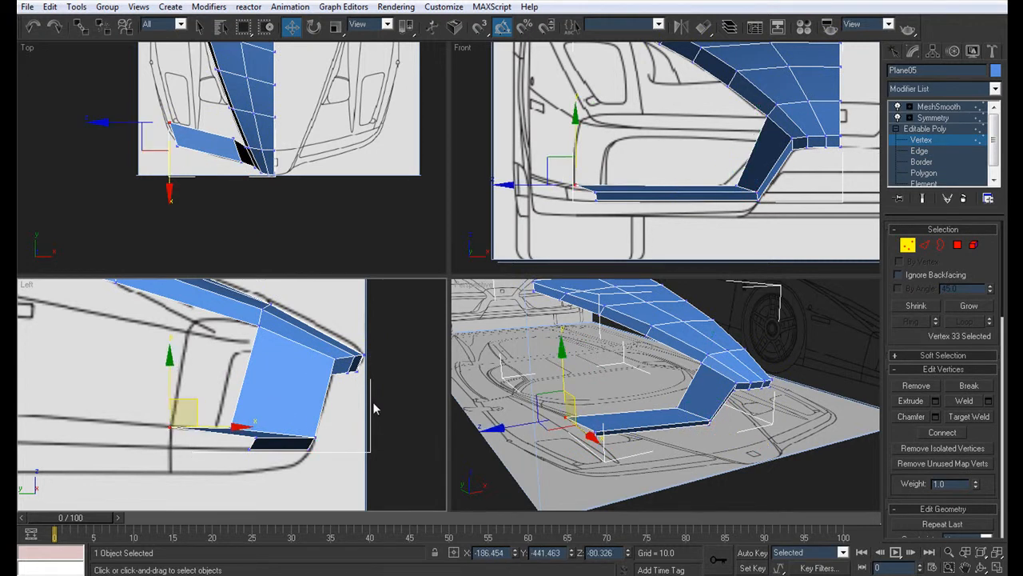
Step: Move the bumper strip's remaining two outer end vertices outward to the blueprint's panel corner in the front view
click(601, 197)
scroll(602, 197, up, 5)
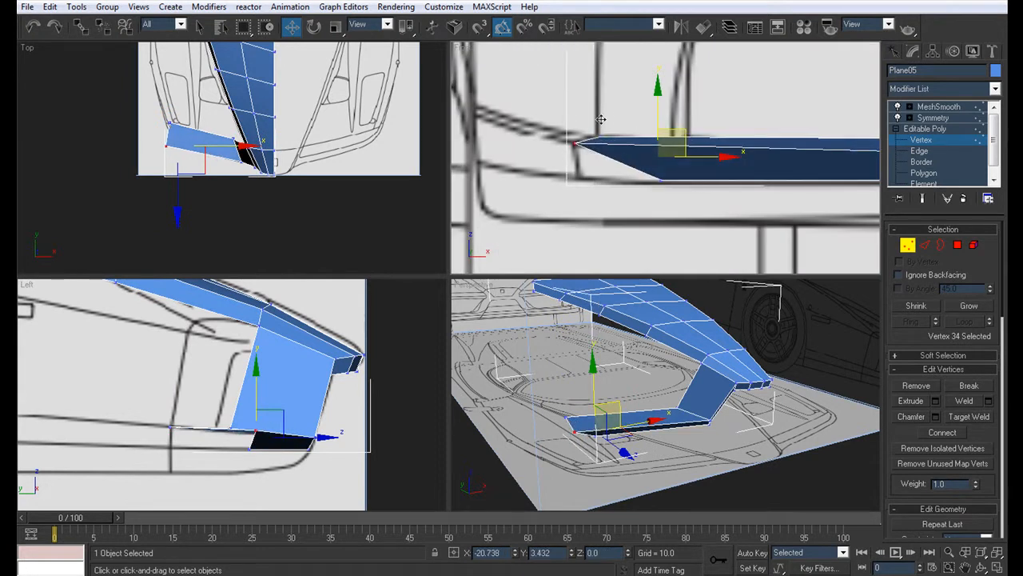
click(660, 180)
drag(672, 156, 603, 155)
middle_drag(731, 150, 703, 164)
scroll(614, 156, down, 4)
Step: Move the bumper strip's lower and front upper end vertices rearward onto the vertical panel line in the side view
click(921, 151)
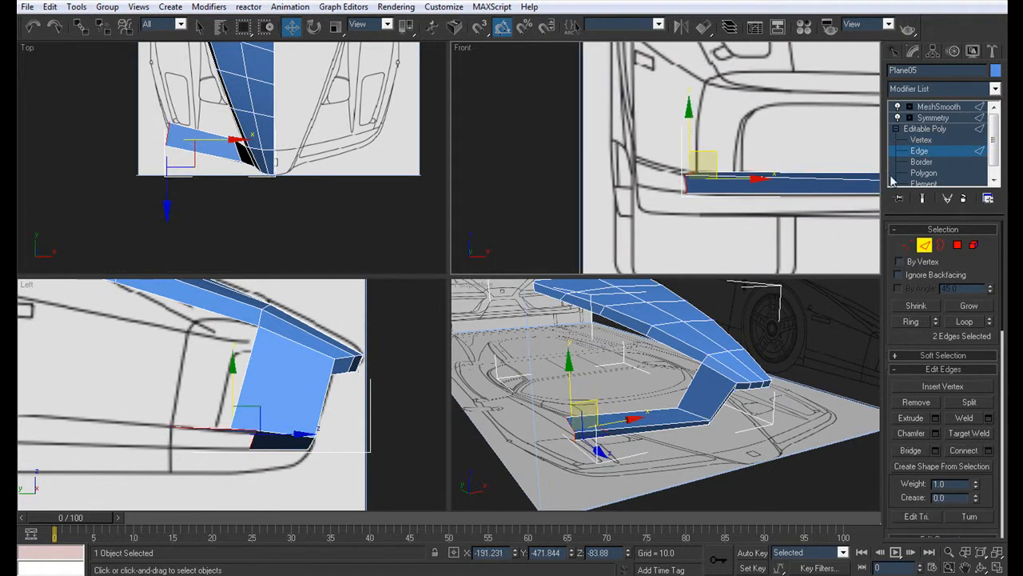
middle_drag(212, 331, 325, 325)
scroll(325, 324, down, 4)
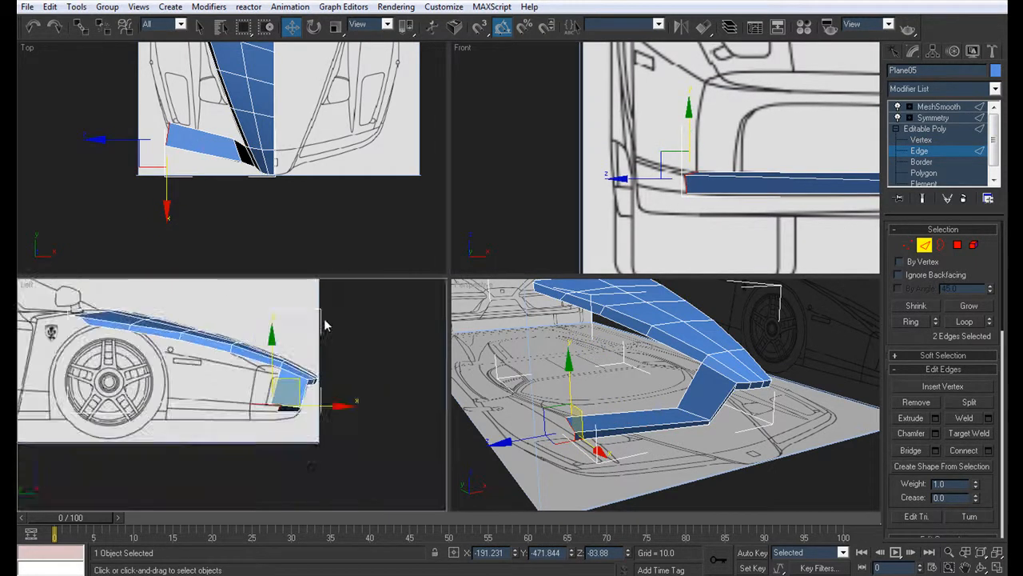
scroll(320, 391, up, 4)
middle_drag(320, 391, 263, 383)
click(921, 140)
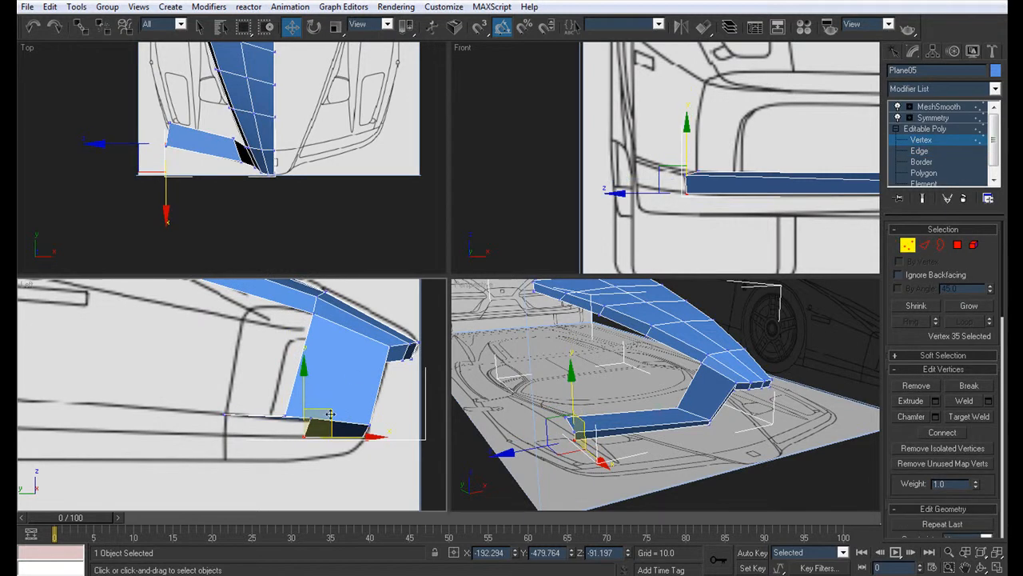
alt+click(312, 421)
scroll(317, 417, up, 2)
drag(371, 431, 255, 406)
drag(320, 444, 251, 443)
click(214, 414)
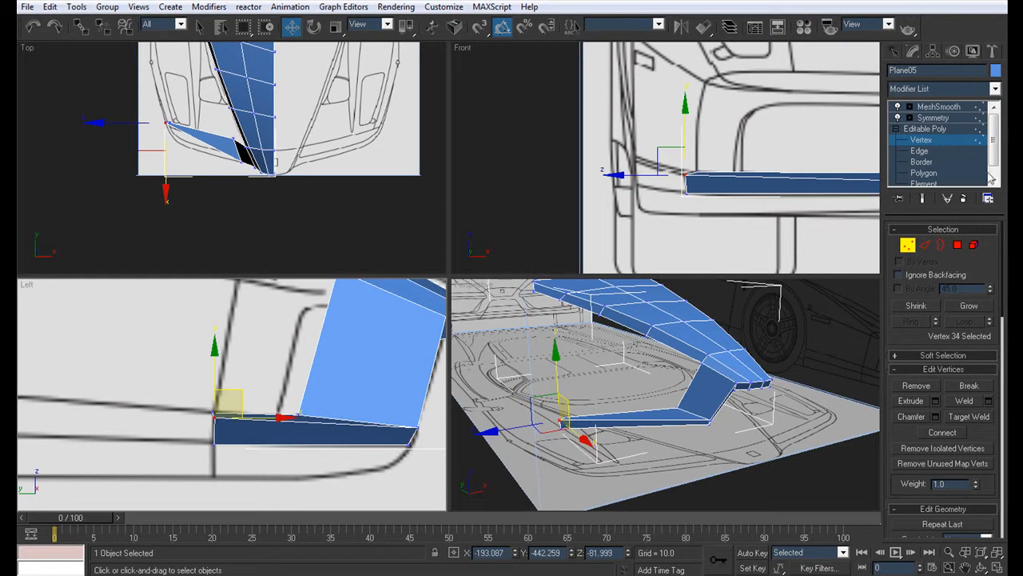
Step: Extrude the bumper strip's outer end edges rearward toward the front wheel arch in the side view
click(905, 154)
middle_drag(88, 410, 221, 402)
scroll(221, 403, down, 3)
shift+drag(358, 400, 202, 392)
middle_drag(232, 396, 301, 410)
scroll(327, 395, up, 3)
Step: Move the extension's rear end vertices onto the blueprint's wheel arch line and panel gap in the side view
click(921, 141)
middle_drag(247, 433, 231, 412)
scroll(279, 418, up, 3)
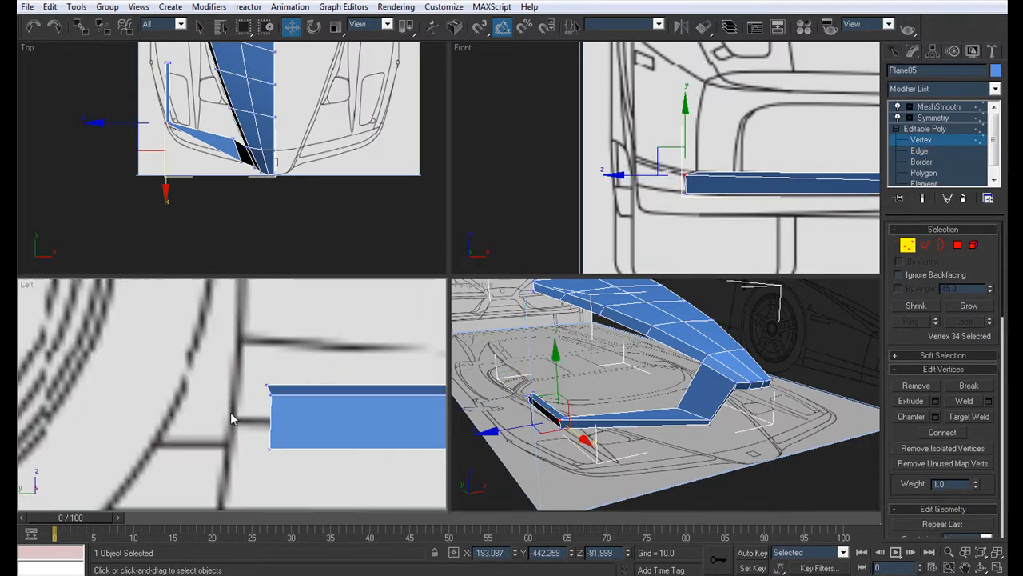
drag(310, 409, 251, 378)
middle_drag(312, 368, 281, 416)
drag(265, 412, 250, 397)
click(213, 398)
drag(240, 494, 230, 444)
middle_drag(328, 434, 181, 434)
scroll(181, 433, down, 5)
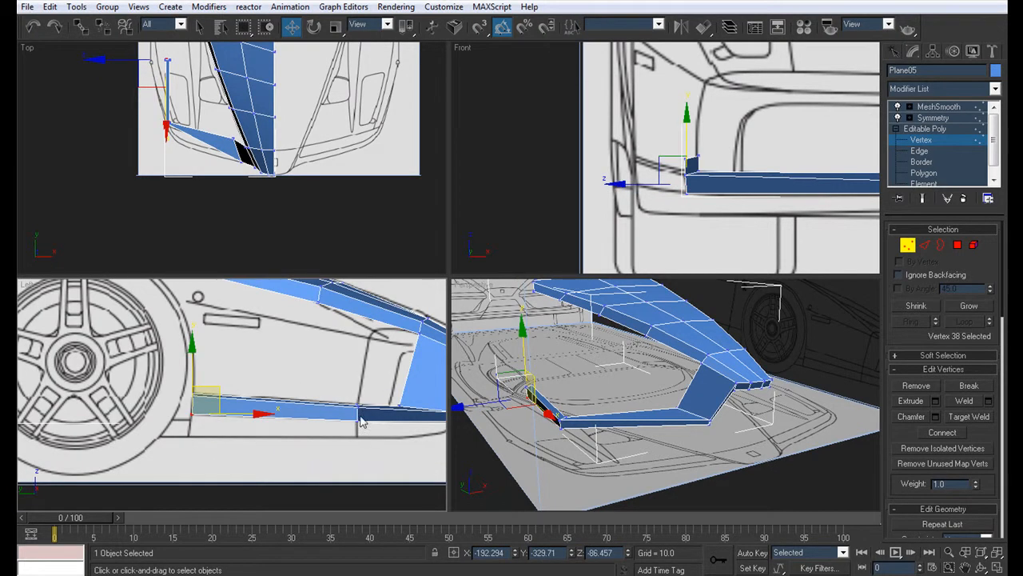
Step: Move the extension's three rear end vertices outward along X to about -215.7, onto the body outline in the top view
alt+middle_drag(686, 403, 668, 373)
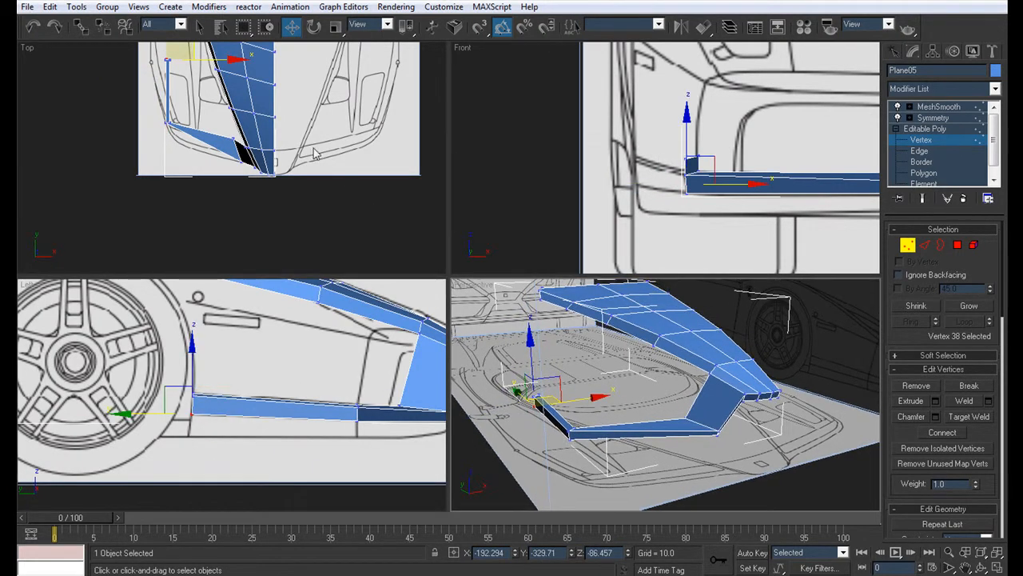
middle_drag(305, 136, 359, 198)
middle_drag(212, 112, 226, 141)
scroll(227, 142, up, 4)
drag(246, 167, 231, 125)
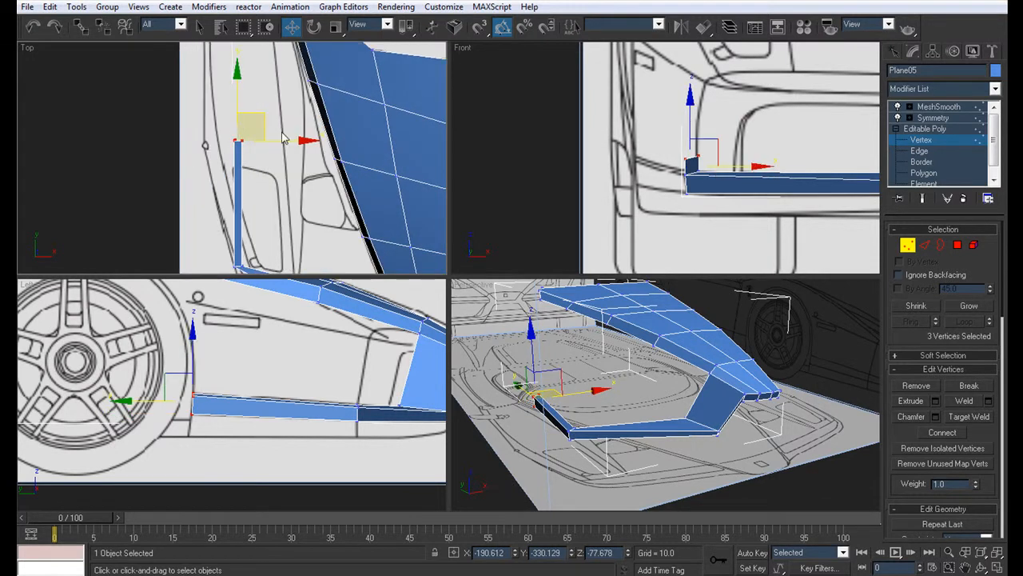
drag(288, 141, 259, 141)
Step: Examine the extended bumper strip against the front blueprint and the mirrored, smoothed model in perspective
scroll(670, 108, down, 3)
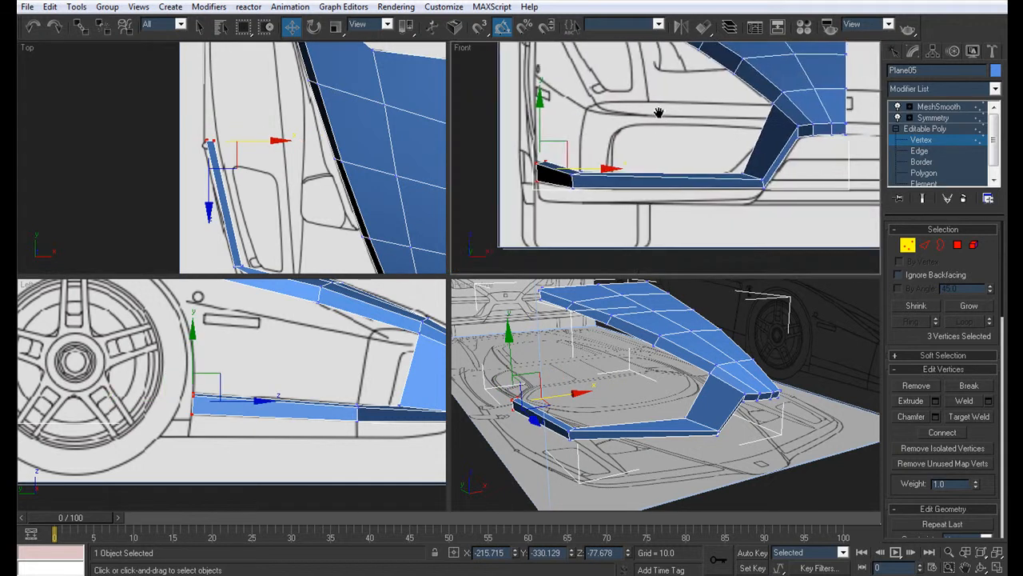
key(alt+x)
scroll(616, 142, up, 3)
middle_drag(622, 139, 455, 192)
scroll(680, 179, down, 3)
key(alt+w)
key(alt+x)
click(933, 118)
alt+middle_drag(530, 265, 678, 426)
key(z)
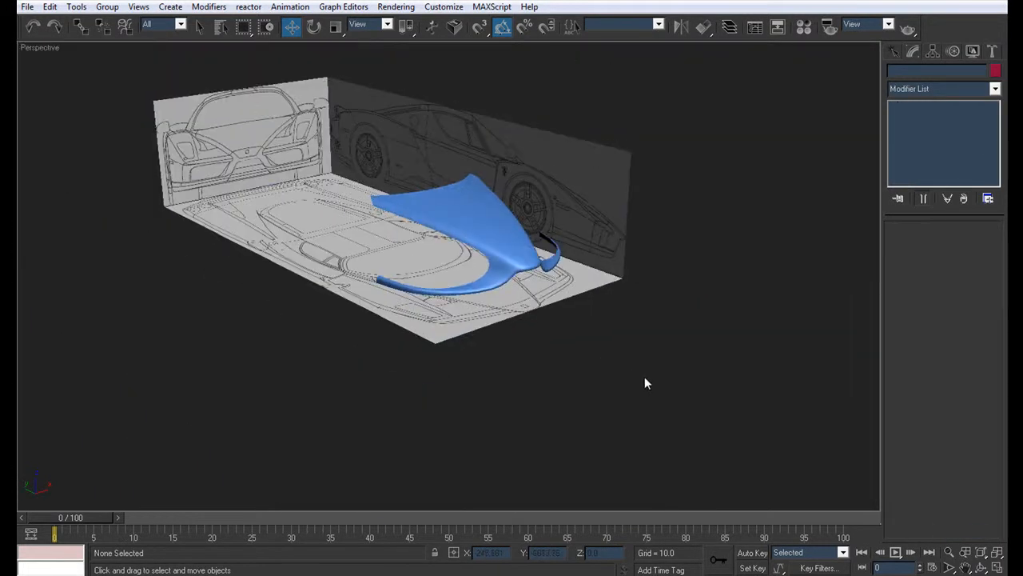
mouse_move(445, 346)
alt+middle_down()
mouse_move(528, 288)
mouse_move(526, 331)
mouse_move(418, 335)
mouse_move(358, 316)
mouse_move(424, 347)
mouse_move(440, 382)
mouse_move(435, 359)
mouse_move(384, 314)
mouse_move(450, 315)
mouse_move(560, 264)
mouse_move(491, 263)
mouse_move(533, 270)
alt+middle_up()
click(622, 254)
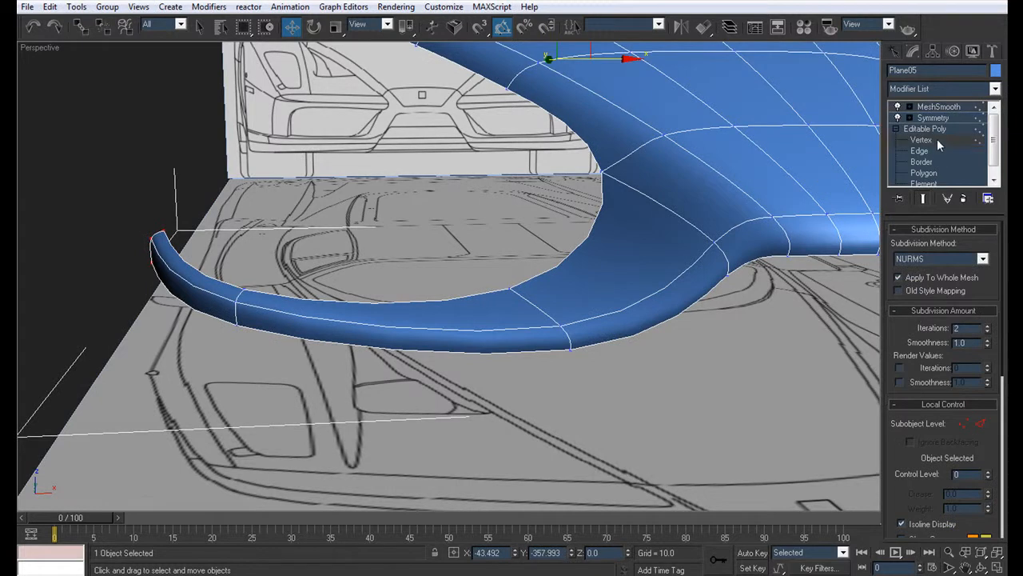
Step: Connect the front bumper strip's three lengthwise edges with 2 segments
click(927, 141)
alt+middle_drag(678, 258, 621, 262)
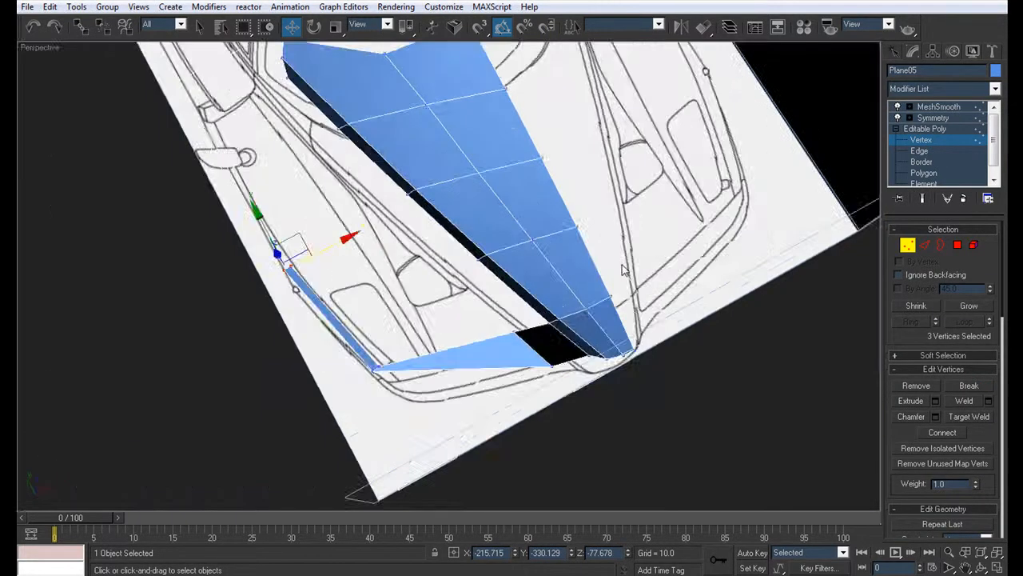
key(alt+w)
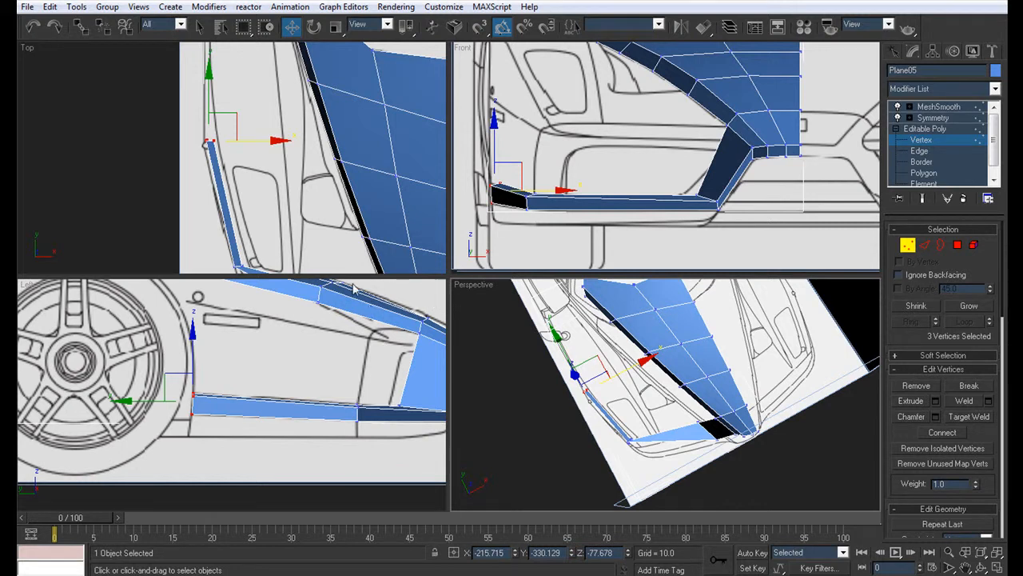
middle_drag(272, 216, 168, 52)
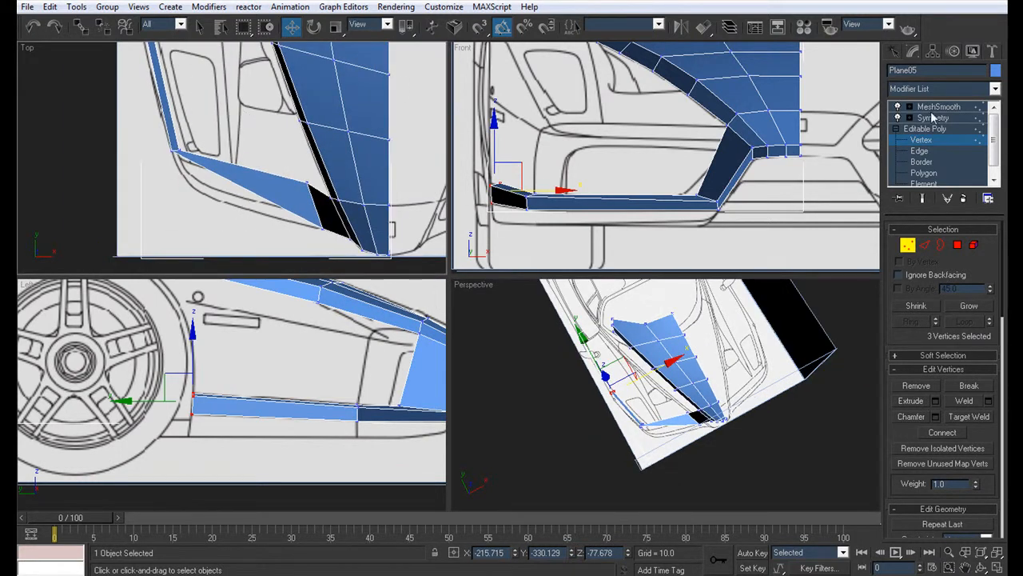
click(919, 152)
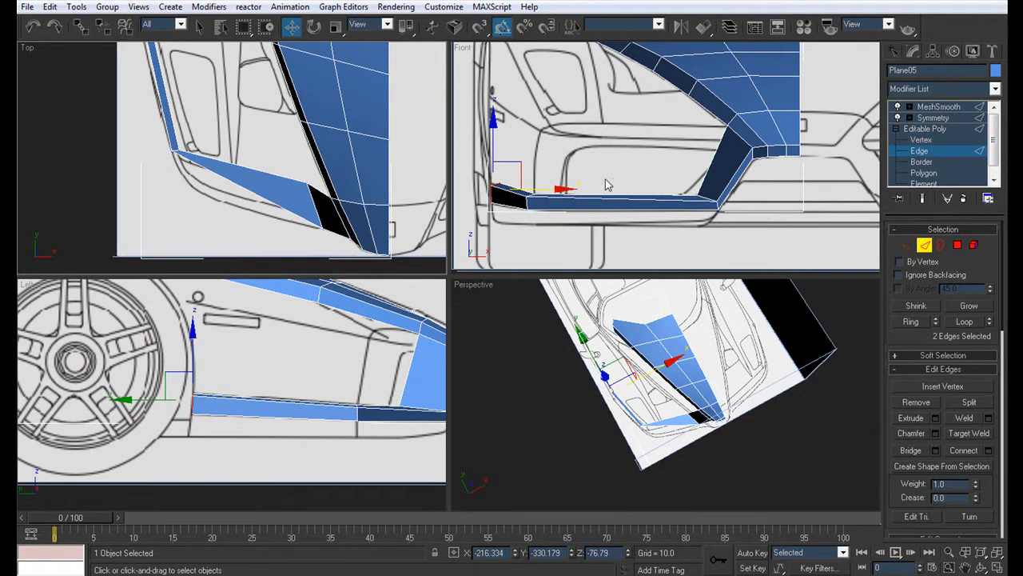
ctrl+click(629, 239)
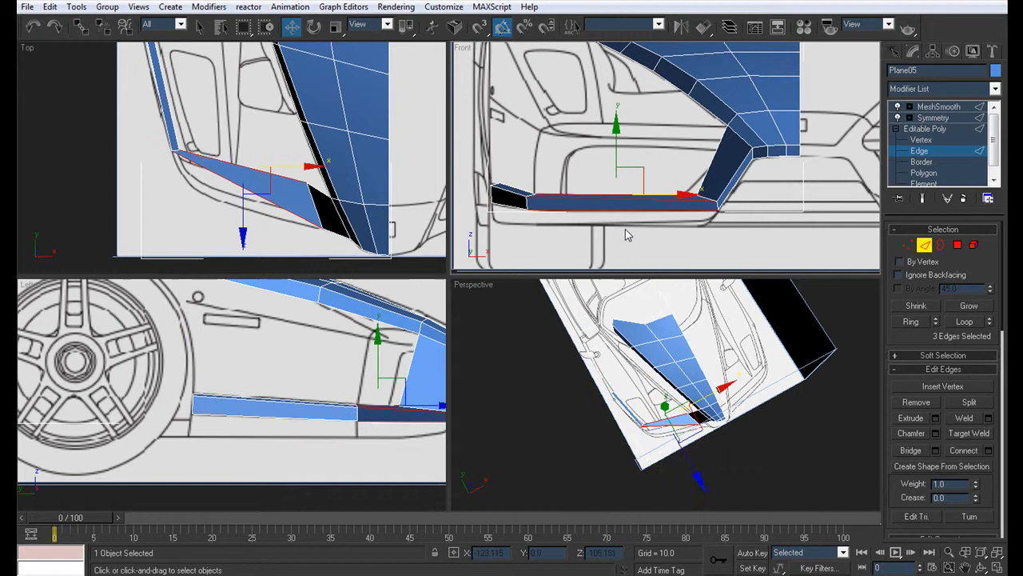
click(989, 450)
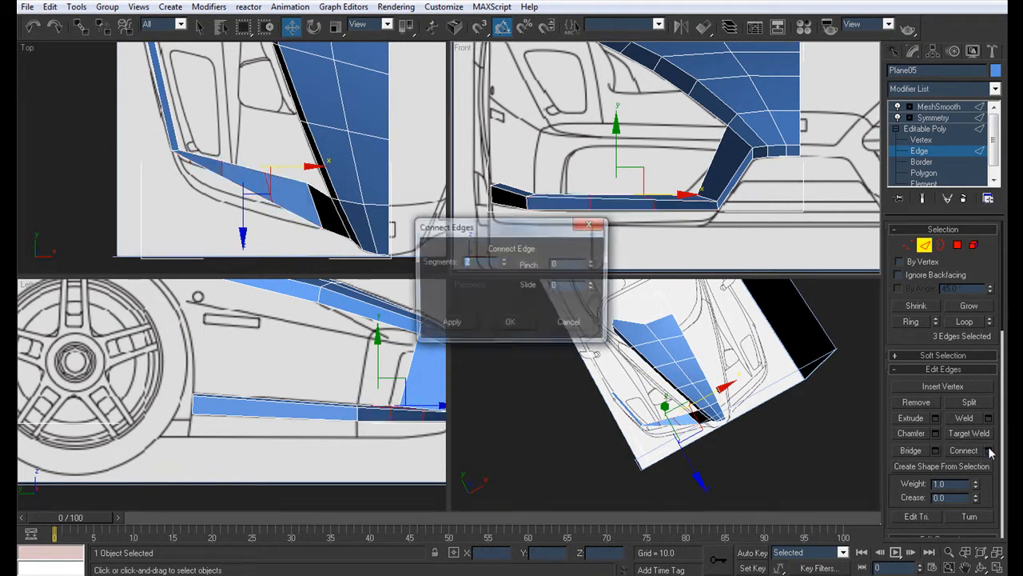
click(504, 326)
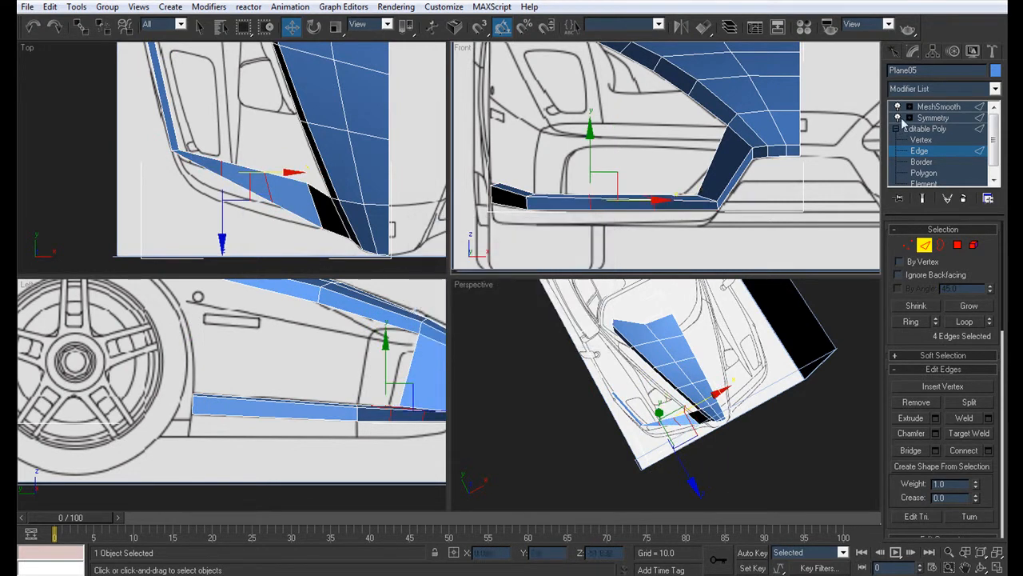
Step: Move the vertices of the two new cross-sections onto the blueprint's curved bumper outline in the top view
click(921, 140)
scroll(224, 182, up, 2)
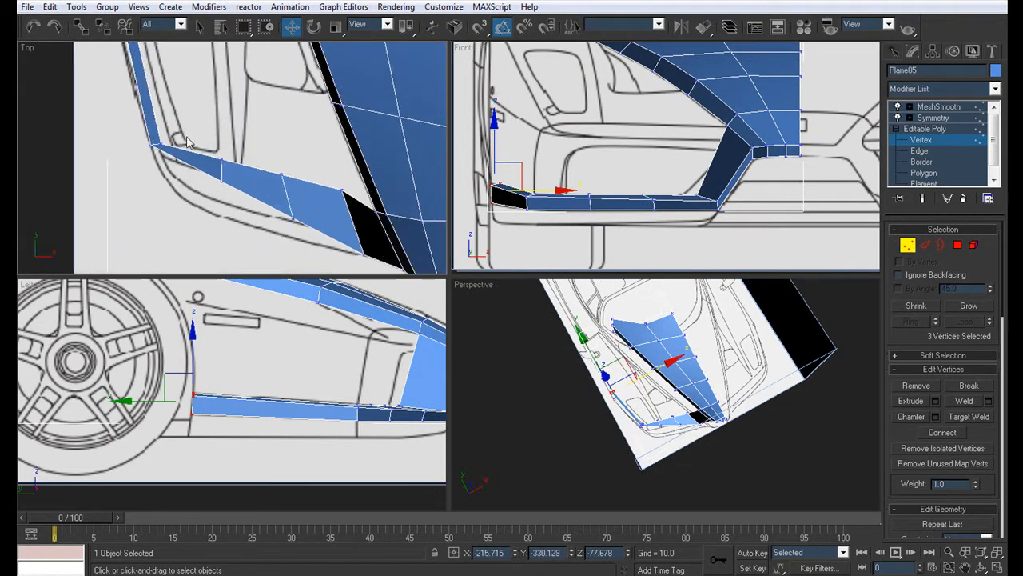
drag(191, 139, 242, 195)
drag(245, 150, 185, 192)
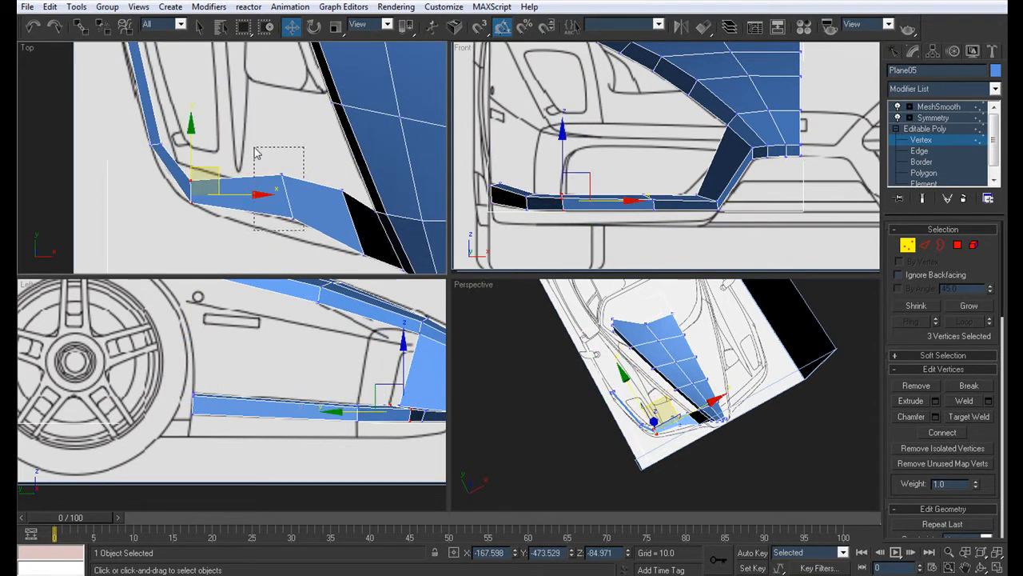
drag(256, 152, 256, 151)
drag(313, 177, 295, 150)
click(265, 189)
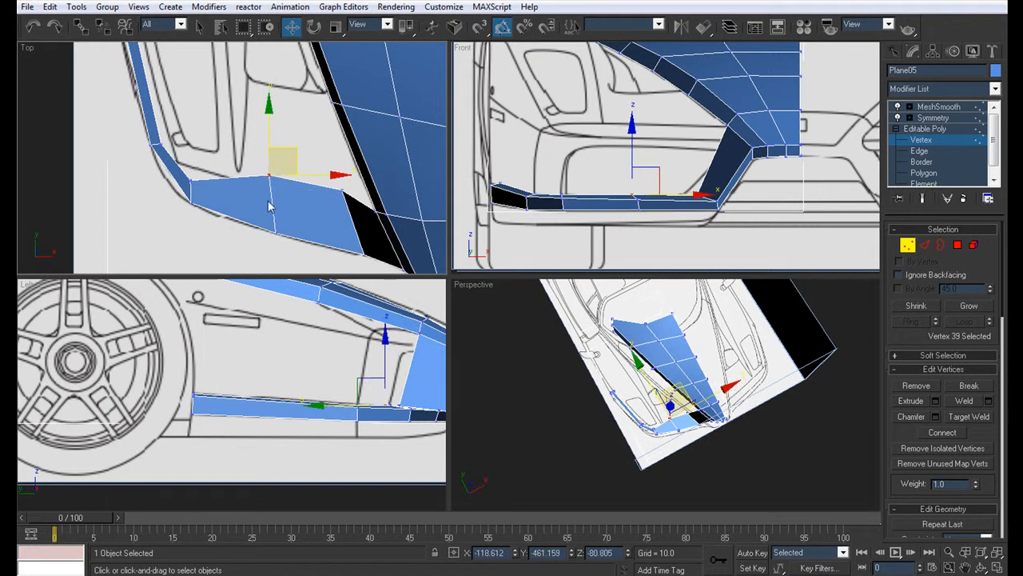
Step: Reposition the strip's inner vertices around the bumper corner in the top view to even out its width
click(189, 170)
drag(211, 154, 216, 133)
middle_drag(215, 133, 208, 180)
click(153, 187)
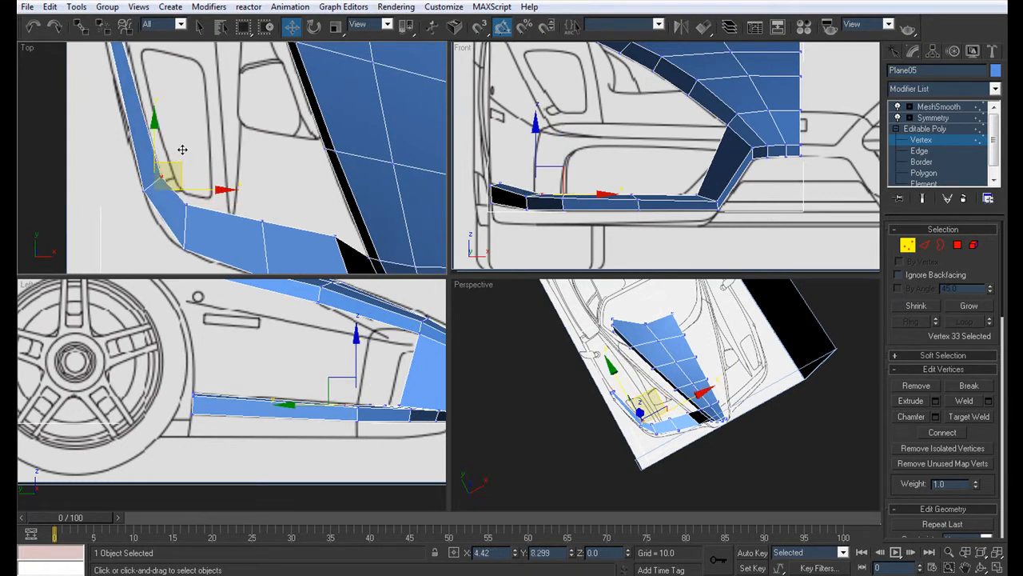
click(189, 205)
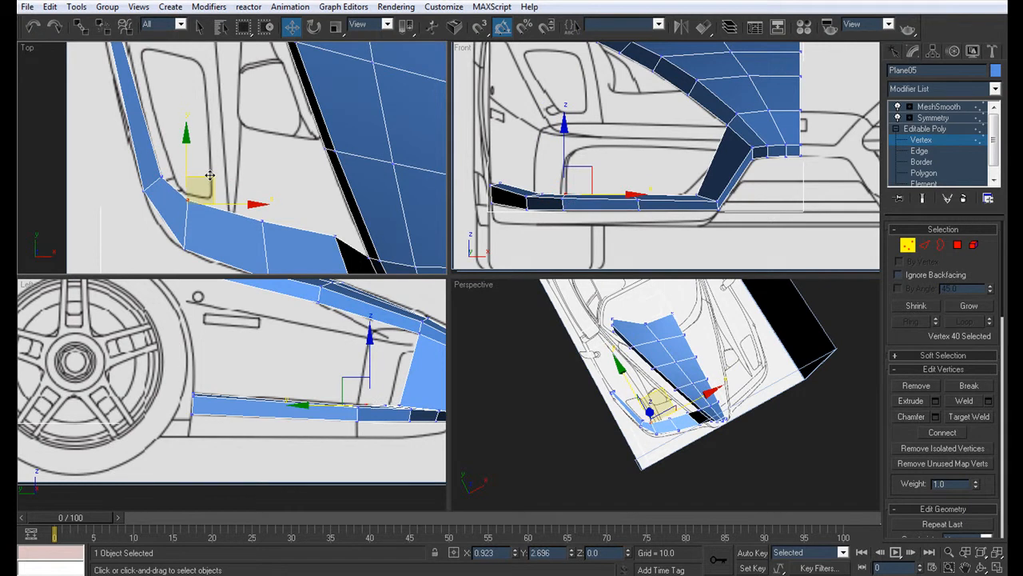
drag(210, 175, 209, 175)
middle_drag(195, 206, 239, 277)
middle_drag(229, 214, 222, 183)
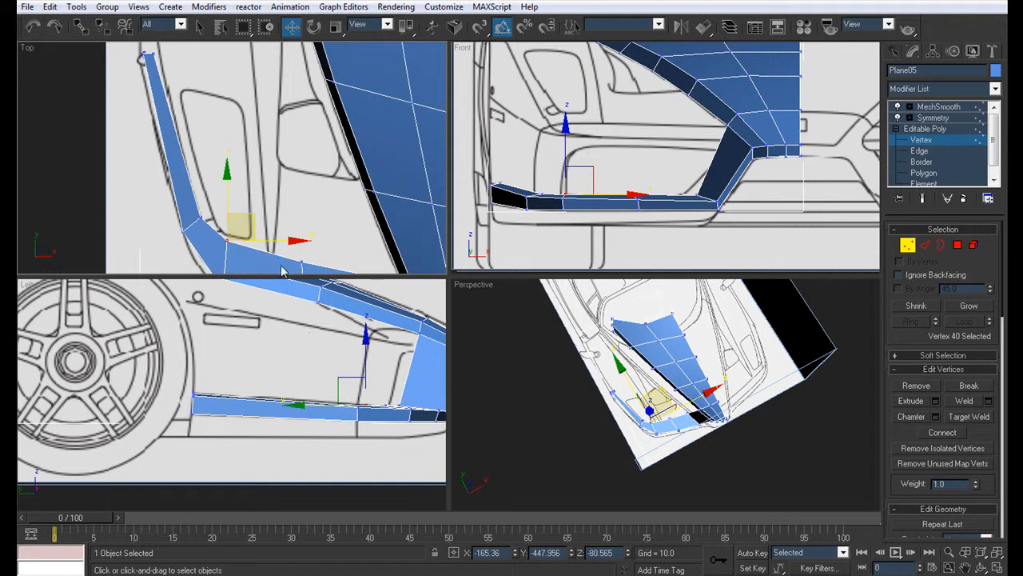
Step: Move the strip's rear inner end vertex inward to about X -206.3 and shift the inner corner vertex toward the centre
middle_drag(166, 67, 192, 145)
click(171, 135)
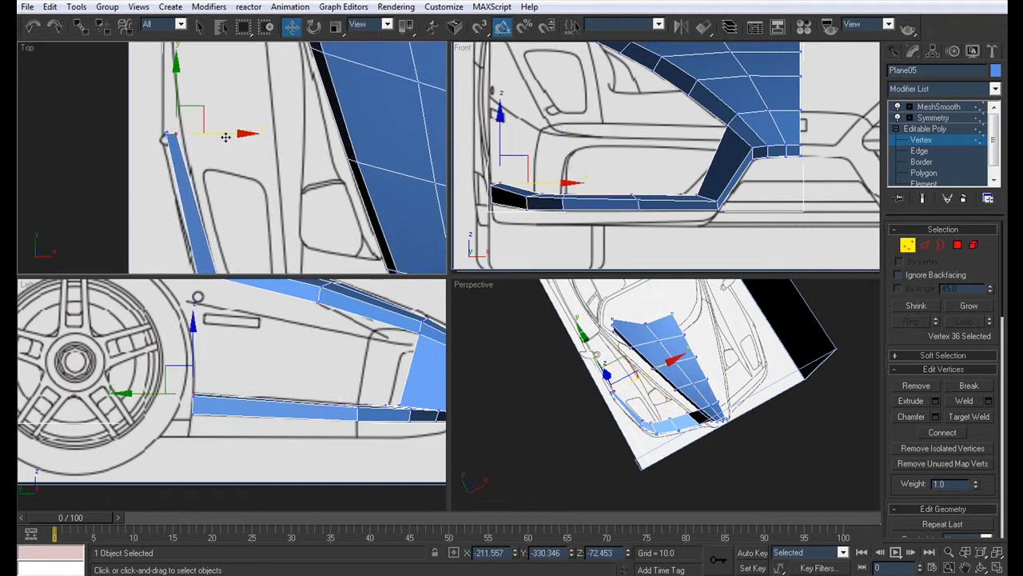
middle_drag(238, 201, 137, 151)
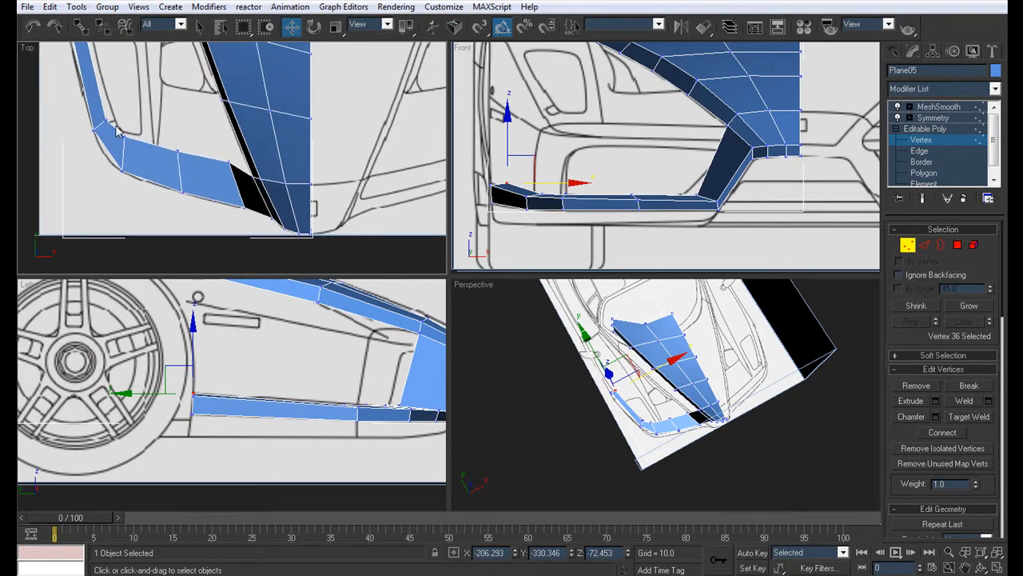
click(130, 137)
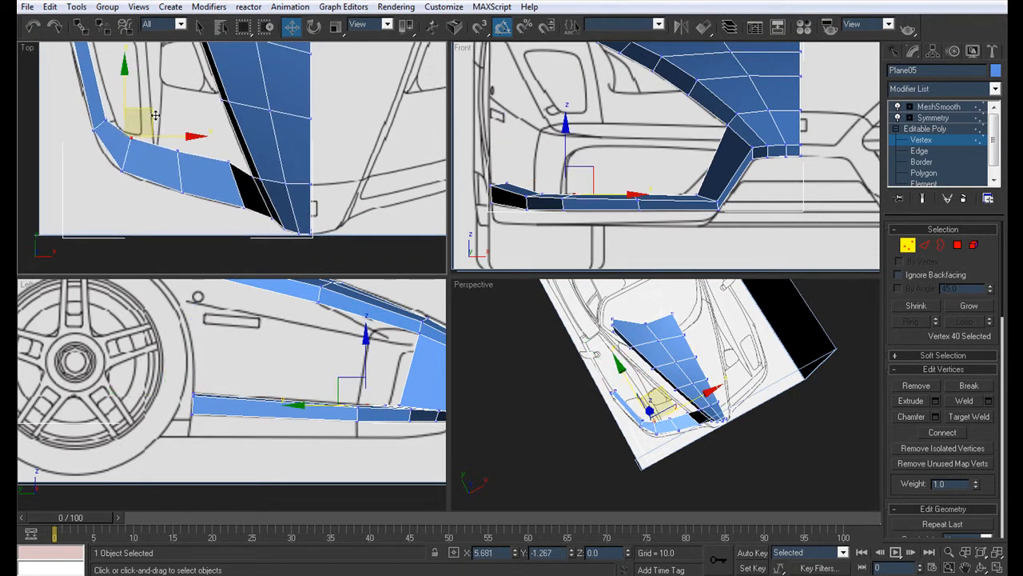
Step: Examine the mirrored, smoothed bumper curve from above and the unsmoothed pillar from a low front angle
key(alt+w)
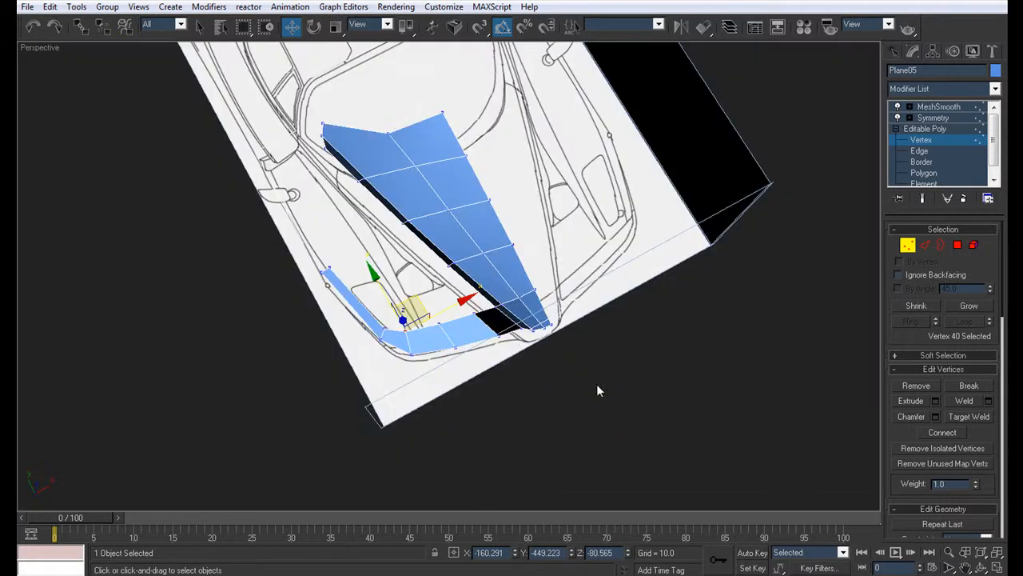
alt+middle_drag(596, 384, 550, 252)
click(937, 110)
alt+middle_drag(791, 188, 674, 249)
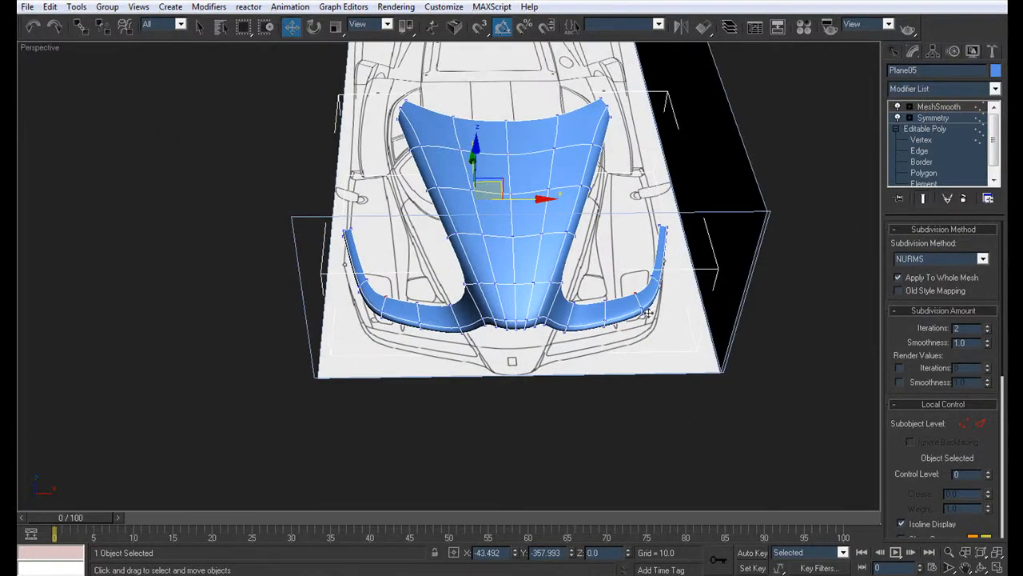
alt+middle_drag(670, 302, 621, 259)
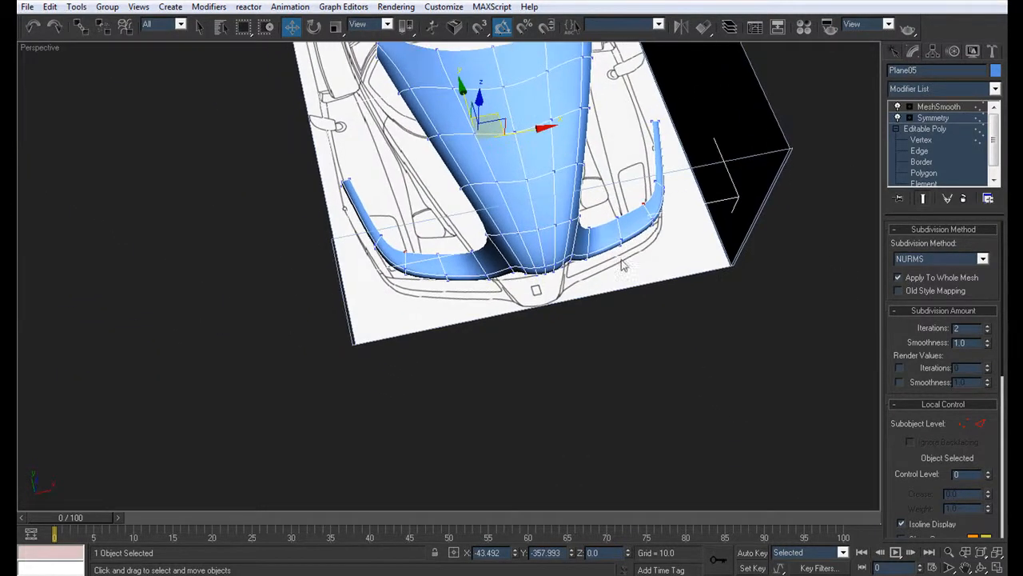
click(921, 151)
alt+middle_drag(427, 296, 335, 320)
scroll(475, 245, up, 3)
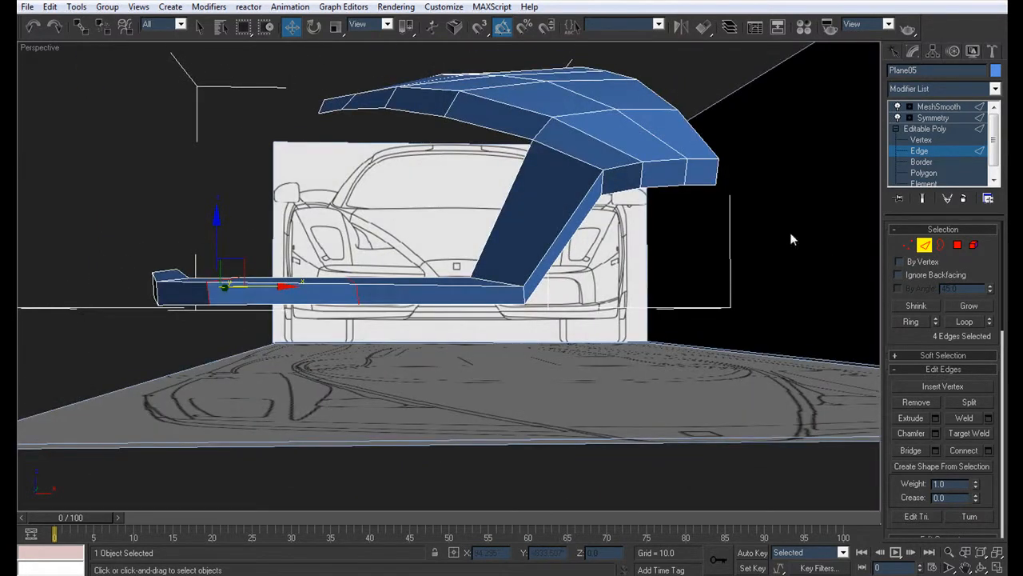
Step: Adjust the side pillar's lower front and upper front corner vertices to the intake outline, with see-through display on
click(931, 140)
click(525, 304)
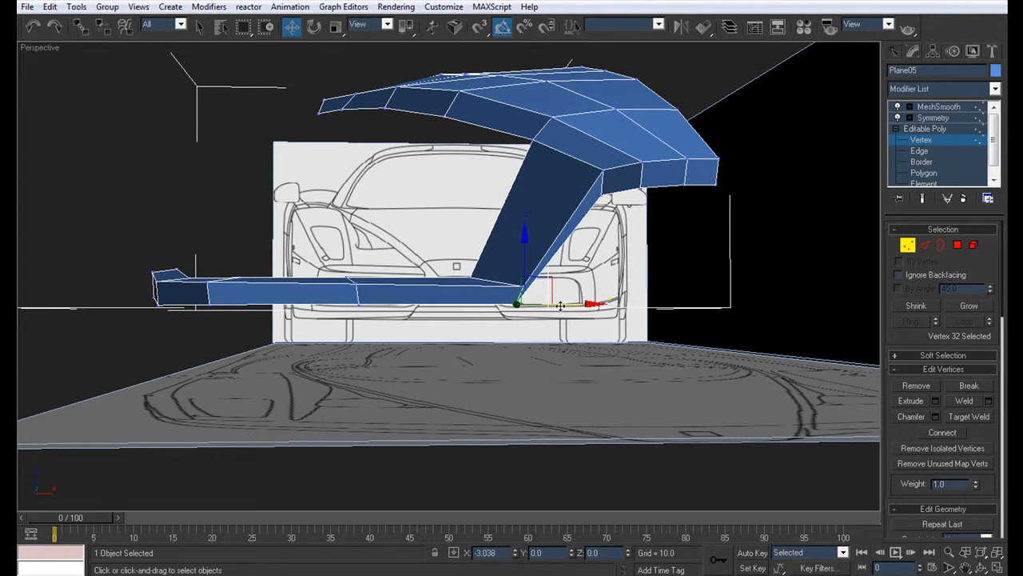
key(alt+w)
scroll(738, 166, up, 5)
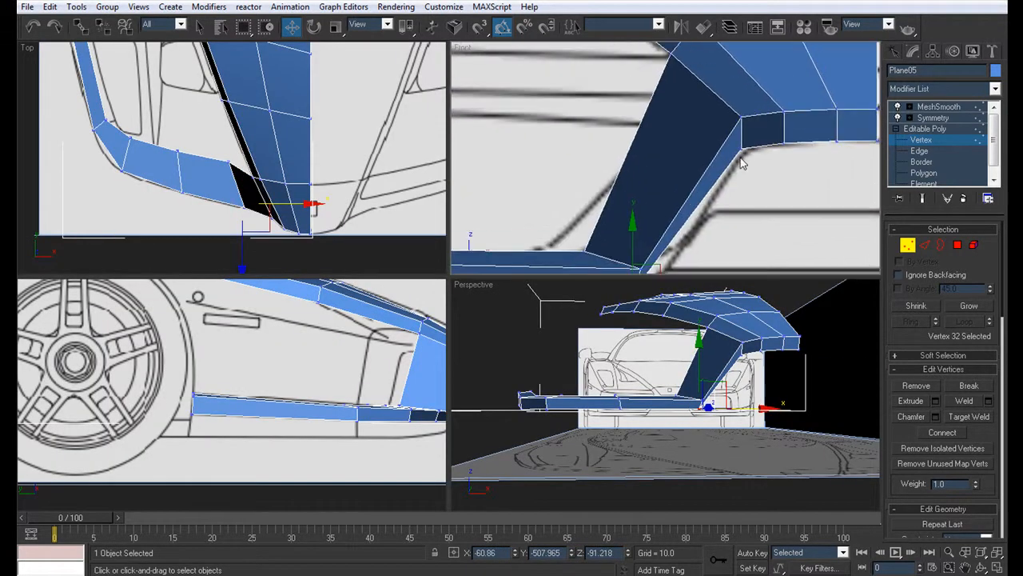
click(741, 148)
drag(781, 150, 749, 179)
key(alt+x)
scroll(728, 171, down, 3)
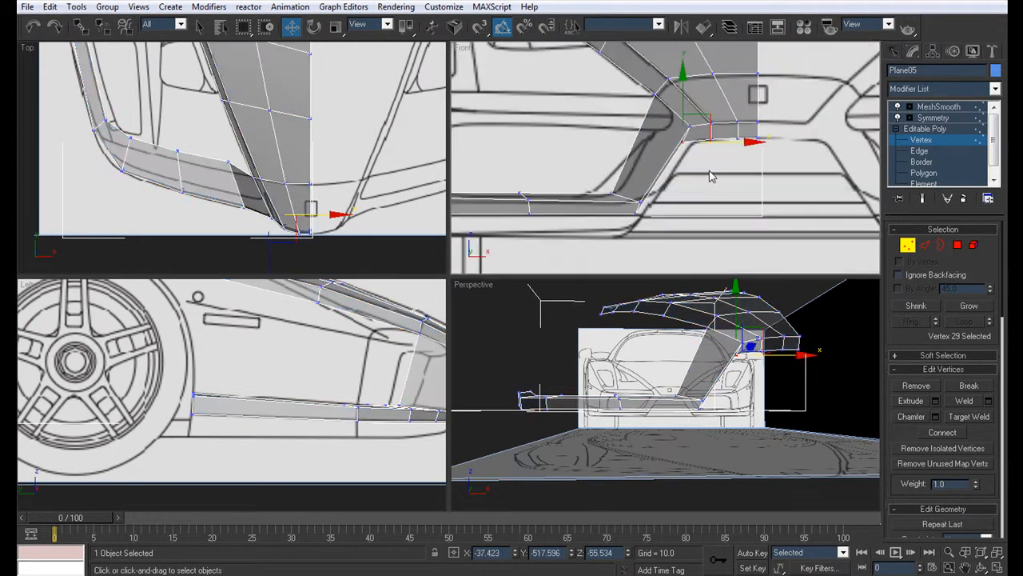
Step: Move the pillar's lower and upper corner vertex pairs toward the centreline onto the intake outline in the front view
drag(620, 187, 688, 205)
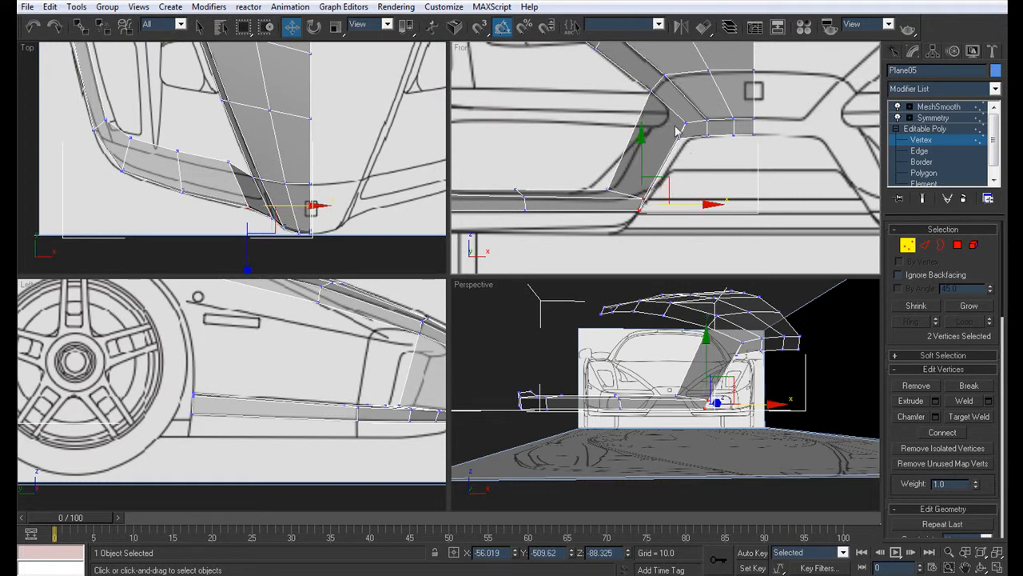
drag(669, 112, 741, 132)
right_click(705, 373)
key(alt+w)
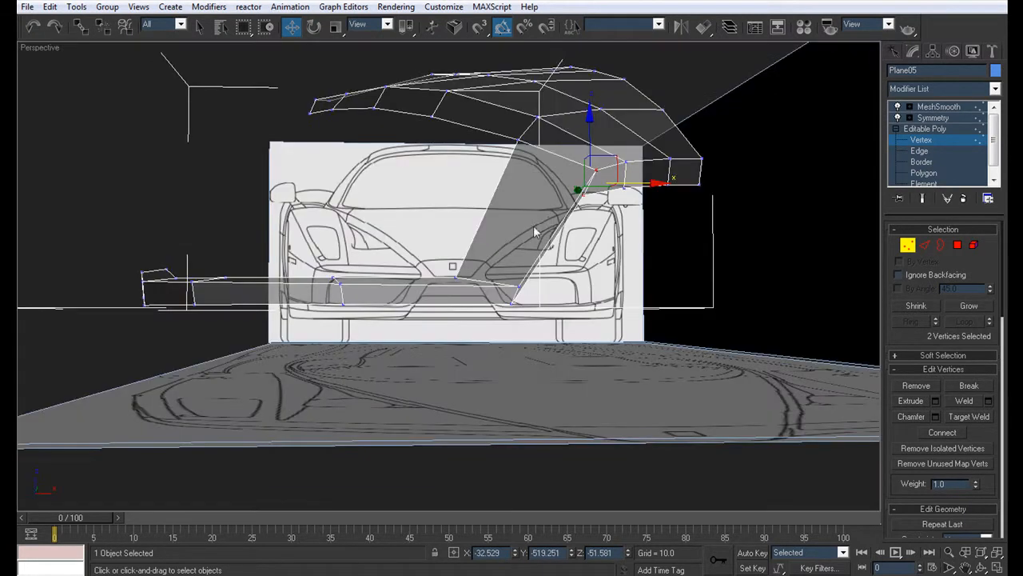
Step: Examine the smoothed, mirrored nose and pillar in opaque shading with edges from a low front angle
mouse_move(559, 217)
alt+middle_down()
mouse_move(461, 221)
mouse_move(600, 220)
mouse_move(568, 209)
mouse_move(463, 247)
mouse_move(457, 235)
mouse_move(591, 226)
alt+middle_up()
click(970, 120)
click(665, 289)
middle_drag(664, 289, 537, 217)
scroll(555, 281, down, 5)
scroll(537, 217, up, 5)
click(538, 218)
key(F4)
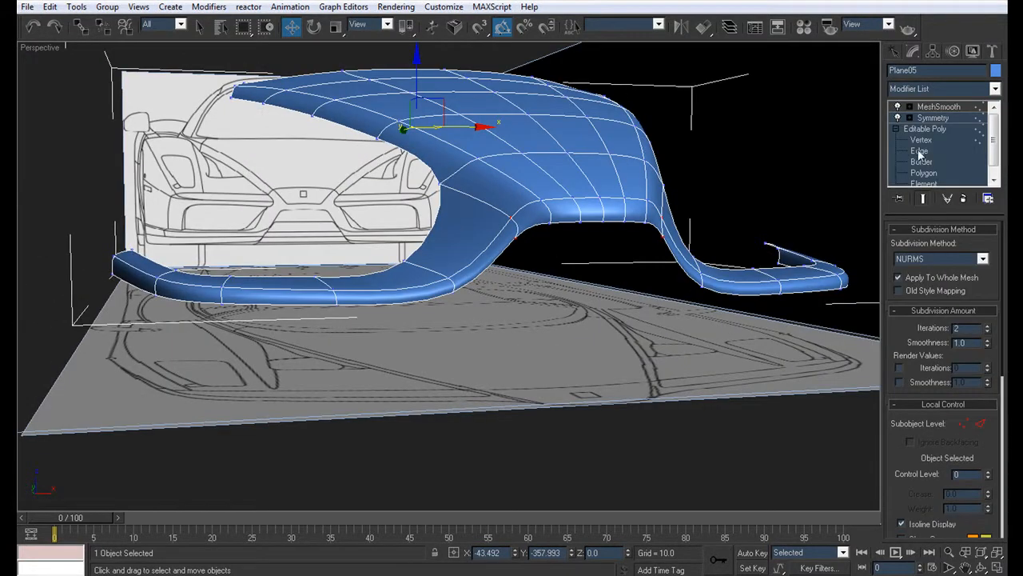
Step: Examine the unsmoothed mesh around the pillar's upper front corner up close
click(919, 152)
alt+middle_drag(617, 286, 554, 278)
scroll(563, 272, up, 4)
click(921, 140)
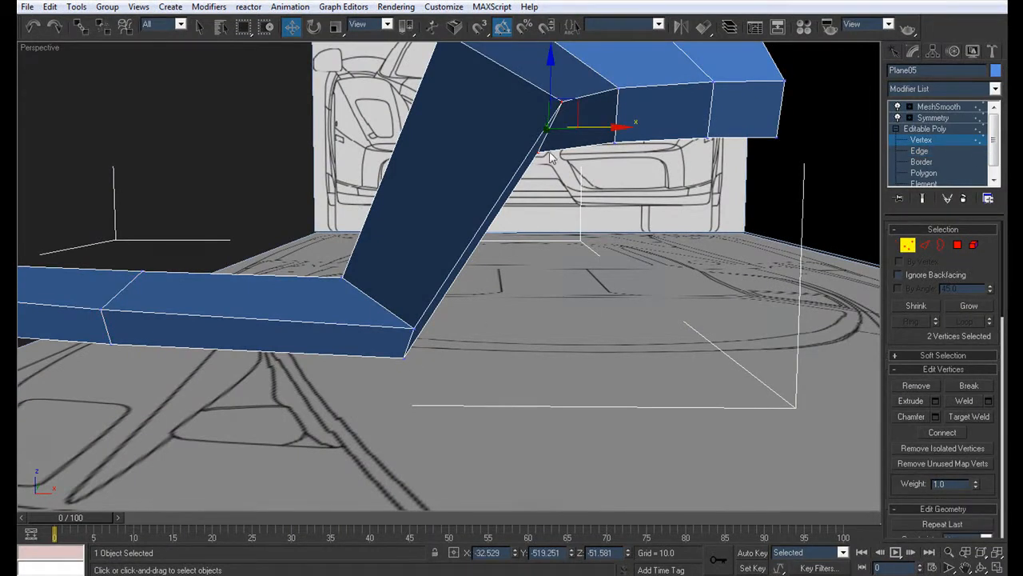
key(alt+w)
key(1)
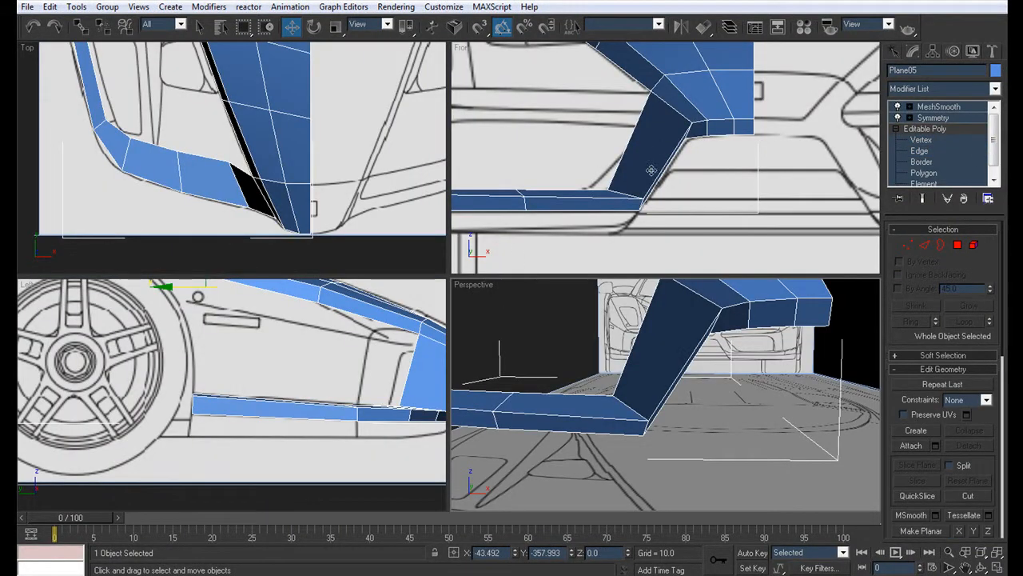
Step: Extrude the bumper strip's lower edge loop backward by about 14 units to form an underside flange
middle_drag(625, 188, 665, 175)
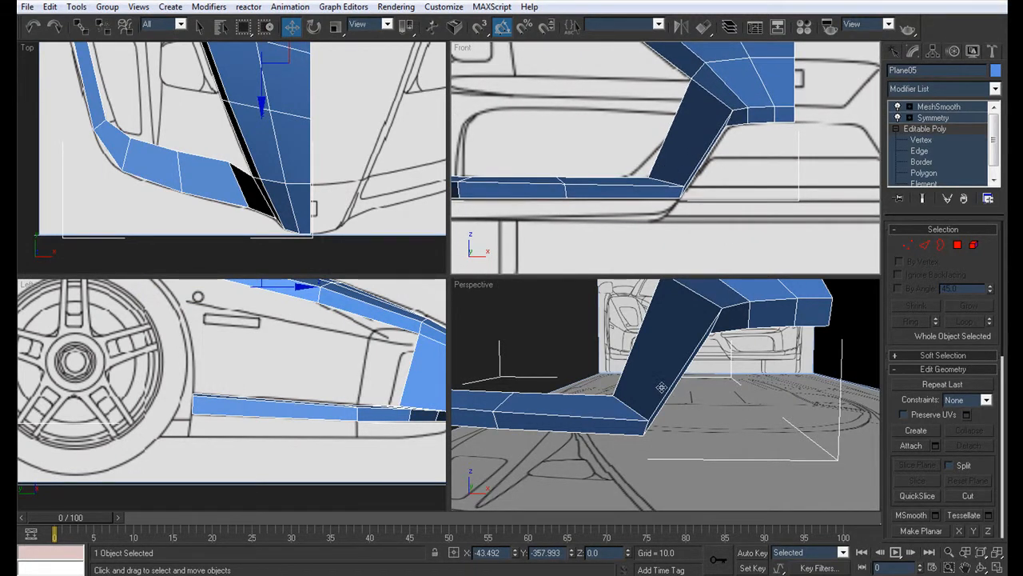
key(alt+w)
click(921, 152)
click(698, 141)
click(966, 326)
alt+middle_drag(680, 227, 415, 234)
shift+drag(438, 280, 471, 275)
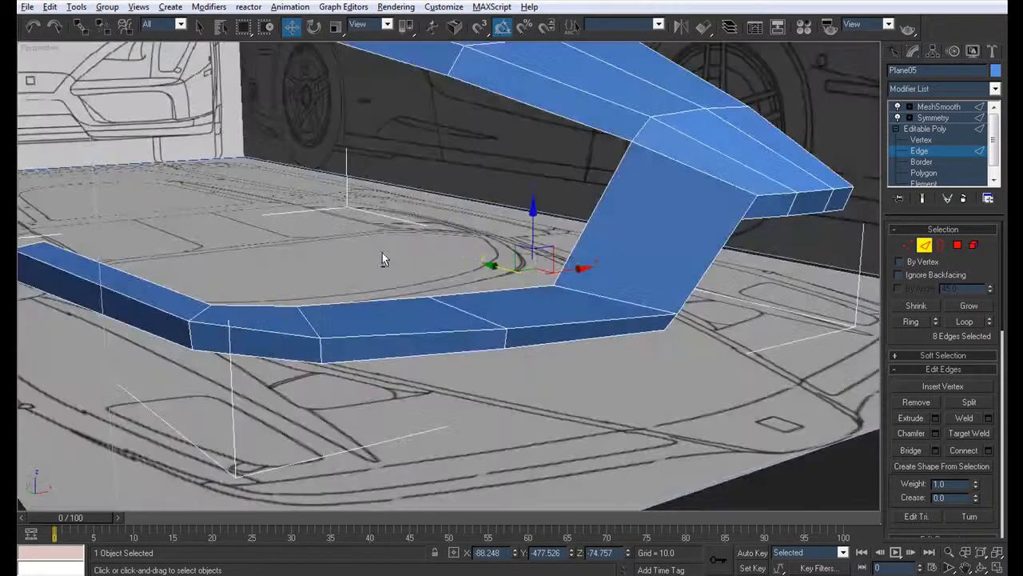
alt+middle_drag(382, 253, 385, 342)
scroll(528, 272, up, 3)
scroll(458, 311, down, 5)
alt+middle_drag(459, 310, 458, 420)
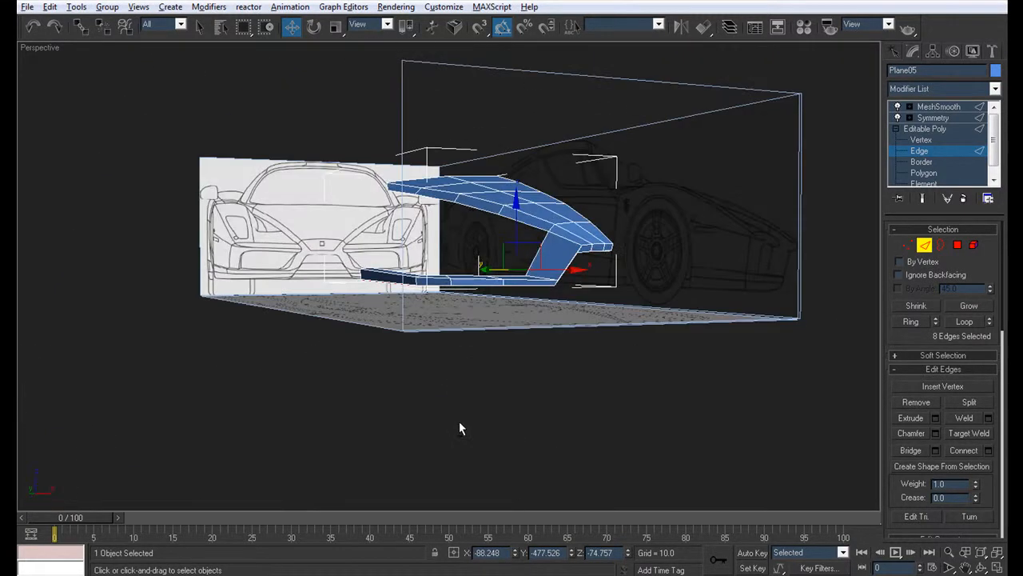
Step: Switch the front viewport to the Bottom view and frame the new underside flange in it
key(alt+w)
right_click(718, 175)
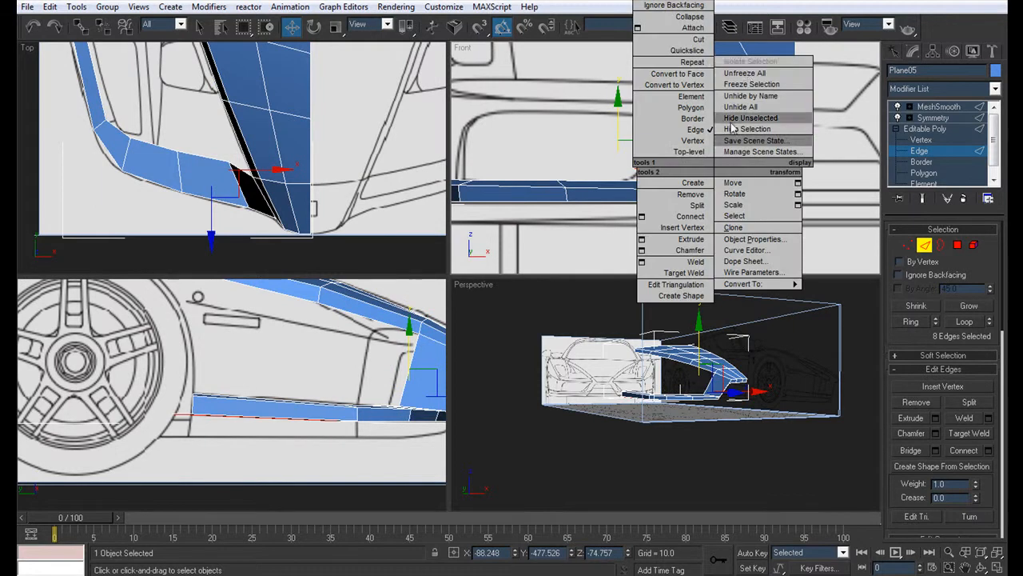
key(Escape)
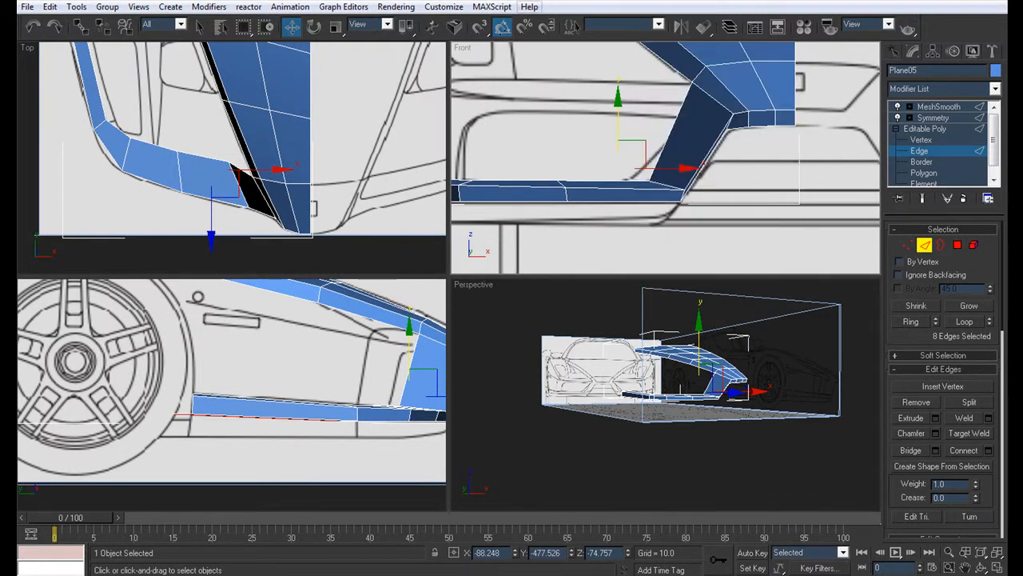
click(462, 48)
mouse_move(533, 57)
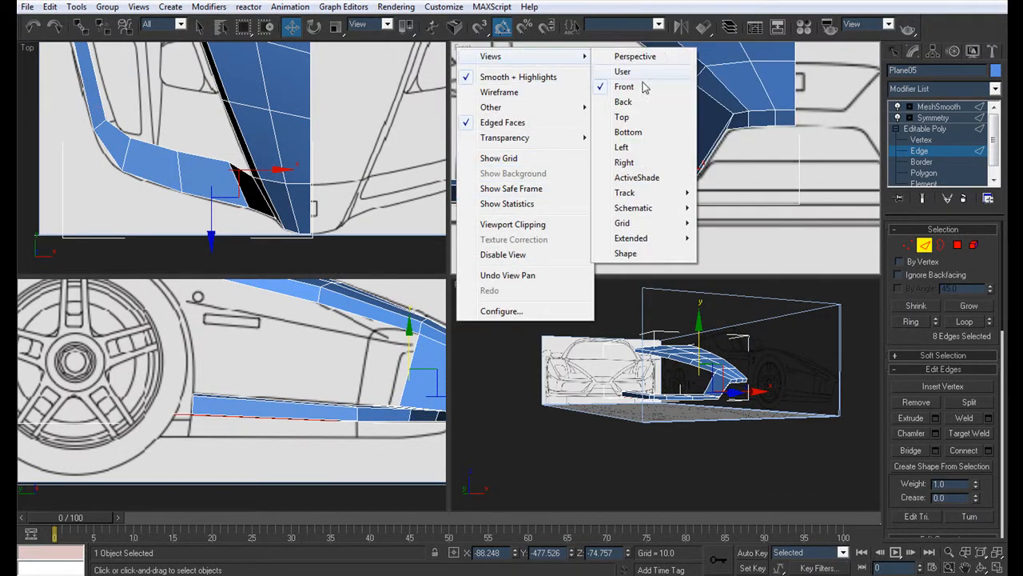
click(628, 132)
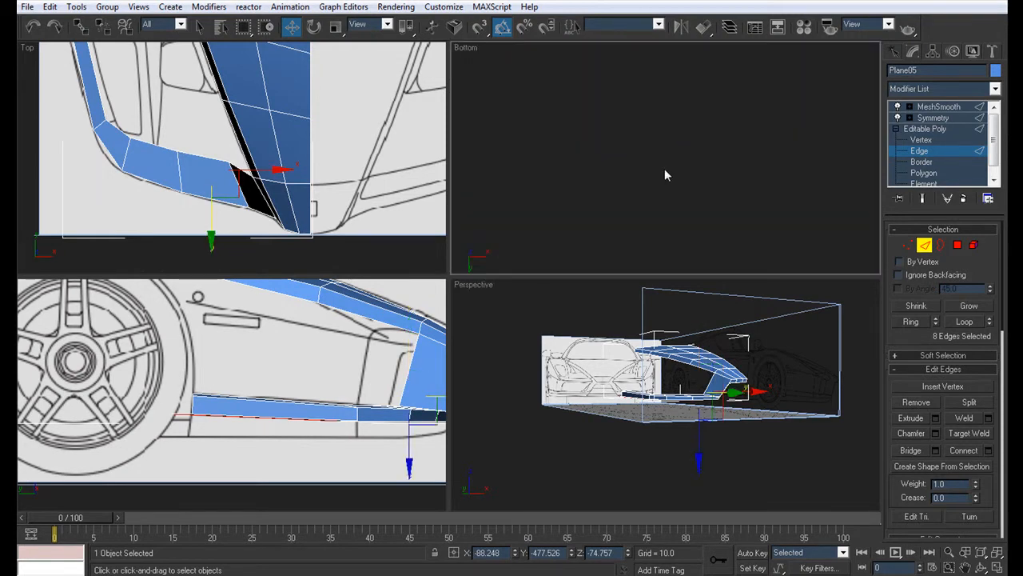
key(z)
scroll(696, 173, up, 2)
middle_drag(695, 173, 714, 91)
middle_drag(600, 198, 711, 152)
scroll(713, 153, up, 5)
scroll(797, 185, up, 2)
Step: Move the flange's rear end vertex onto the side strip's inner edge in the bottom view, with see-through display on
click(921, 140)
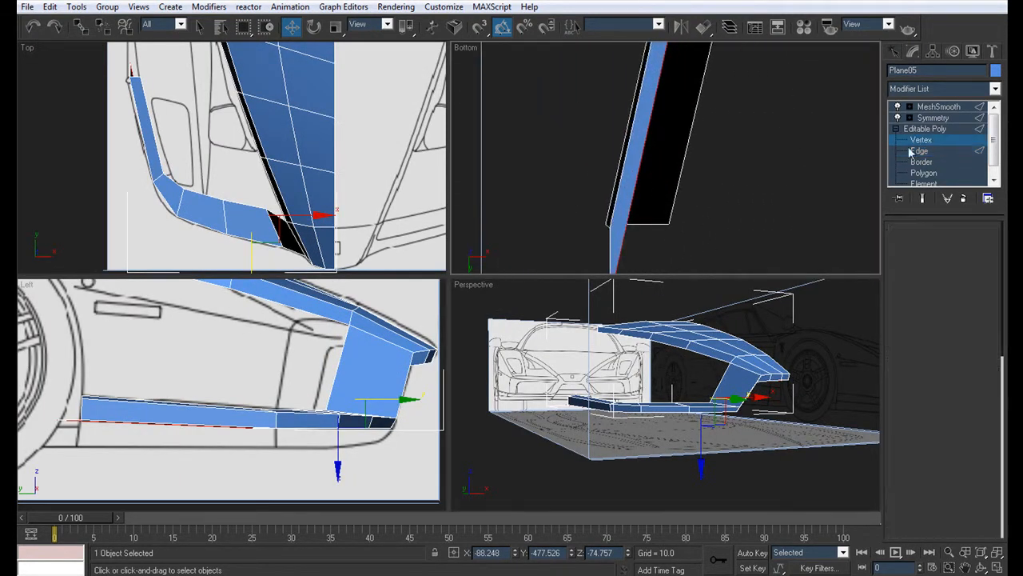
middle_drag(714, 207, 657, 190)
click(583, 246)
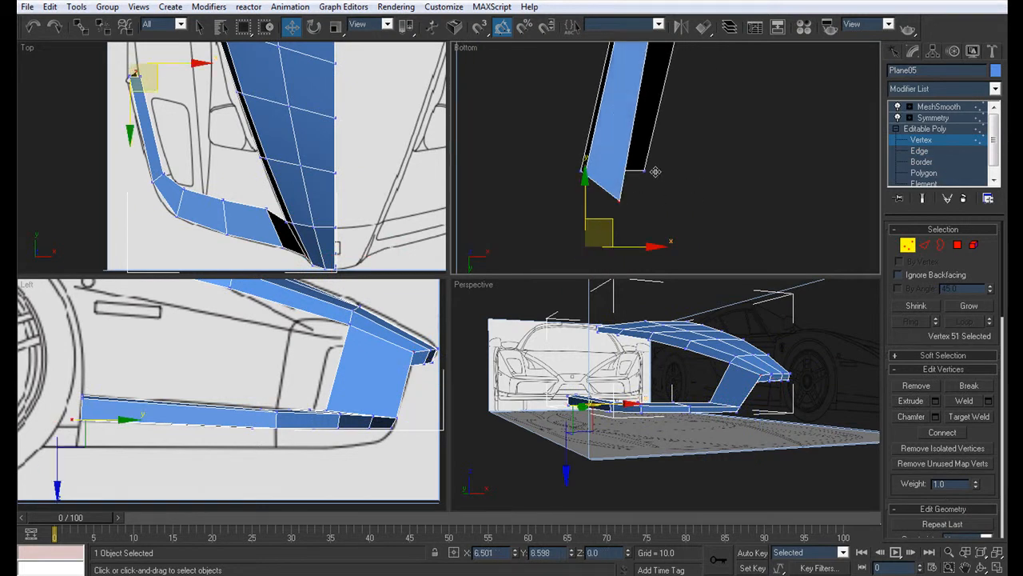
drag(672, 148, 673, 153)
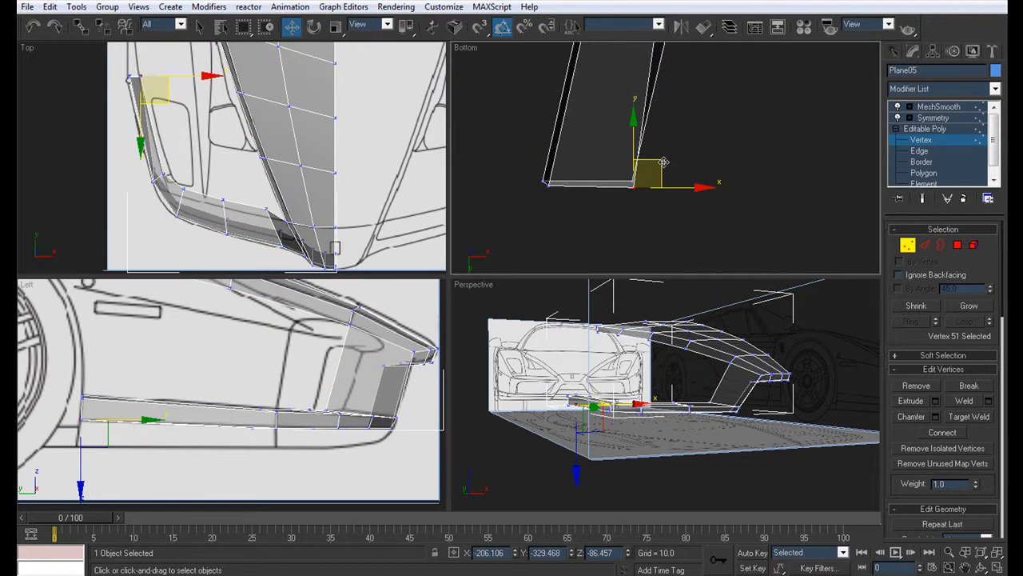
drag(662, 162, 662, 159)
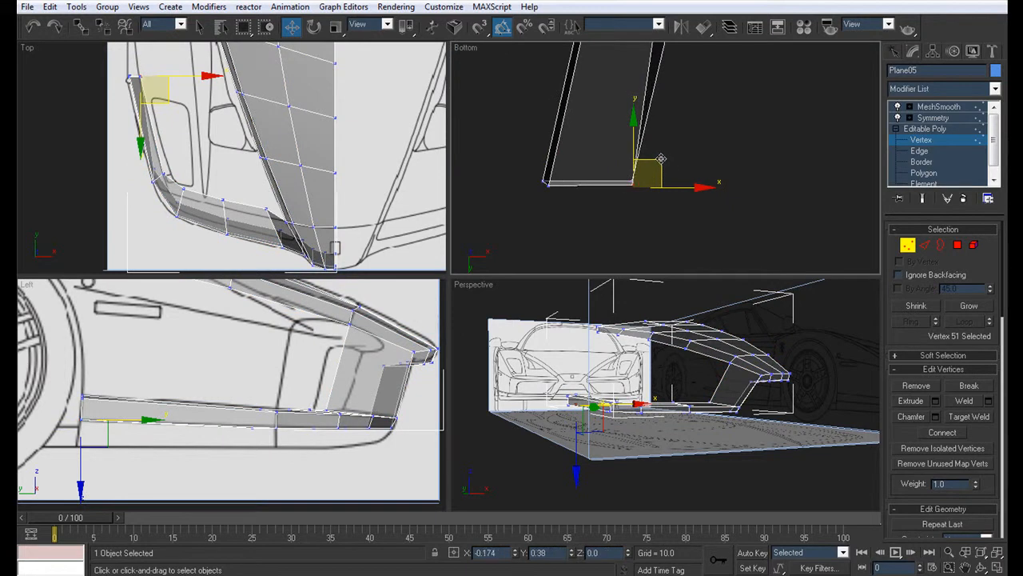
Step: Move the flange's two vertices at the bumper's outer corner onto the strip's inner edge in the bottom view
scroll(696, 101, down, 4)
middle_drag(679, 118, 642, 197)
middle_drag(676, 77, 611, 297)
middle_drag(613, 153, 579, 195)
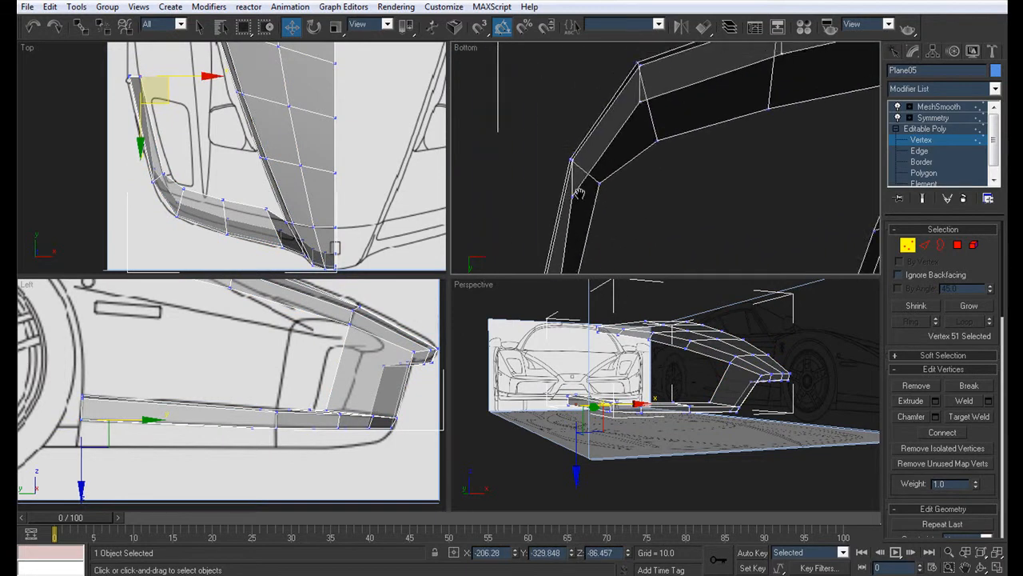
scroll(579, 195, up, 2)
click(534, 211)
drag(559, 185, 598, 168)
middle_drag(701, 89, 628, 184)
click(556, 173)
drag(584, 146, 609, 201)
middle_drag(609, 201, 633, 157)
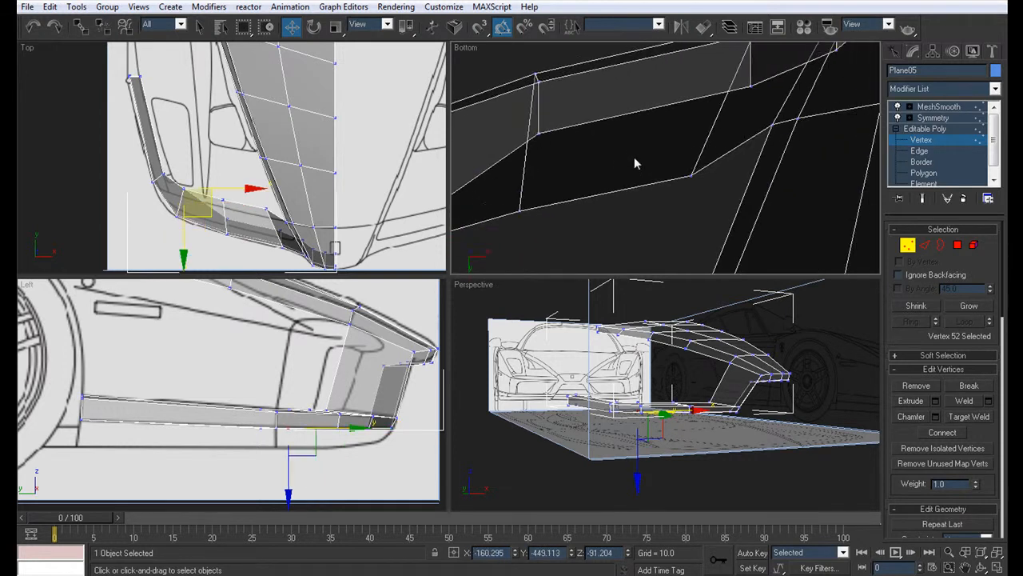
Step: Move the flange's two remaining front vertices, up to the pillar base, onto the strip's inner edge in the bottom view
click(541, 136)
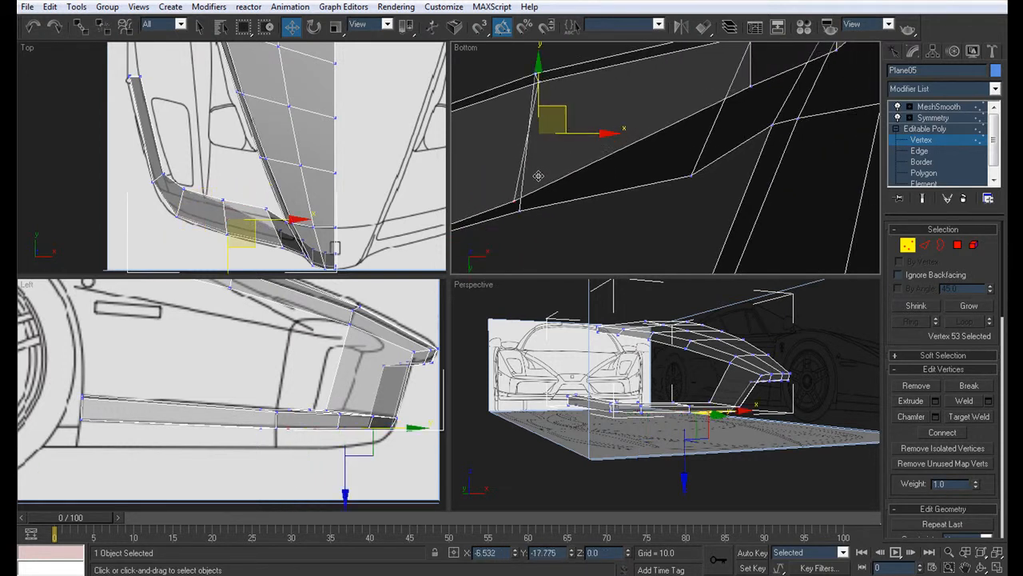
drag(544, 186, 544, 187)
middle_drag(761, 90, 651, 107)
click(622, 129)
drag(650, 102, 591, 191)
middle_drag(631, 136, 536, 223)
scroll(537, 222, down, 2)
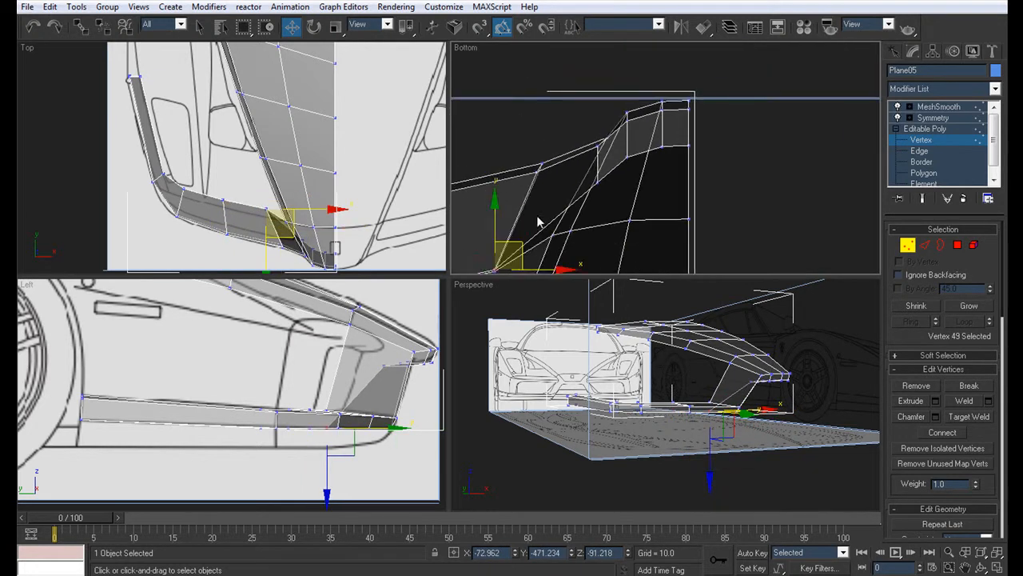
middle_drag(584, 183, 644, 141)
drag(582, 198, 601, 160)
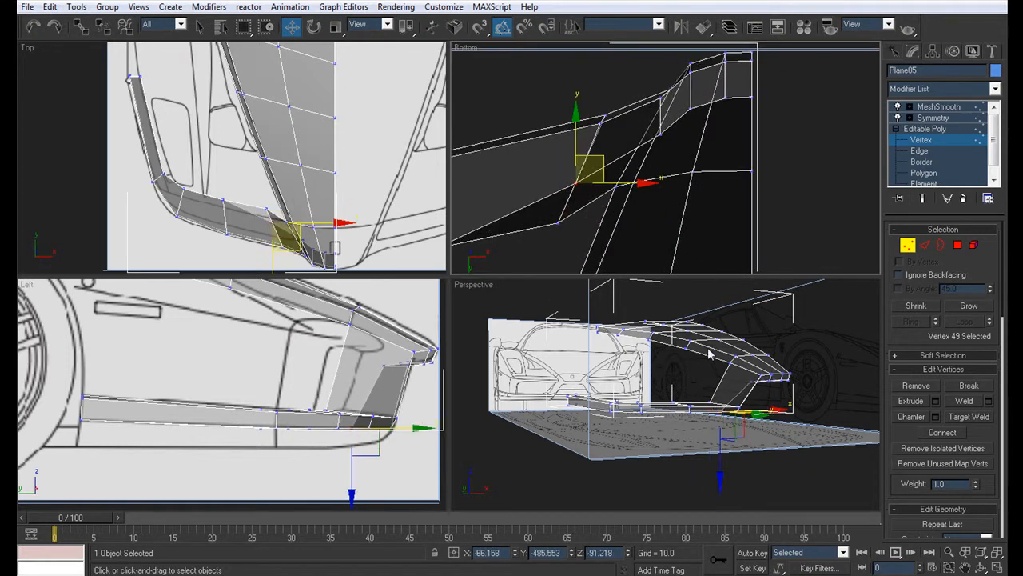
Step: Examine the smoothed, mirrored bumper strip and the unsmoothed mesh from above in the perspective view
key(alt+w)
alt+middle_drag(669, 296, 650, 323)
click(934, 118)
alt+middle_drag(560, 288, 762, 283)
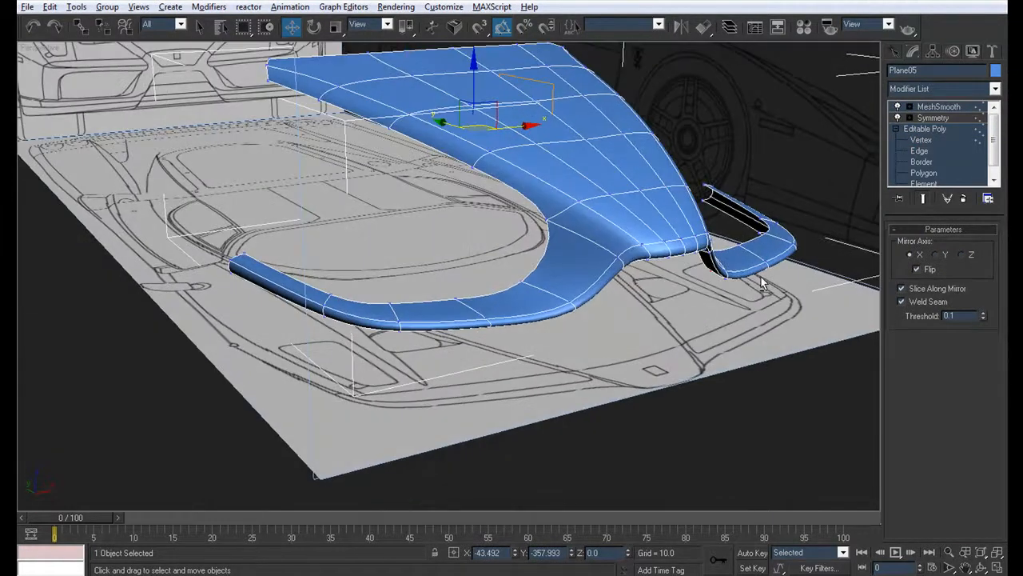
click(920, 152)
alt+middle_drag(719, 172, 784, 235)
key(alt+w)
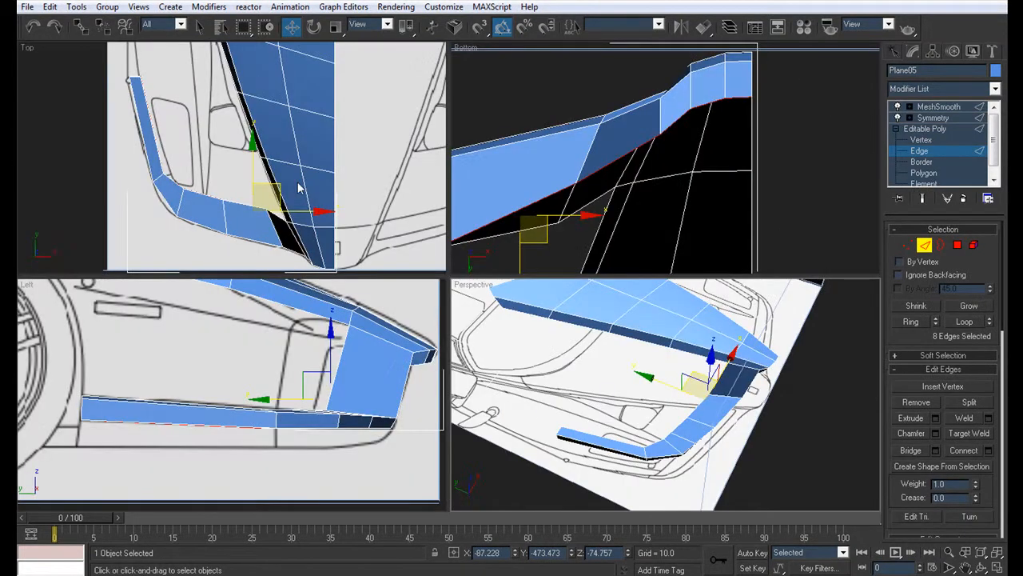
Step: Connect the side strip's lengthwise edges with one crossing loop and shift it outward onto the blueprint outline in the top view
drag(125, 135, 183, 132)
click(988, 451)
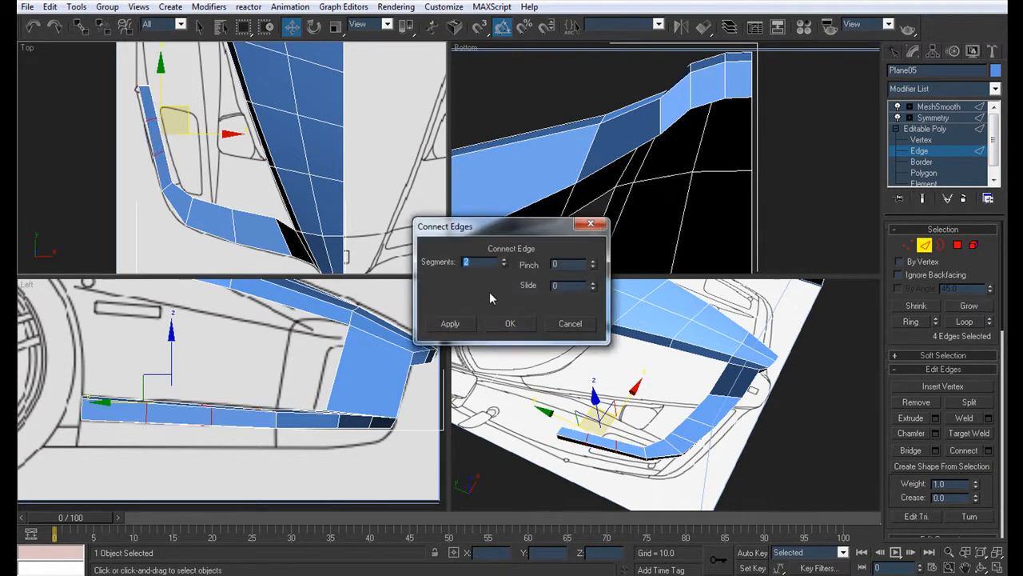
click(510, 323)
middle_drag(206, 176, 316, 201)
drag(332, 168, 322, 168)
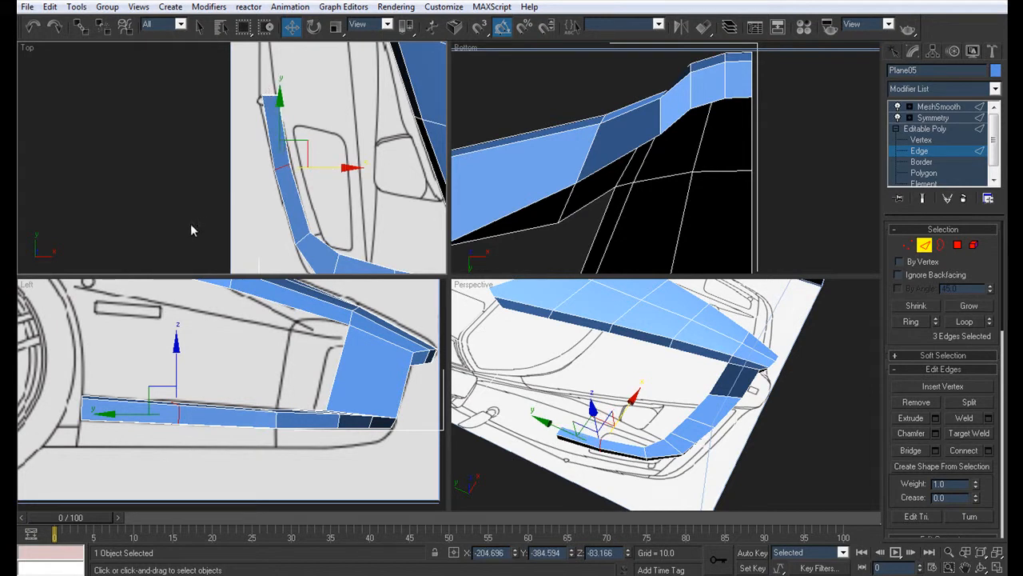
Step: Move the side strip's rear end edges outward onto the body outline in the top view
click(80, 408)
click(971, 322)
middle_drag(252, 67, 248, 76)
drag(310, 104, 305, 104)
middle_drag(342, 222, 279, 165)
Step: Move the crossing edge loop at the side strip's front end backward and outward onto the blueprint outline
scroll(244, 150, down, 1)
scroll(262, 140, up, 1)
scroll(280, 164, up, 1)
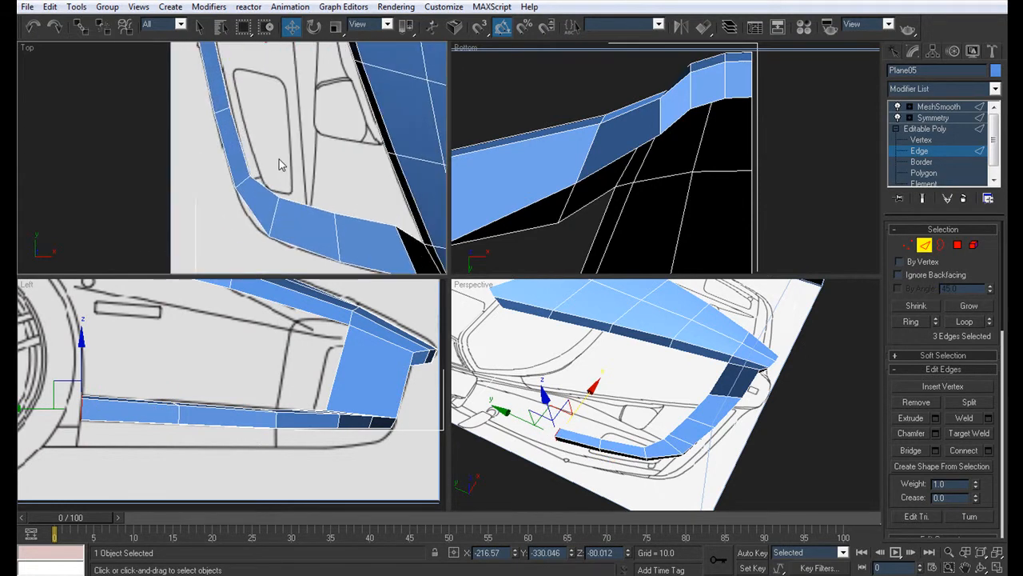
click(246, 182)
click(964, 321)
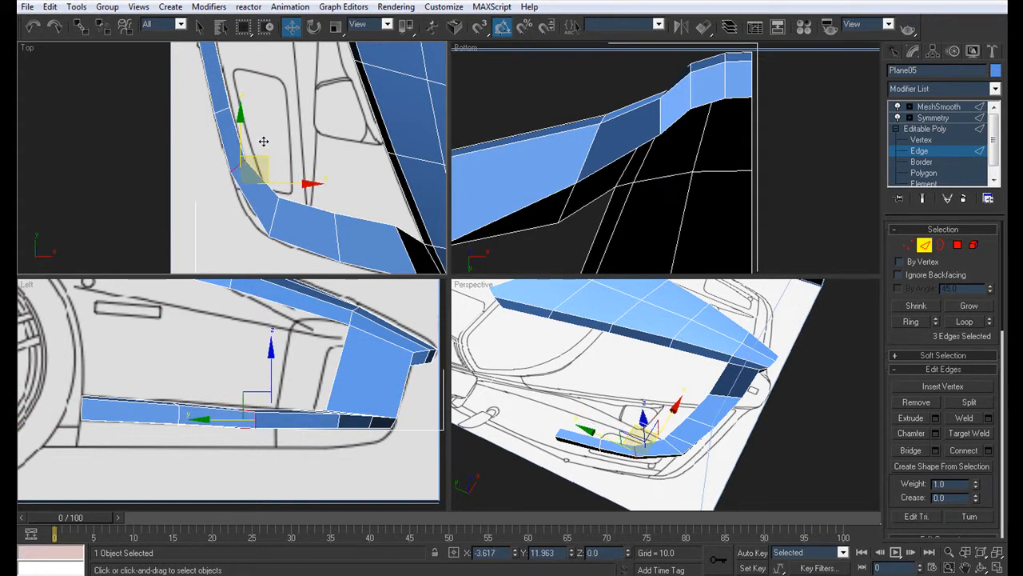
drag(264, 142, 263, 142)
Step: Move the side strip's middle crossing edge loop slightly backward and outward along the outline
click(221, 111)
middle_drag(387, 91, 397, 154)
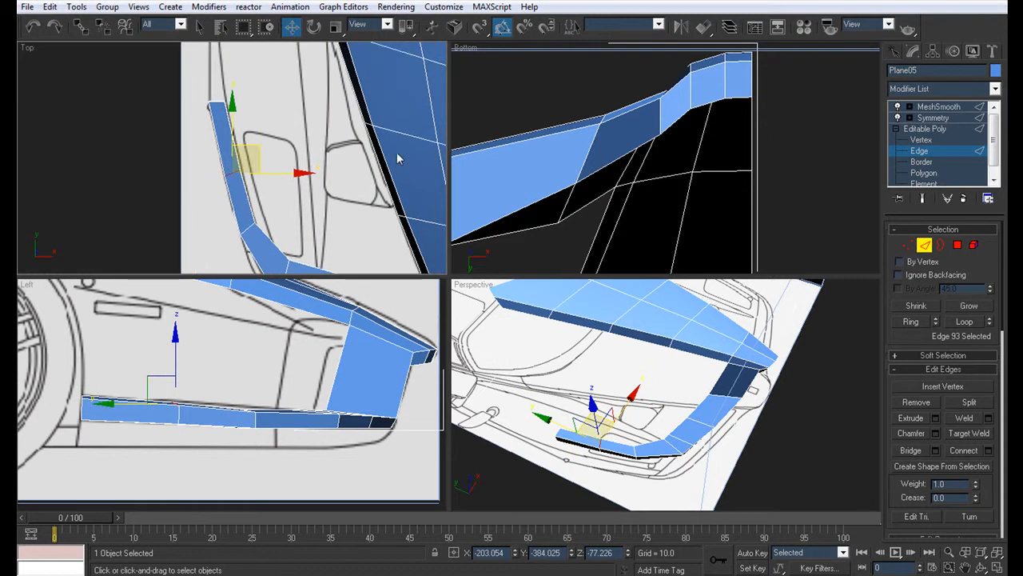
click(964, 321)
drag(251, 144, 250, 137)
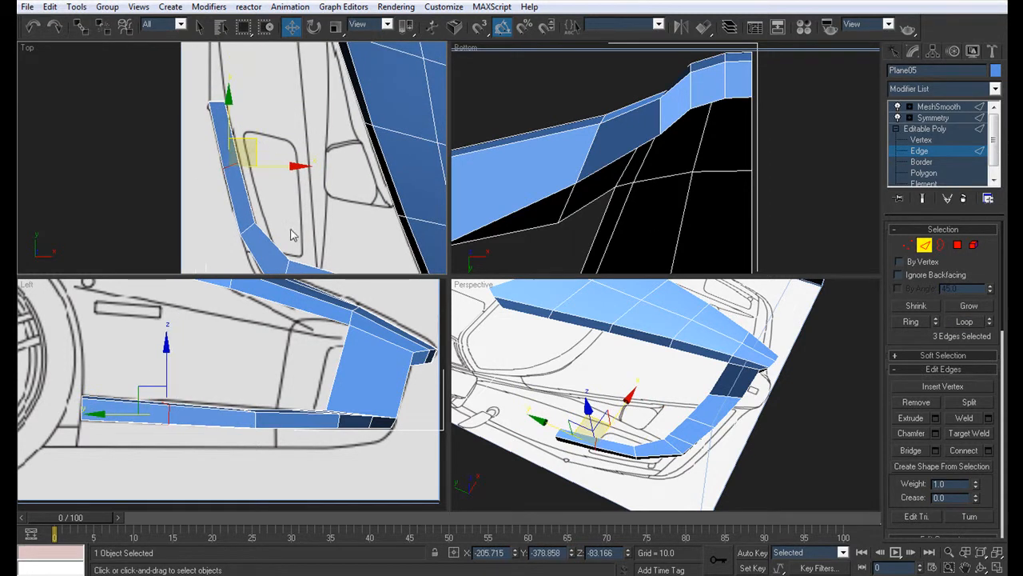
middle_drag(248, 141, 219, 76)
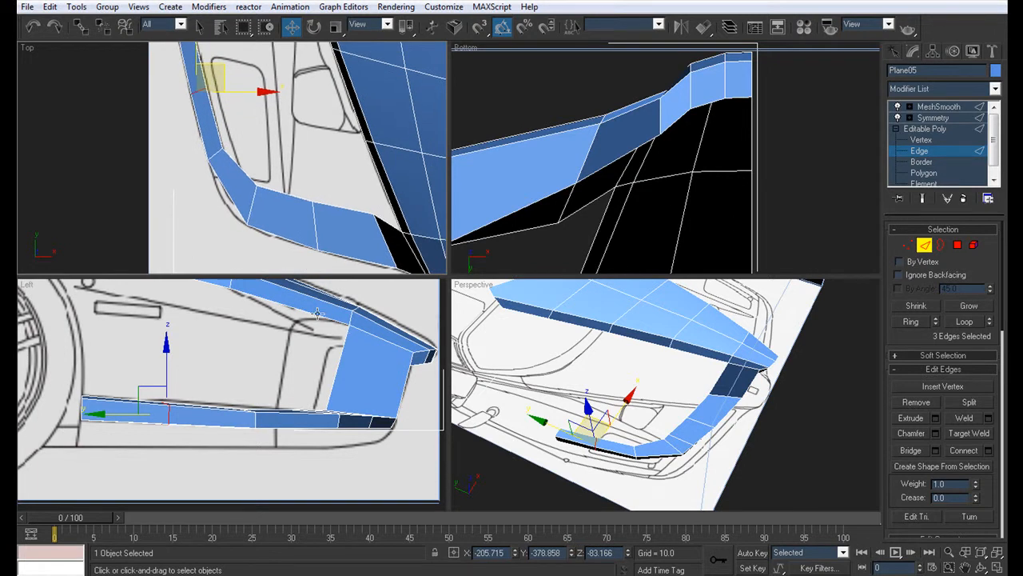
Step: Connect the corner segment's lengthwise edges with one crossing loop and move it outward to round the bumper corner
ctrl+click(245, 170)
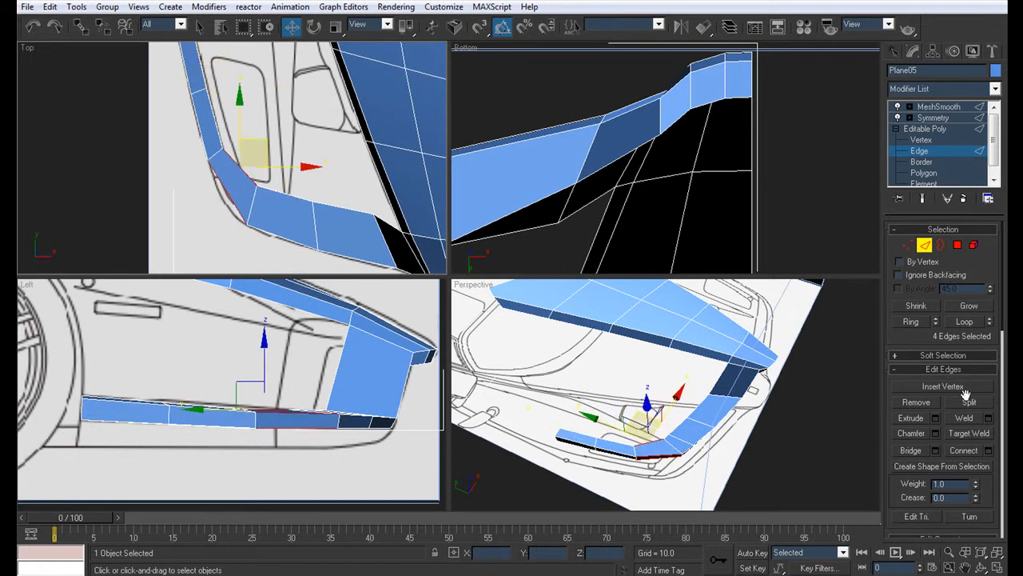
click(978, 451)
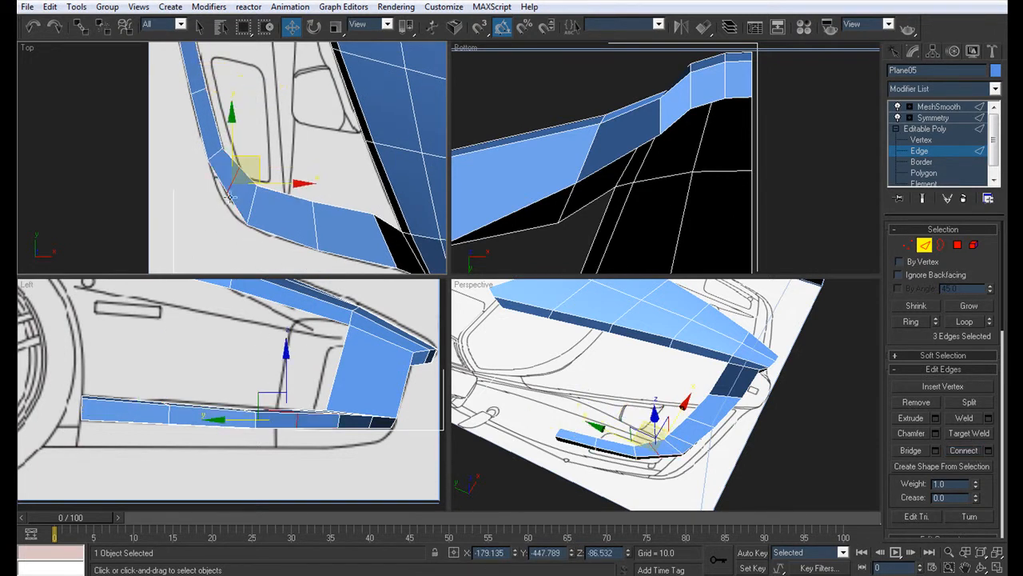
drag(259, 156, 240, 163)
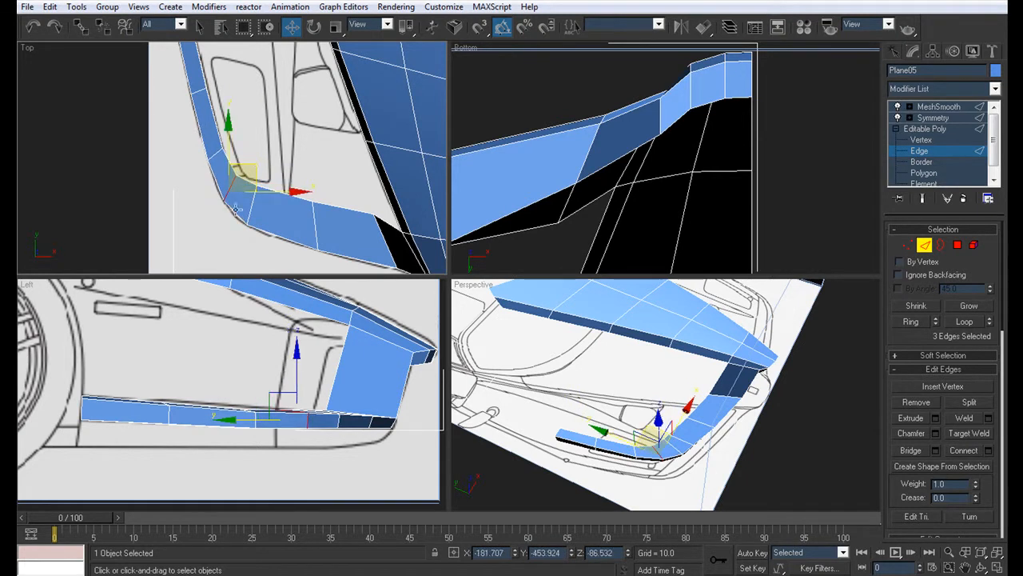
middle_drag(305, 201, 175, 128)
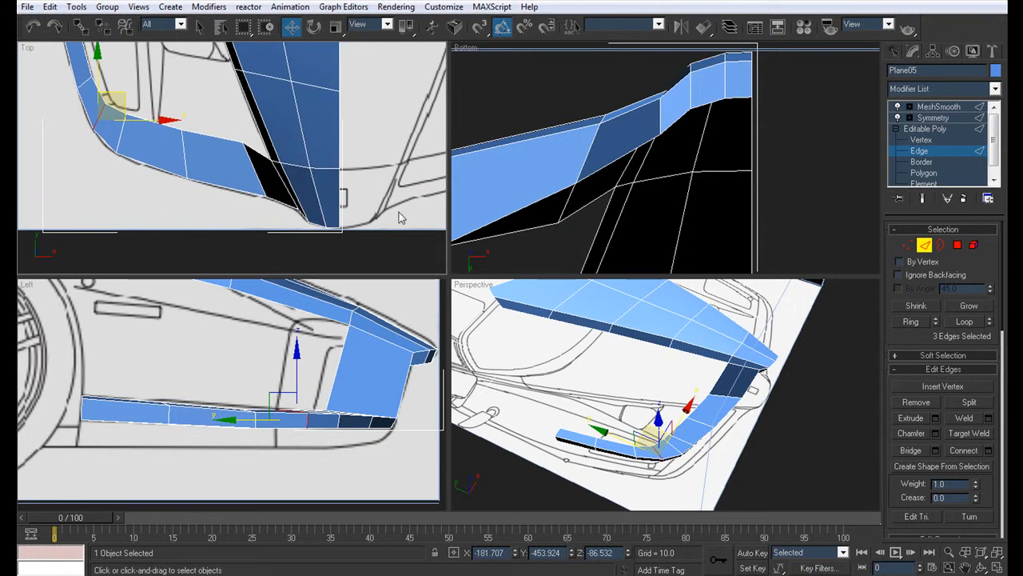
Step: Examine the smoothed, mirrored hood and bumper from the front and above, with and without edges displayed
key(alt+w)
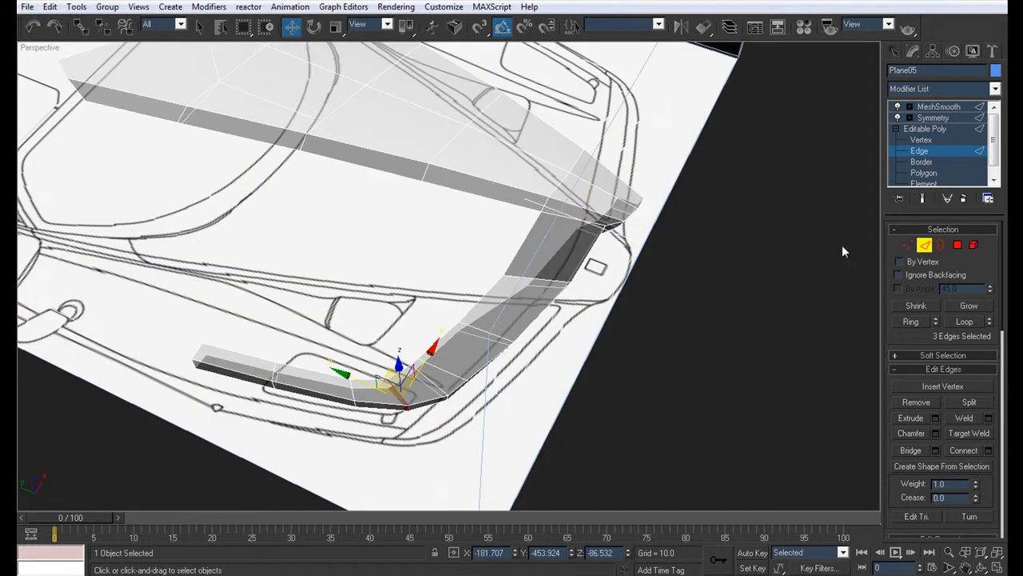
click(940, 107)
click(743, 365)
scroll(679, 304, down, 4)
alt+middle_drag(701, 322, 596, 252)
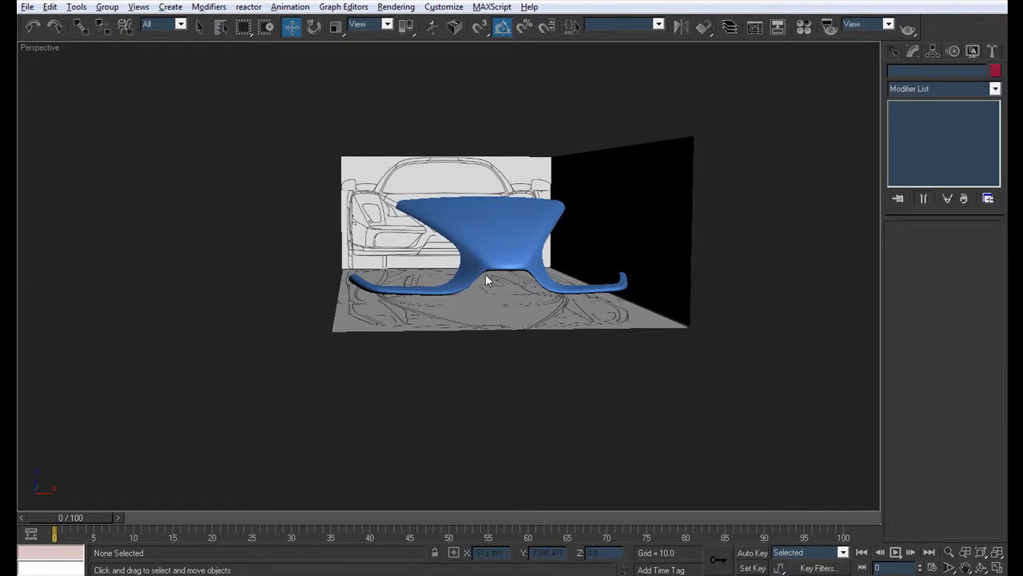
alt+middle_drag(487, 279, 520, 322)
scroll(520, 322, up, 4)
click(539, 252)
key(F4)
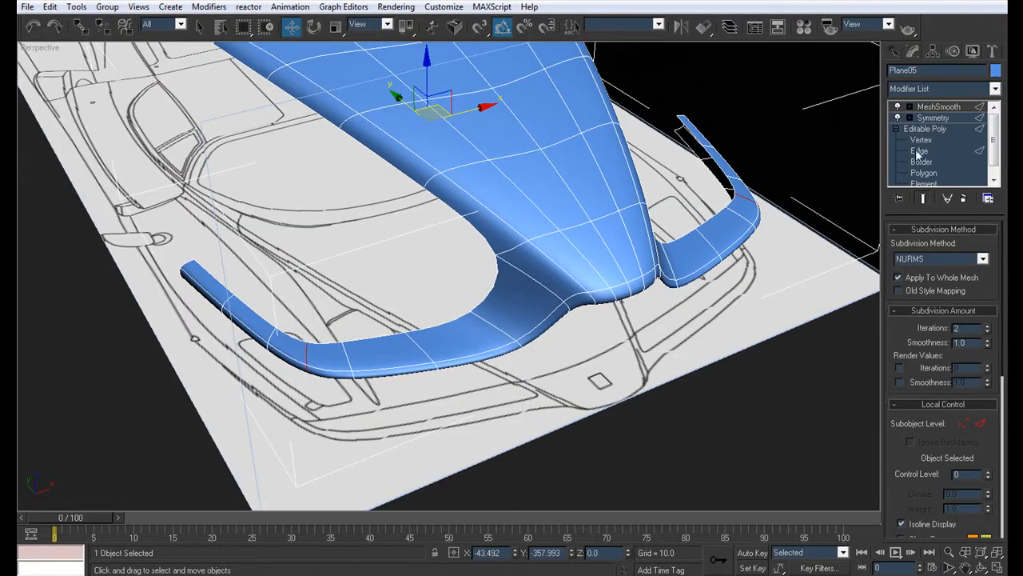
Step: Chamfer the three crossing edges between the hood and the nose tip by 0.01
click(920, 151)
click(964, 322)
scroll(554, 361, up, 5)
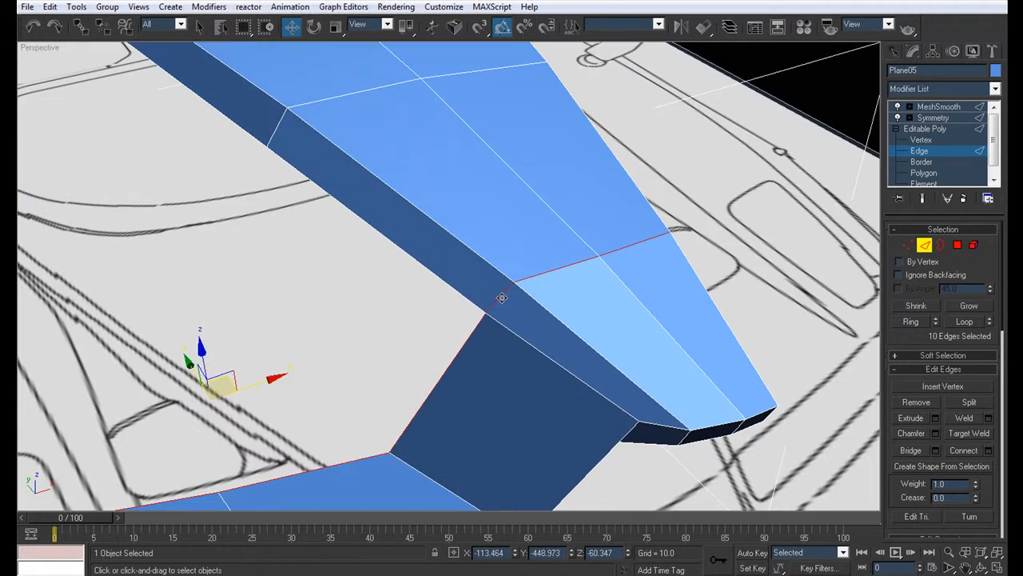
click(501, 297)
ctrl+click(543, 273)
ctrl+click(631, 245)
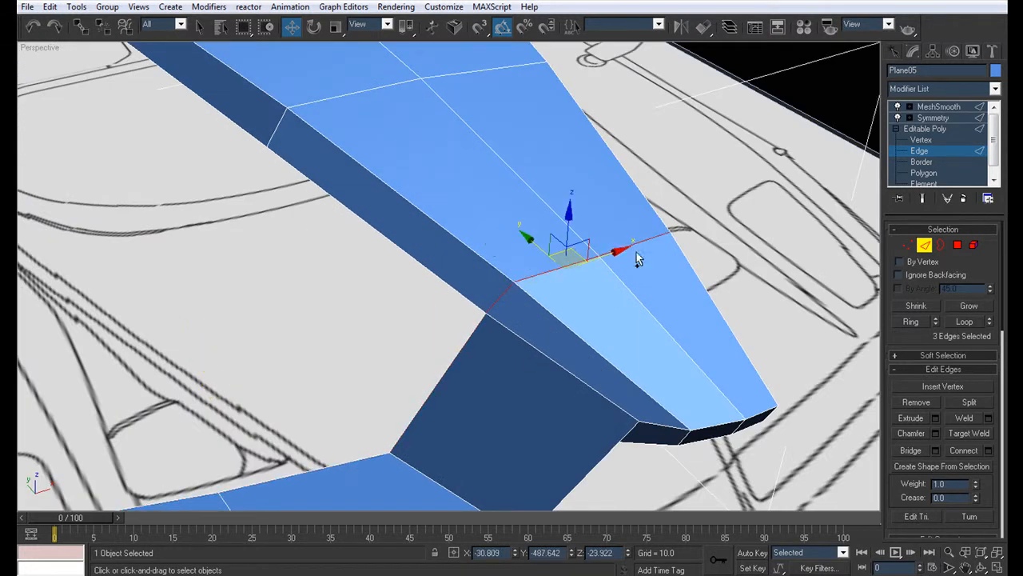
click(937, 433)
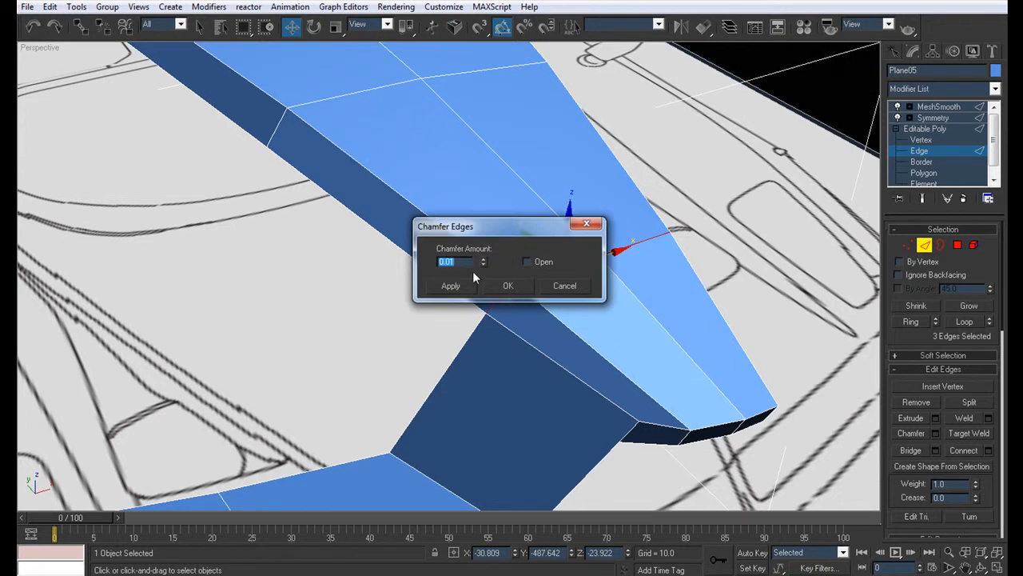
click(526, 290)
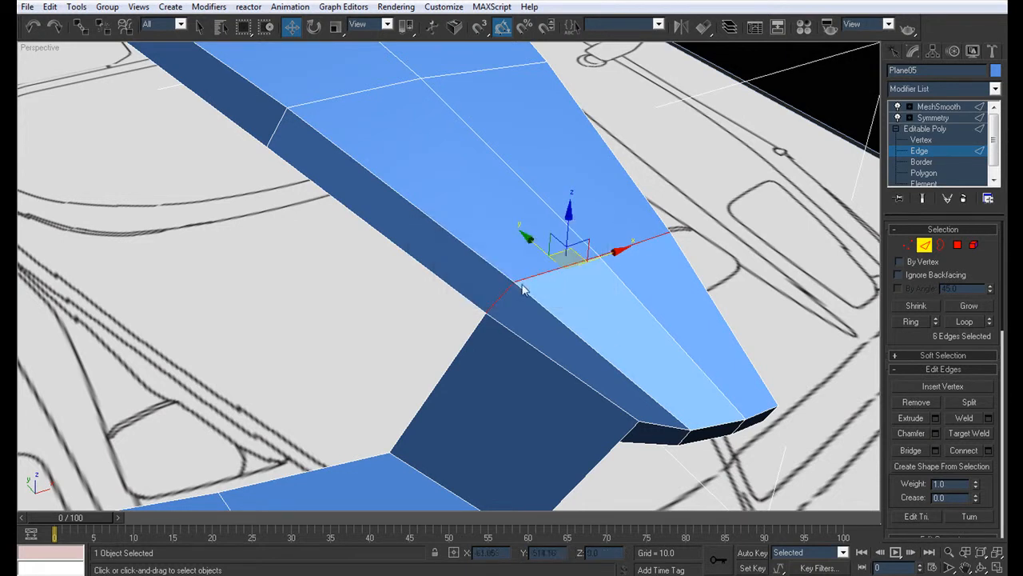
Step: Delete the three thin polygons between the chamfered edges to separate the hood from the nose
ctrl+click(957, 245)
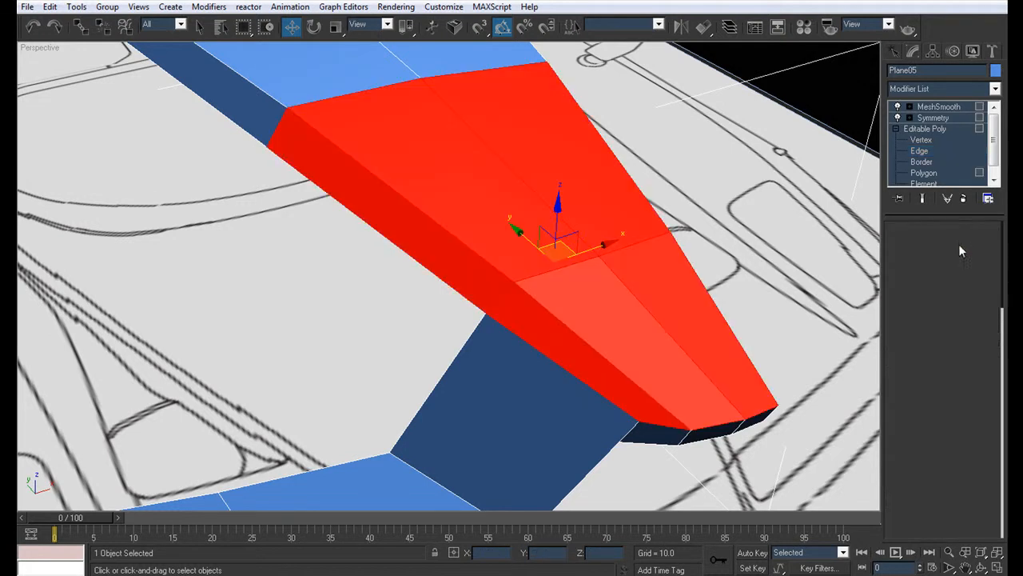
click(917, 306)
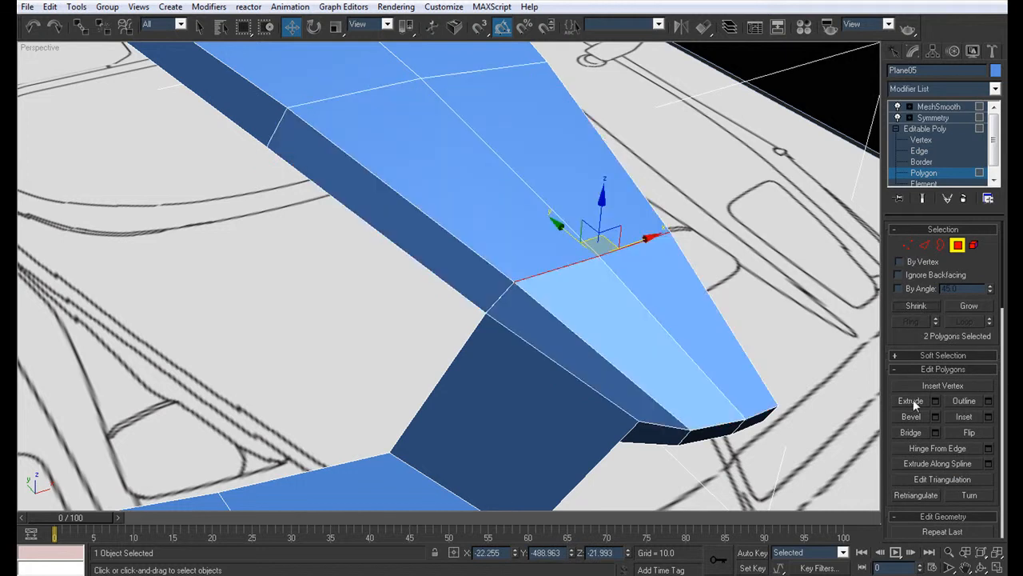
click(499, 301)
key(ctrl+z)
scroll(497, 298, up, 4)
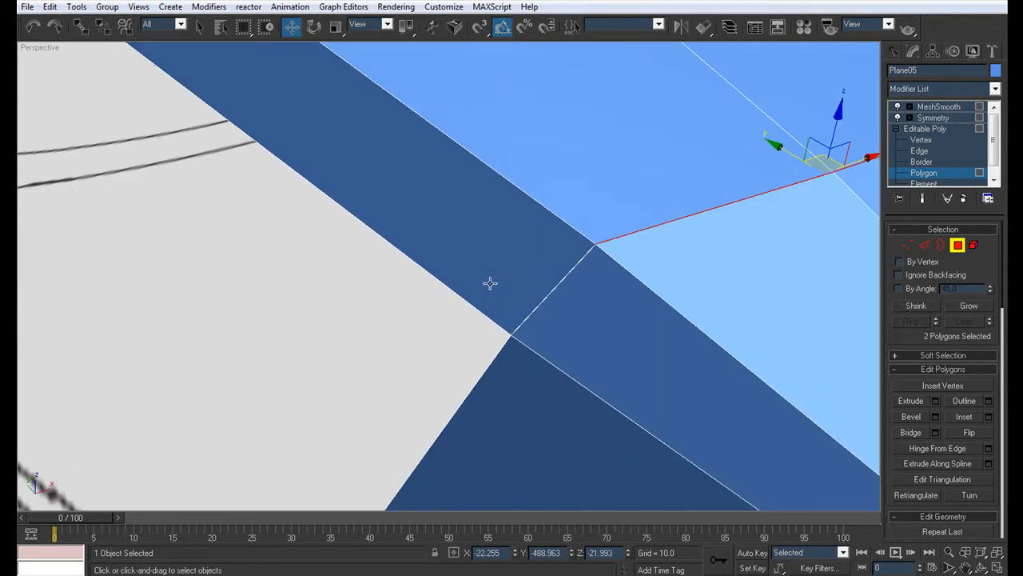
ctrl+click(547, 292)
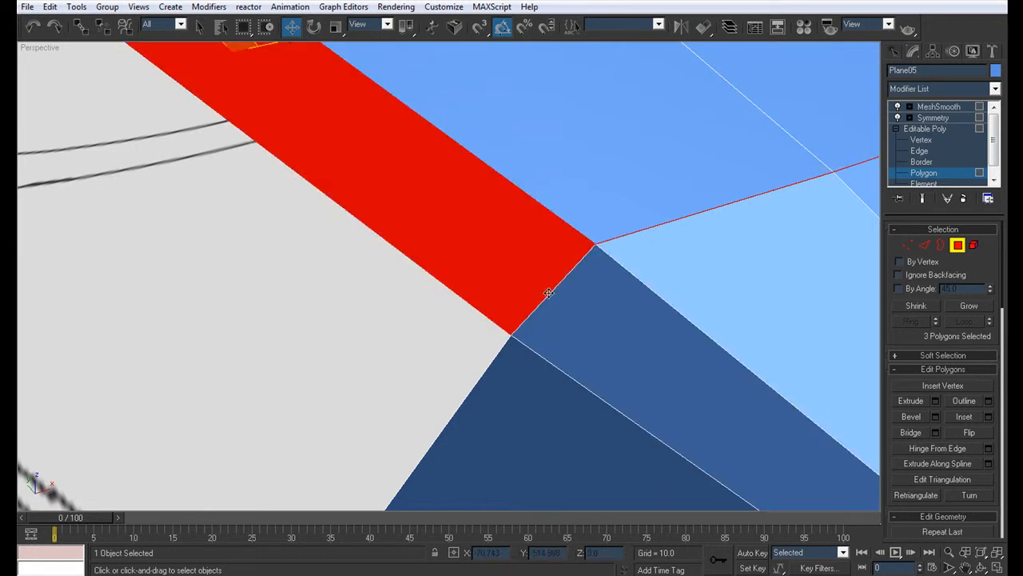
key(ctrl+z)
ctrl+click(548, 293)
scroll(299, 324, down, 5)
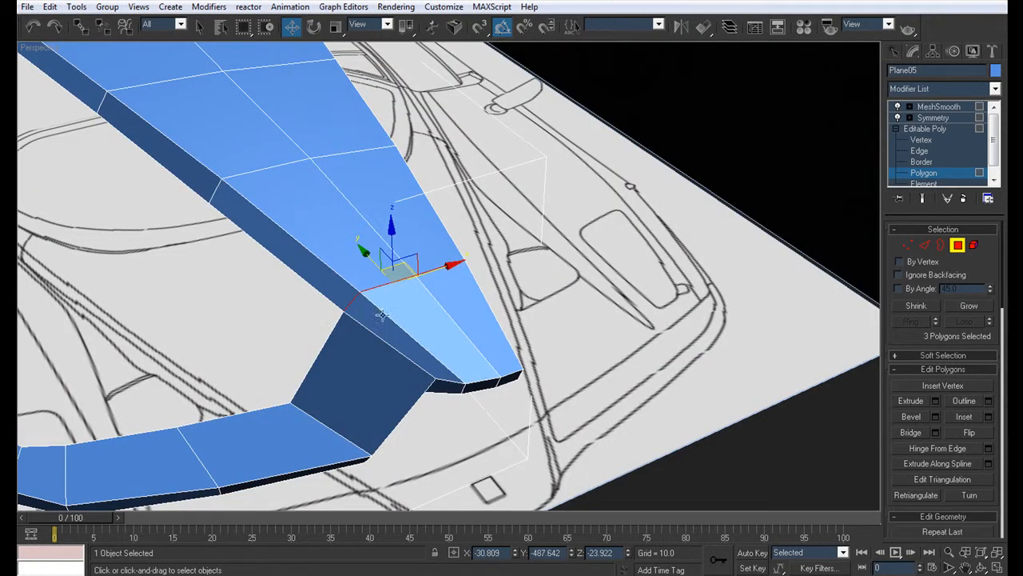
click(493, 307)
scroll(283, 322, down, 5)
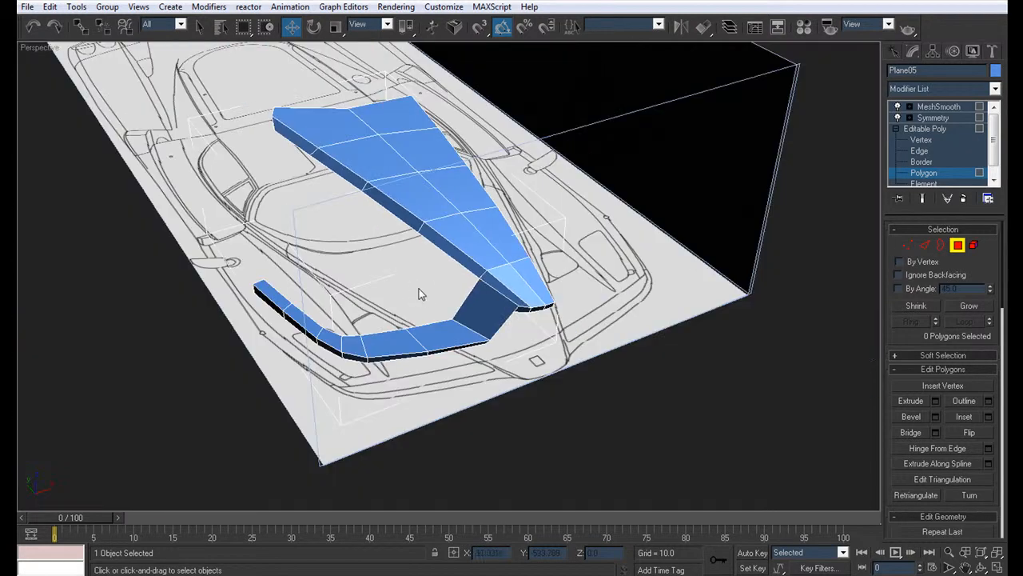
Step: Examine the smoothed panel seam between the hood and nose from several angles, including its outer corner
click(938, 107)
click(640, 404)
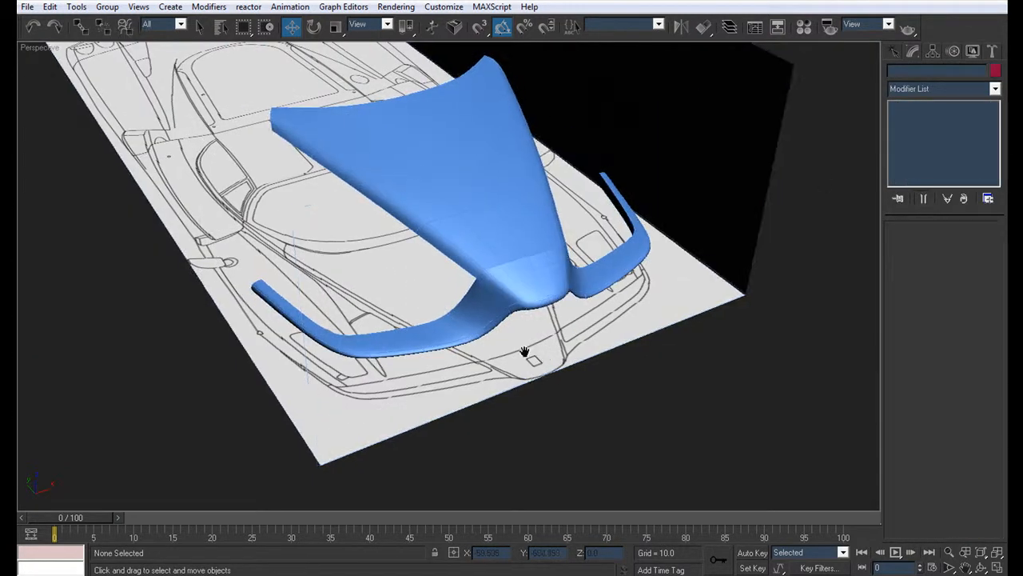
scroll(497, 361, up, 5)
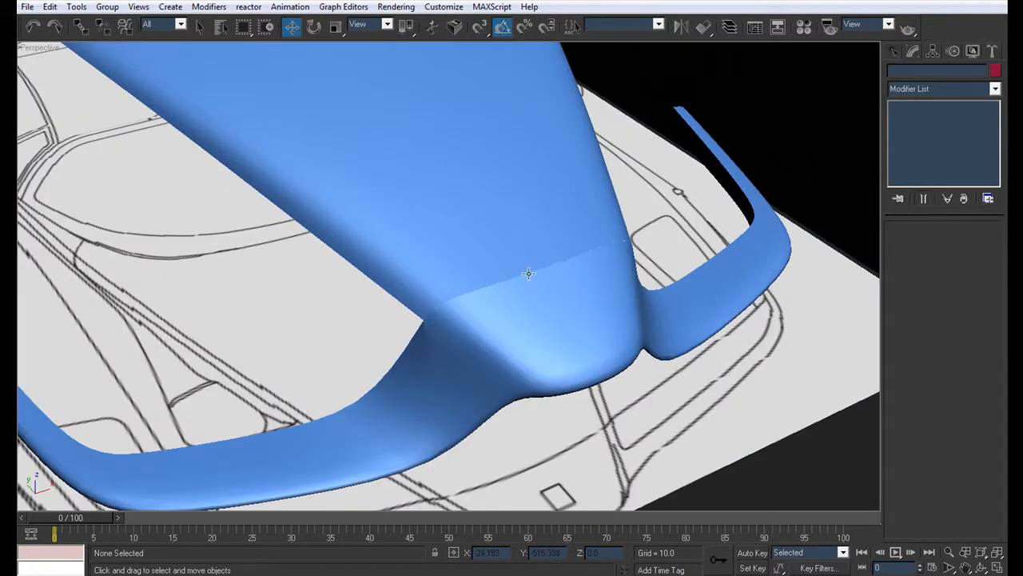
scroll(517, 312, up, 5)
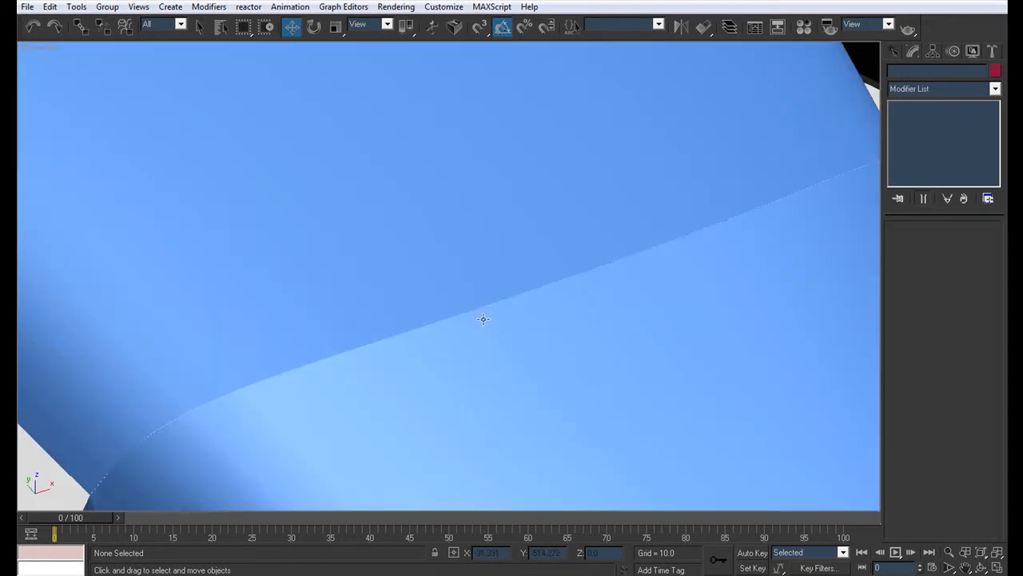
alt+middle_drag(490, 315, 340, 195)
scroll(350, 205, up, 2)
alt+middle_drag(725, 300, 574, 277)
scroll(360, 339, down, 3)
alt+middle_drag(411, 353, 474, 308)
scroll(490, 295, down, 2)
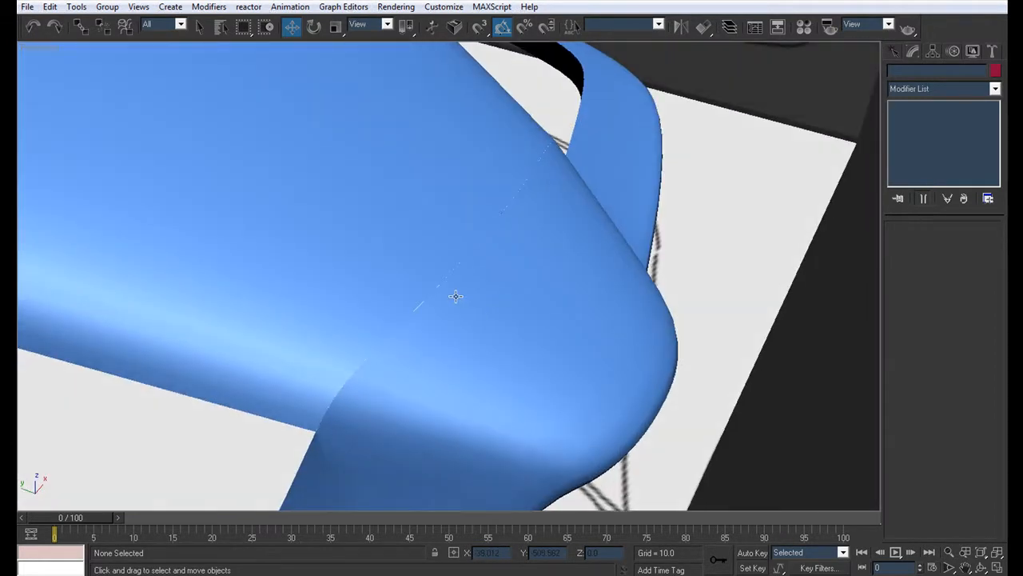
alt+middle_drag(555, 307, 296, 242)
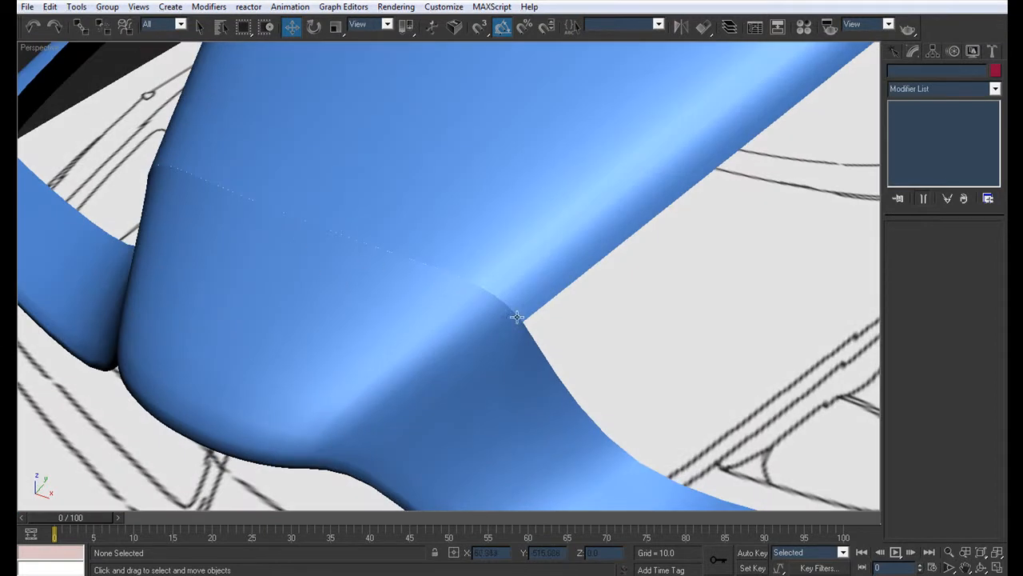
click(432, 222)
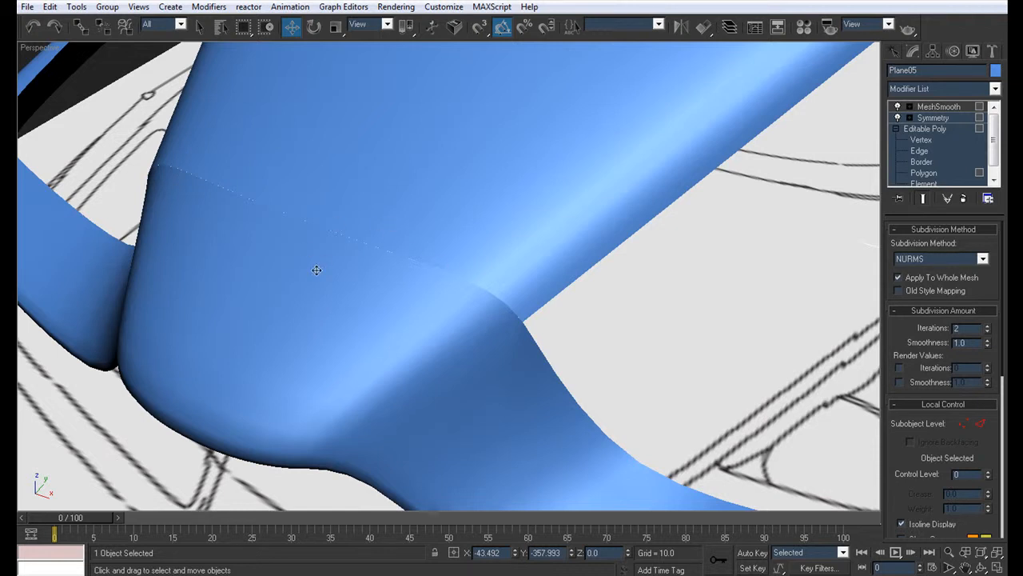
alt+middle_drag(275, 256, 522, 165)
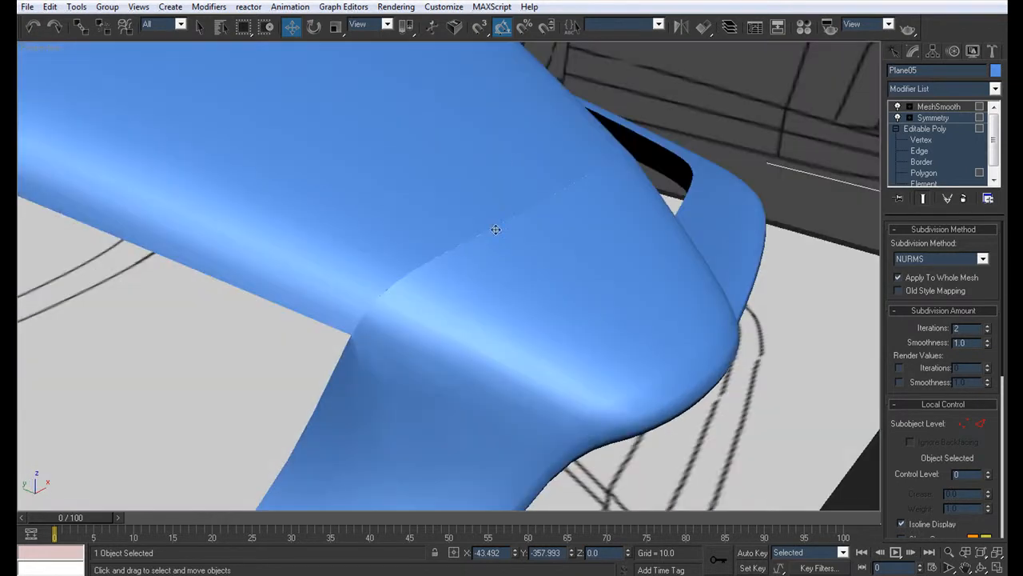
alt+middle_drag(406, 301, 445, 253)
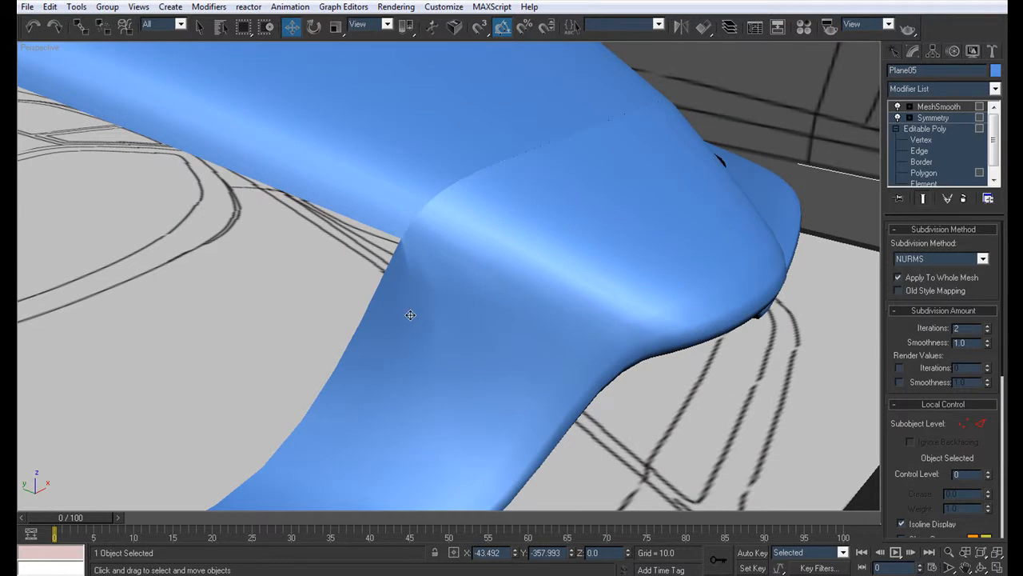
Step: Target-weld the extra vertex at the seam's outer corner onto the neighbouring nose vertex and check the smoothed corner
click(921, 140)
click(378, 230)
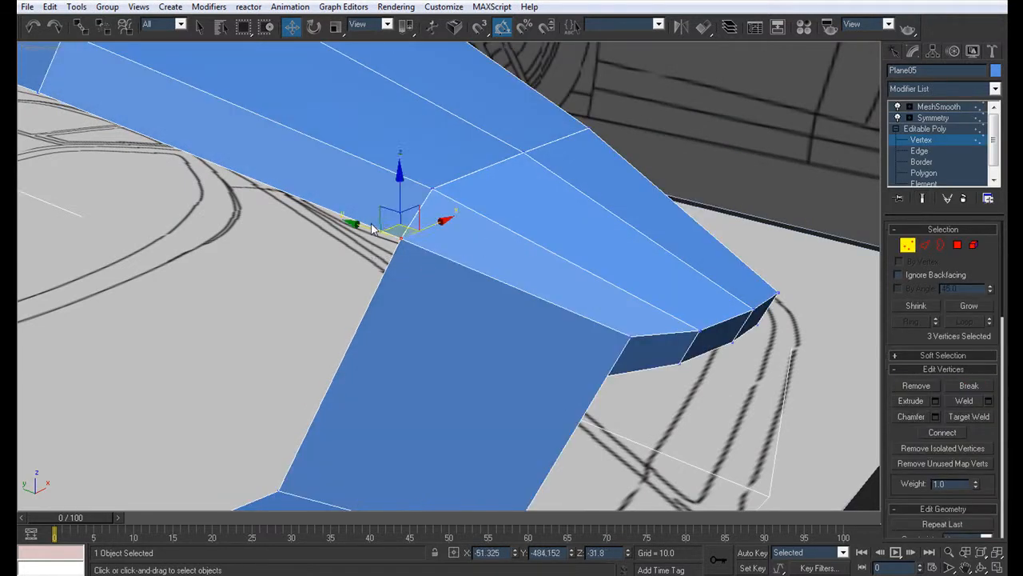
key(z)
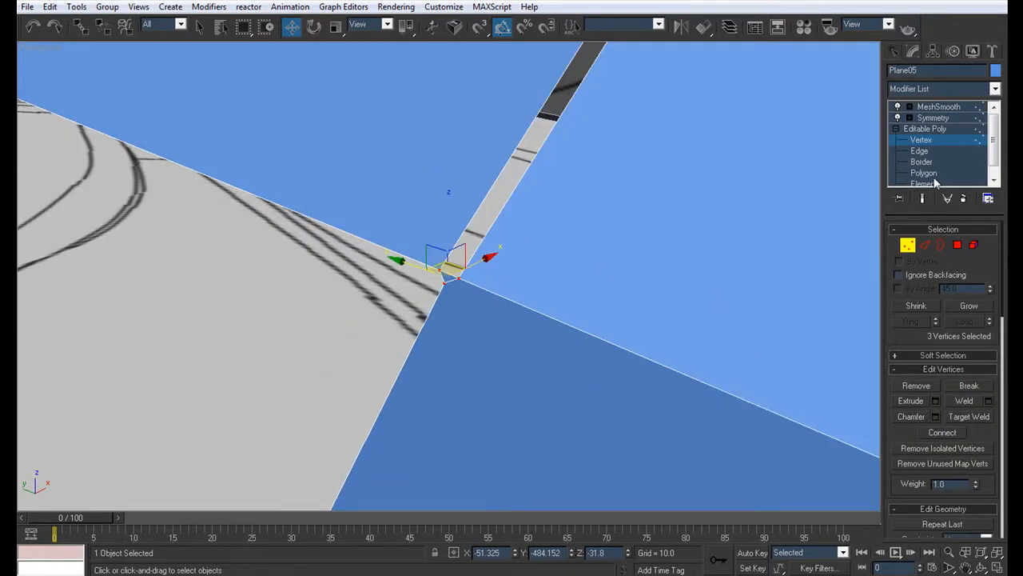
key(ctrl+w)
click(444, 284)
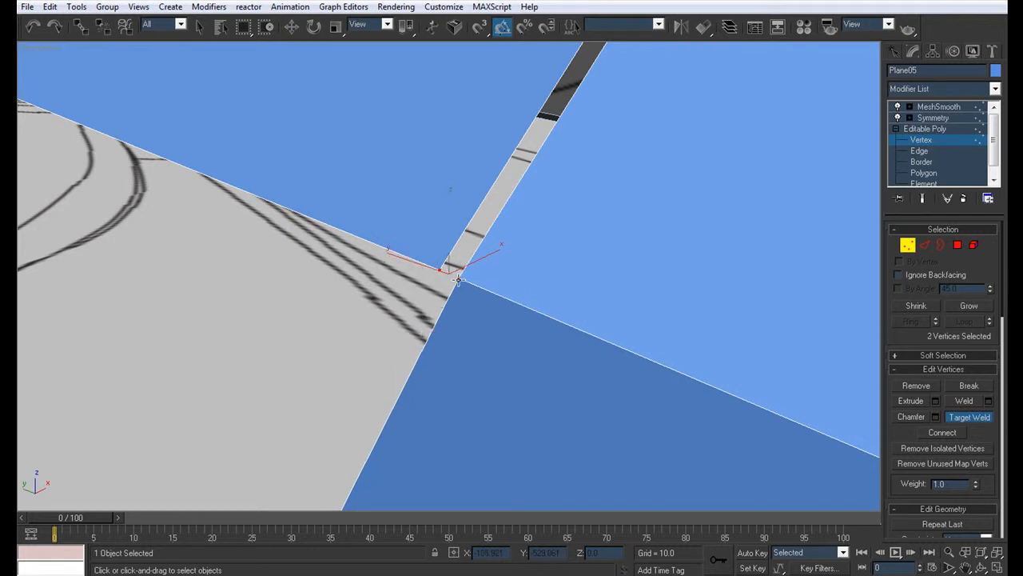
click(459, 278)
scroll(524, 247, down, 3)
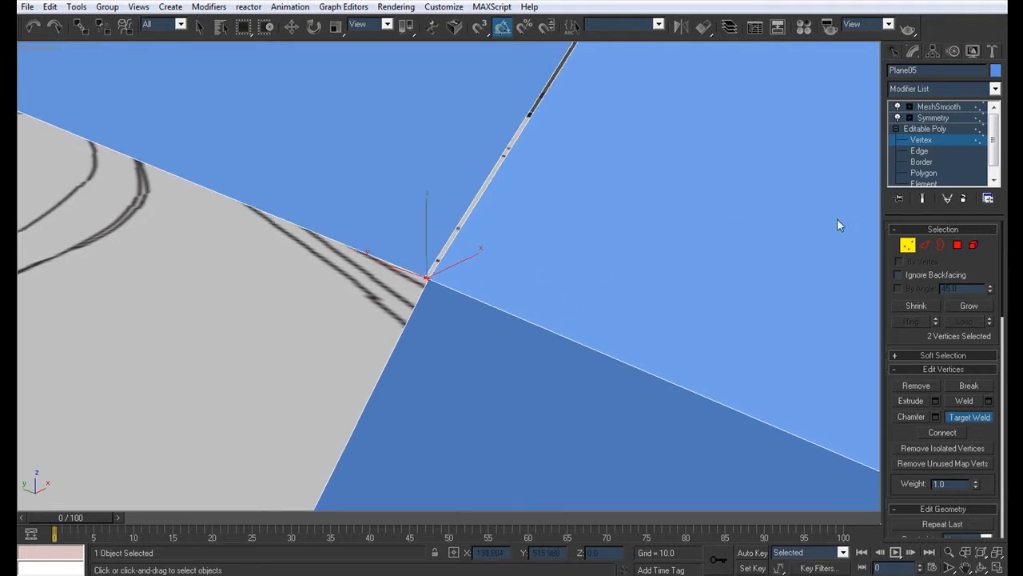
click(933, 117)
scroll(631, 299, down, 6)
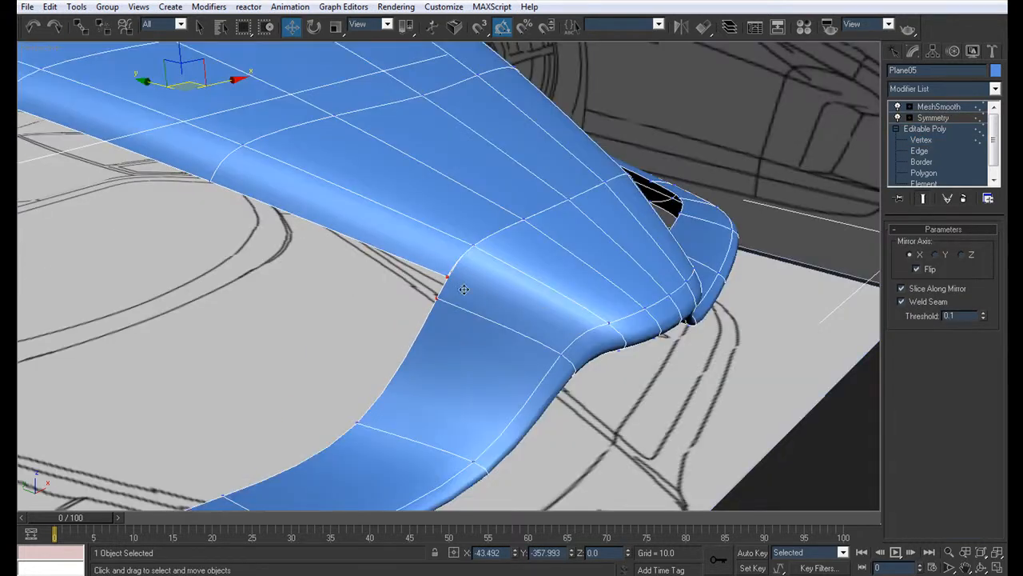
scroll(455, 283, down, 4)
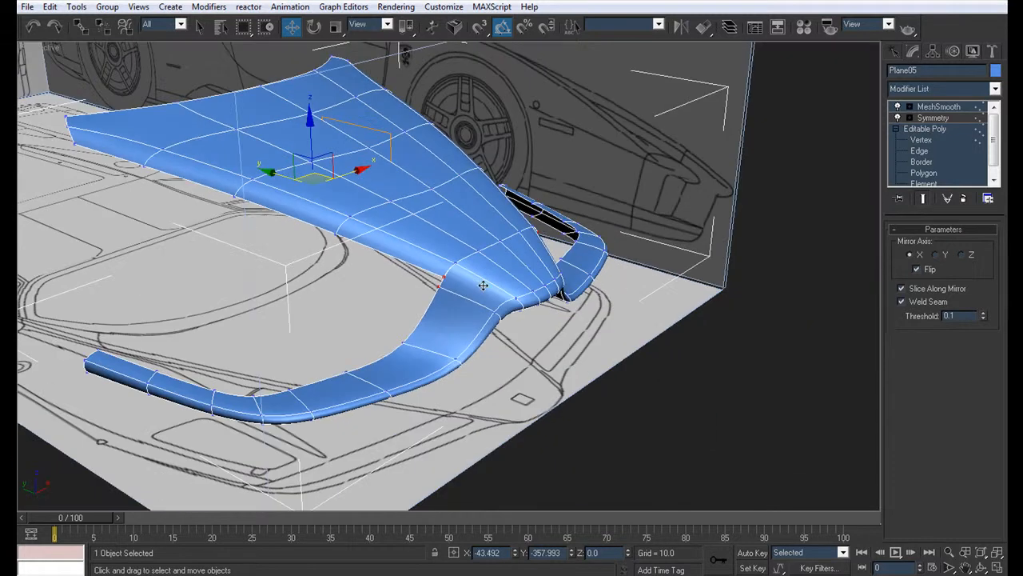
Step: Select the upper front edge of the slanted piece that joins the nose to the bumper strip
click(921, 140)
alt+middle_drag(699, 411, 494, 324)
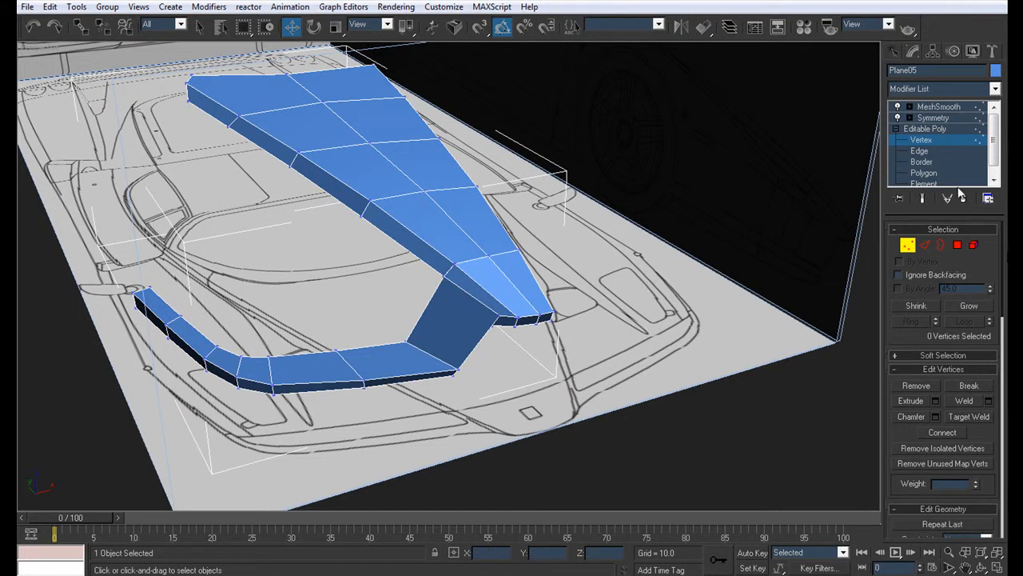
click(926, 152)
click(481, 336)
alt+middle_drag(492, 354, 427, 283)
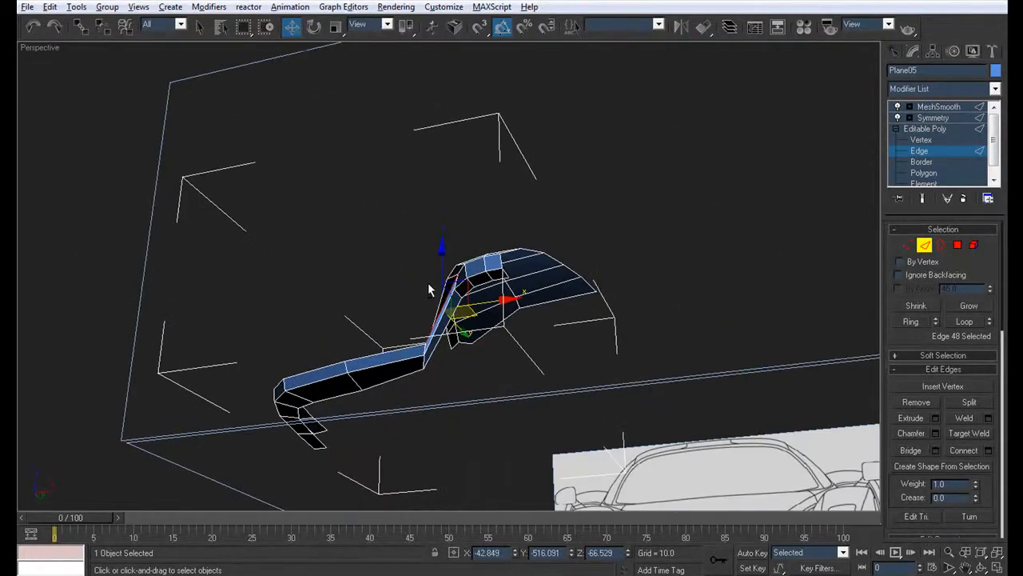
scroll(428, 282, up, 4)
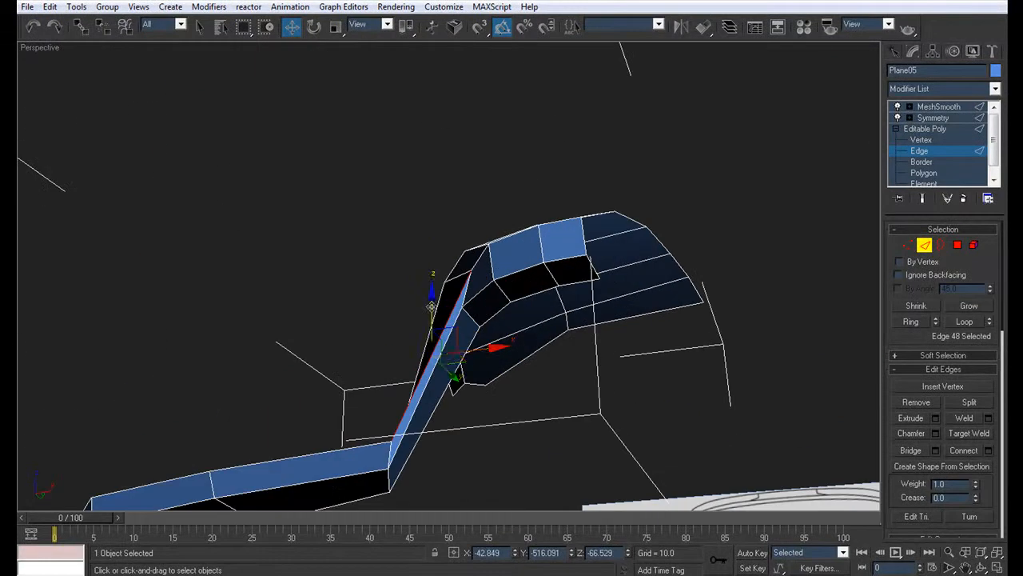
Step: Save the scene as a new file named Body2
click(26, 6)
click(52, 102)
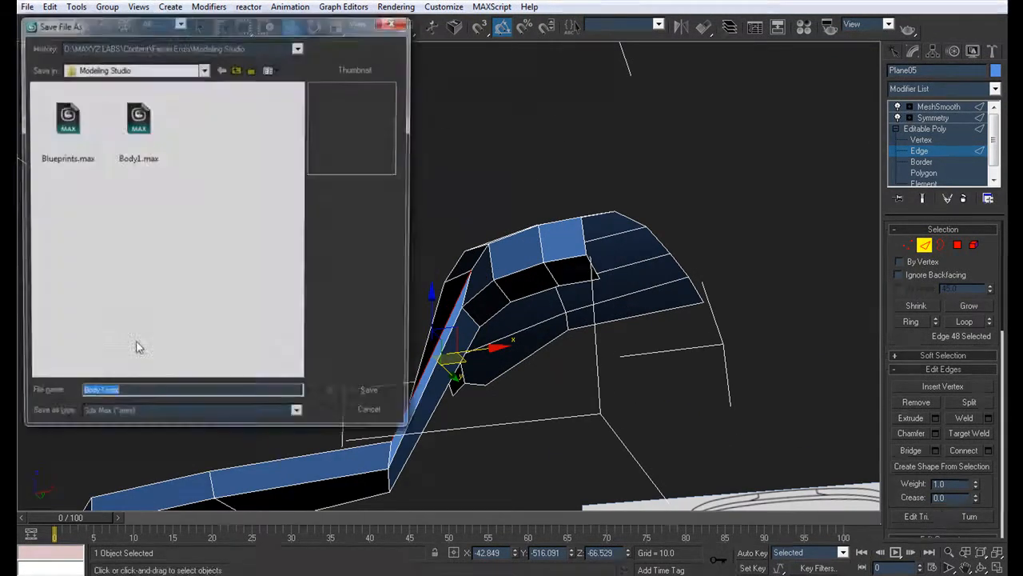
click(101, 398)
key(BackSpace)
text(2)
key(Return)
Step: Extend the edge selection along the upper front edges of the nose and the whole bumper strip
alt+middle_drag(256, 270, 262, 242)
alt+middle_drag(246, 284, 176, 286)
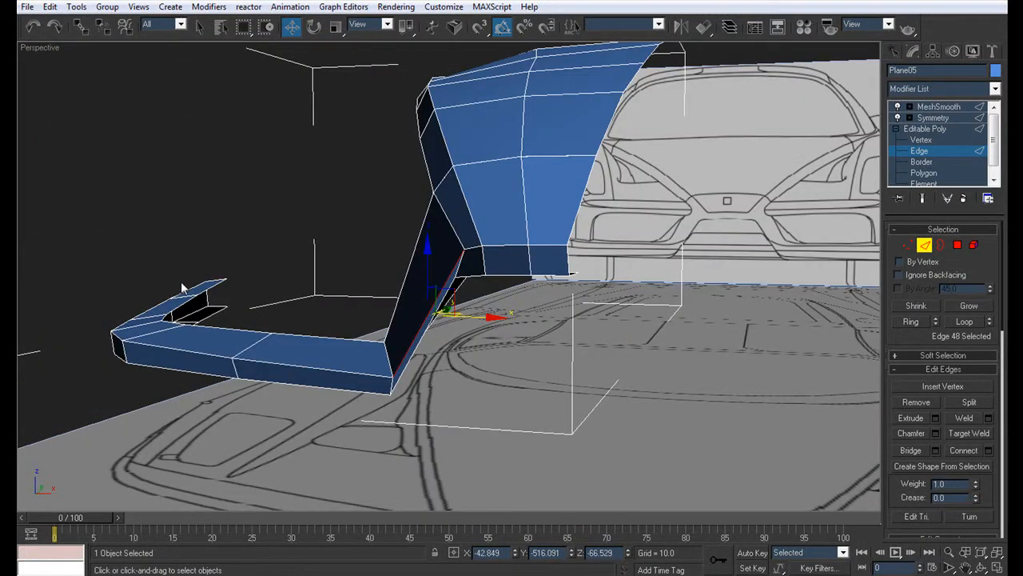
alt+middle_drag(458, 342, 479, 297)
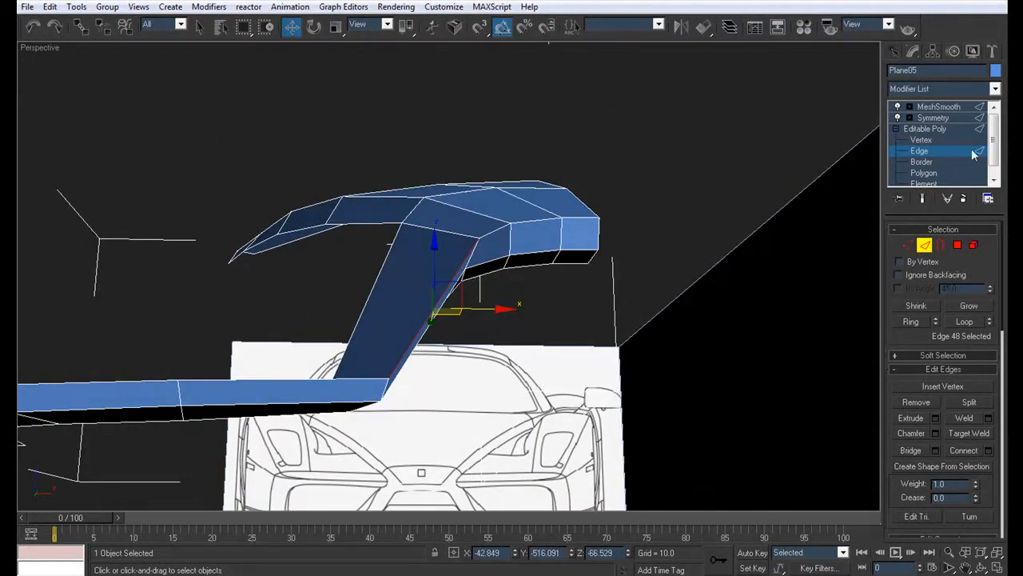
ctrl+click(523, 223)
ctrl+click(567, 219)
ctrl+click(472, 214)
alt+middle_drag(432, 231, 561, 300)
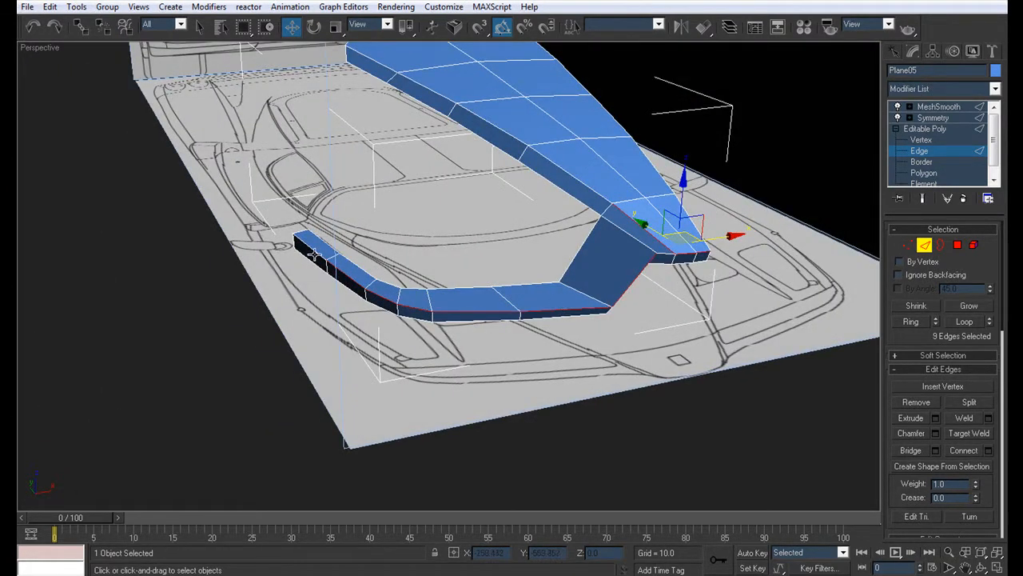
alt+middle_drag(674, 281, 320, 272)
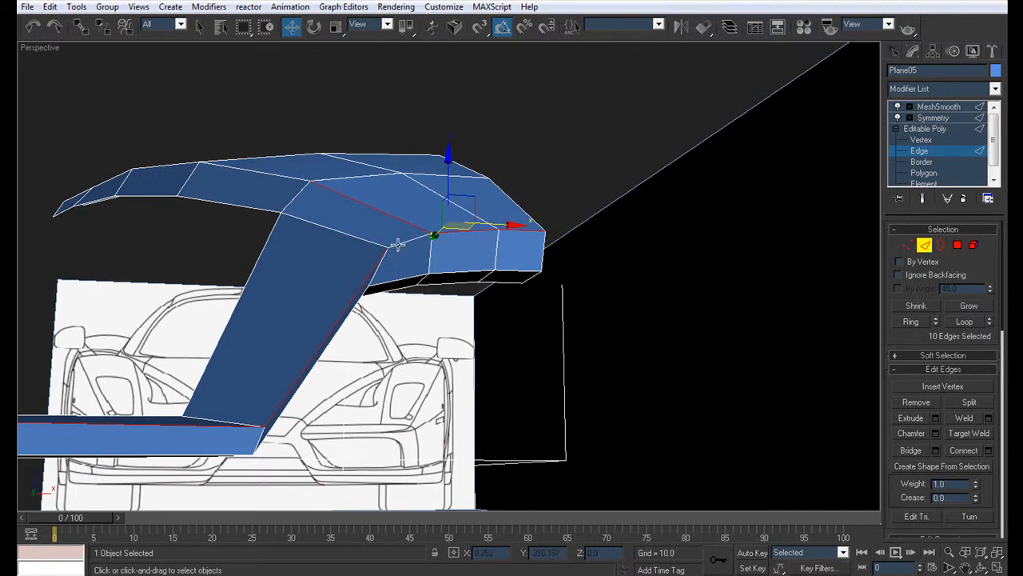
Step: Extend the edge selection along the lower front edges of the nose, slanted piece and bumper strip
alt+middle_drag(410, 264, 424, 216)
scroll(445, 215, down, 4)
scroll(422, 216, up, 3)
ctrl+click(408, 195)
ctrl+click(385, 207)
ctrl+click(374, 232)
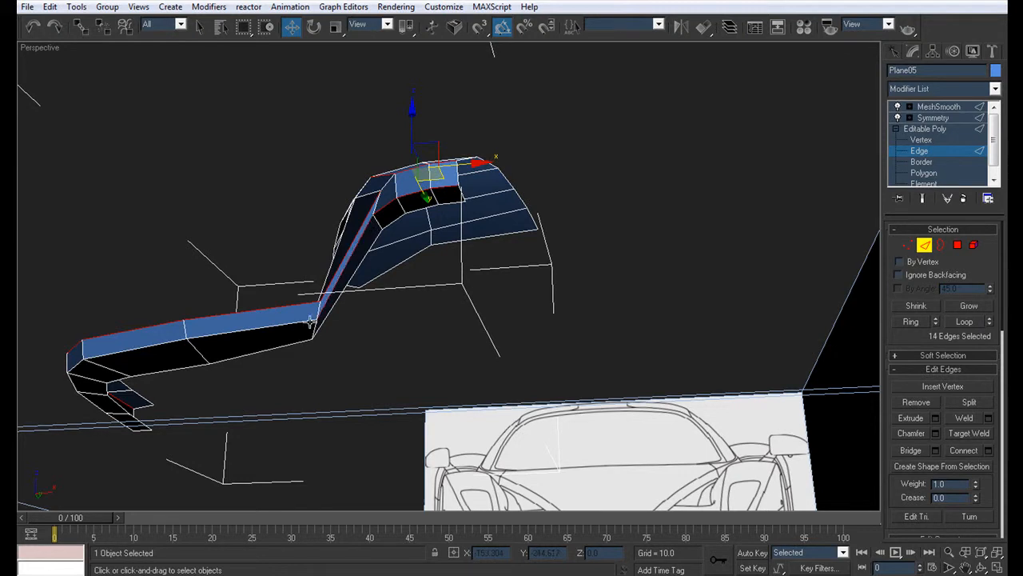
alt+middle_drag(236, 347, 595, 304)
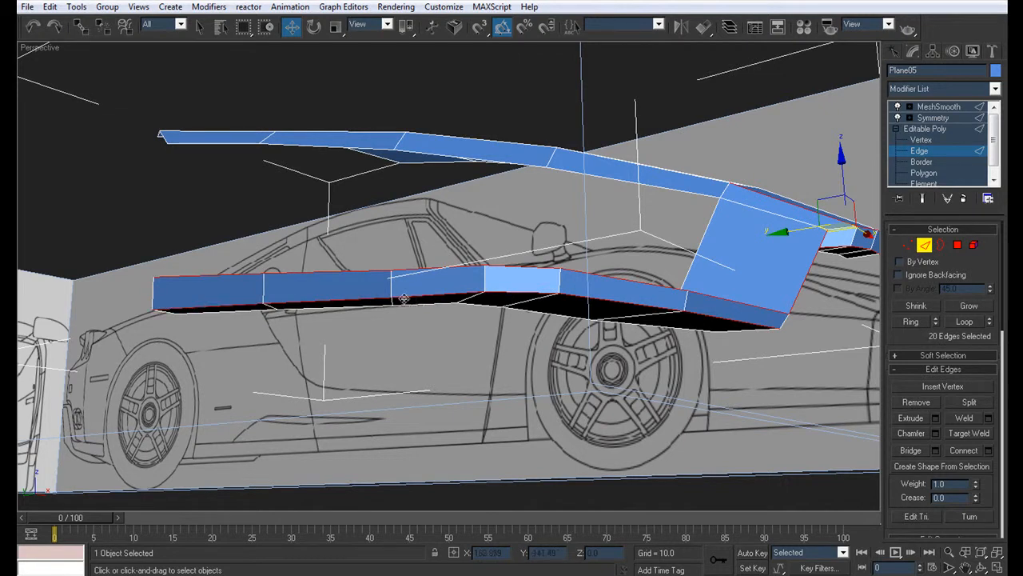
alt+middle_drag(533, 293, 381, 324)
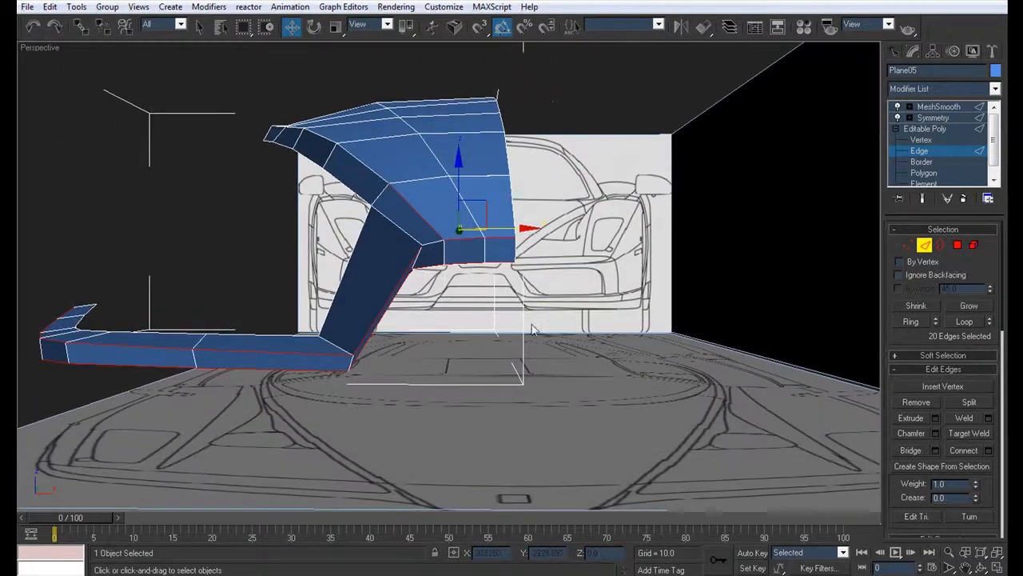
alt+middle_drag(429, 243, 318, 251)
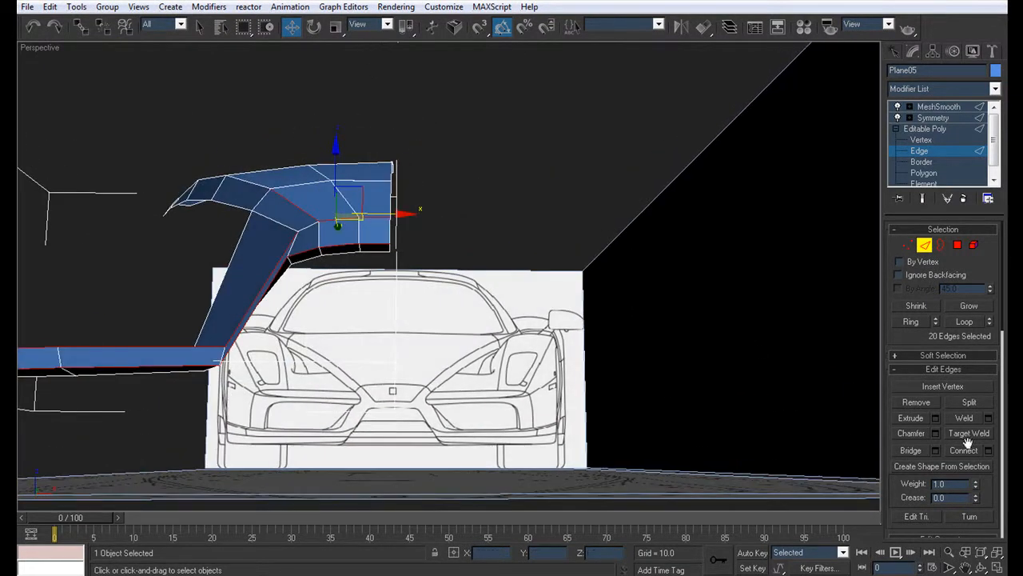
Step: Chamfer the selected border edges and check the smoothed nose and bumper with the object deselected
click(936, 432)
click(504, 283)
click(940, 107)
click(442, 101)
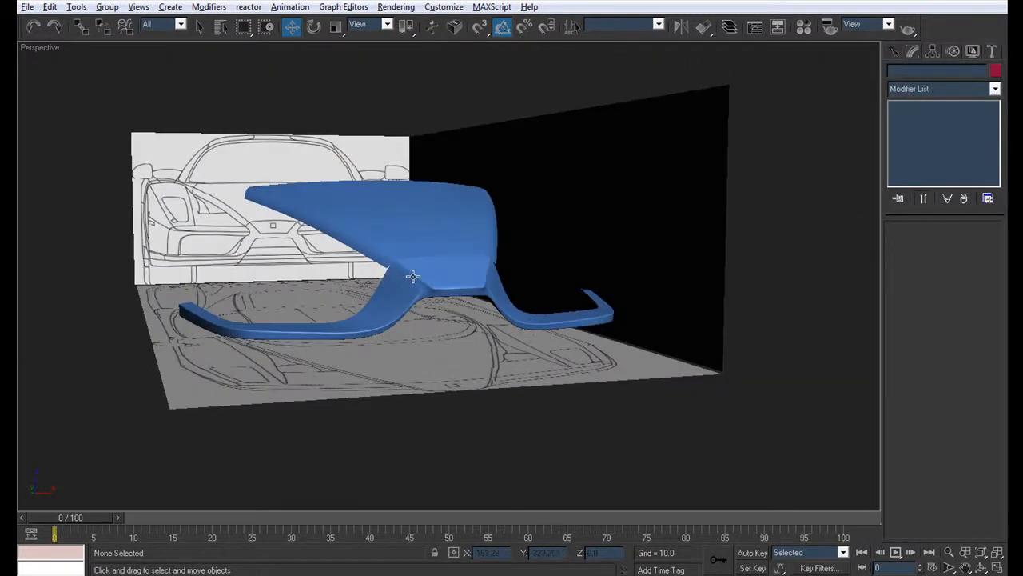
alt+middle_drag(412, 276, 420, 276)
scroll(421, 276, up, 7)
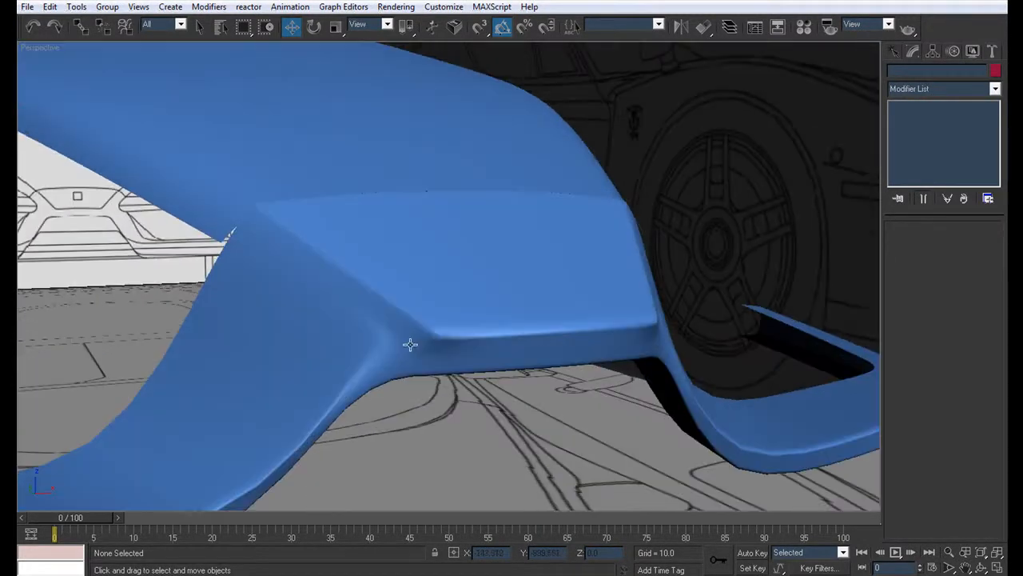
Step: Target-weld the extra chamfer vertex at the corner where the slanted piece meets the nose, and check the smoothed surface
click(410, 344)
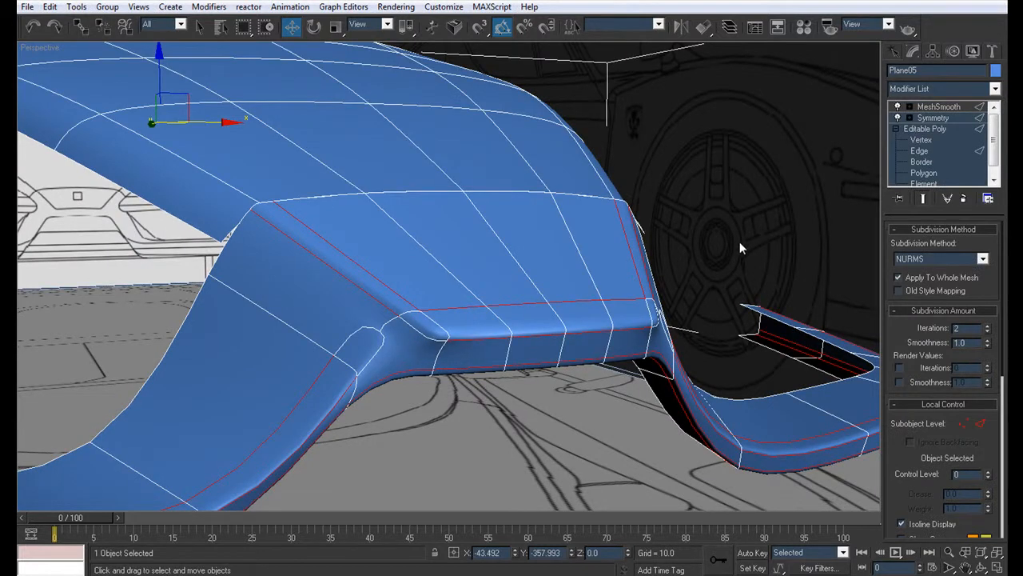
click(922, 140)
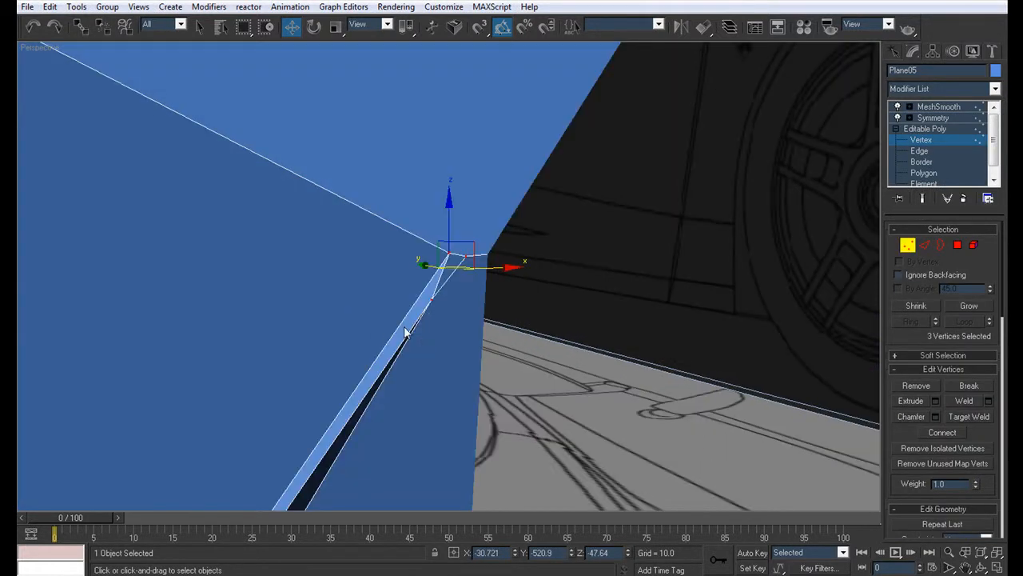
mouse_move(404, 333)
alt+middle_down()
mouse_move(381, 338)
mouse_move(411, 326)
alt+middle_up()
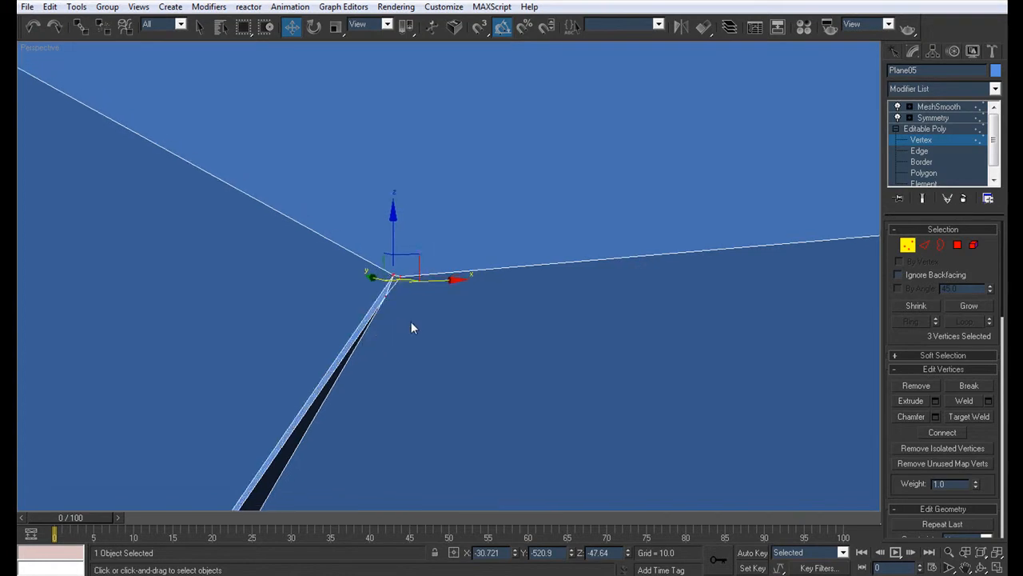
key(ctrl+shift+w)
click(386, 295)
click(400, 277)
scroll(461, 283, up, 1)
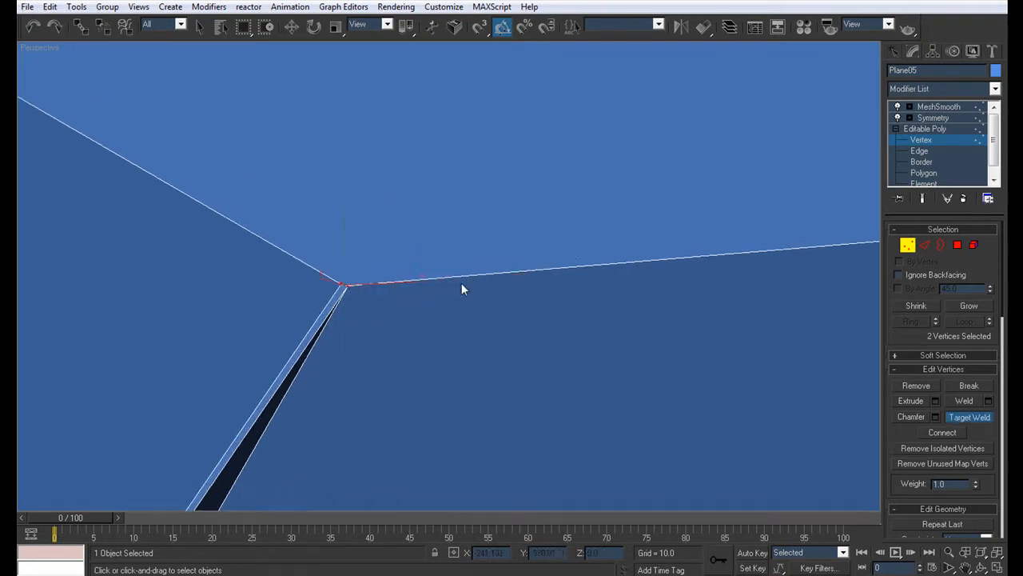
scroll(461, 283, down, 5)
click(933, 117)
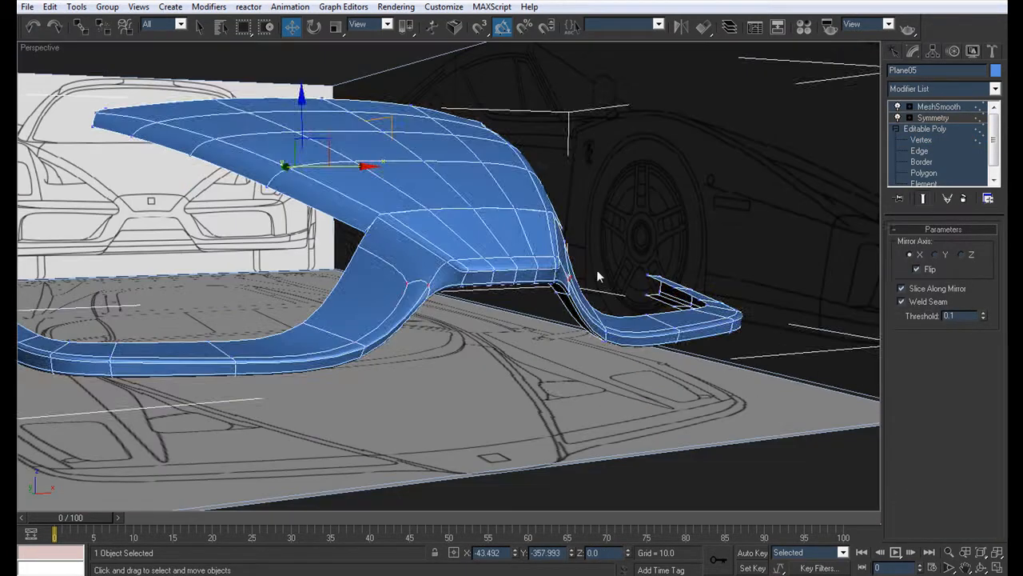
click(546, 380)
key(F4)
alt+middle_drag(551, 375, 526, 370)
scroll(450, 330, down, 4)
scroll(468, 299, up, 6)
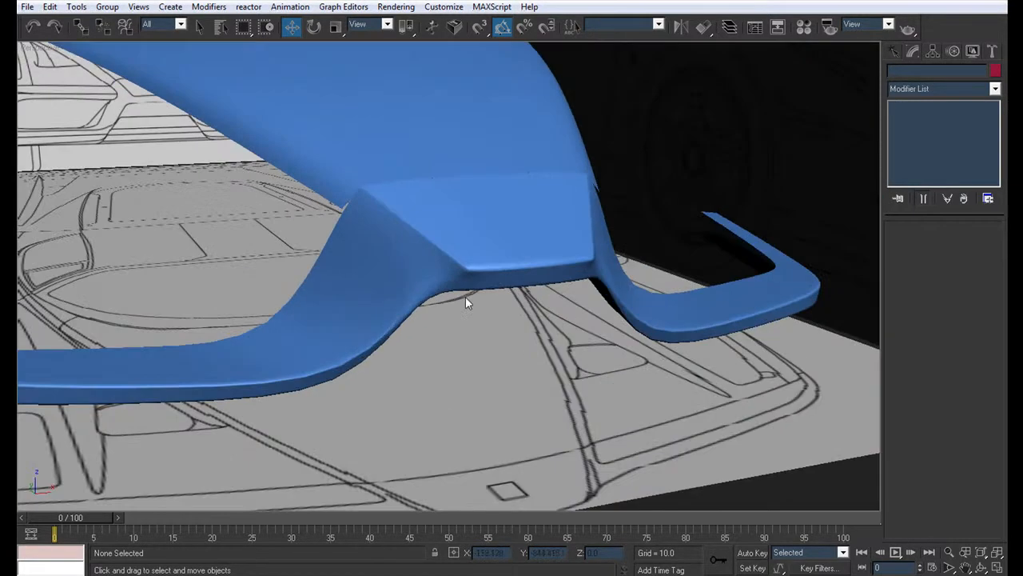
Step: Target-weld the extra chamfer vertex at the nose's upper front corner onto its neighbour and check the smoothed nose
click(428, 291)
key(F4)
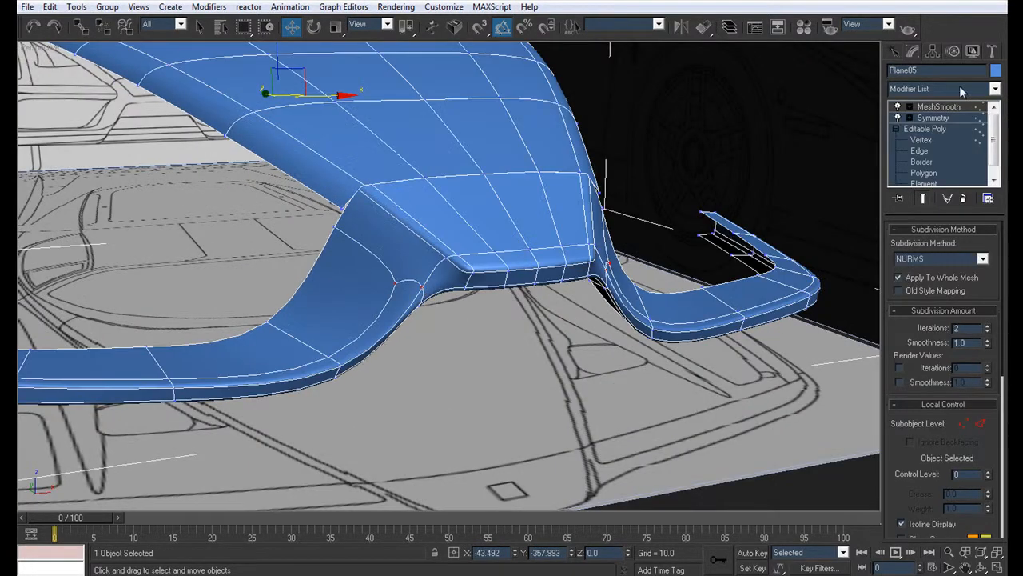
click(932, 140)
drag(472, 277, 452, 255)
key(z)
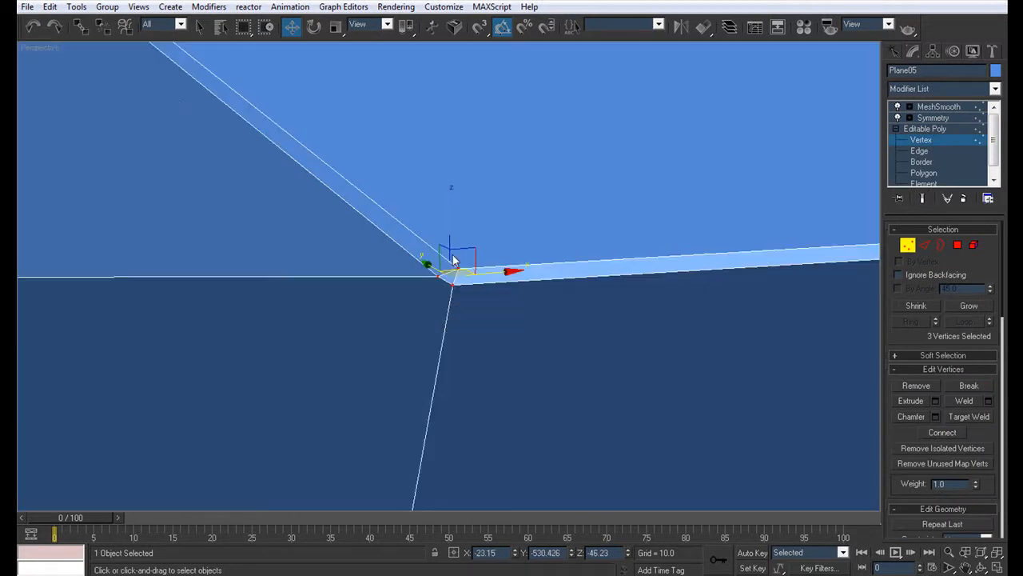
alt+middle_drag(458, 265, 500, 238)
key(ctrl+shift+w)
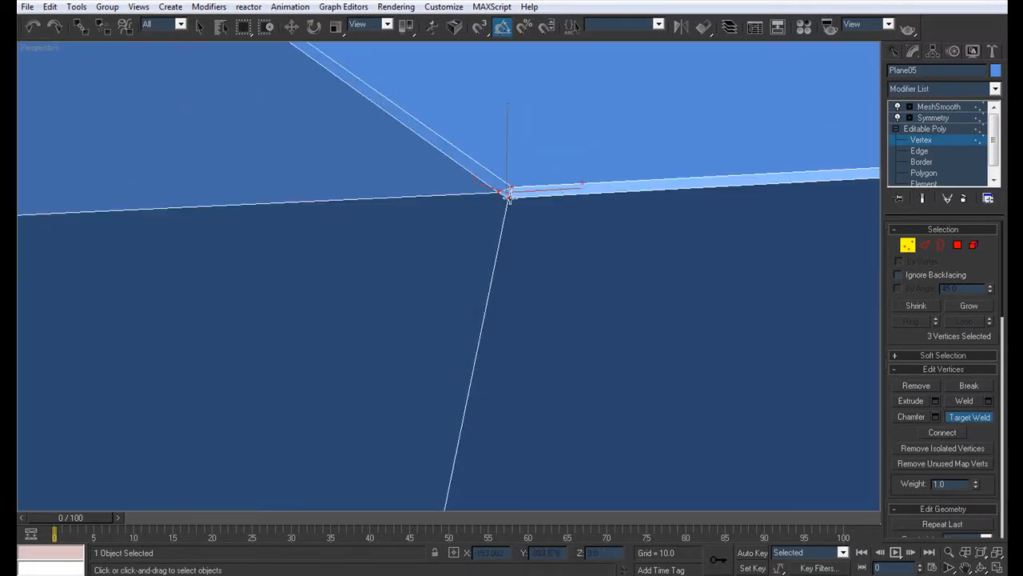
click(502, 192)
click(502, 193)
click(510, 190)
scroll(493, 203, down, 10)
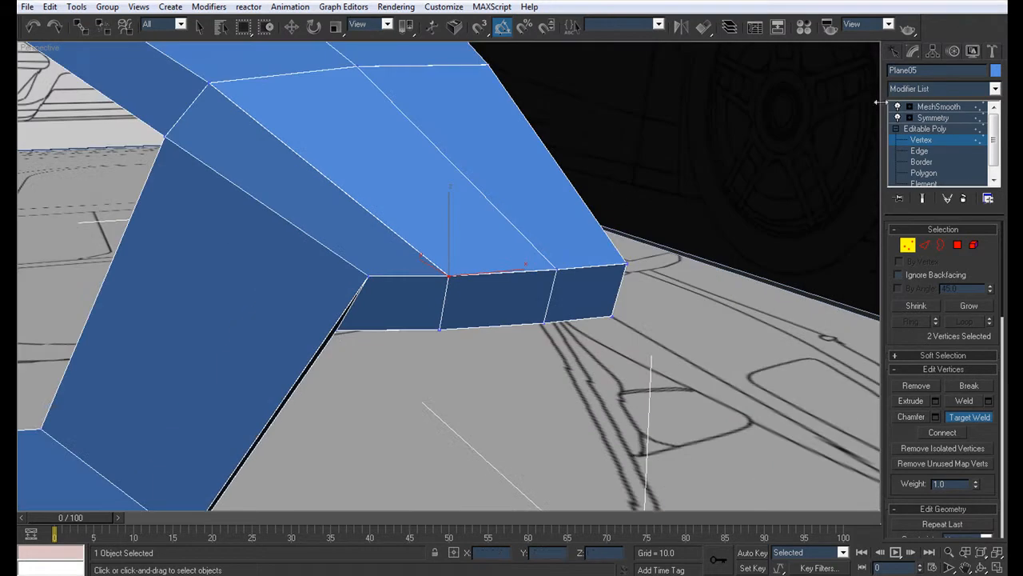
click(926, 111)
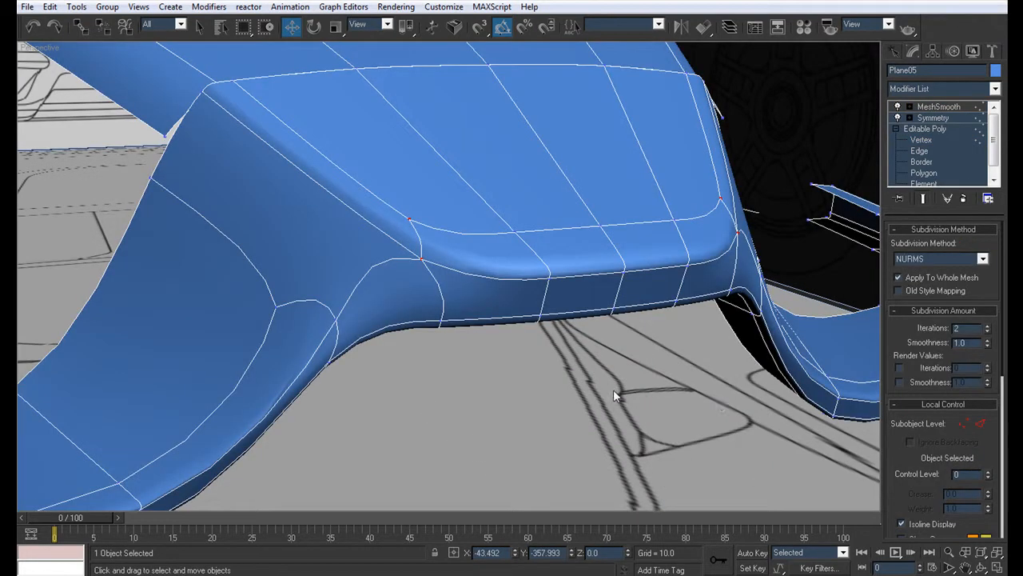
click(559, 323)
scroll(559, 323, down, 6)
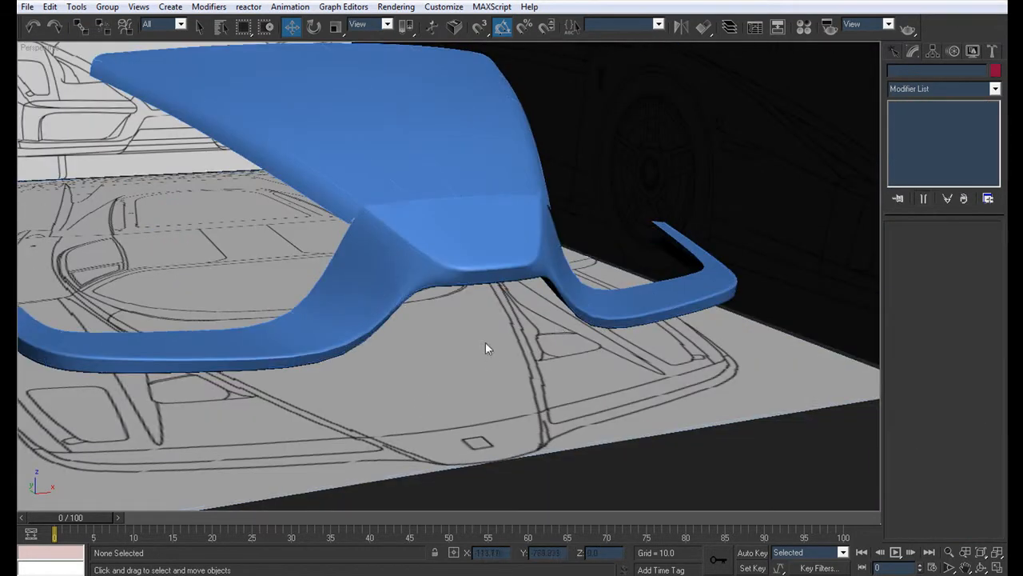
alt+middle_drag(483, 344, 455, 371)
scroll(453, 358, up, 5)
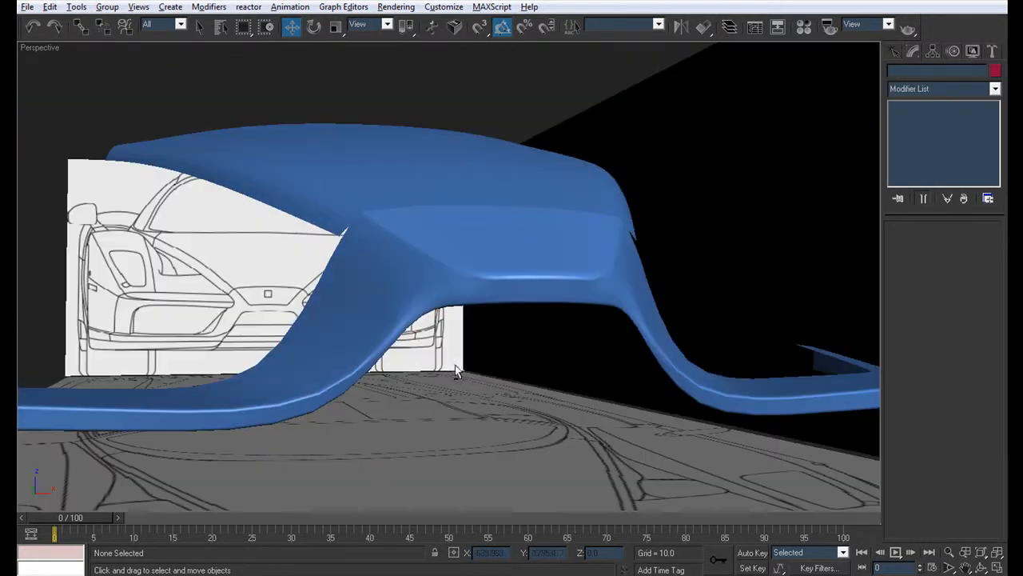
Step: Select the edge loop running along the junction between the nose's side and the slanted piece
click(424, 287)
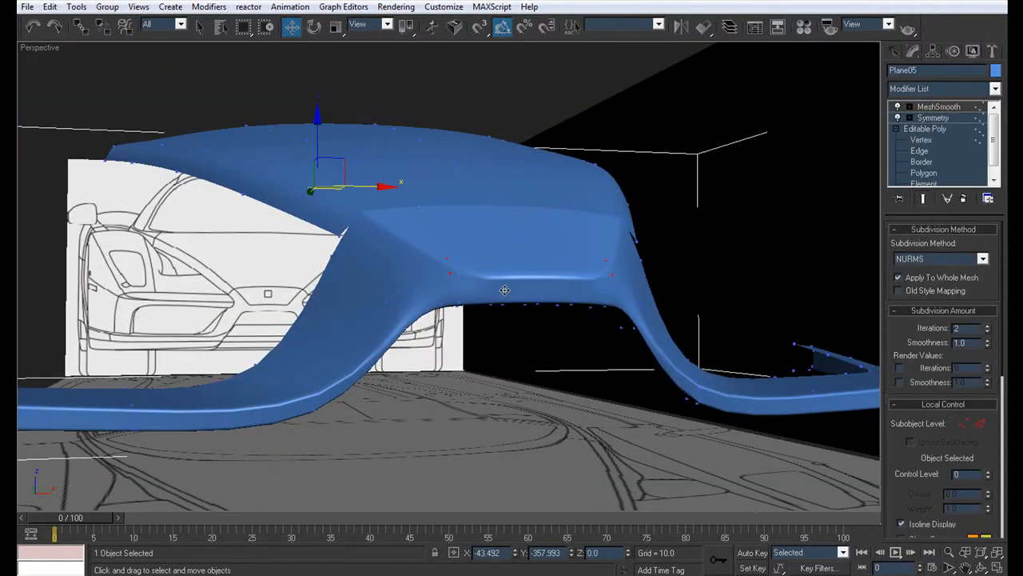
key(F4)
click(919, 151)
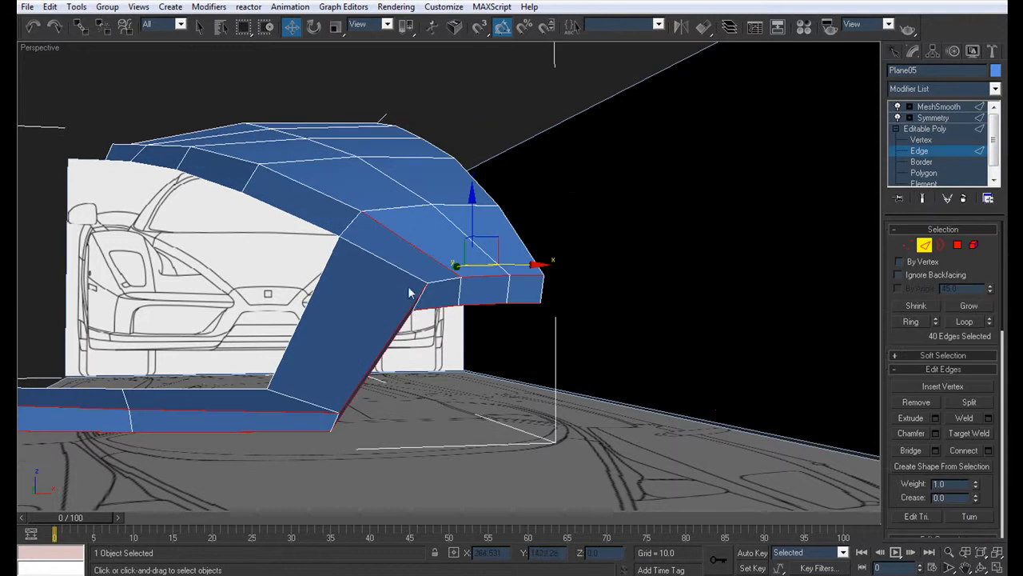
click(412, 274)
click(962, 322)
alt+middle_drag(584, 400, 469, 339)
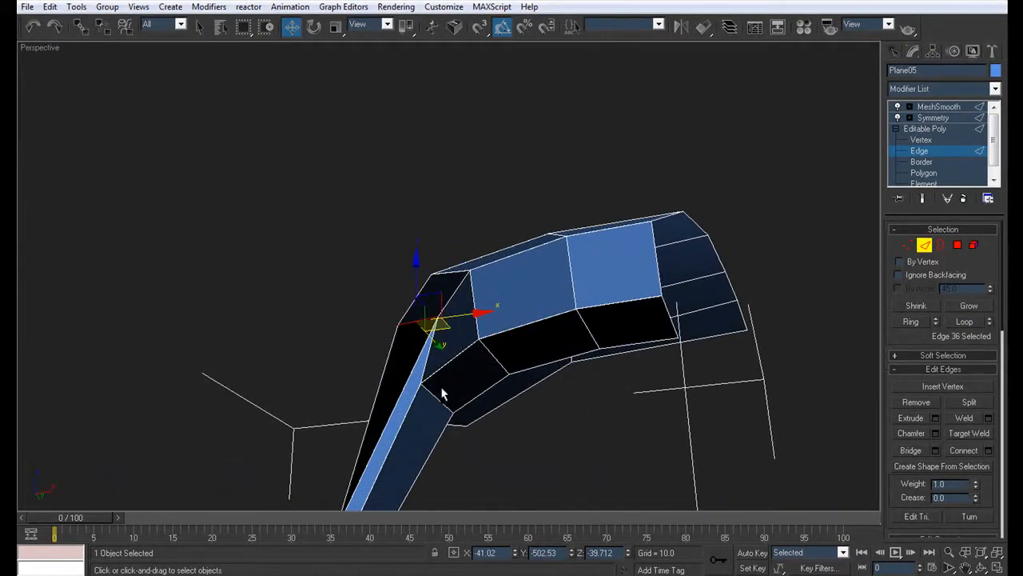
click(961, 322)
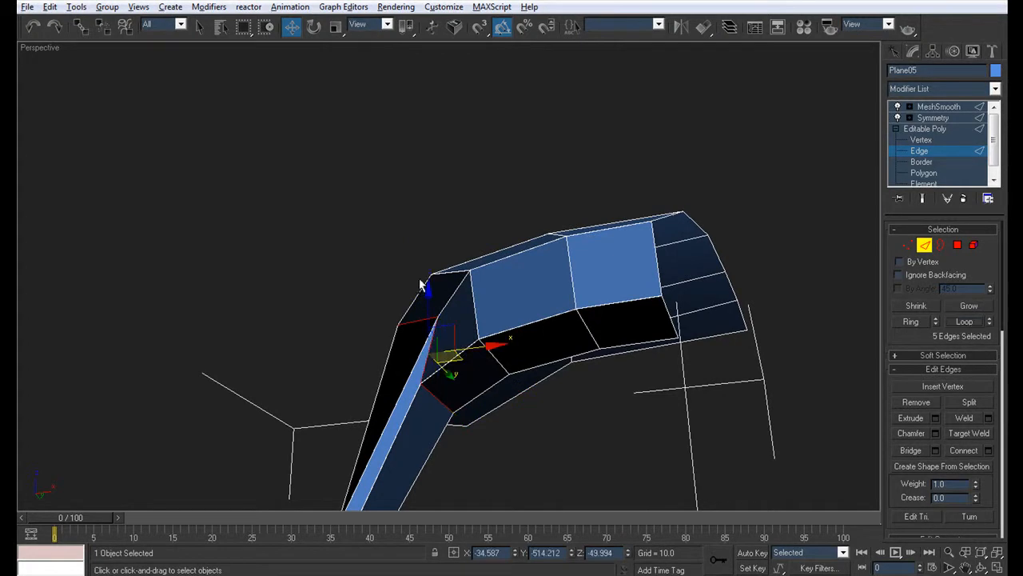
Step: Try to chamfer the selected junction loop and check how the smoothed corner looks
scroll(473, 338, up, 5)
scroll(473, 338, up, 6)
alt+middle_drag(472, 338, 279, 302)
scroll(269, 306, down, 5)
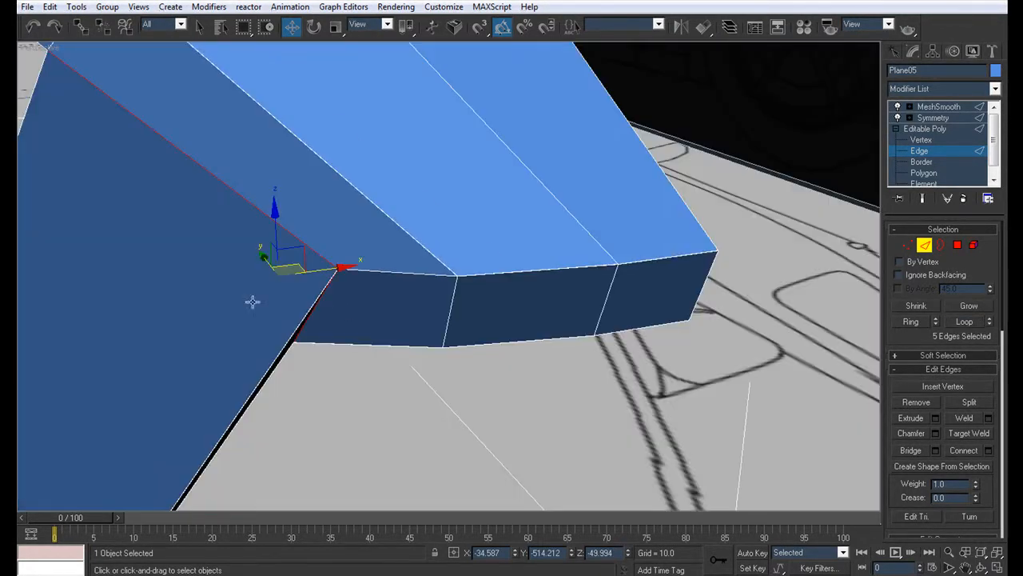
middle_drag(136, 307, 238, 307)
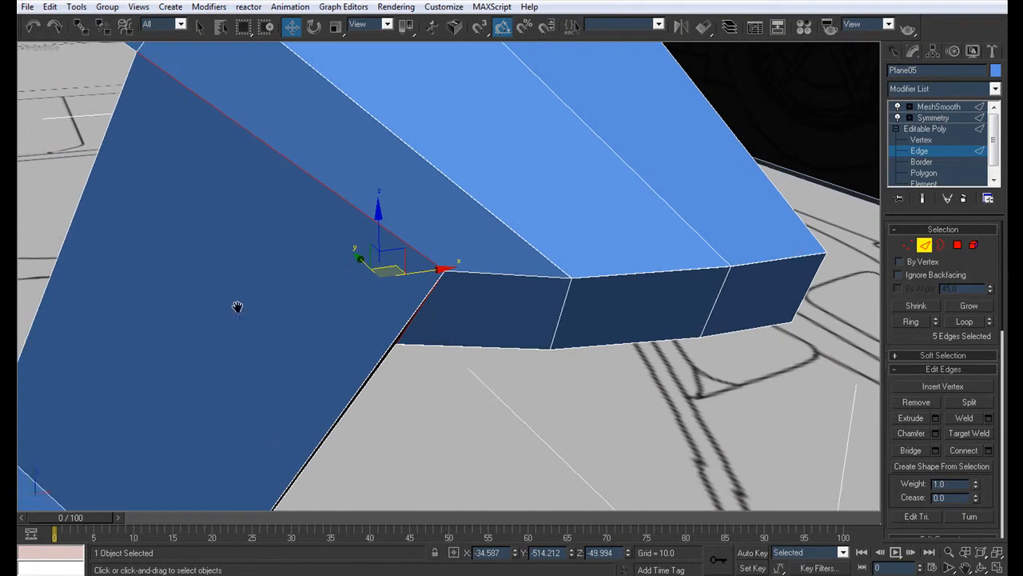
click(937, 450)
click(602, 341)
click(935, 434)
click(511, 282)
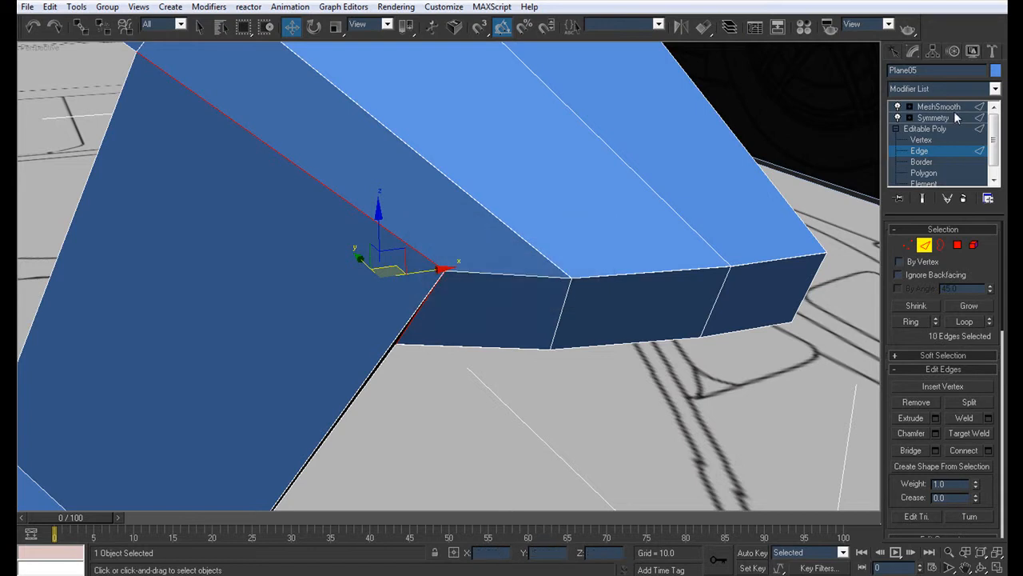
click(939, 107)
click(580, 389)
scroll(520, 322, down, 4)
alt+middle_drag(535, 356, 535, 333)
scroll(535, 332, up, 4)
click(535, 332)
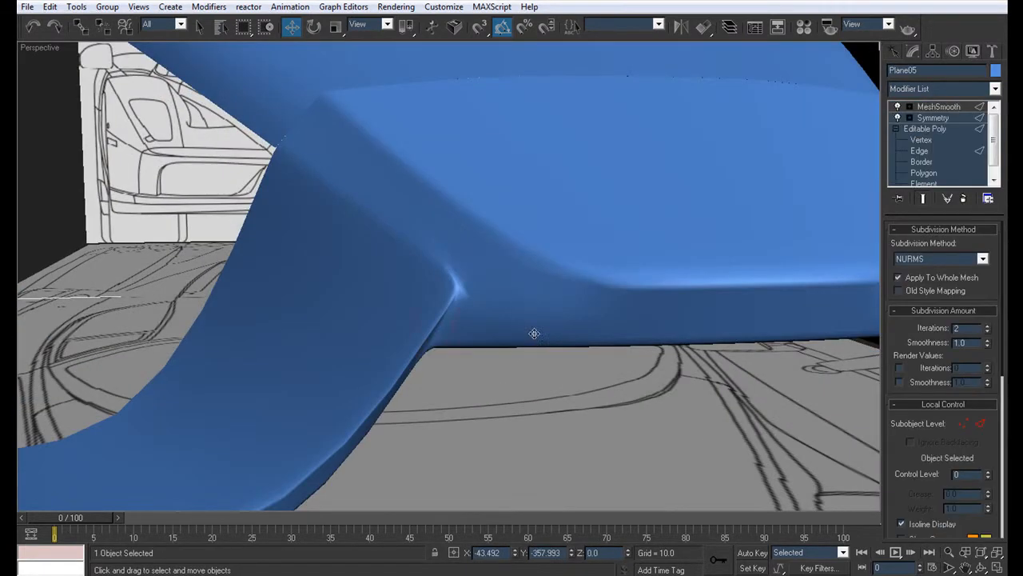
Step: Undo the junction loop's chamfer and examine the vertices at the nose's upper front corner up close
key(ctrl+z)
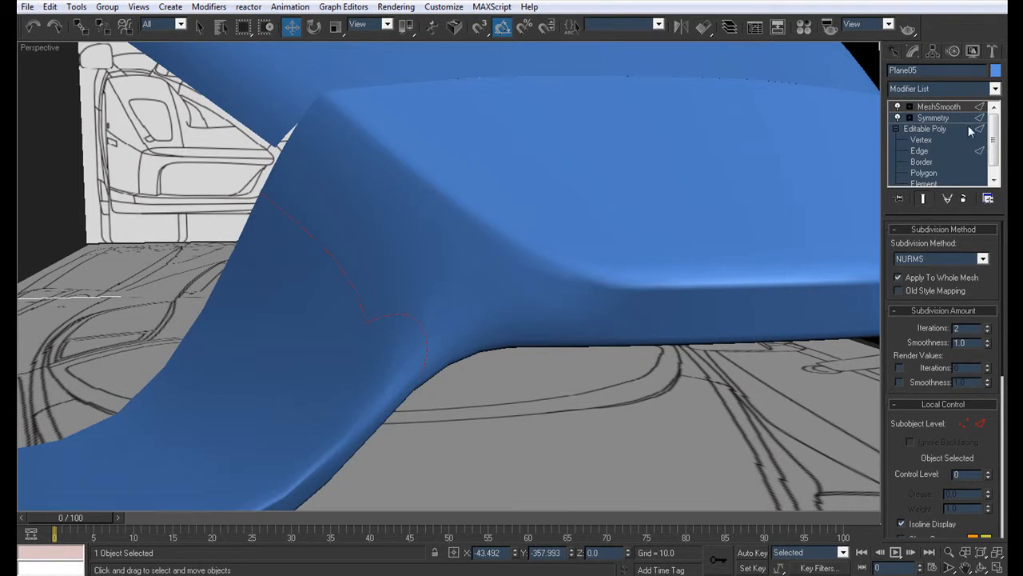
click(936, 150)
click(934, 140)
key(F4)
middle_drag(512, 216, 432, 245)
scroll(448, 192, up, 5)
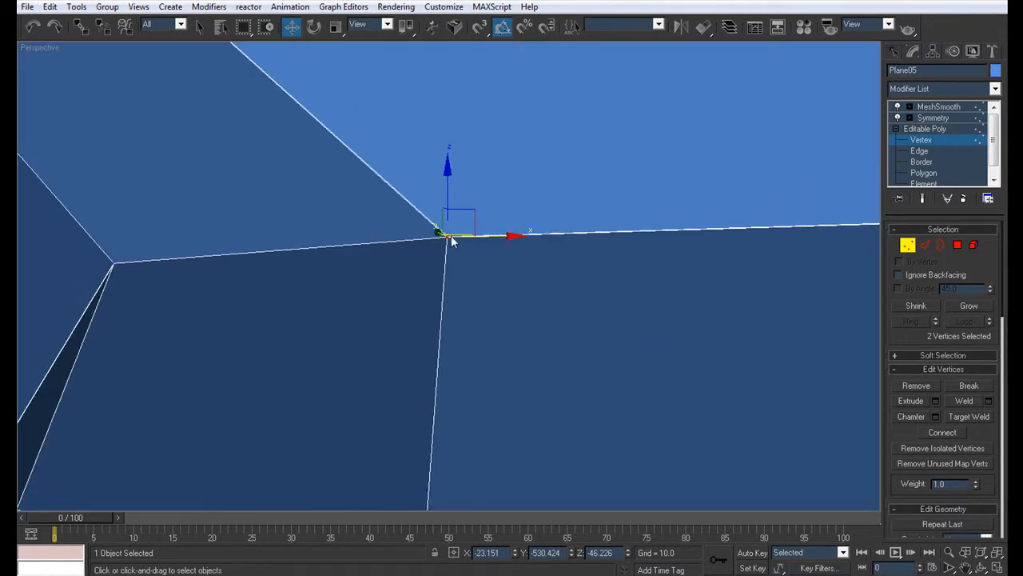
scroll(419, 203, up, 3)
middle_drag(419, 203, 420, 224)
scroll(423, 222, down, 1)
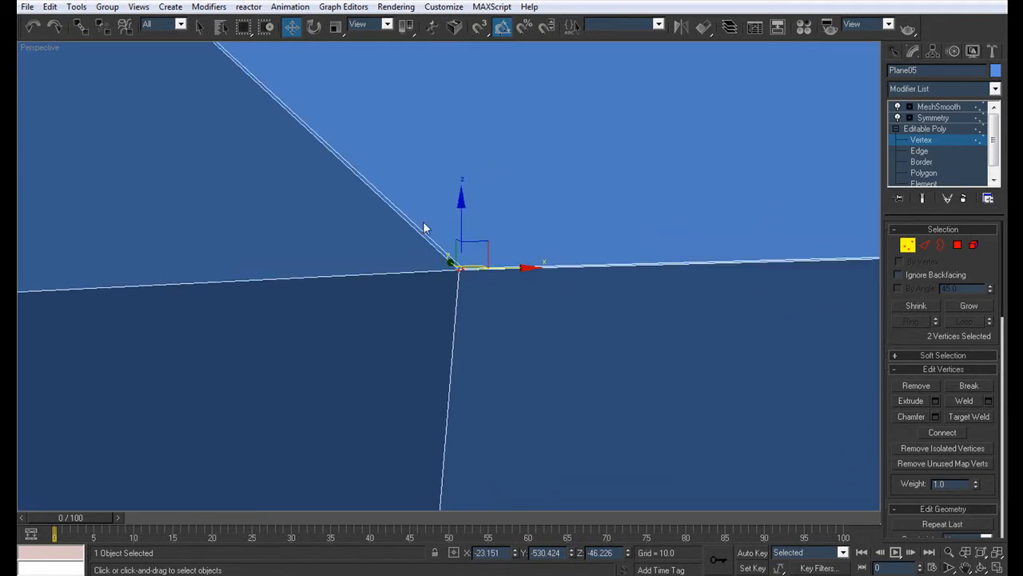
Step: Undo the corner vertex welds and the chamfer of the border edges
key(ctrl+z)
scroll(423, 221, down, 2)
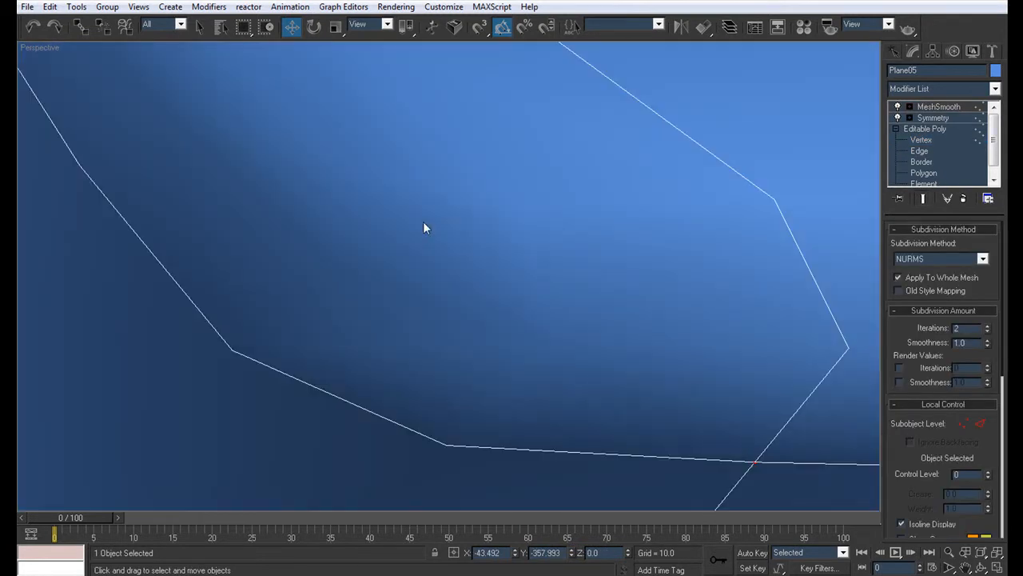
scroll(360, 209, down, 8)
key(ctrl+z)
key(ctrl+z)
key(ctrl+z)
key(ctrl+z)
key(ctrl+z)
key(ctrl+z)
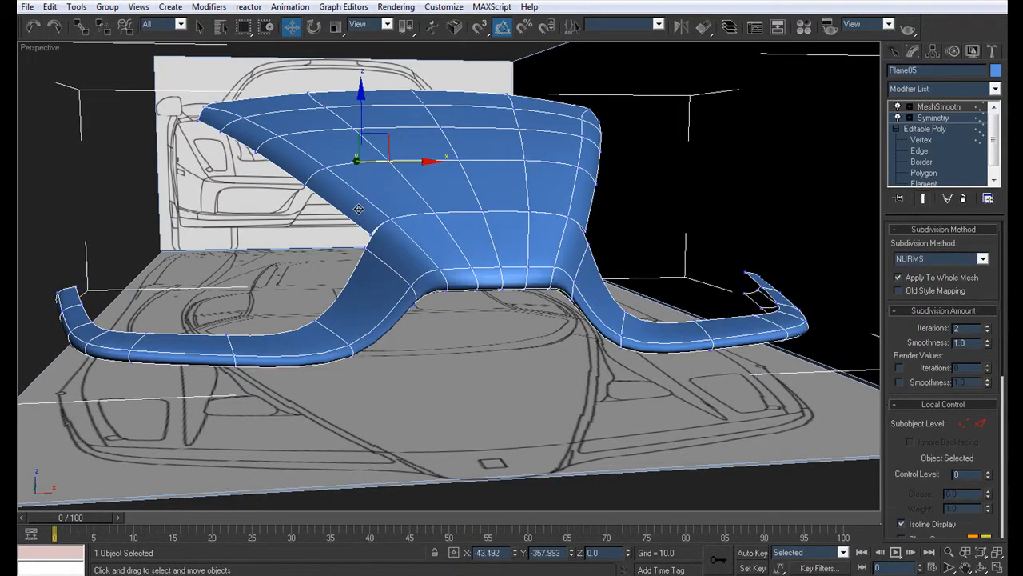
Step: Examine the vertices and faces at the corner between the slanted piece and the nose, from the front and from below
click(920, 141)
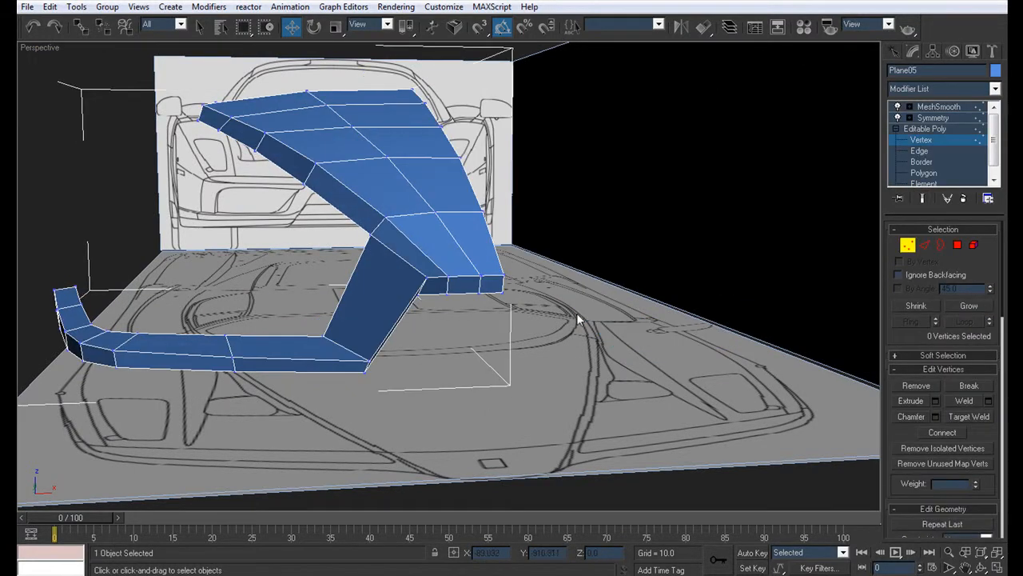
drag(435, 290, 409, 267)
scroll(432, 284, up, 5)
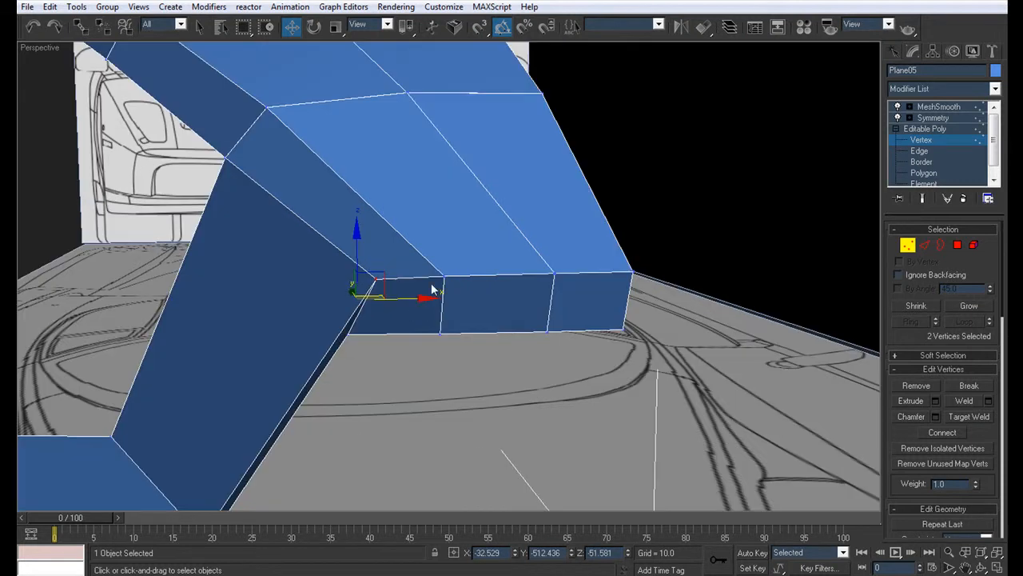
click(408, 358)
drag(402, 317, 335, 250)
click(413, 327)
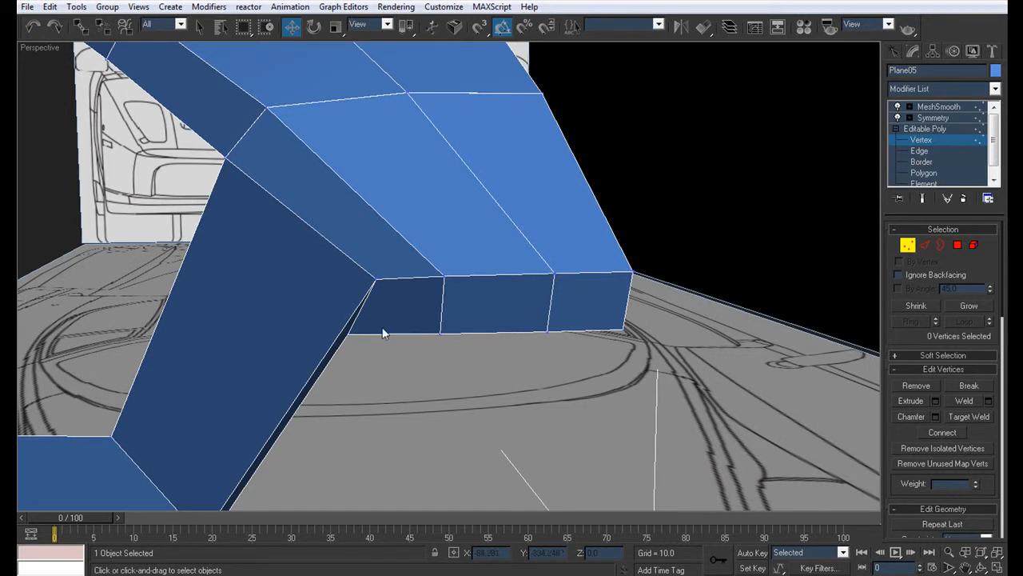
scroll(526, 283, down, 5)
alt+middle_drag(512, 314, 413, 322)
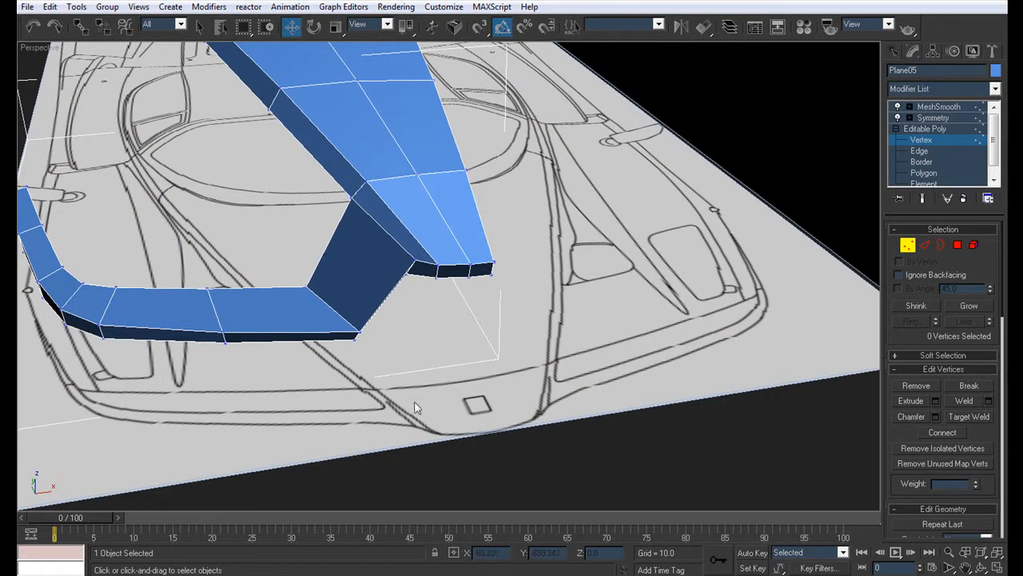
scroll(467, 269, up, 4)
middle_drag(378, 247, 453, 191)
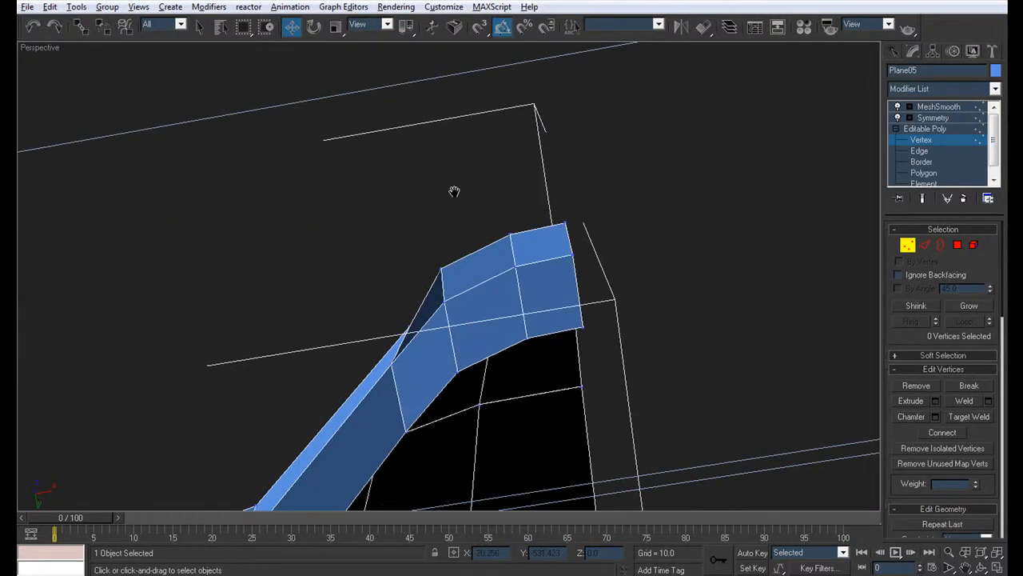
Step: Select the nose's upper front edges and the adjoining lower edges along the hood's side border
alt+middle_drag(454, 191, 506, 339)
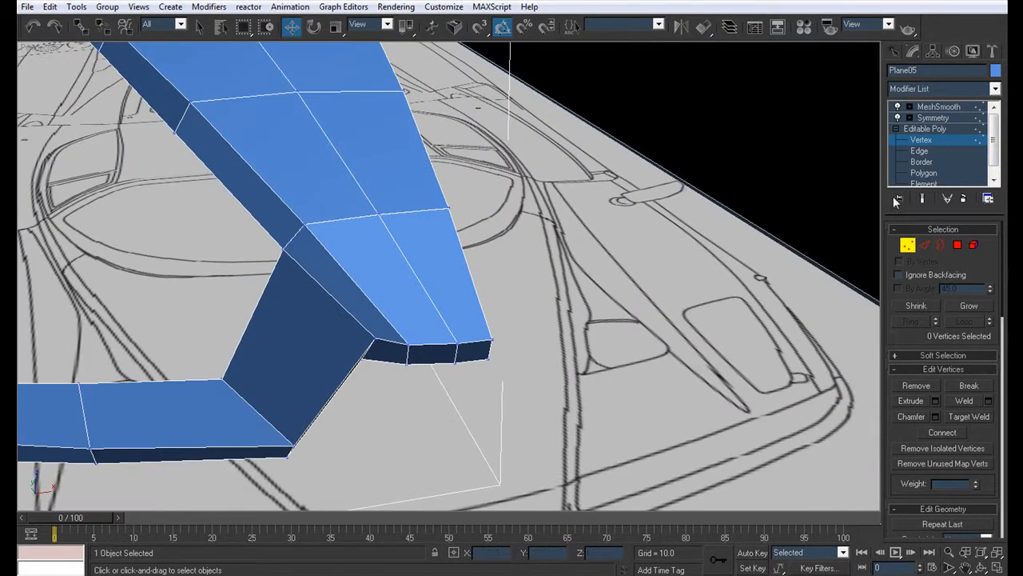
click(921, 150)
click(472, 342)
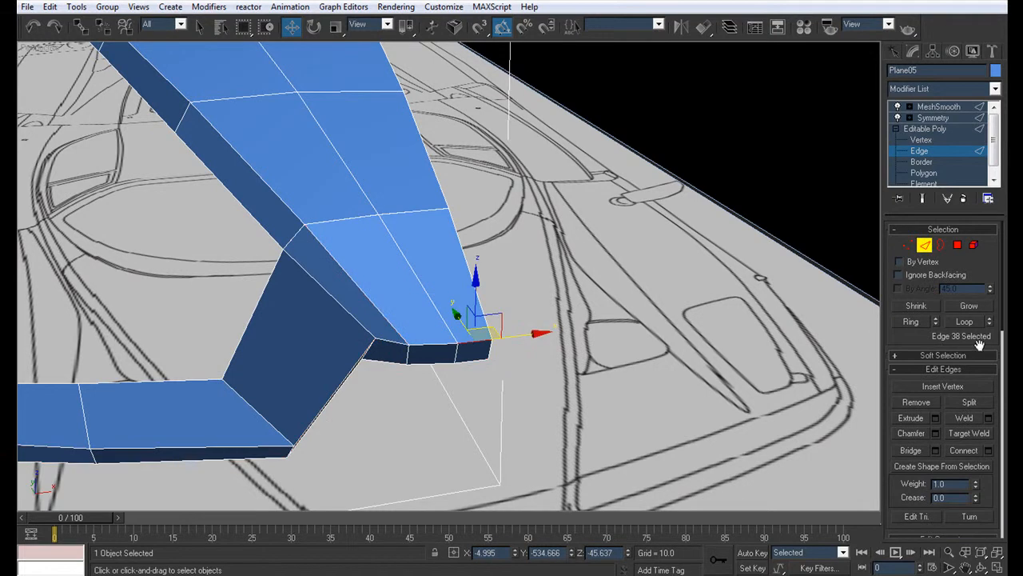
ctrl+click(423, 346)
ctrl+click(391, 326)
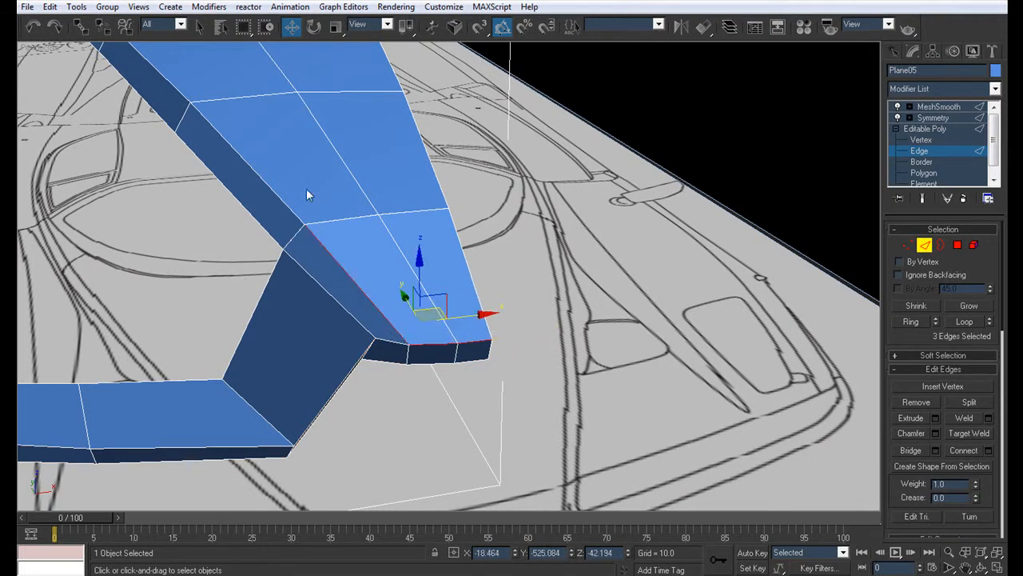
ctrl+click(289, 209)
click(964, 322)
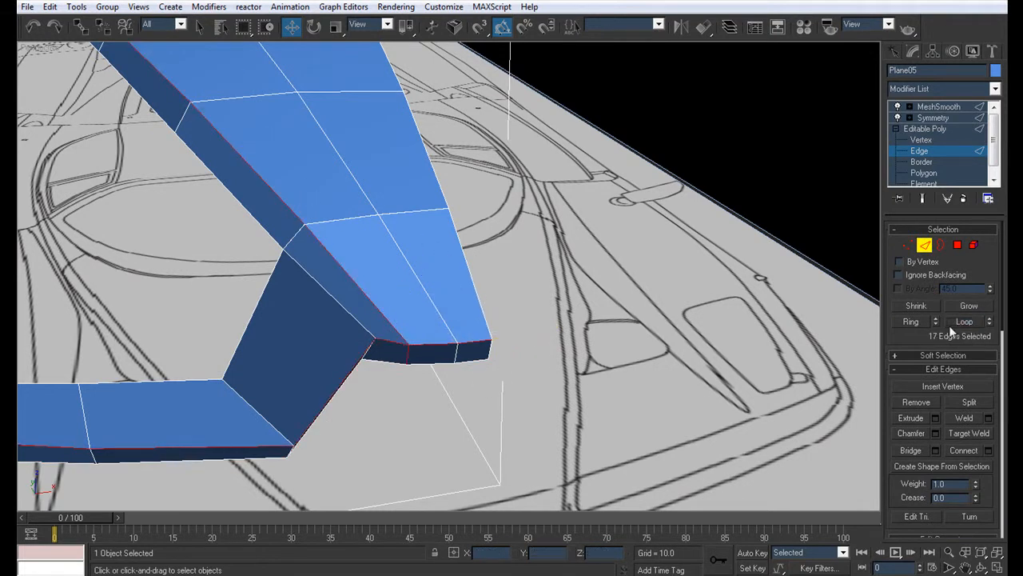
click(480, 378)
middle_drag(343, 240, 266, 253)
key(ctrl+z)
scroll(280, 268, down, 7)
scroll(331, 299, up, 6)
key(ctrl+z)
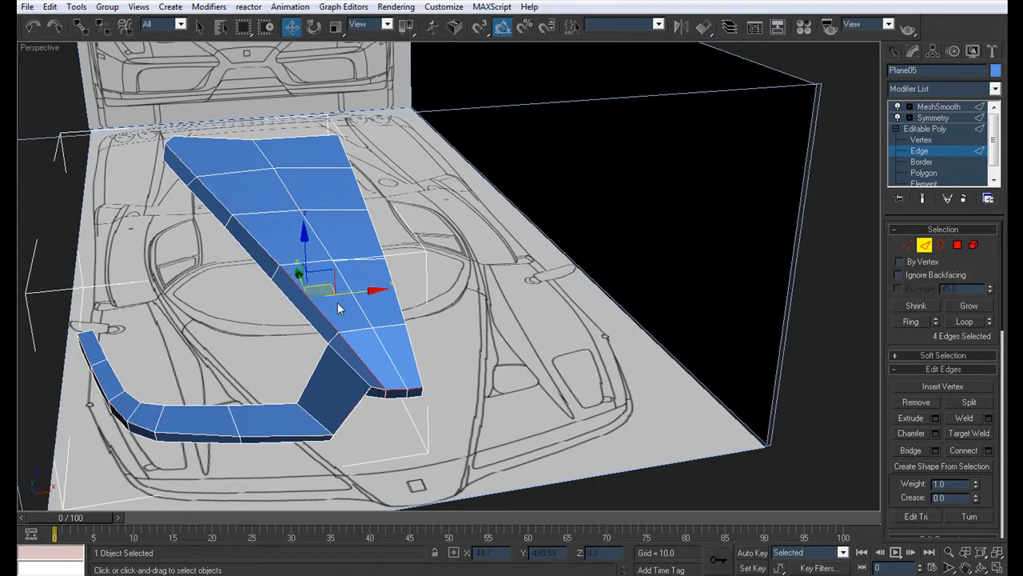
Step: Add the remaining edges along the hood's side border to the selection and chamfer all selected edges
scroll(352, 302, up, 2)
ctrl+click(212, 235)
ctrl+click(150, 166)
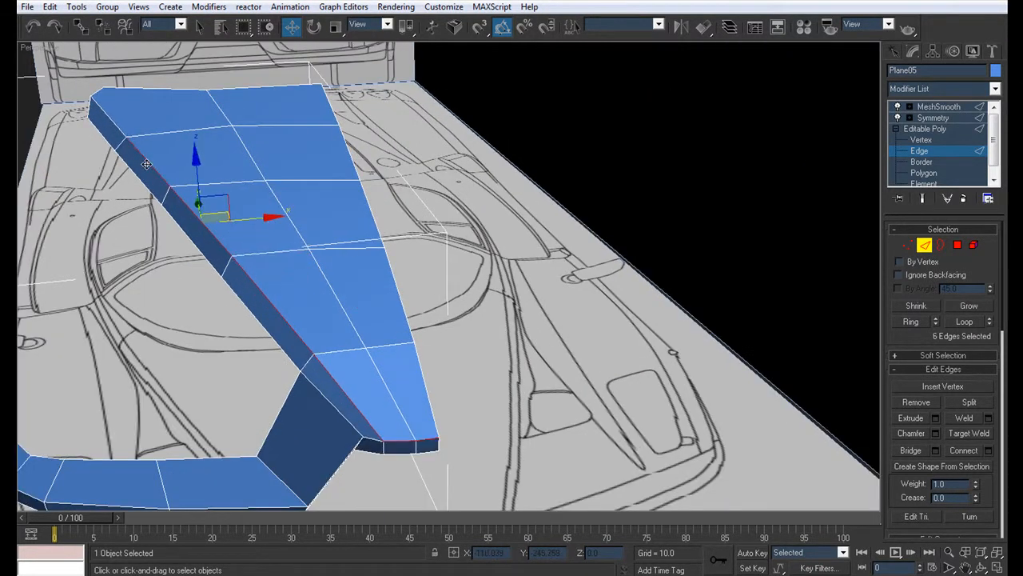
ctrl+click(108, 115)
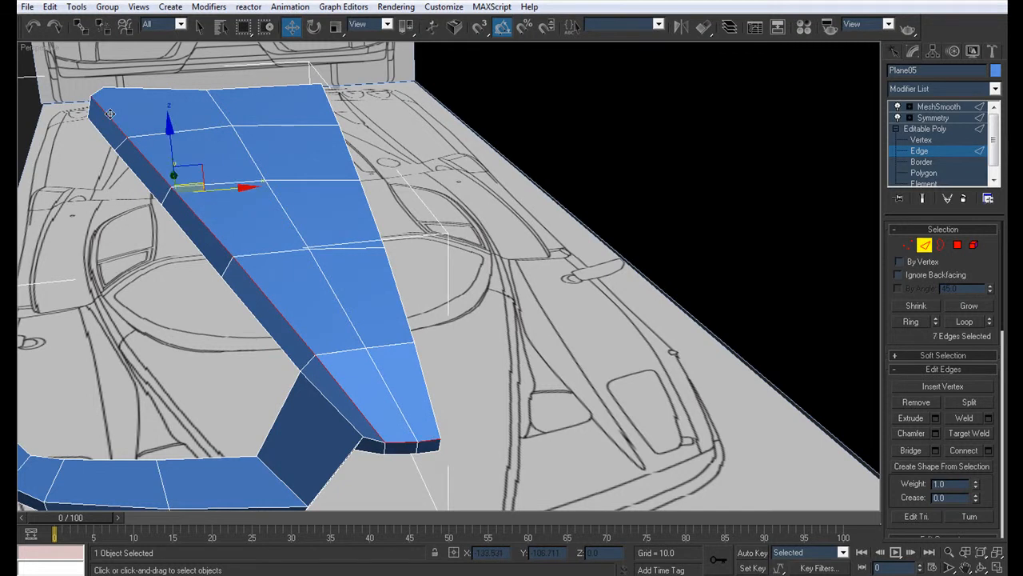
click(937, 433)
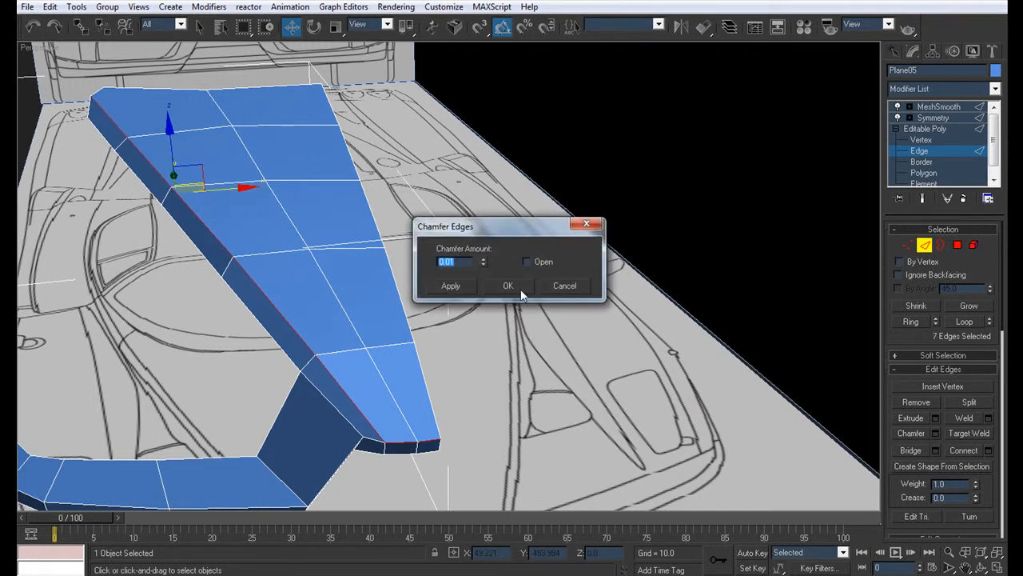
Step: Target-weld the extra chamfer vertex at the nose's upper front corner onto its neighbouring corner vertex
click(923, 140)
drag(382, 435, 386, 445)
key(z)
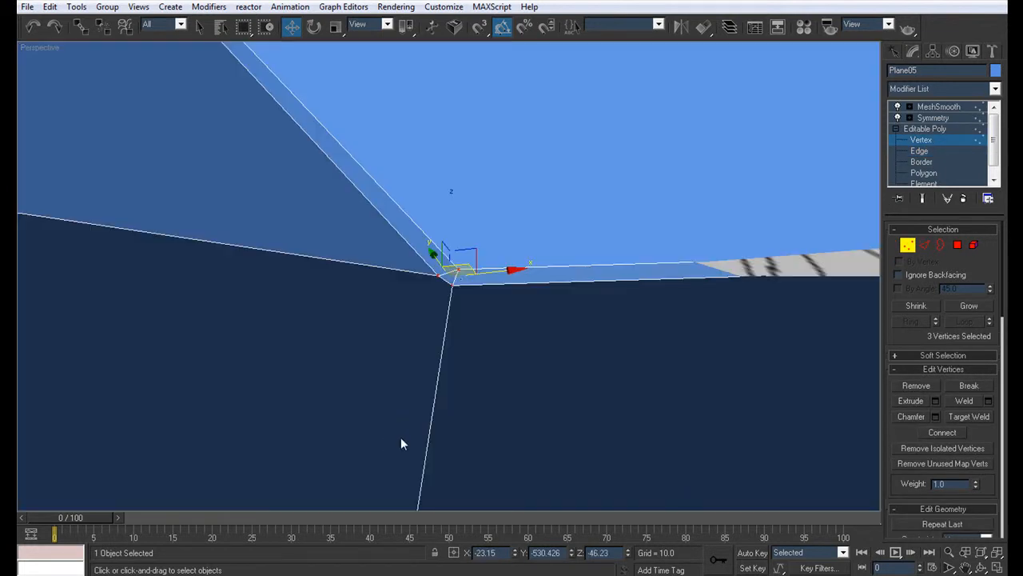
key(ctrl+shift+w)
click(439, 276)
click(453, 286)
scroll(467, 289, down, 6)
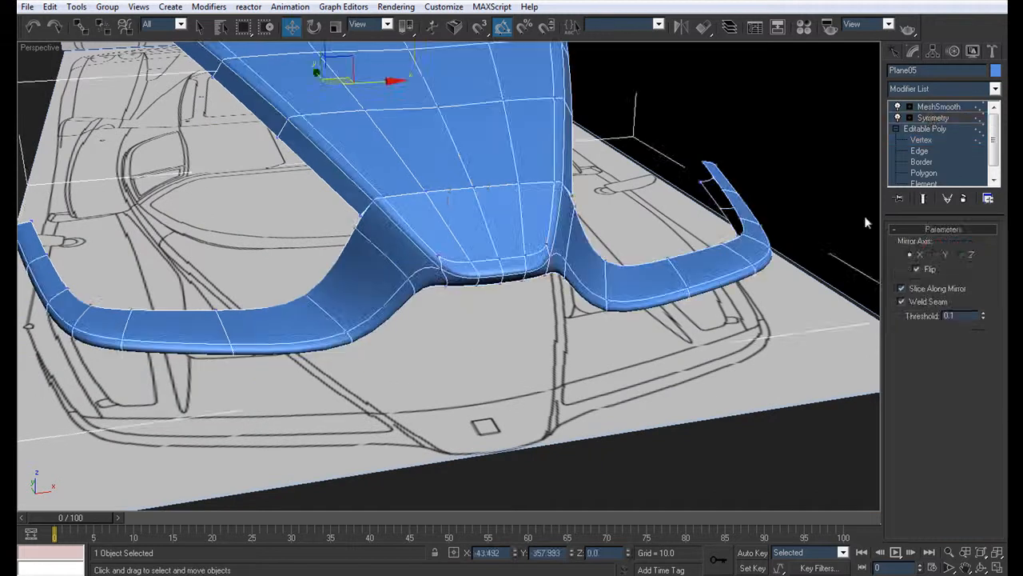
Step: Examine the smoothed hood and nose borders with the edge display turned off
click(600, 336)
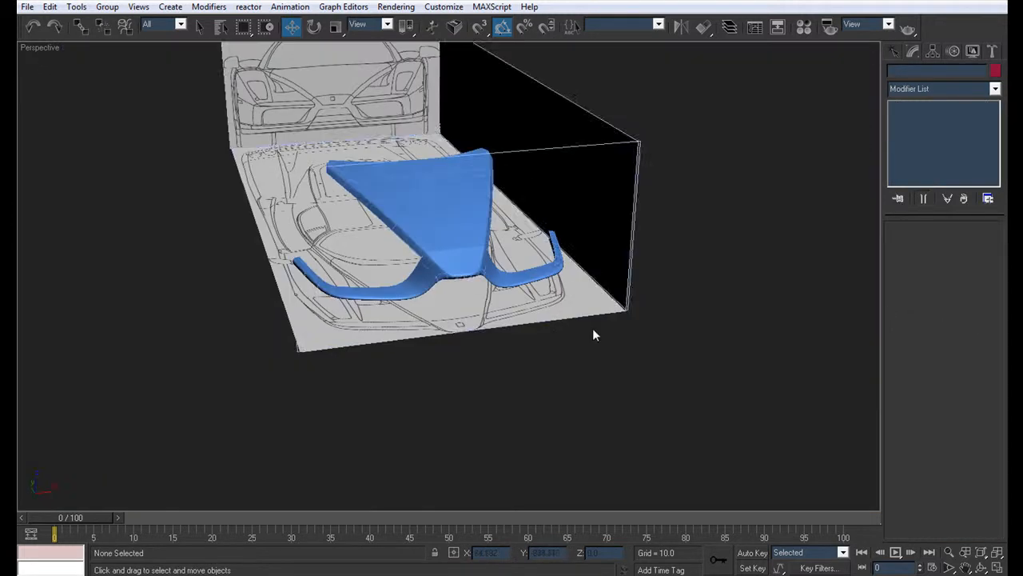
key(F4)
alt+middle_drag(489, 276, 460, 319)
scroll(484, 280, up, 5)
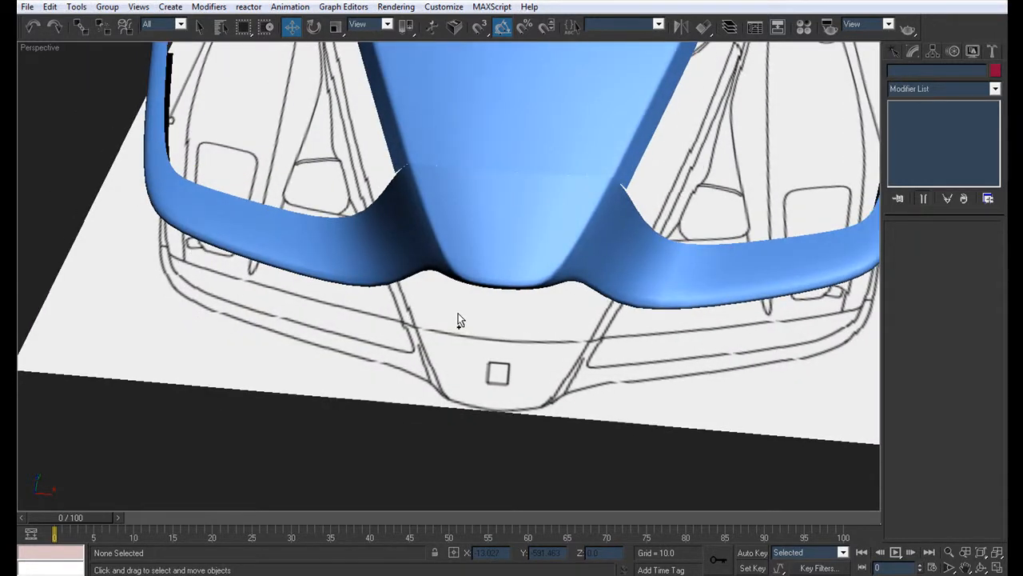
alt+middle_drag(416, 266, 476, 293)
scroll(430, 302, down, 3)
scroll(475, 293, up, 3)
scroll(476, 293, up, 2)
Step: Select the slanted piece's front edge and the adjoining bumper front edge, and extend the selection to their loops
click(384, 256)
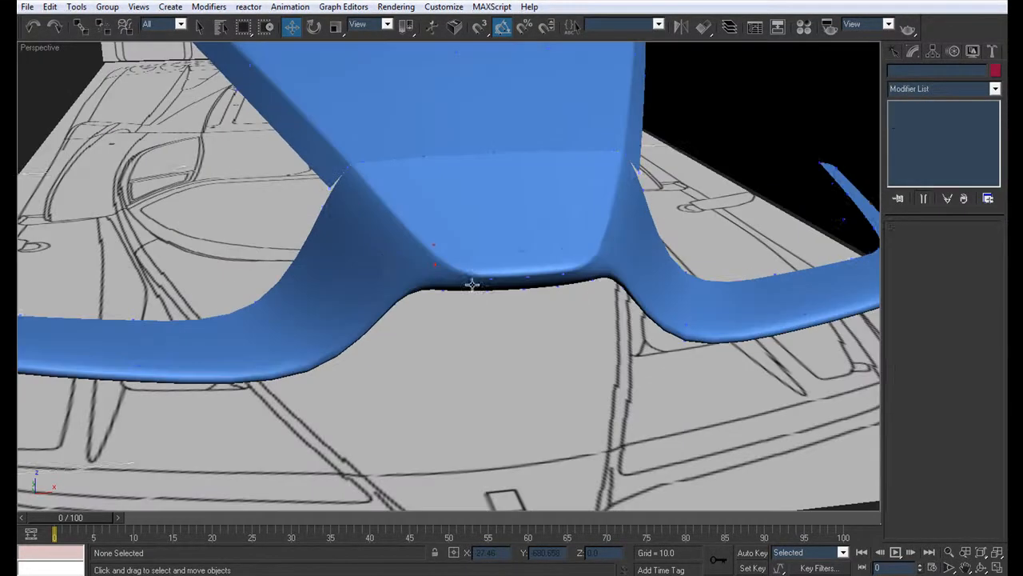
click(921, 150)
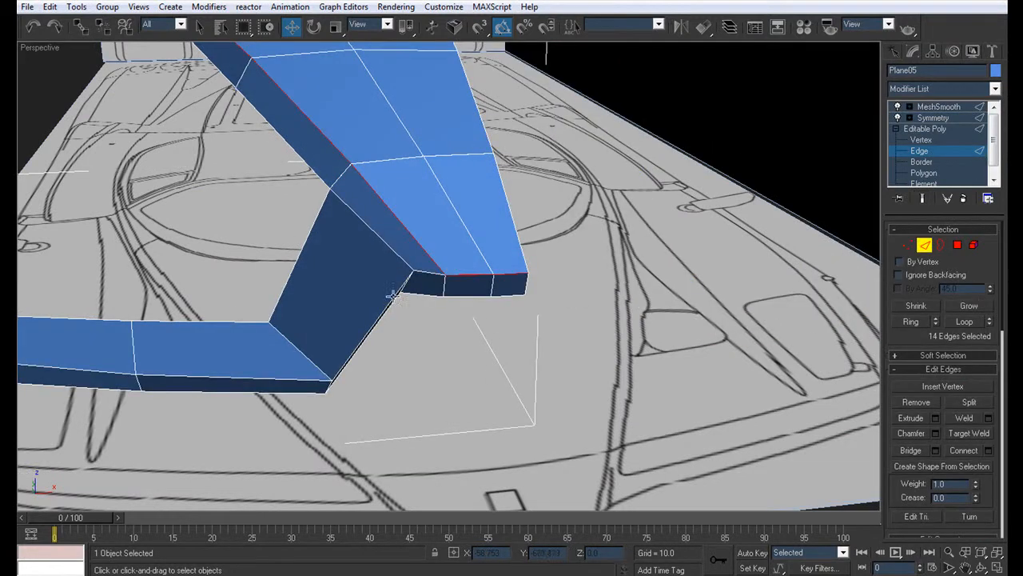
middle_drag(388, 304, 524, 196)
middle_drag(523, 196, 512, 251)
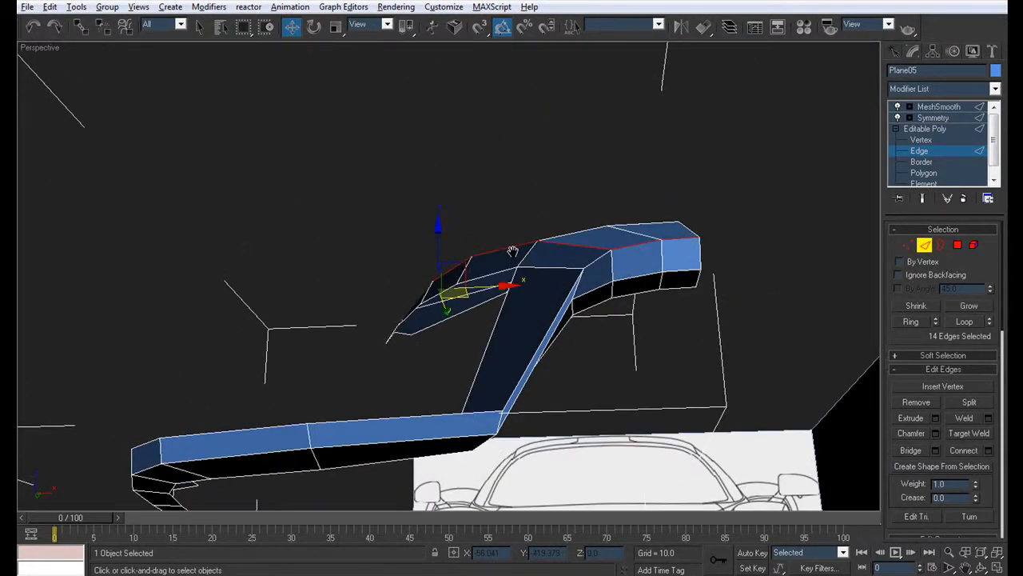
alt+middle_drag(513, 251, 478, 311)
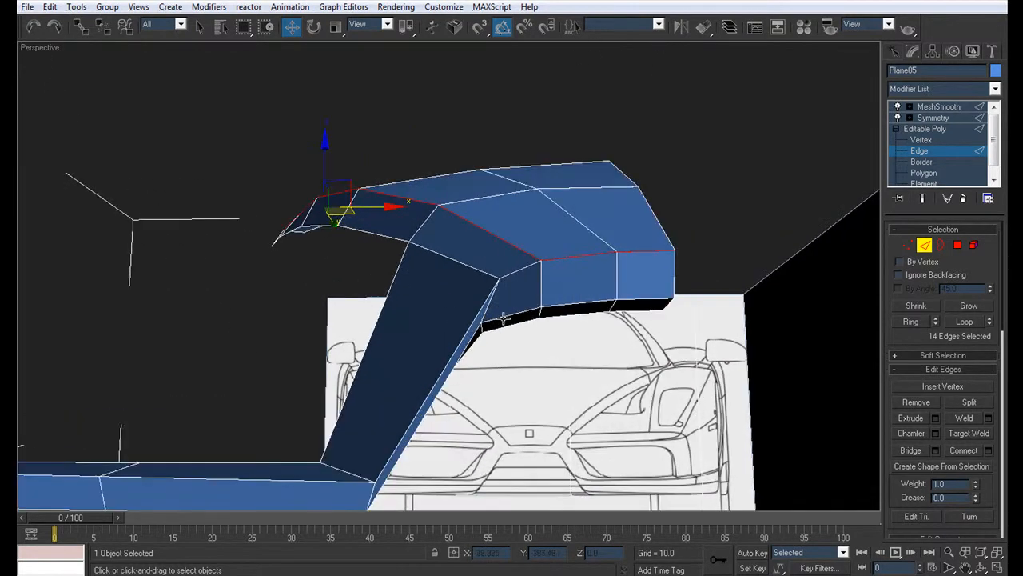
click(488, 296)
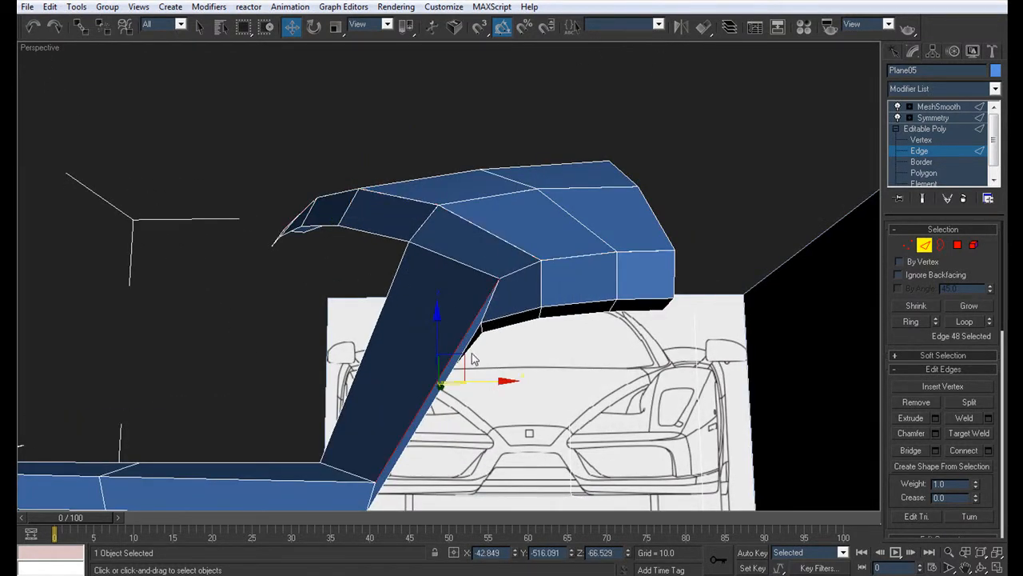
middle_drag(472, 359, 530, 270)
ctrl+click(436, 407)
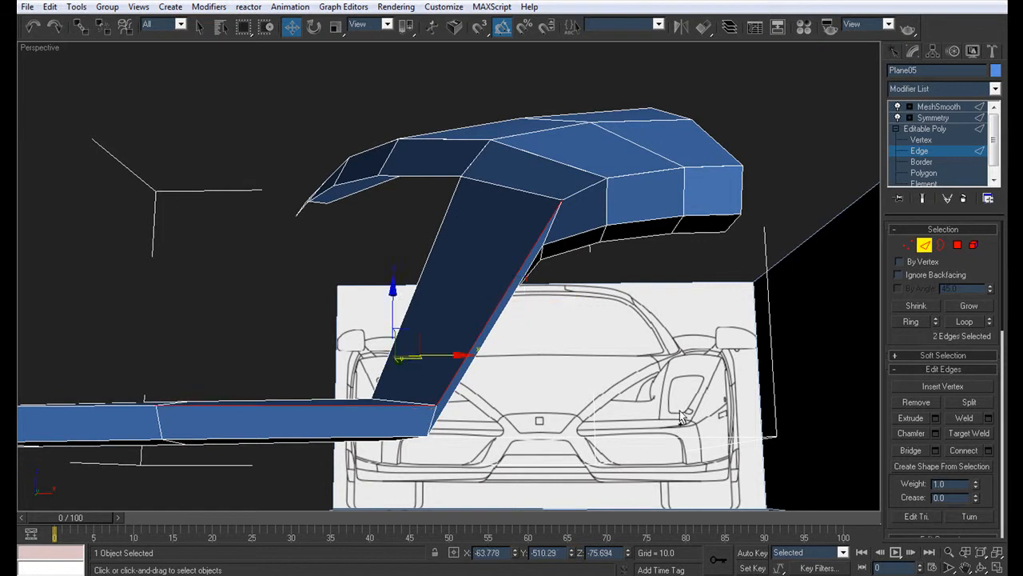
click(964, 321)
Step: Try to chamfer the front edge loop with the lower border edges added and the short corner edge at the nose left out
alt+middle_drag(576, 240, 510, 177)
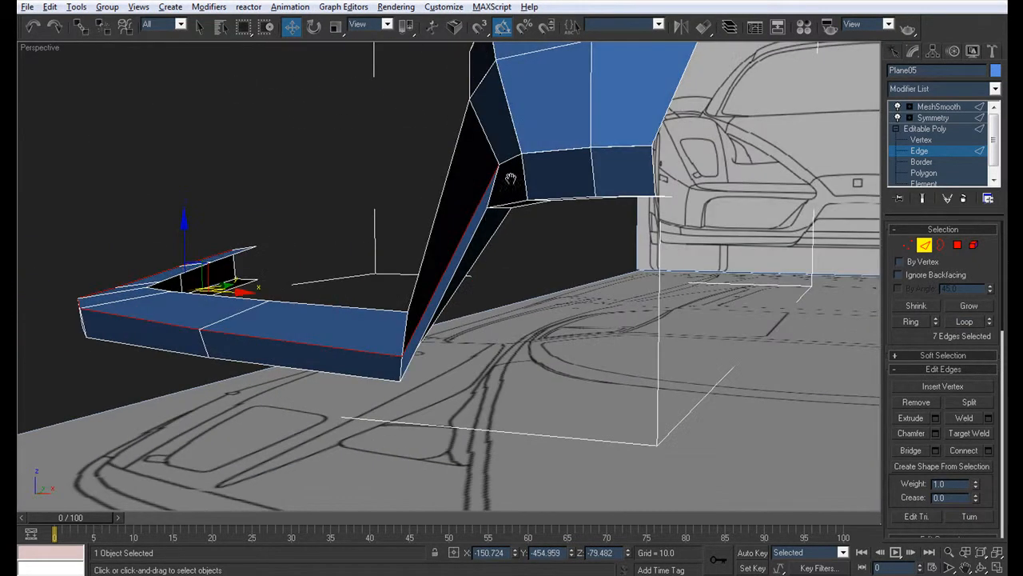
click(965, 321)
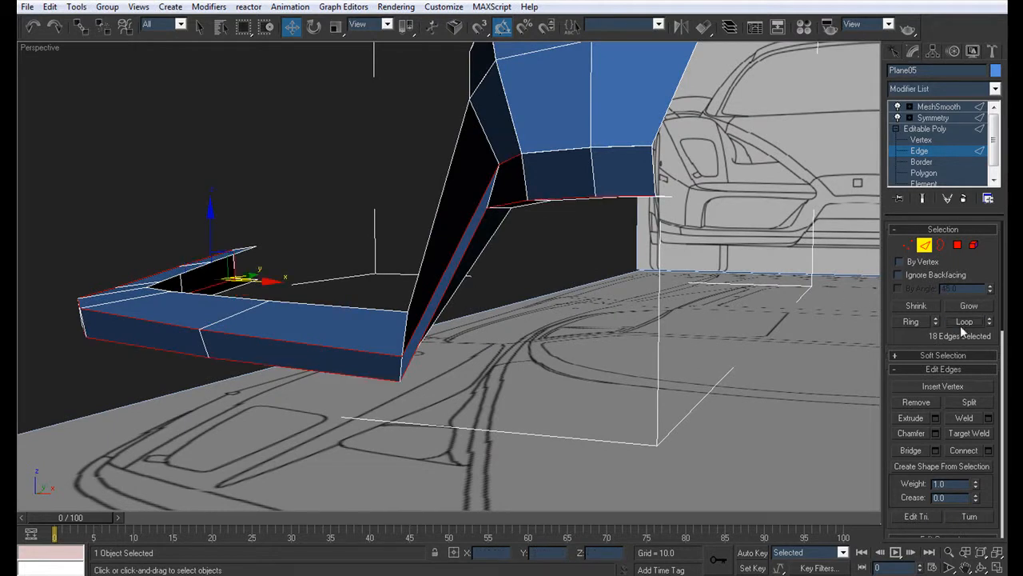
alt+click(506, 163)
alt+middle_drag(357, 321, 400, 317)
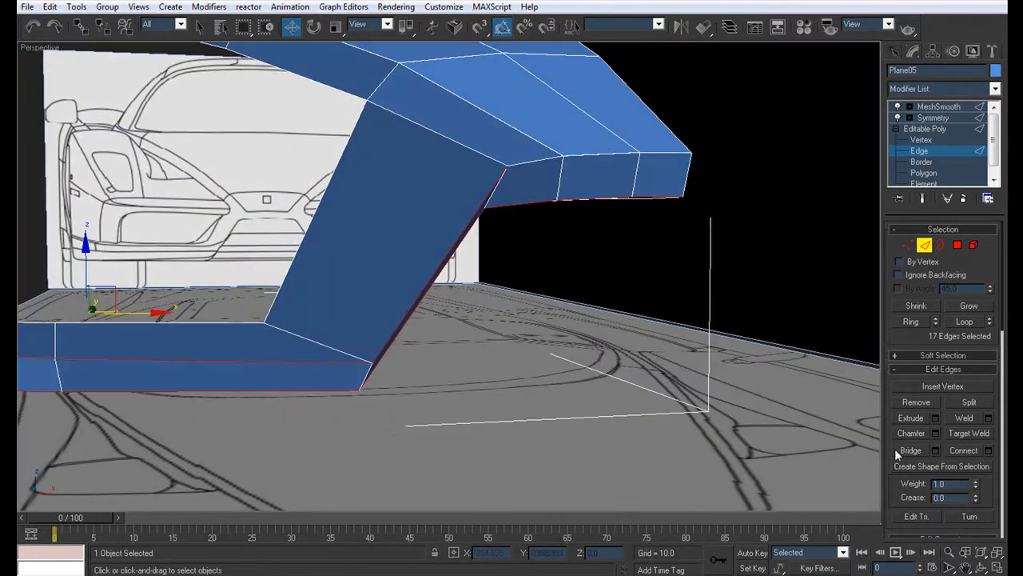
click(935, 433)
click(512, 283)
Step: Try to slide the extra chamfer vertex away from the slanted piece's corner and target-weld it to the nose's upper front corner
key(1)
drag(524, 179, 494, 152)
key(z)
middle_drag(514, 147, 437, 179)
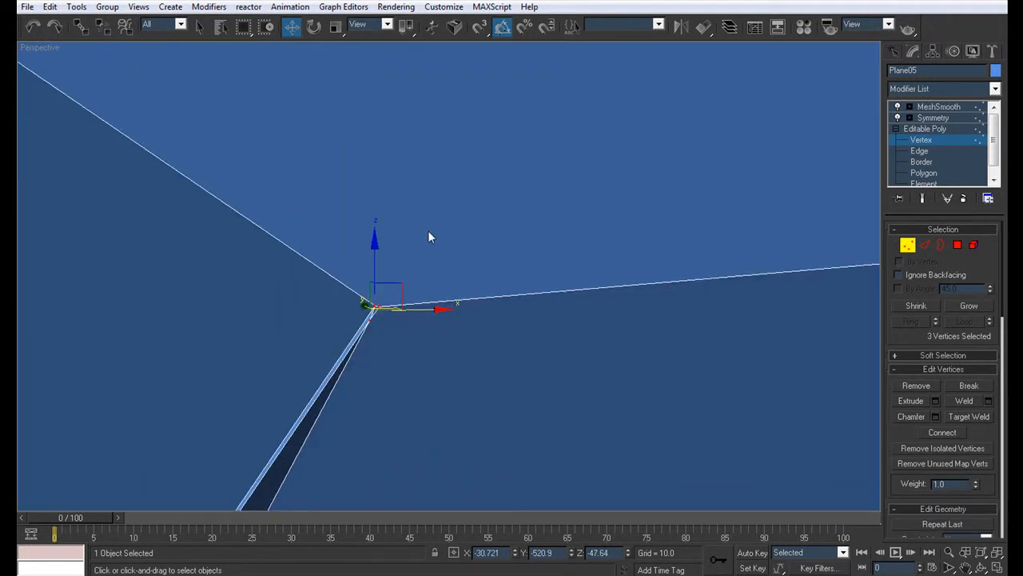
middle_drag(446, 304, 378, 304)
scroll(379, 304, down, 3)
click(384, 290)
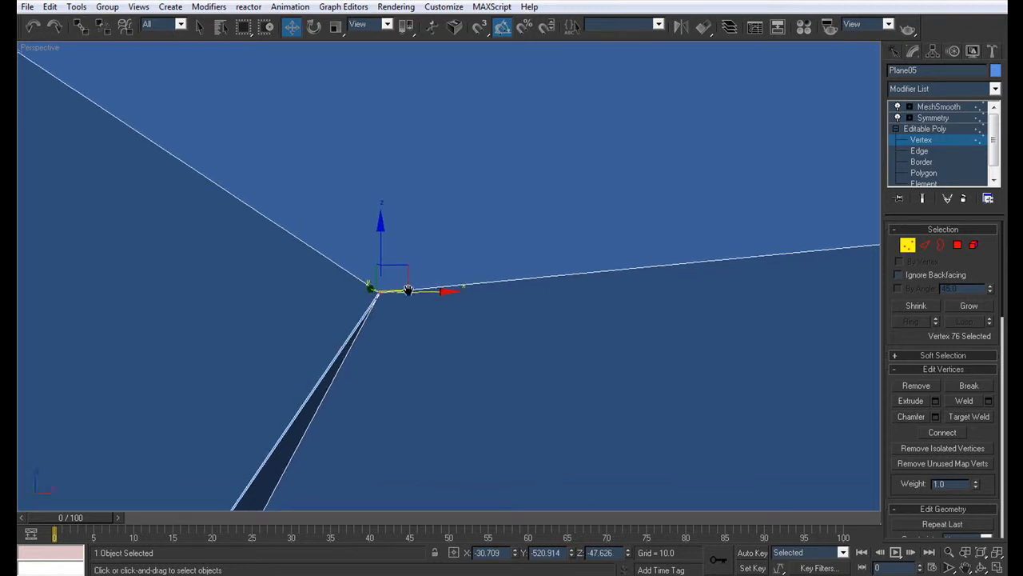
scroll(432, 286, down, 2)
drag(434, 270, 518, 270)
key(ctrl+shift+w)
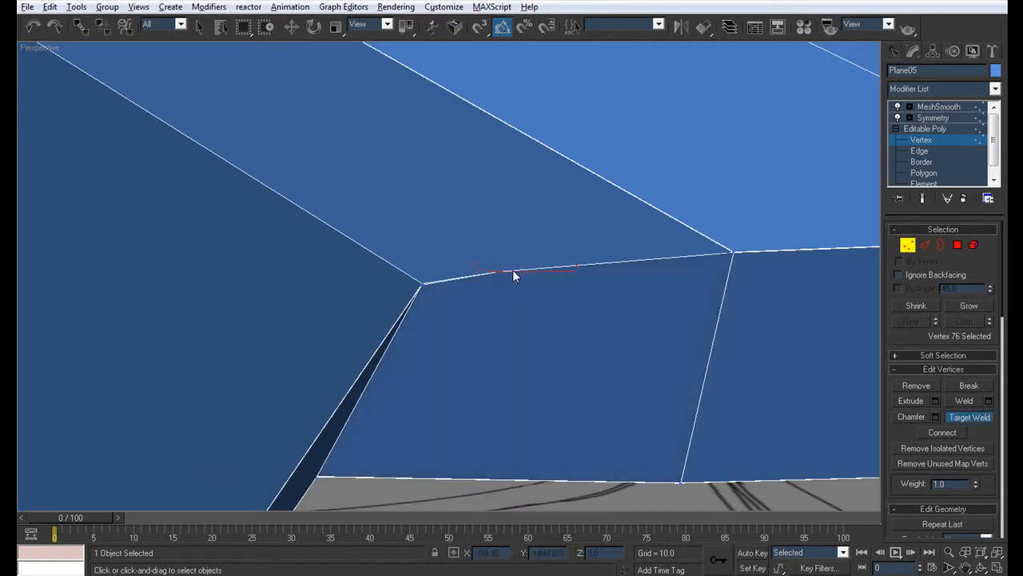
click(732, 254)
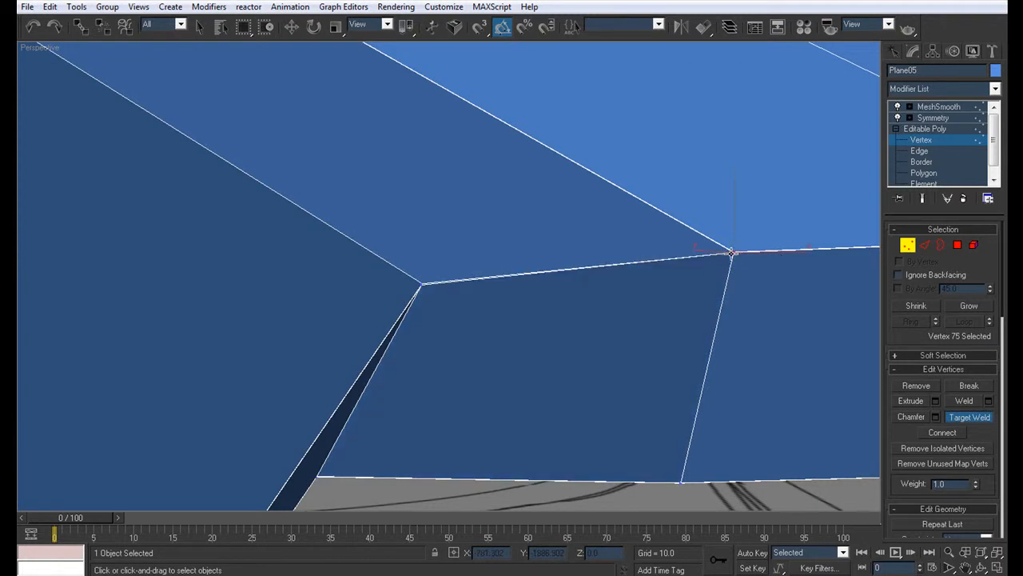
Step: Examine the nose corner vertices up close and the smoothed junction with the edge display turned off
key(q)
drag(745, 265, 717, 230)
key(z)
scroll(622, 264, down, 10)
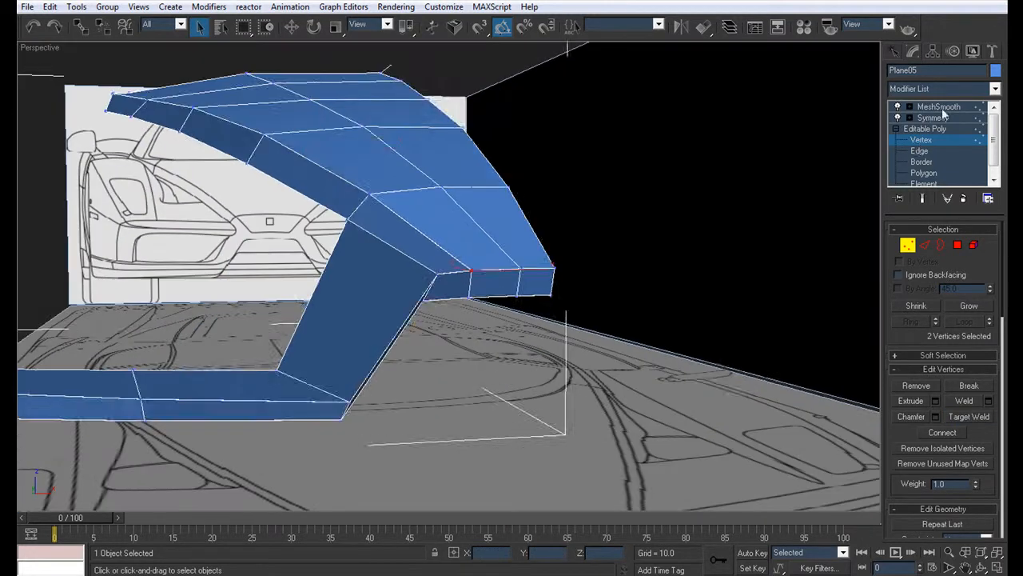
click(942, 108)
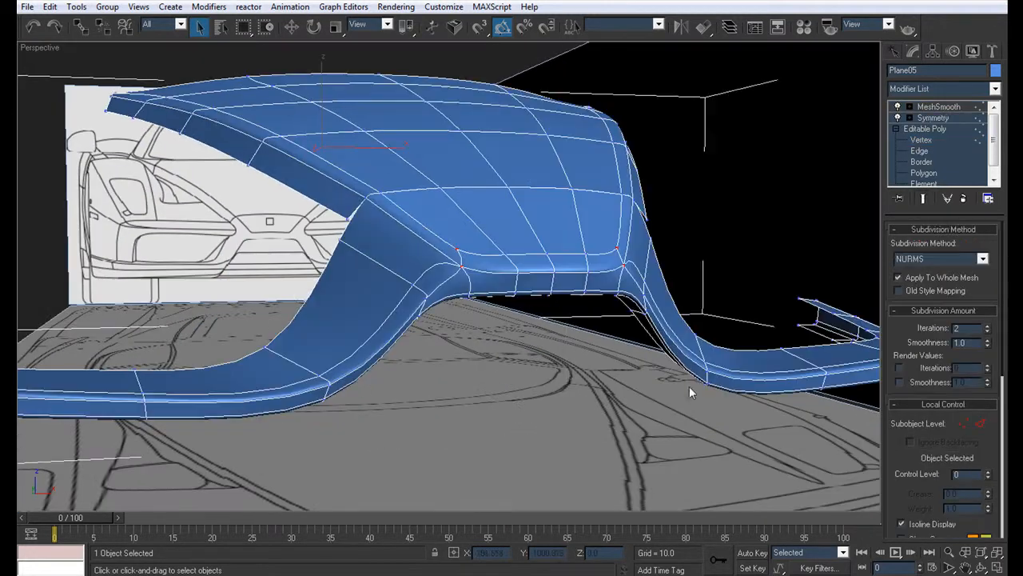
click(689, 386)
scroll(690, 384, down, 4)
key(F4)
alt+middle_drag(573, 401, 533, 347)
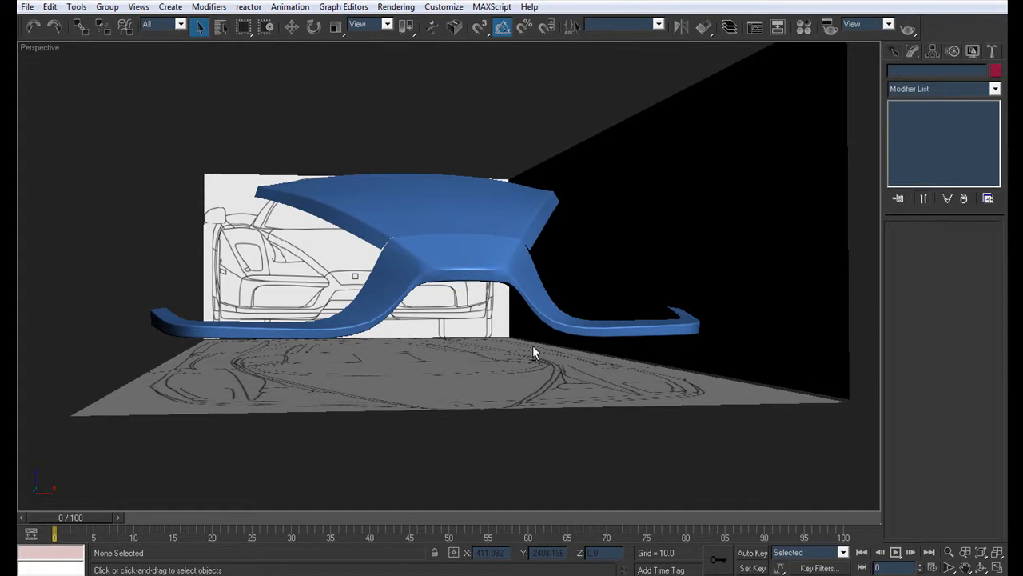
alt+middle_drag(402, 354, 462, 347)
scroll(438, 376, up, 5)
click(438, 375)
scroll(422, 403, down, 3)
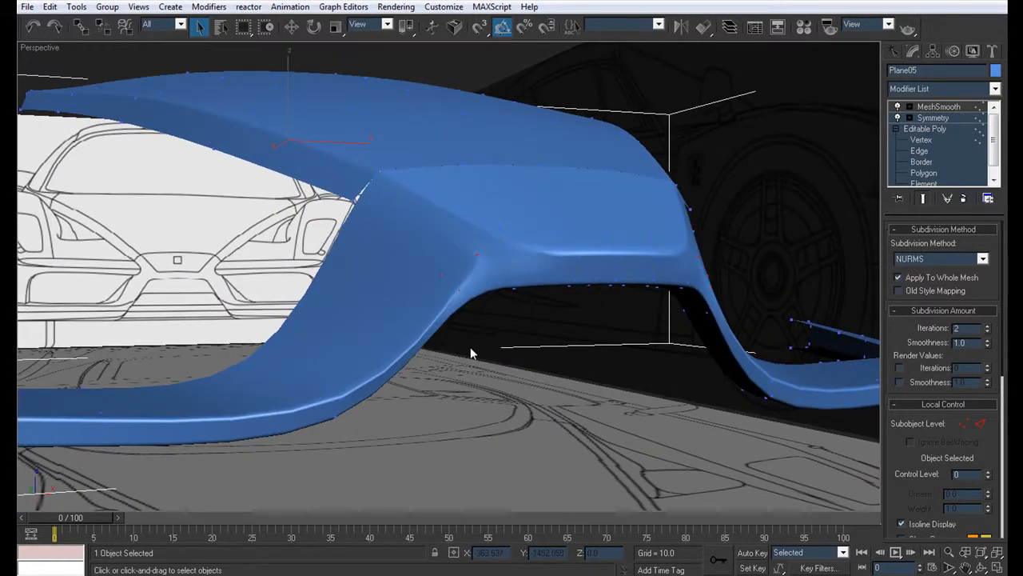
Step: Try chamfering the selected front and lower border edges of the slanted piece and bumper again
click(942, 141)
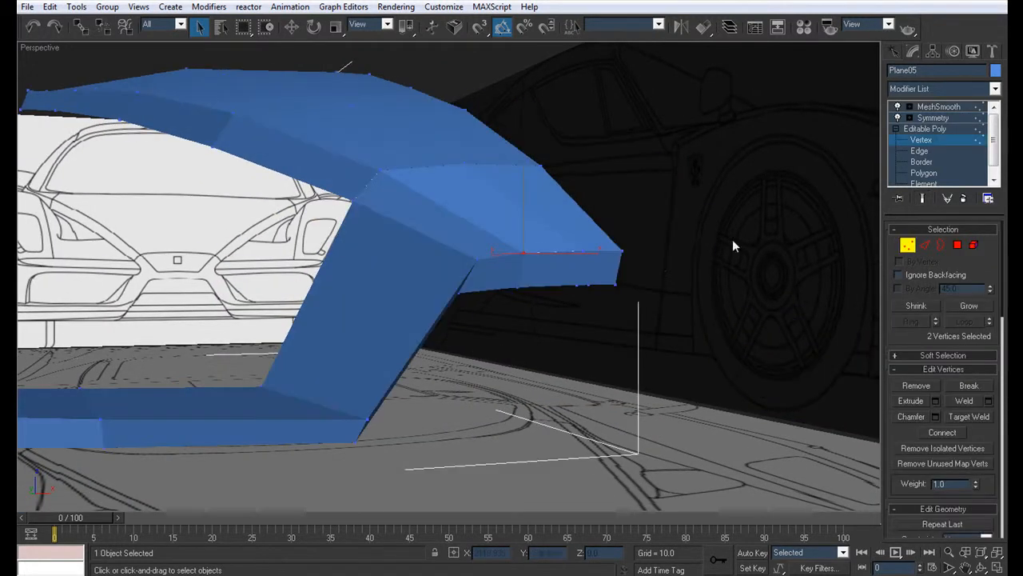
key(2)
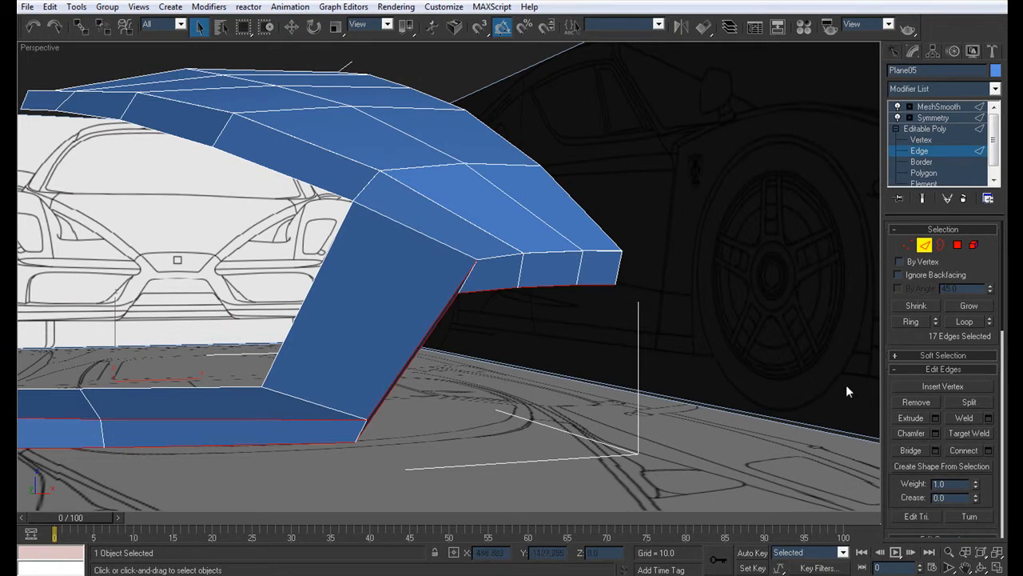
click(936, 433)
click(509, 286)
Step: Try to target-weld the chamfered vertices together at the corner where the slanted piece meets the nose
click(943, 132)
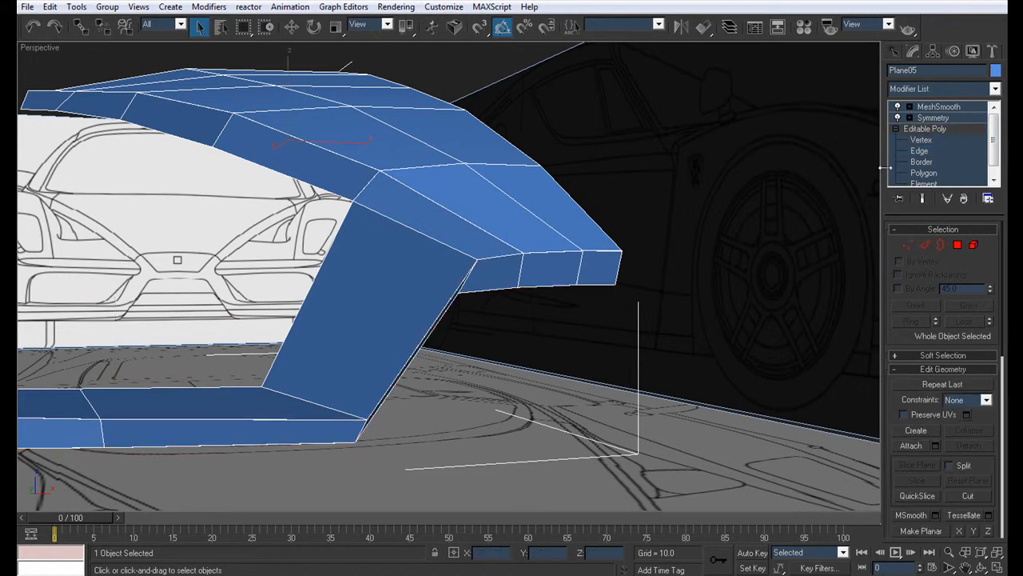
click(919, 142)
key(z)
key(ctrl+shift+w)
click(467, 256)
scroll(492, 269, down, 6)
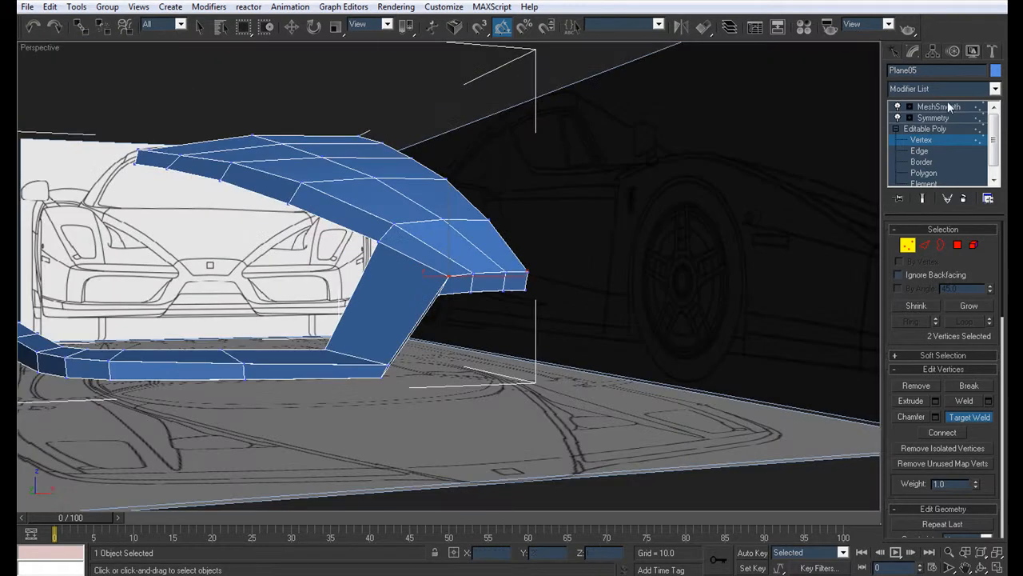
Step: Check the smoothed junction in plain shading and undo the corner weld and the lower border chamfer
click(939, 118)
click(583, 378)
key(F4)
mouse_move(515, 359)
alt+middle_down()
mouse_move(486, 308)
mouse_move(526, 343)
alt+middle_up()
key(ctrl+z)
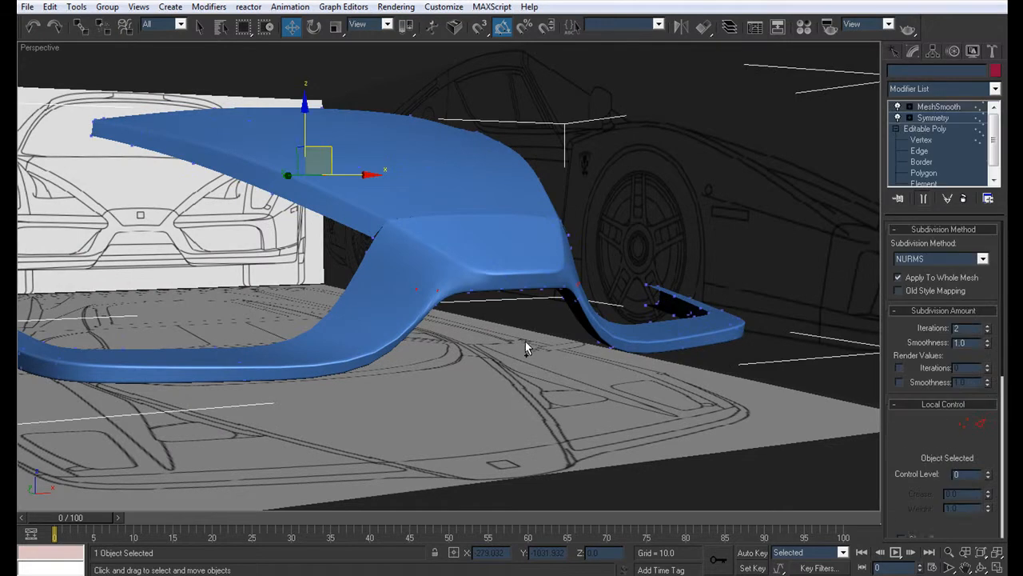
key(ctrl+z)
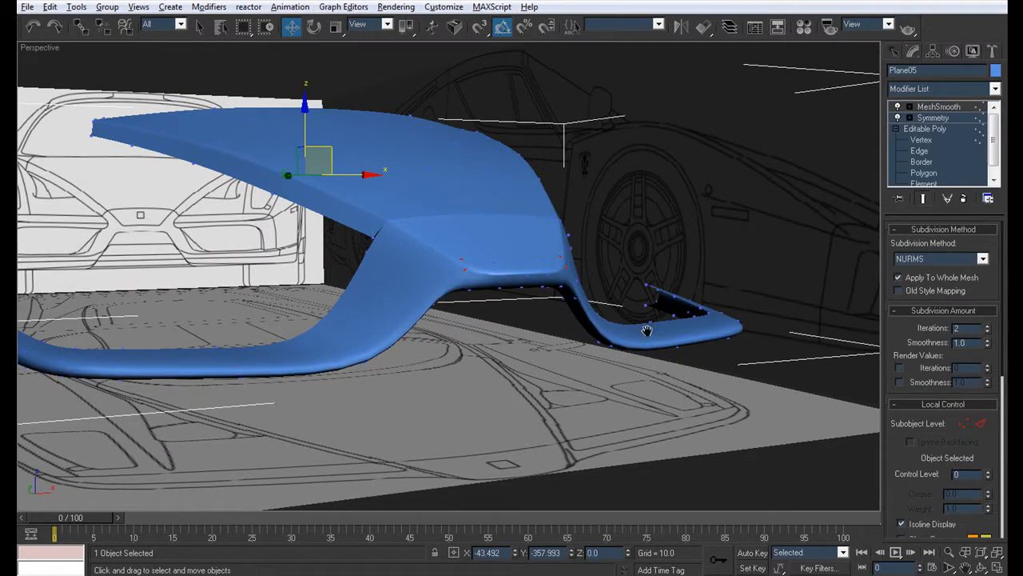
Step: Examine the unsmoothed vertices and edges around the nose's upper front corner and the slanted piece's corner up close
middle_drag(659, 330, 631, 327)
click(929, 143)
middle_drag(352, 385, 405, 385)
key(F4)
click(528, 301)
middle_drag(445, 245, 387, 260)
key(q)
scroll(387, 260, up, 5)
scroll(440, 240, up, 8)
scroll(498, 253, up, 3)
scroll(495, 262, down, 6)
alt+middle_drag(623, 265, 855, 147)
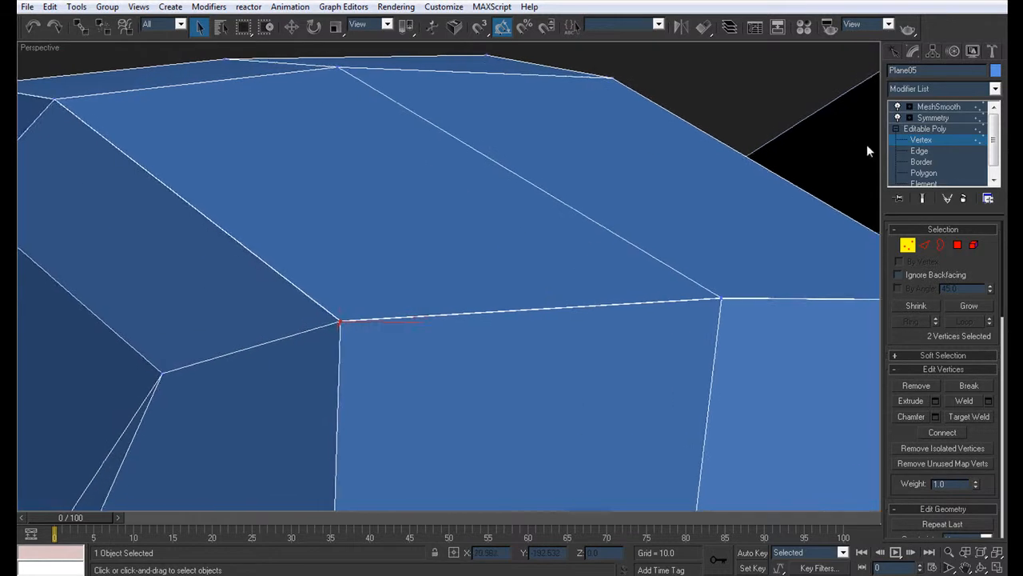
Step: Select the inner chamfer edges on both sides of the nose's upper front corner beside the slanted piece
middle_drag(703, 273, 374, 249)
scroll(375, 252, up, 5)
click(922, 154)
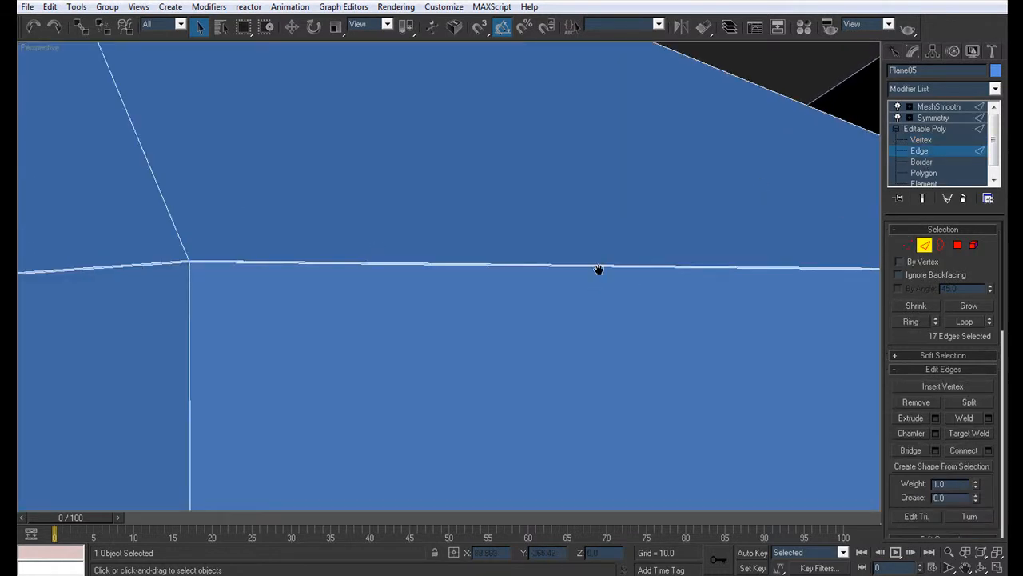
scroll(560, 276, down, 6)
middle_drag(270, 293, 390, 261)
scroll(363, 261, up, 5)
middle_drag(288, 259, 527, 308)
scroll(527, 309, up, 5)
middle_drag(198, 295, 782, 328)
middle_drag(386, 293, 463, 295)
scroll(471, 291, down, 6)
scroll(463, 287, up, 6)
click(409, 263)
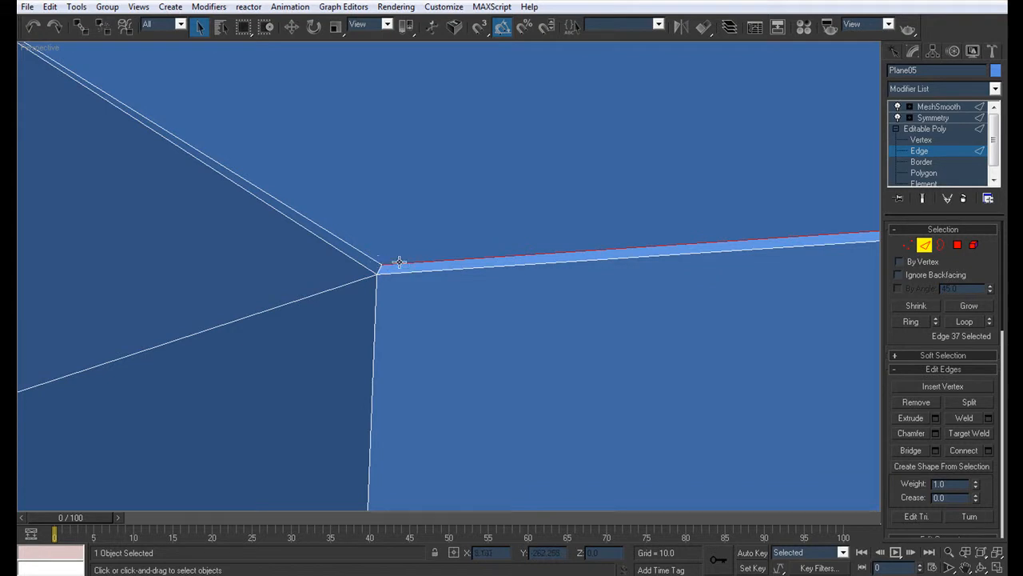
ctrl+click(374, 260)
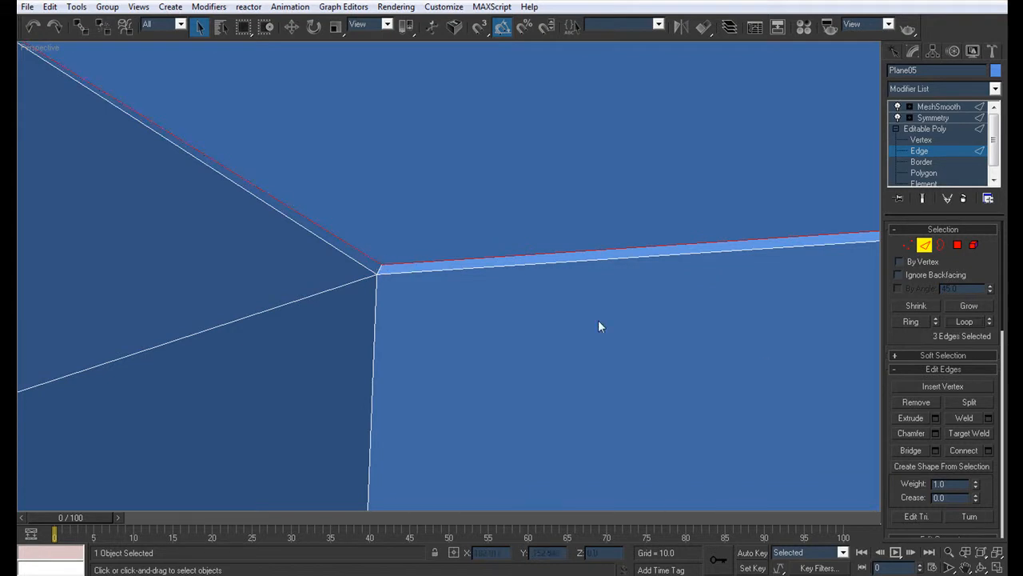
Step: Add the adjoining hood side edge to the edge selection and inspect the vertices where the chamfered edges meet
scroll(339, 305, down, 6)
scroll(387, 264, up, 5)
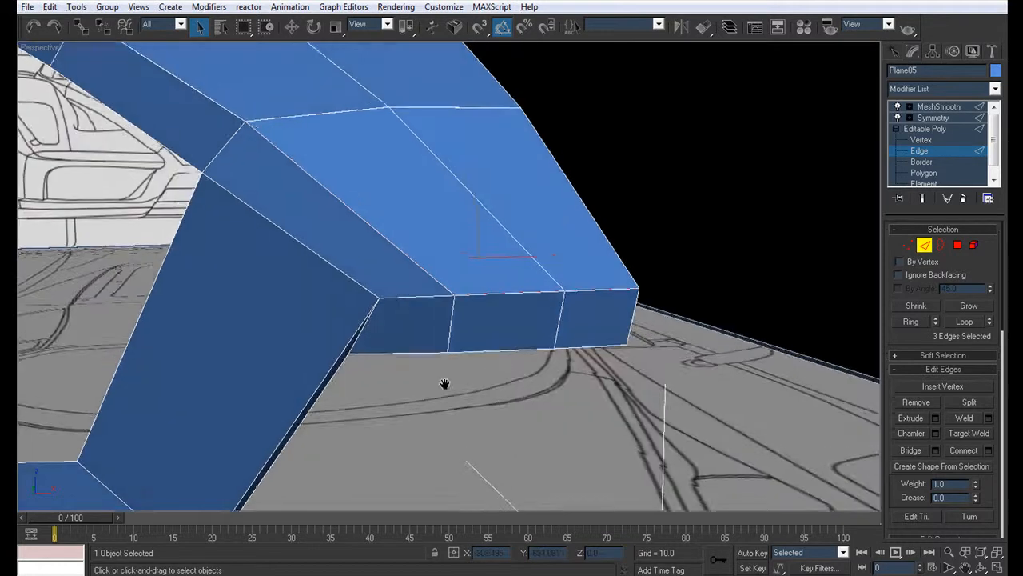
scroll(395, 284, down, 5)
scroll(585, 366, up, 6)
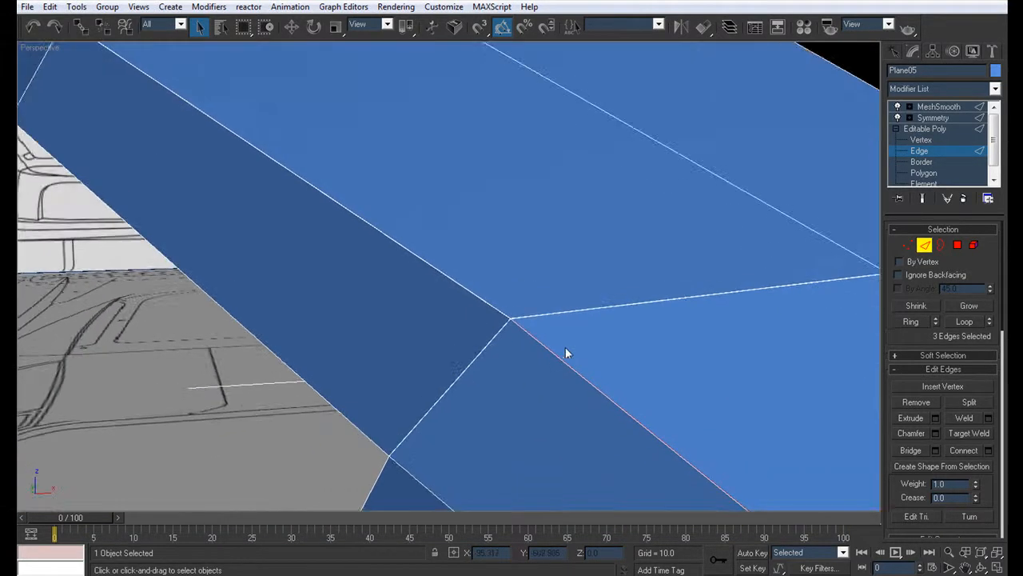
scroll(571, 376, up, 2)
ctrl+click(551, 345)
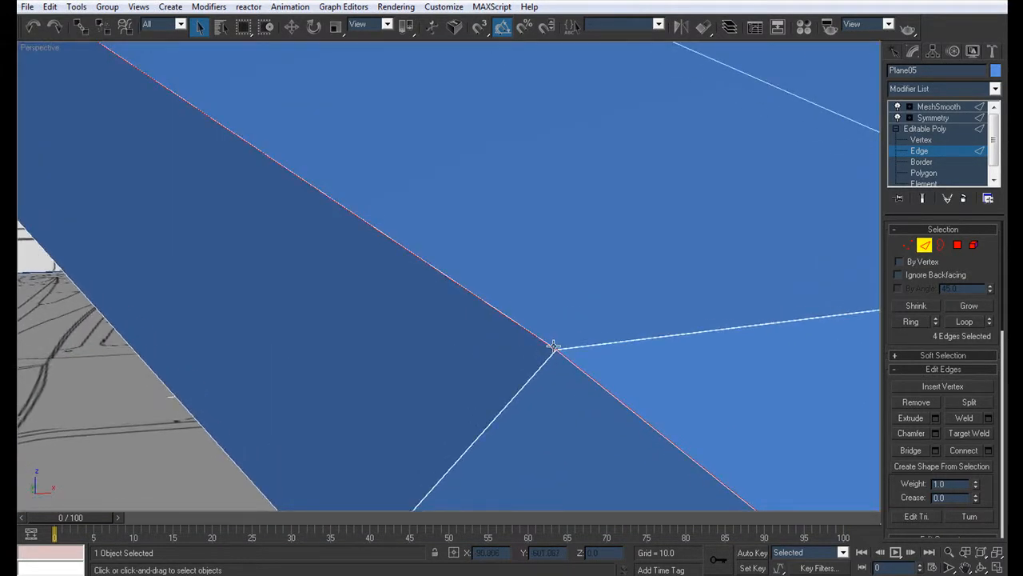
click(965, 140)
key(z)
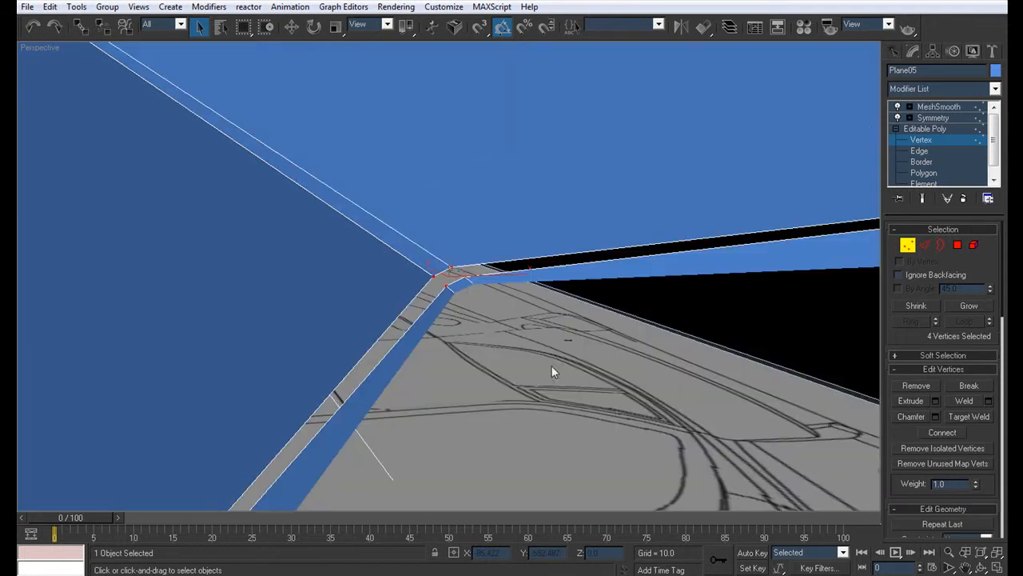
Step: Extend the edge selection to the full loop along the hood's side and the nose's front border
click(919, 150)
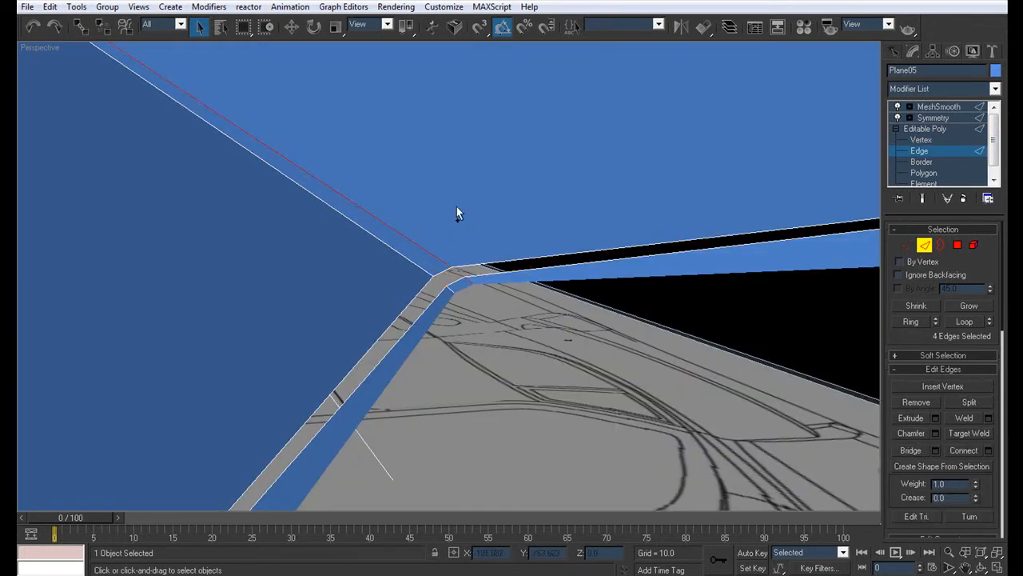
scroll(431, 192, down, 8)
scroll(442, 193, down, 4)
click(965, 321)
scroll(796, 344, up, 6)
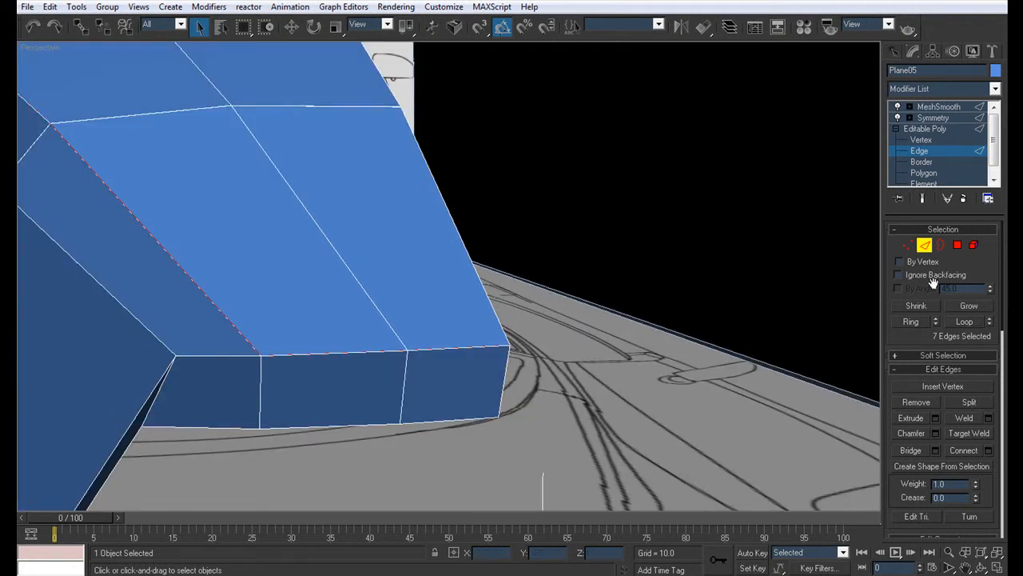
Step: Convert the selected edge loop to its vertices and clear the selection
ctrl+click(907, 245)
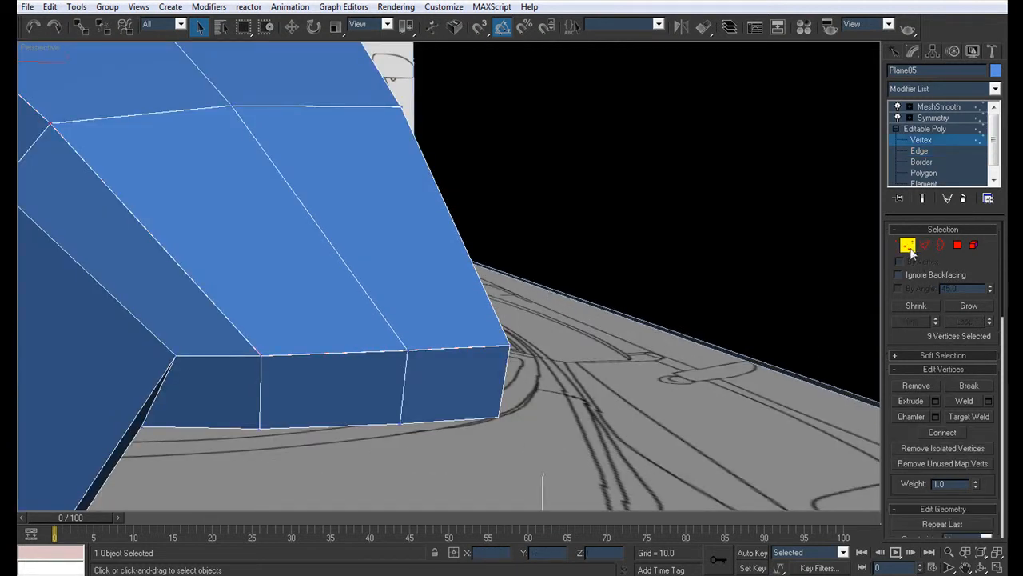
click(924, 246)
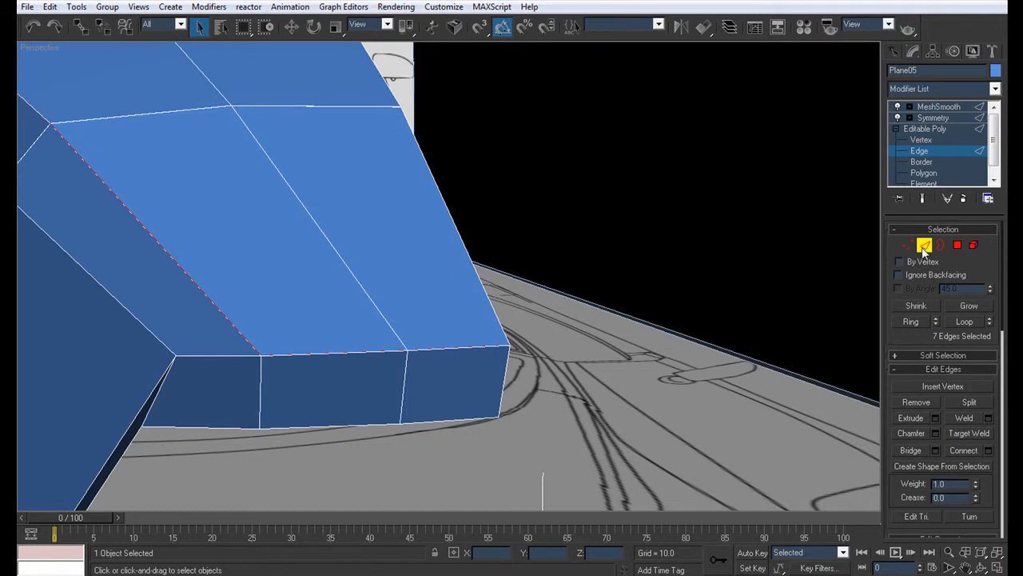
key(ctrl+d)
click(907, 245)
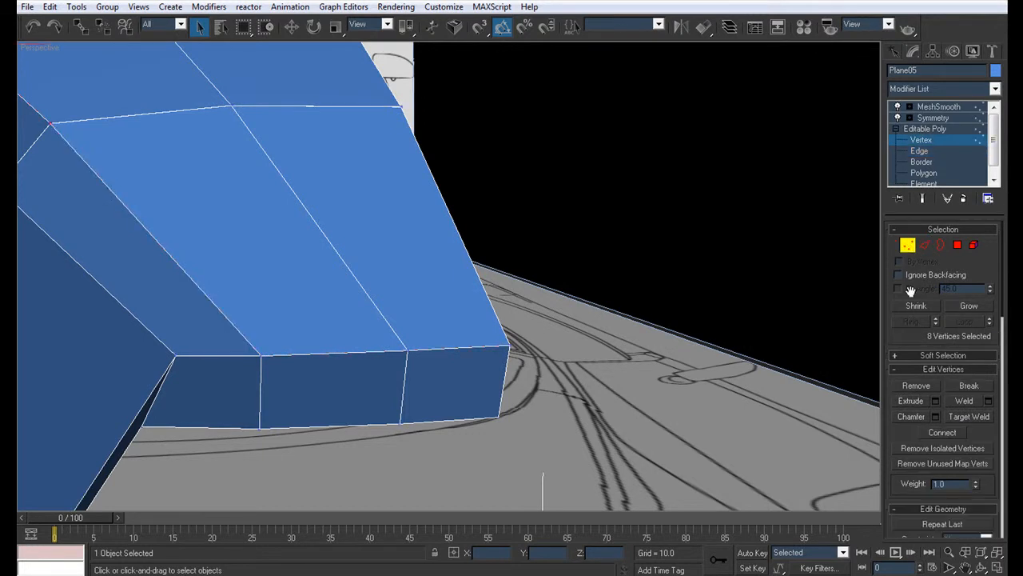
key(ctrl+d)
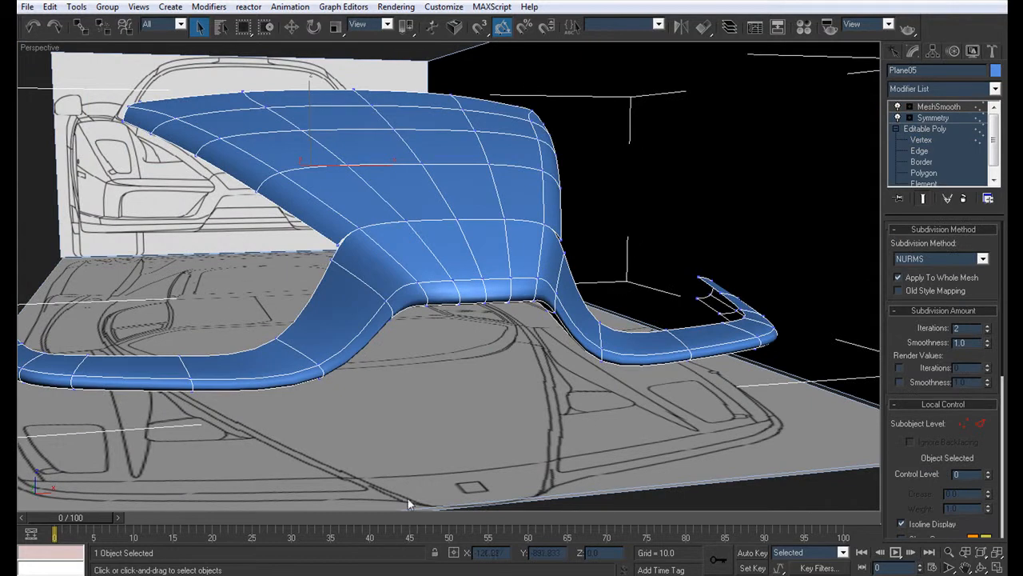
key(ctrl+d)
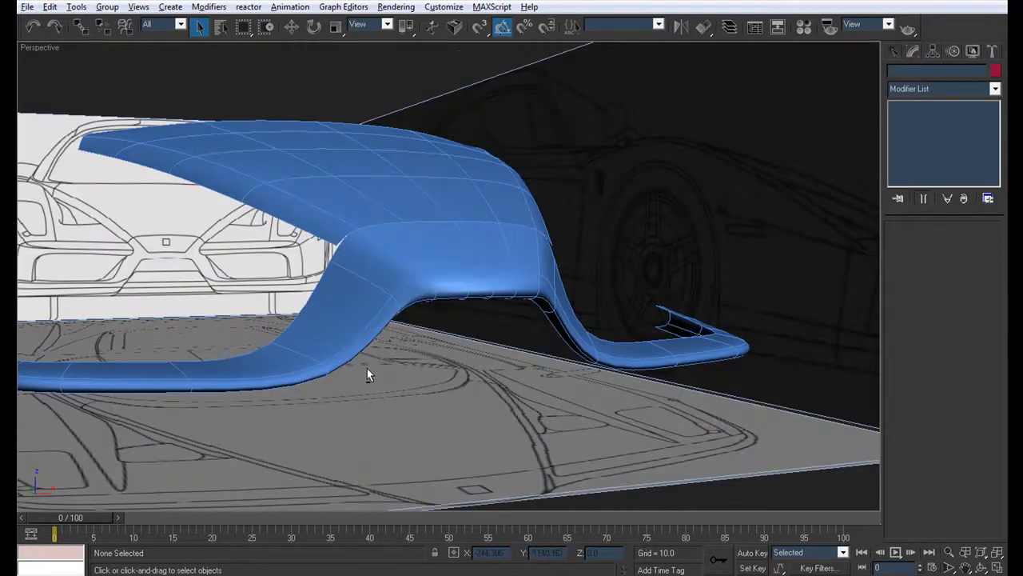
Step: Reselect the hood and bumper mesh and switch to editing its polygons with none selected
click(363, 269)
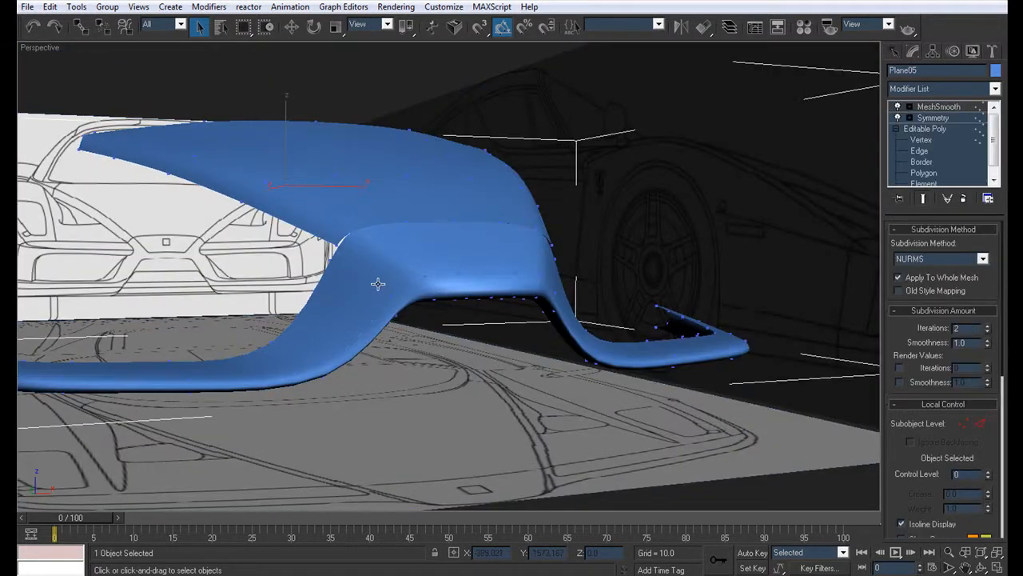
click(928, 139)
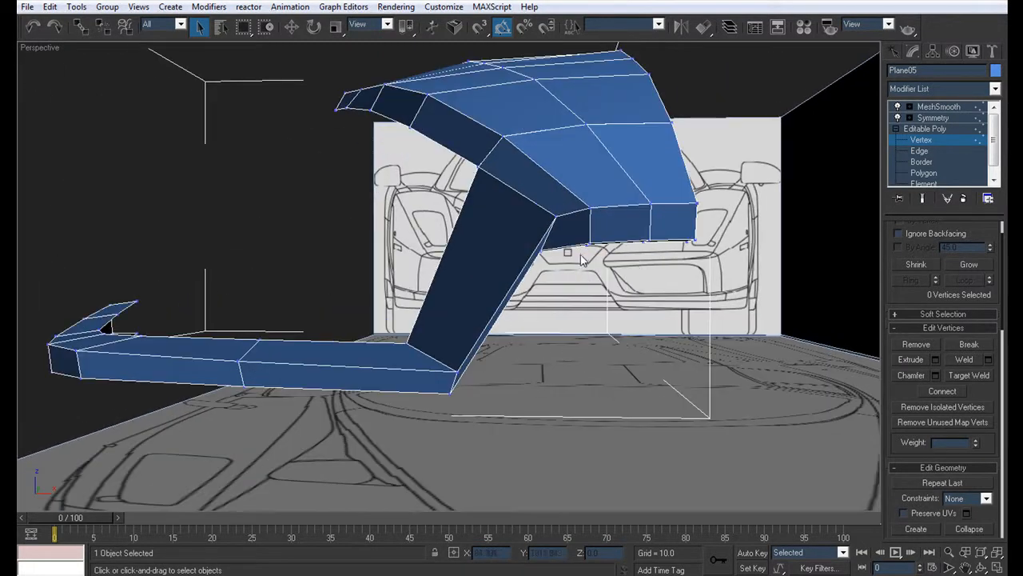
click(934, 173)
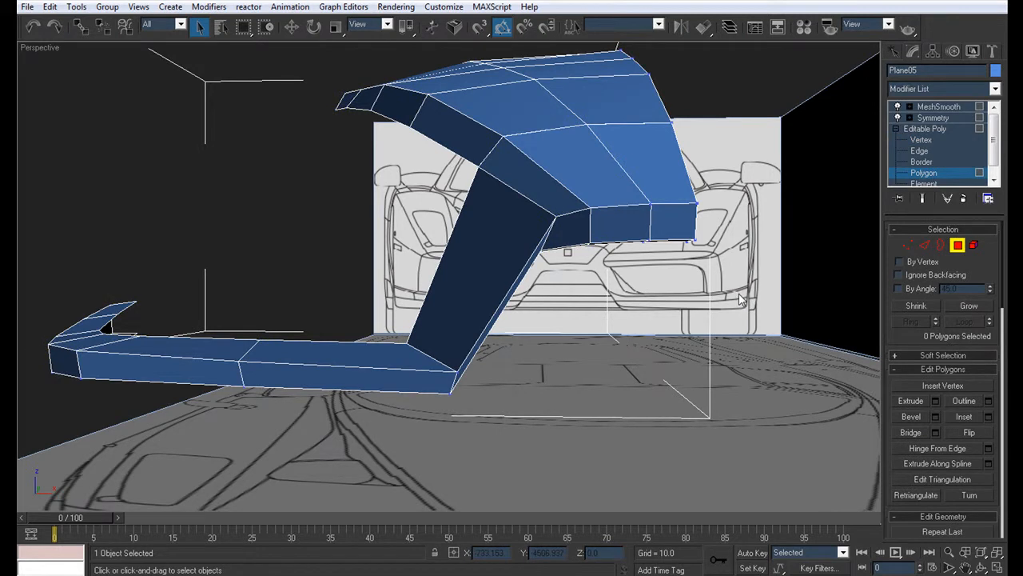
drag(745, 292, 497, 230)
click(618, 333)
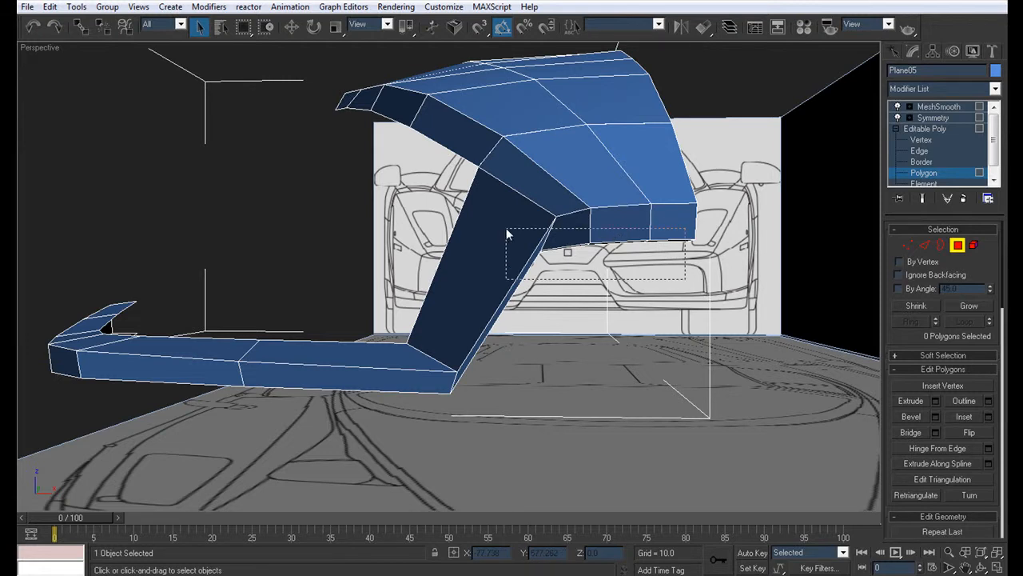
Step: Delete the slanted connecting piece with the nose's front faces, and the six polygons on the bumper strip's underside
drag(507, 229, 506, 227)
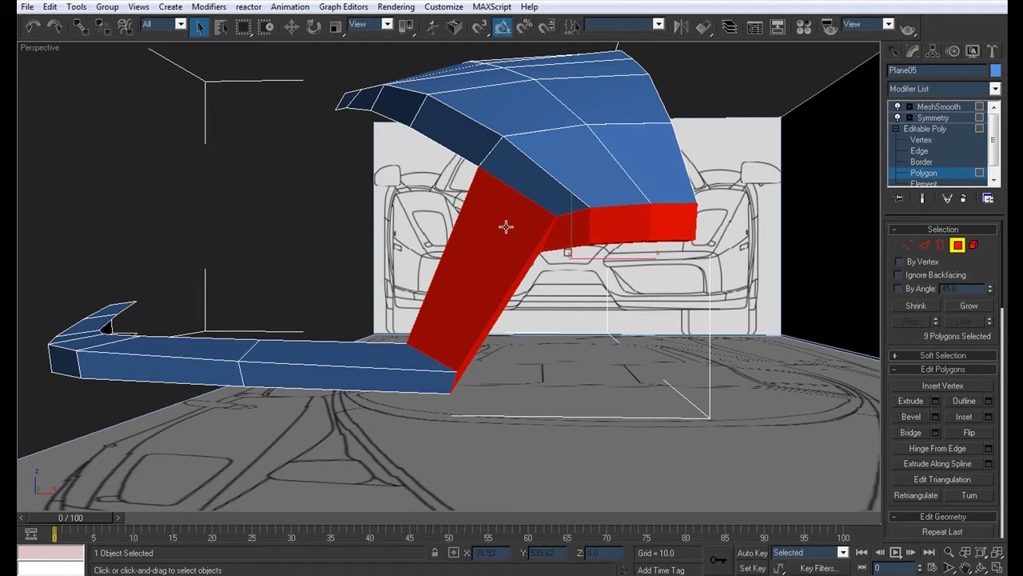
key(Delete)
alt+middle_drag(504, 234, 370, 229)
mouse_move(225, 413)
mouse_down()
mouse_move(205, 365)
mouse_move(207, 279)
mouse_move(424, 181)
mouse_up()
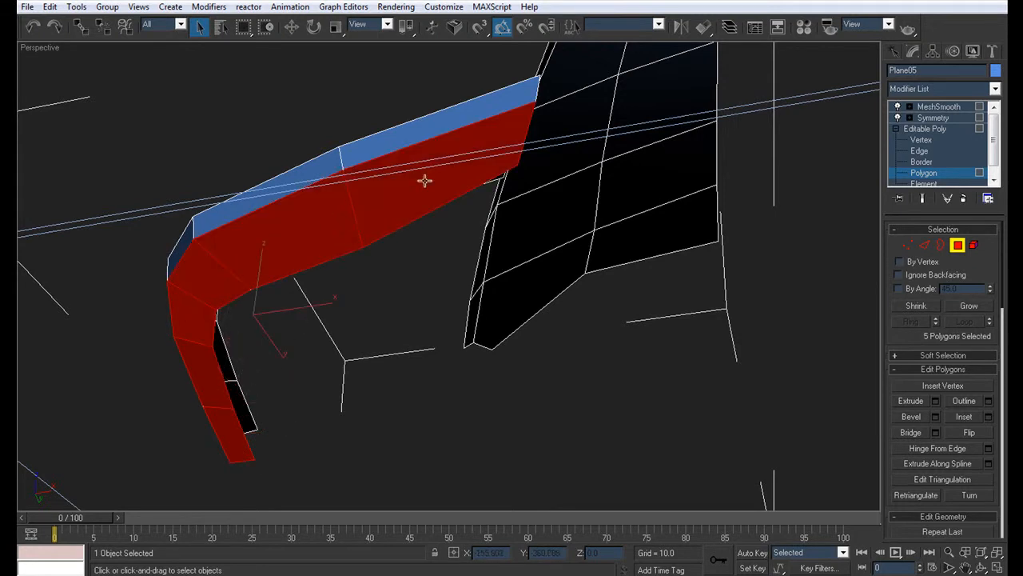
click(470, 282)
Step: Set up a maximized Front view of the bumper and nose, and make the mesh see-through in vertex editing
alt+middle_drag(353, 205, 315, 145)
alt+middle_drag(328, 110, 312, 320)
middle_drag(312, 320, 302, 392)
alt+middle_drag(359, 320, 316, 310)
key(alt+w)
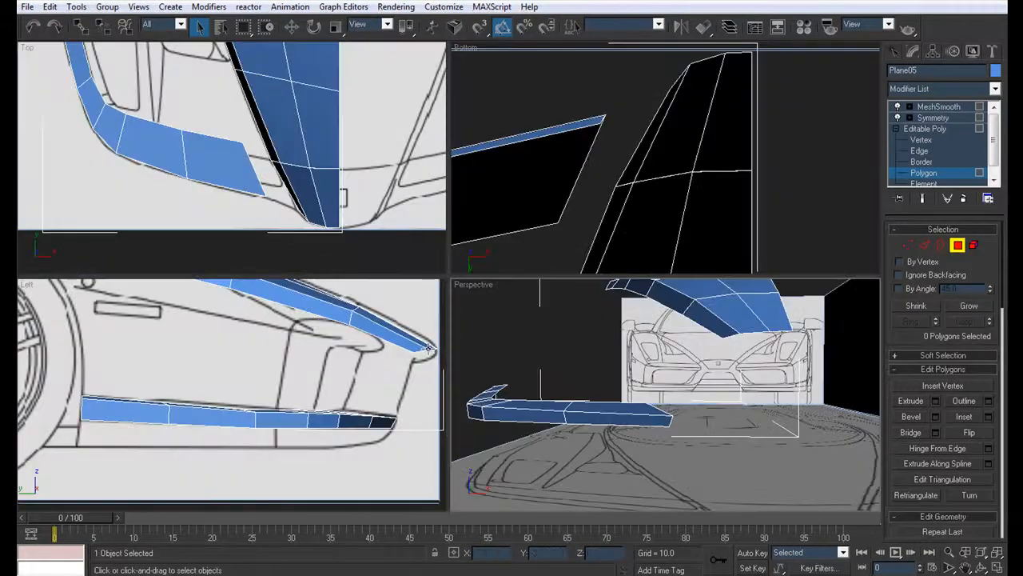
scroll(686, 203, down, 3)
key(f)
scroll(718, 205, up, 4)
middle_drag(701, 212, 642, 87)
key(alt+w)
scroll(551, 146, up, 4)
scroll(599, 196, down, 2)
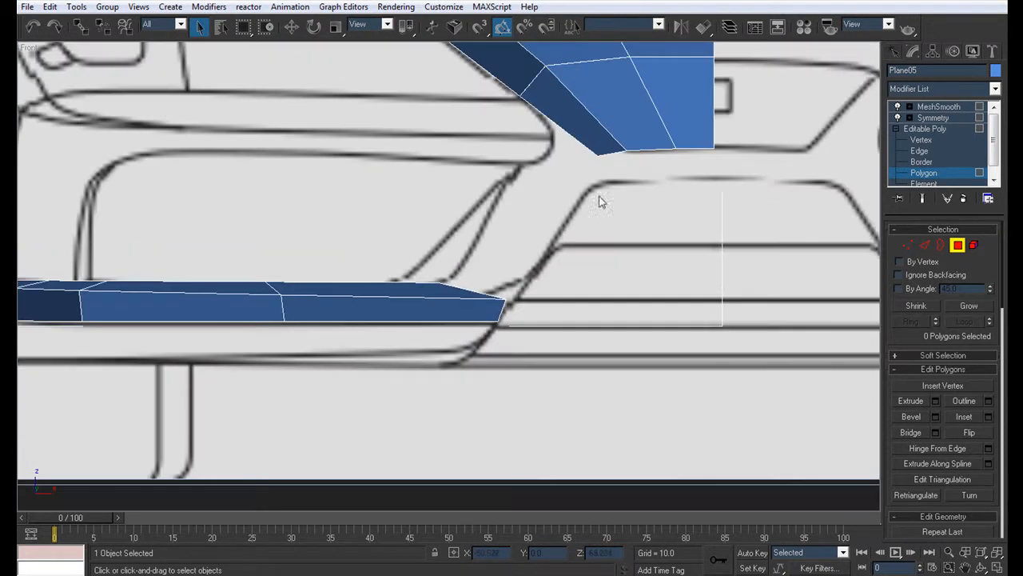
click(919, 141)
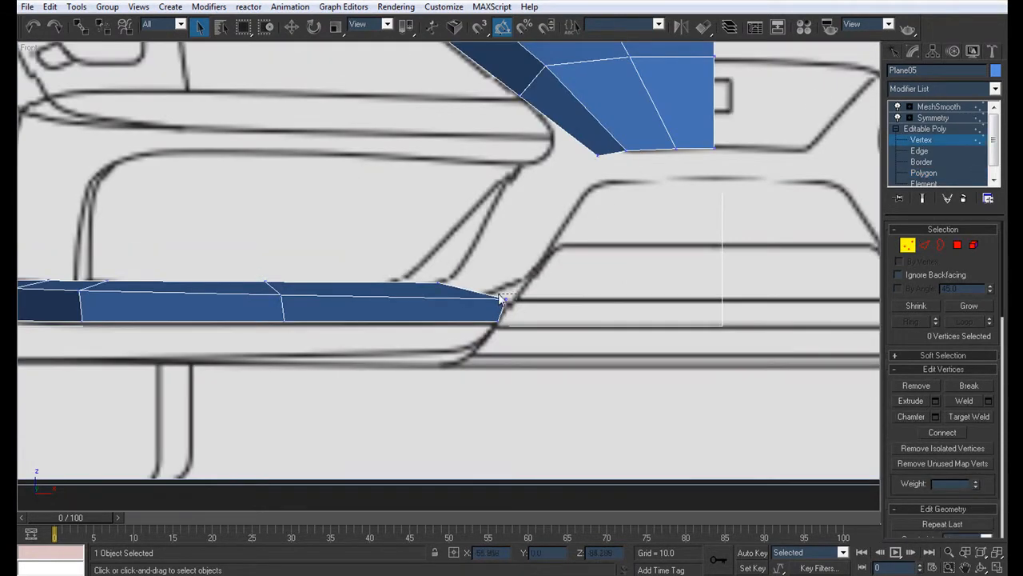
key(alt+x)
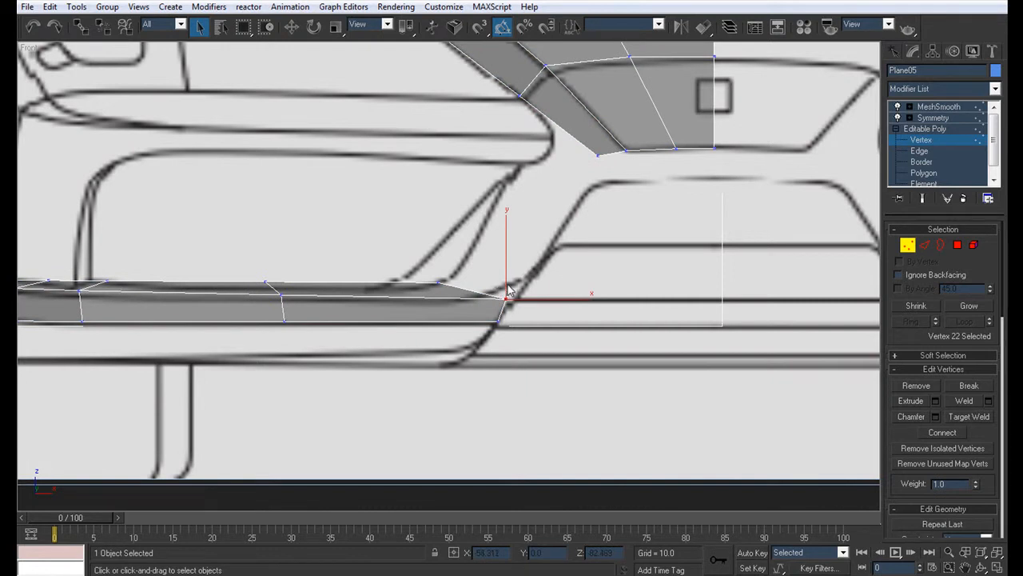
Step: Move the upper front vertex at the bumper strip's inner end back along the strip in the Front view
middle_drag(508, 293, 477, 307)
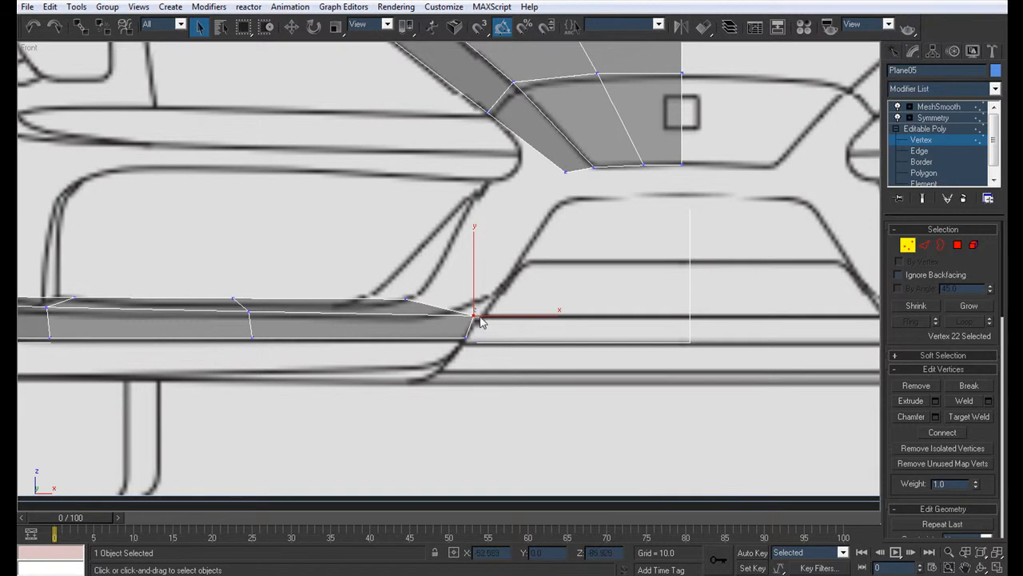
scroll(475, 325, up, 2)
key(w)
drag(516, 285, 478, 281)
Step: Lower the next three vertices along the bumper strip's upper front edge, working towards its outer corner
middle_drag(265, 355, 494, 353)
click(404, 301)
drag(404, 260, 403, 262)
middle_drag(403, 261, 551, 296)
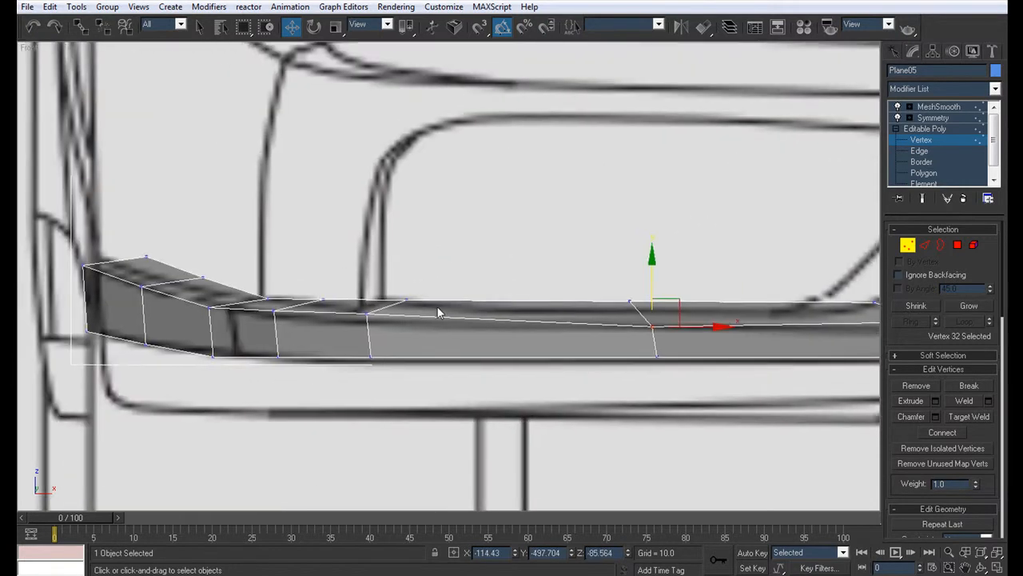
click(365, 320)
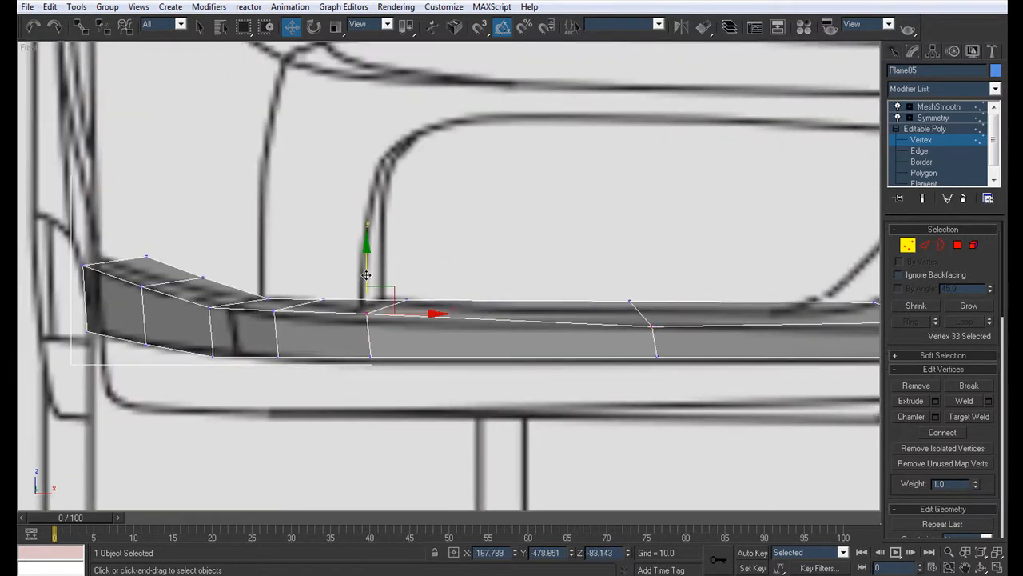
click(273, 309)
drag(279, 263, 277, 269)
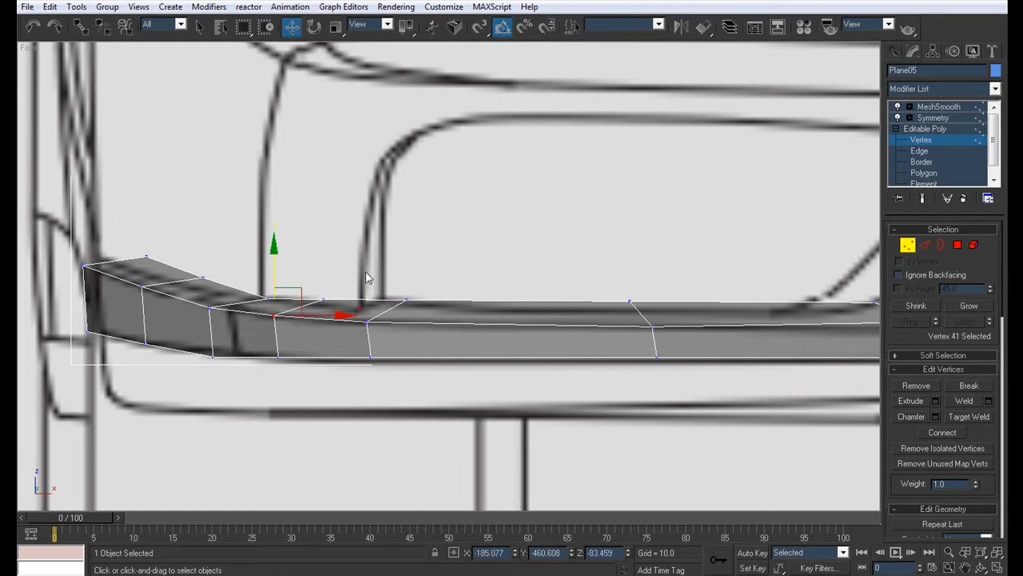
middle_drag(599, 270, 247, 294)
middle_drag(459, 290, 394, 291)
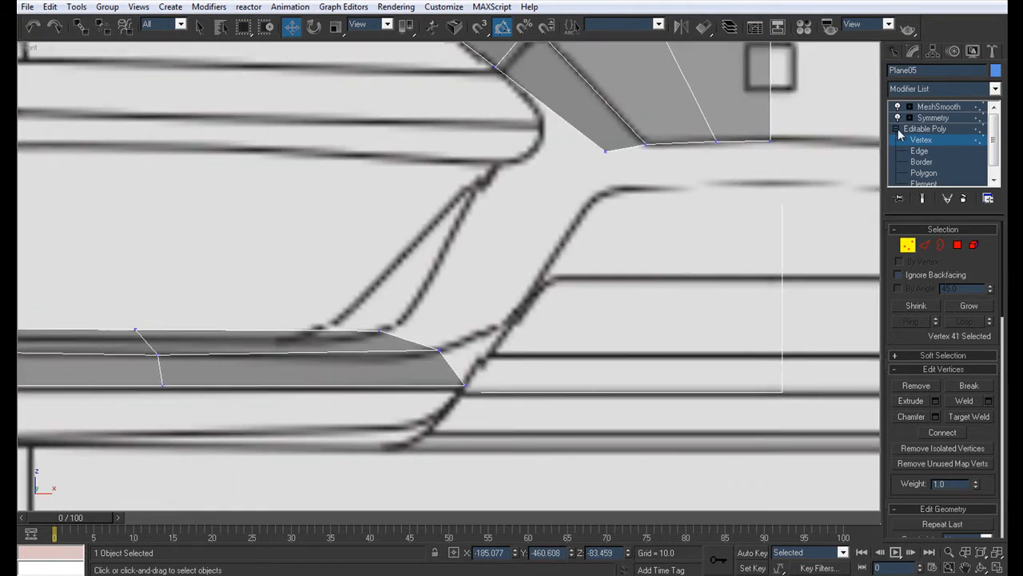
Step: Extrude the nose's three lower front edges straight down to the top line of the grille opening in the Front view
click(924, 152)
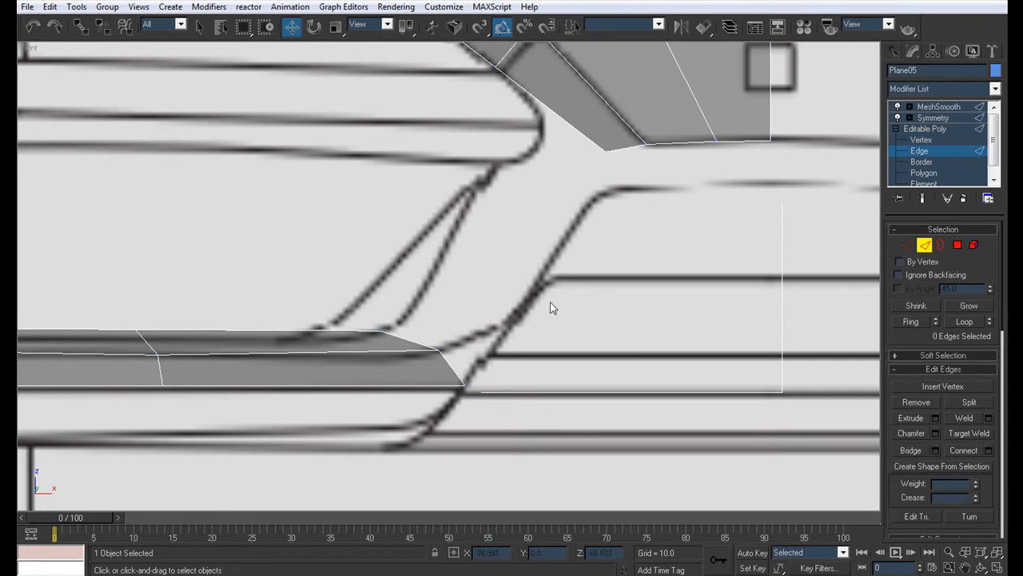
scroll(616, 286, down, 2)
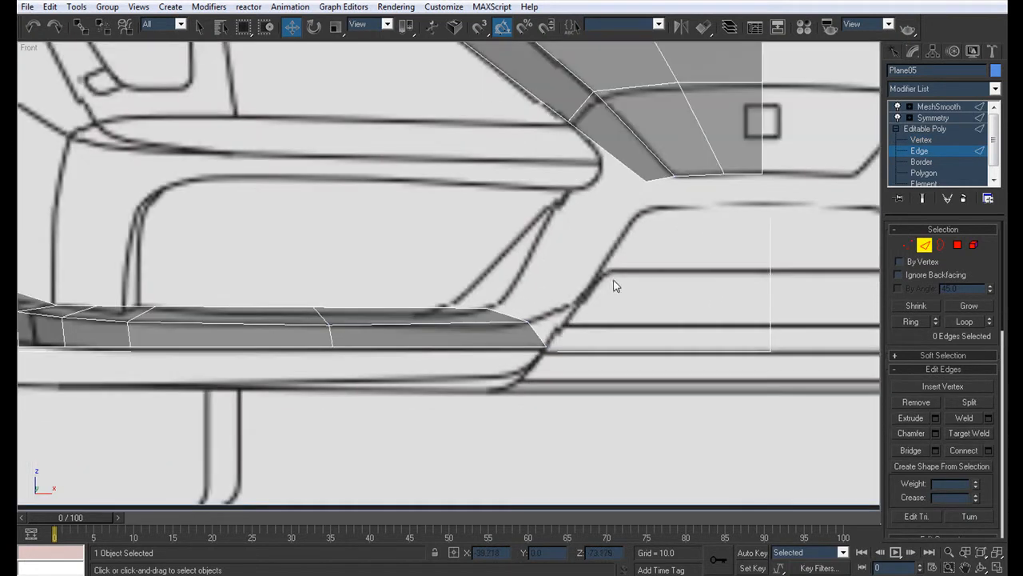
middle_drag(615, 283, 509, 299)
scroll(509, 299, up, 2)
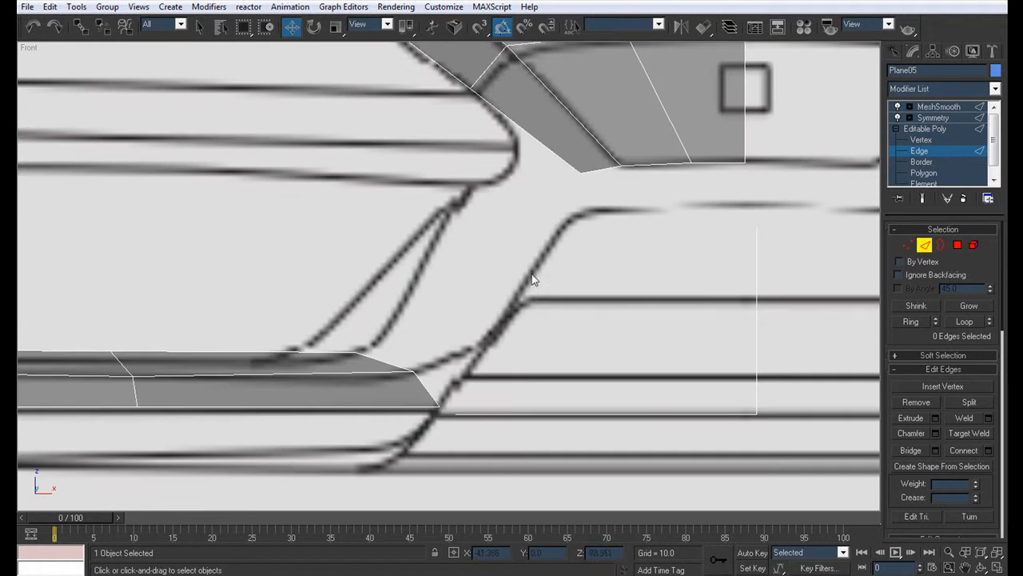
click(616, 164)
ctrl+click(669, 162)
ctrl+click(706, 164)
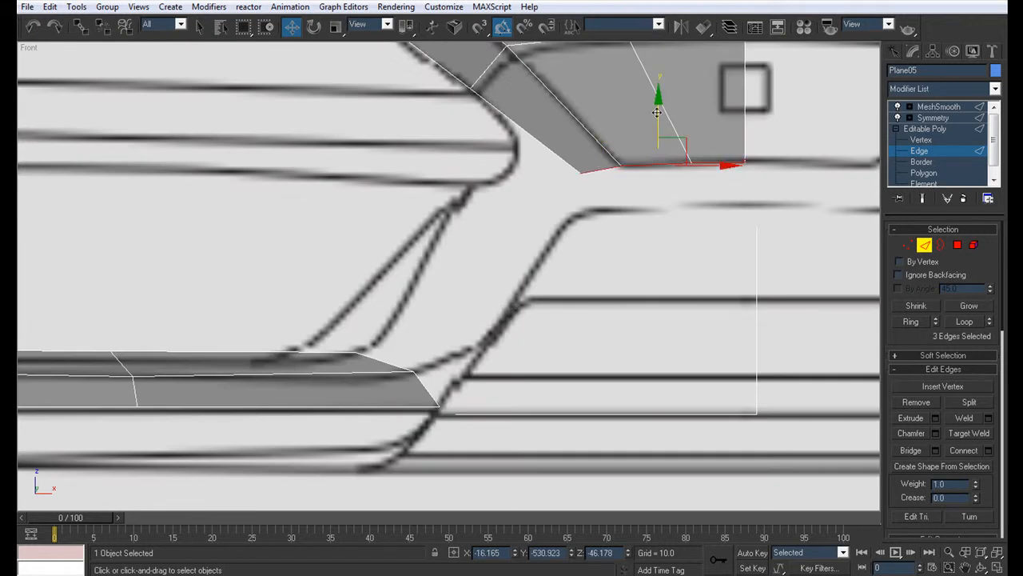
shift+drag(657, 112, 657, 157)
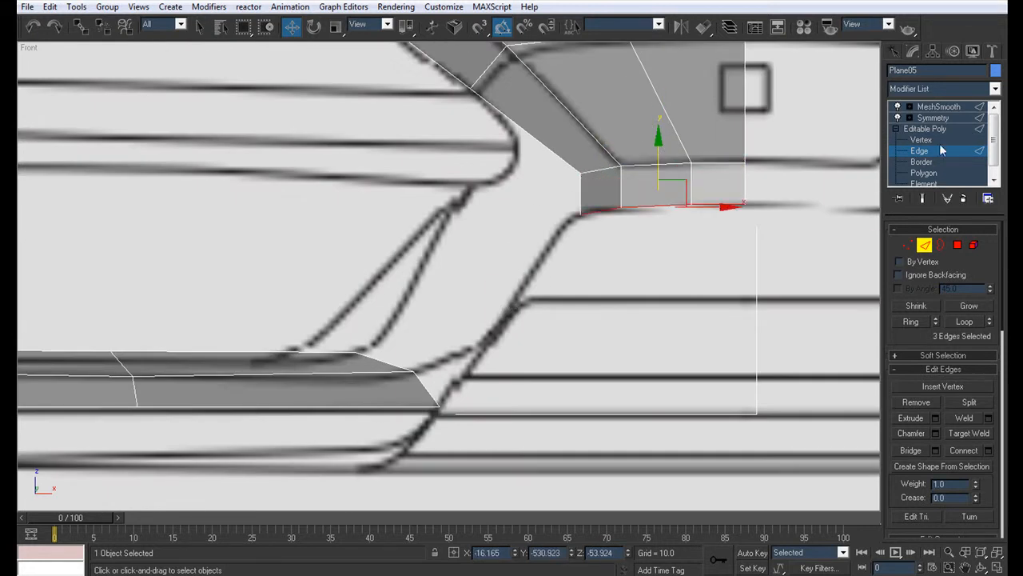
Step: Shift the four lower vertices of the nose's front strip rearward in the Left view to match the blueprint's profile
key(1)
key(1)
key(alt+w)
scroll(402, 347, up, 5)
middle_drag(402, 347, 345, 413)
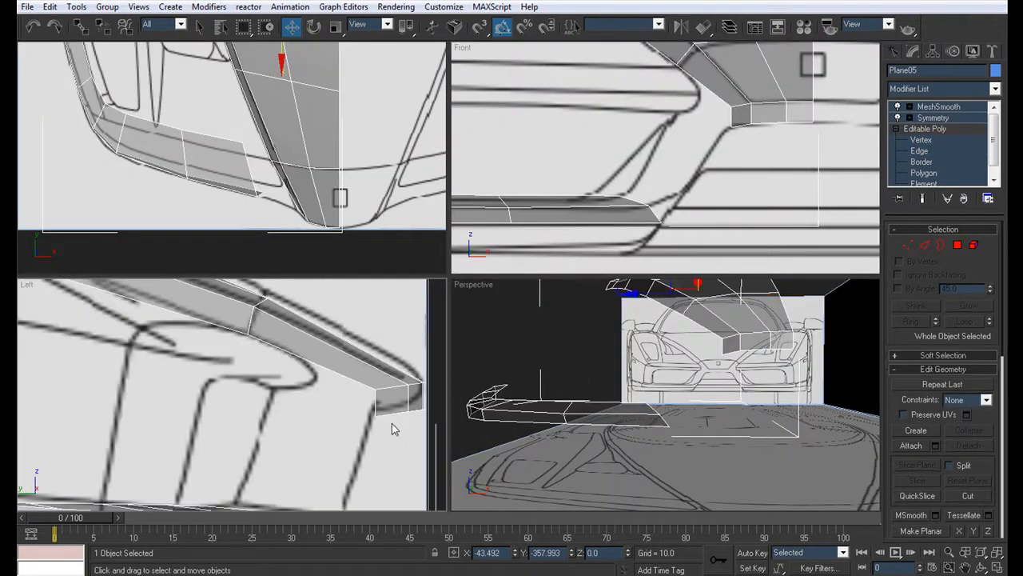
middle_drag(409, 419, 336, 415)
key(1)
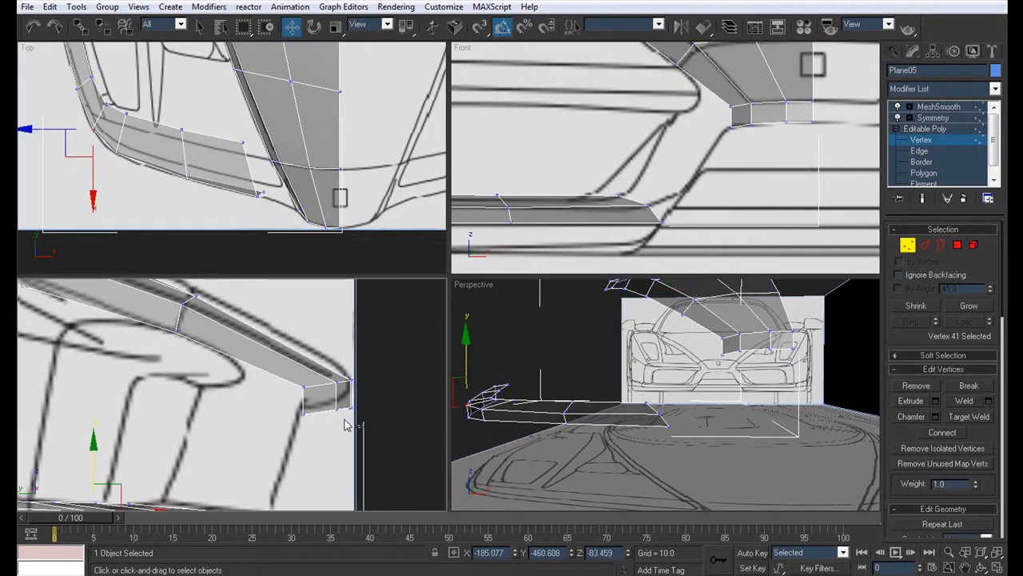
drag(293, 409, 294, 411)
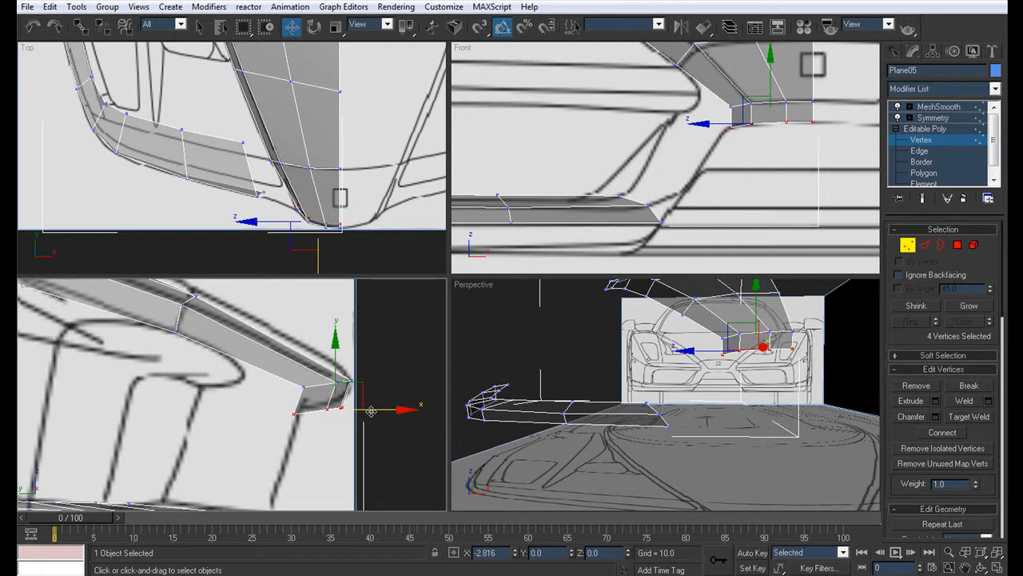
drag(371, 411, 361, 411)
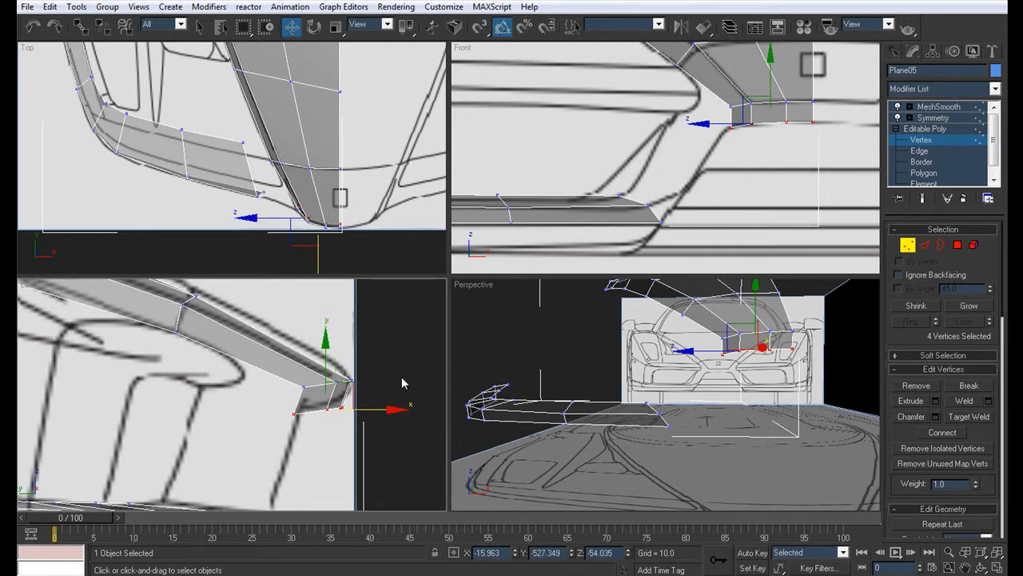
Step: Extrude the nose's three lower front edges rearward along the Y axis to form a narrow underside lip
middle_drag(394, 372, 389, 299)
scroll(392, 305, down, 2)
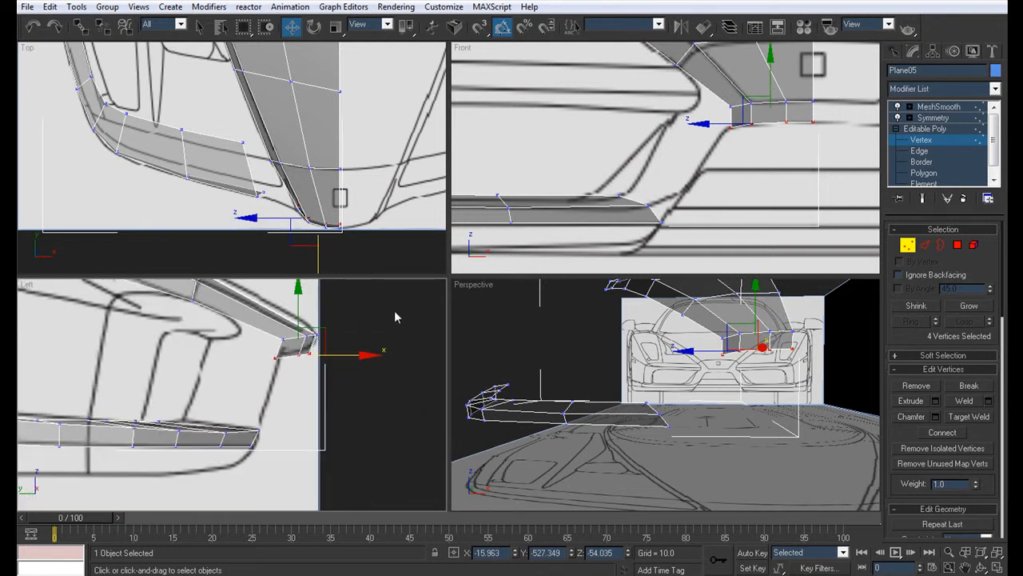
alt+middle_drag(766, 403, 722, 402)
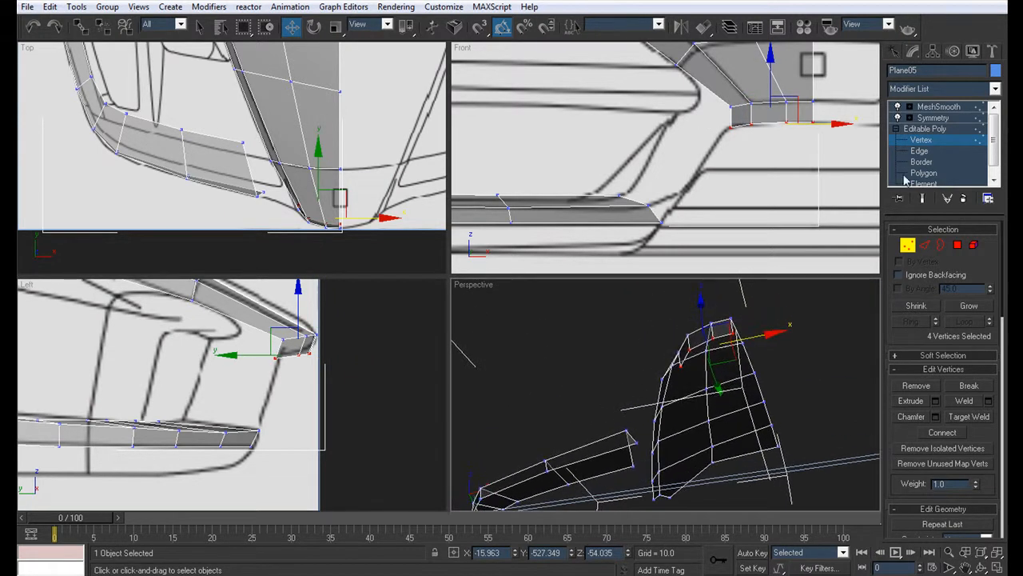
click(919, 150)
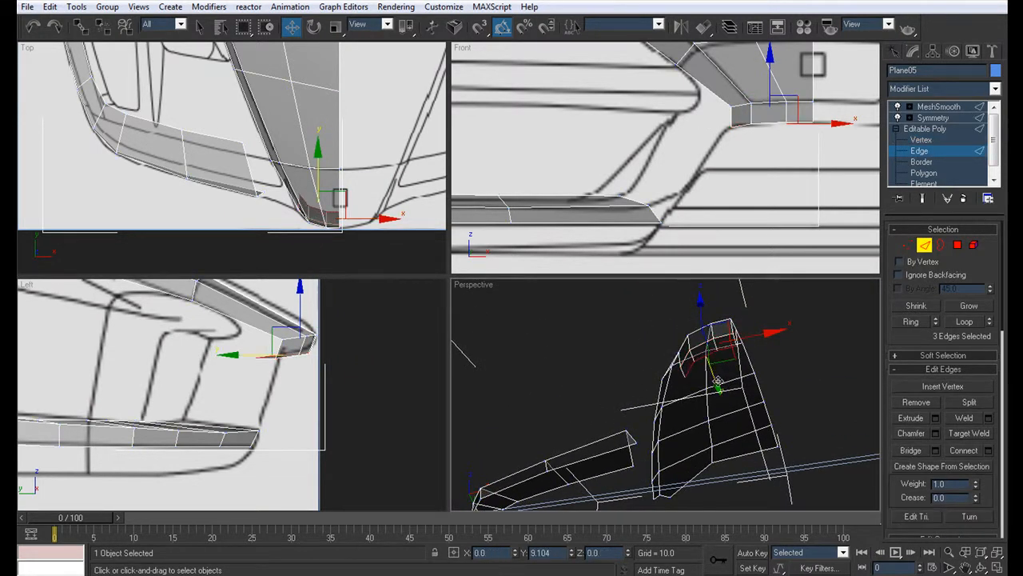
shift+drag(720, 384, 719, 385)
Step: Shade the perspective view and extrude the six lower outer edges of the bumper strip inward to form its underside
key(alt+w)
key(F3)
mouse_move(530, 318)
alt+middle_down()
mouse_move(652, 352)
mouse_move(520, 360)
mouse_move(464, 340)
mouse_move(479, 384)
mouse_move(487, 293)
mouse_move(498, 365)
mouse_move(619, 440)
mouse_move(589, 424)
mouse_move(554, 348)
mouse_move(551, 304)
mouse_move(500, 412)
mouse_move(520, 354)
mouse_move(511, 343)
alt+middle_up()
scroll(473, 346, up, 5)
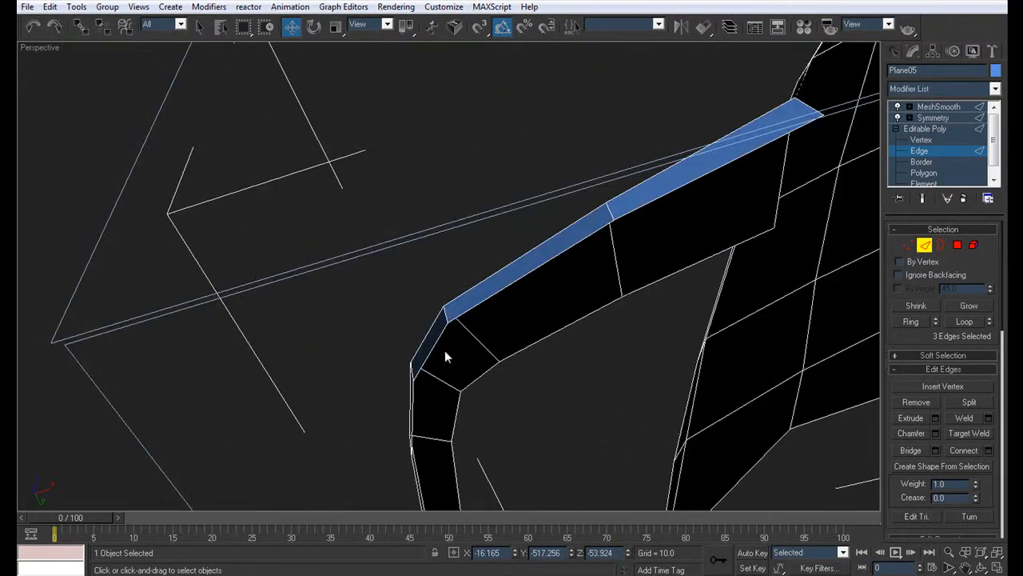
scroll(347, 213, down, 6)
alt+middle_drag(347, 212, 439, 325)
scroll(439, 324, up, 4)
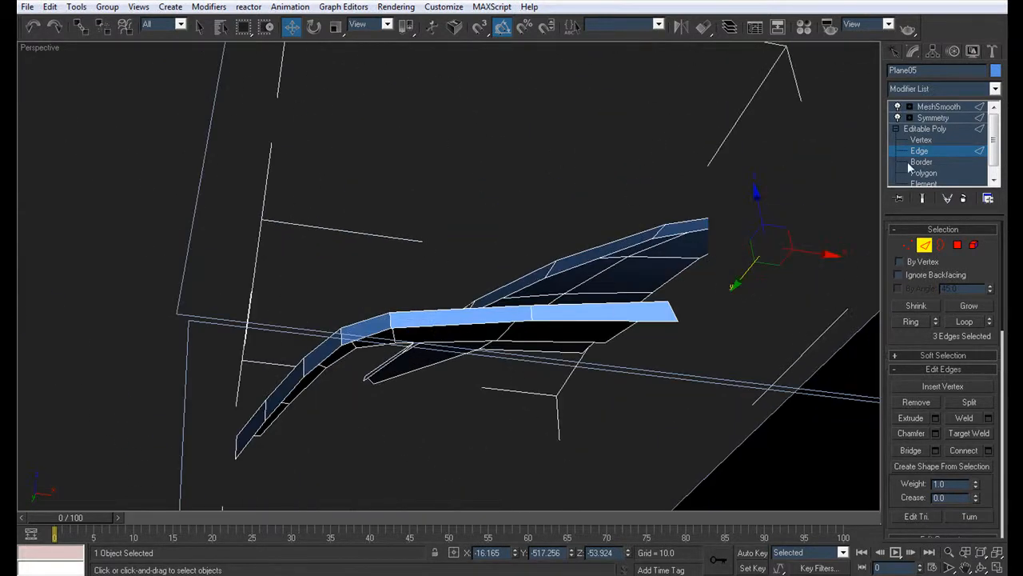
click(577, 320)
ctrl+click(450, 325)
ctrl+click(371, 337)
ctrl+click(312, 368)
ctrl+click(286, 398)
ctrl+click(254, 439)
alt+middle_drag(574, 295, 544, 228)
middle_drag(311, 340, 339, 293)
shift+drag(305, 341, 307, 372)
alt+middle_drag(280, 304, 471, 415)
Step: Return to the four-view layout and change the Front view to a Bottom view framed on the bumper strip
key(alt+w)
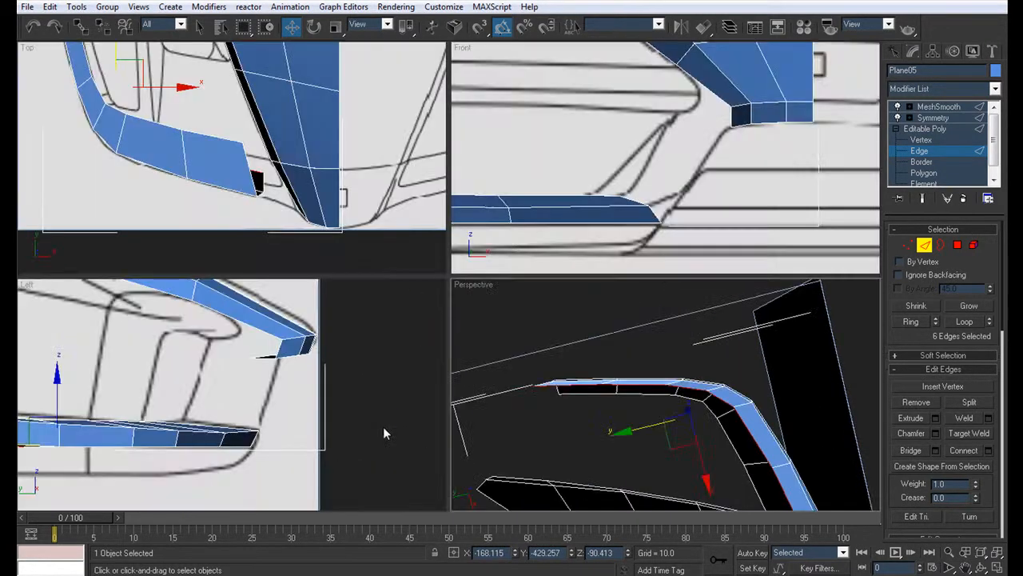
scroll(196, 372, up, 1)
middle_drag(622, 125, 726, 120)
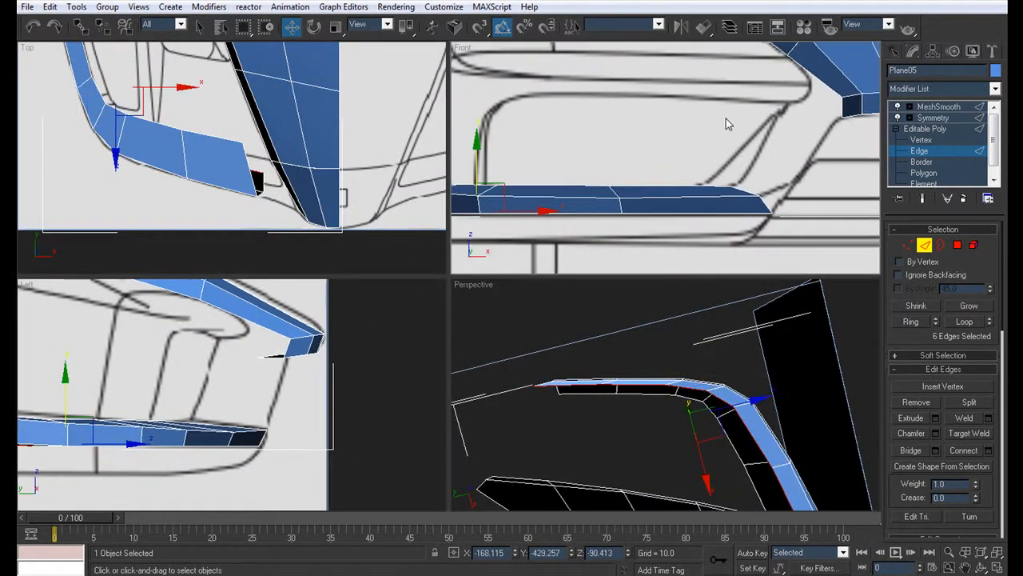
right_click(462, 48)
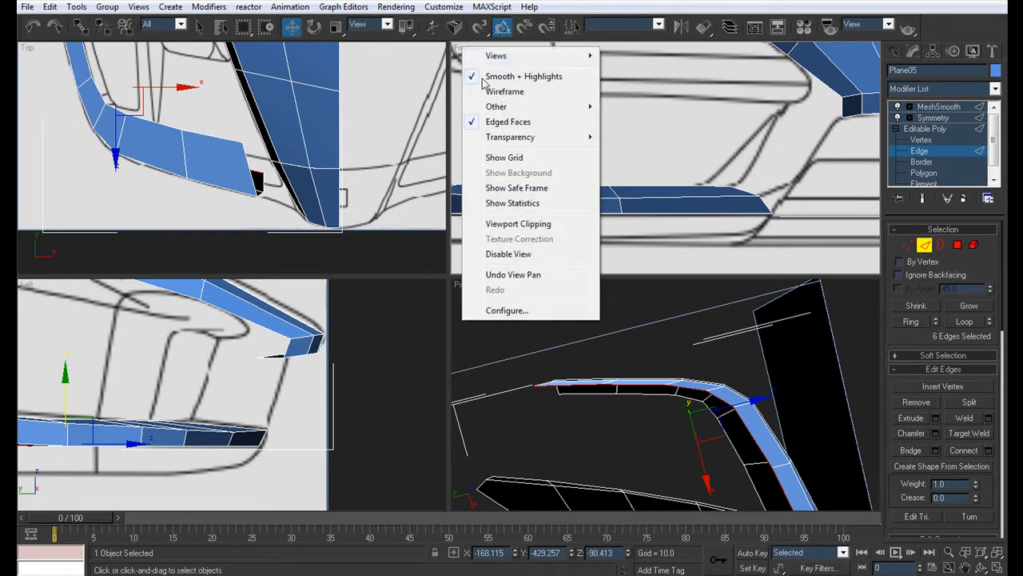
mouse_move(562, 63)
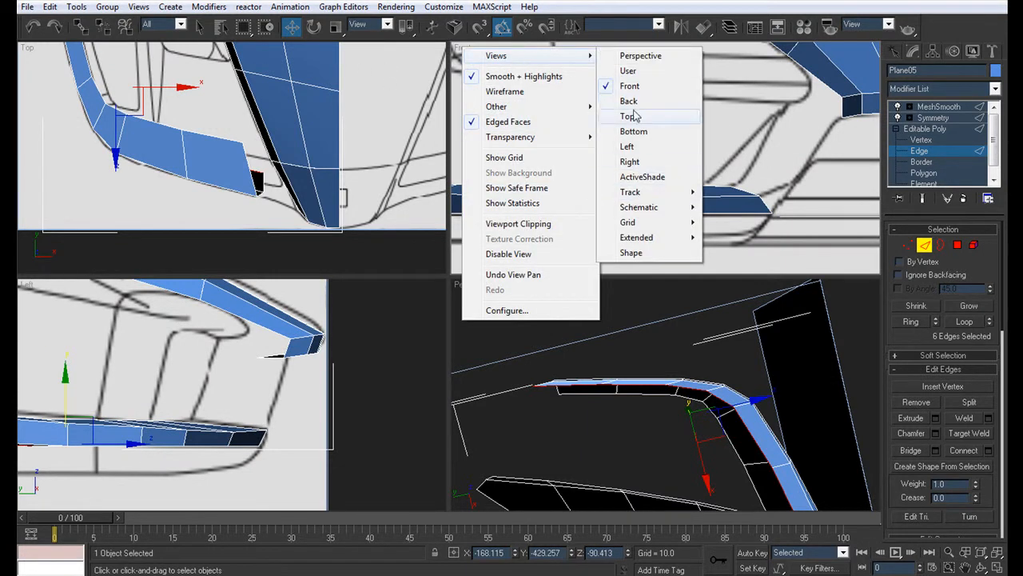
click(623, 135)
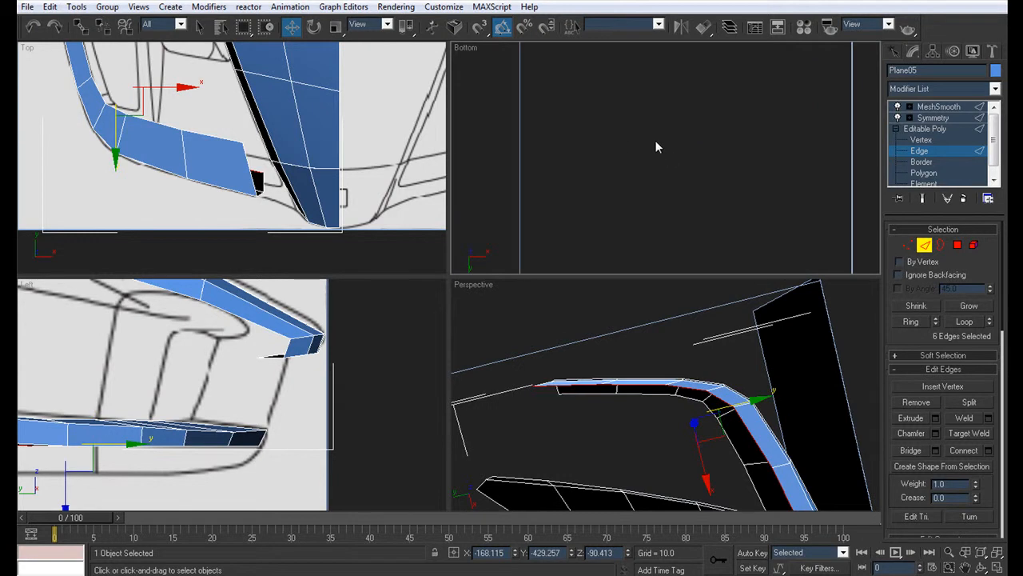
key(z)
middle_drag(652, 137, 620, 181)
middle_drag(591, 225, 655, 118)
scroll(655, 118, up, 2)
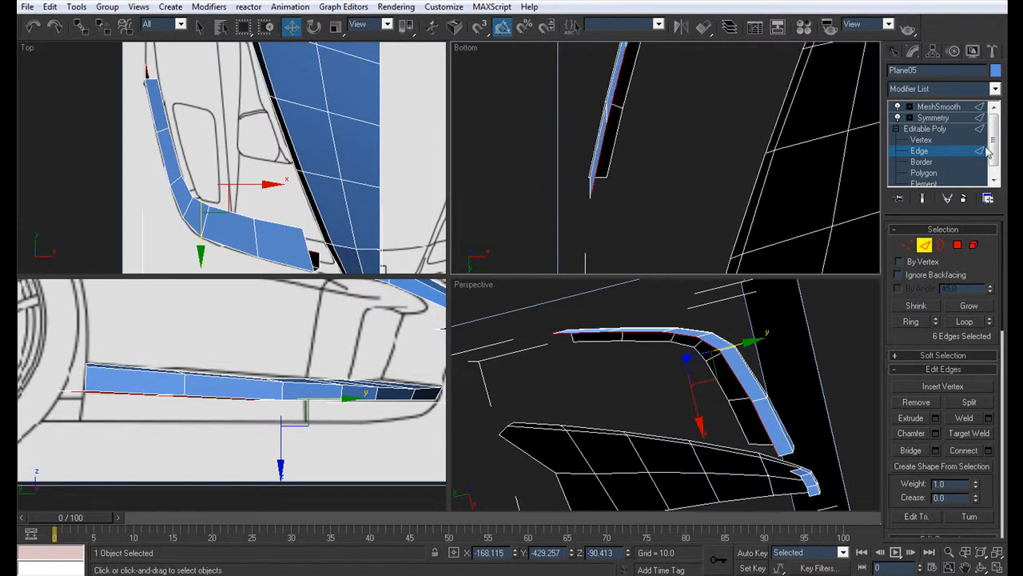
Step: Move the inner vertices of the new underside along the bumper's rear side stretch to even out its width in the Bottom view
click(947, 140)
drag(592, 200, 633, 156)
click(607, 123)
middle_drag(613, 114, 558, 214)
drag(580, 196, 610, 167)
middle_drag(595, 164, 561, 243)
click(548, 217)
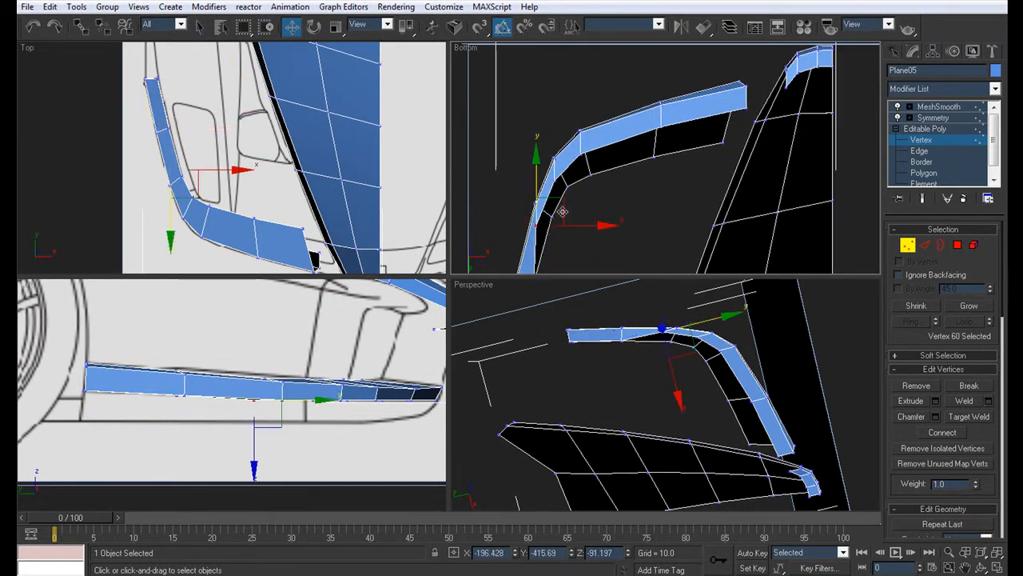
Step: Move the underside's inner vertices around the bumper's corner to even out its width, and check the strip in perspective
click(555, 181)
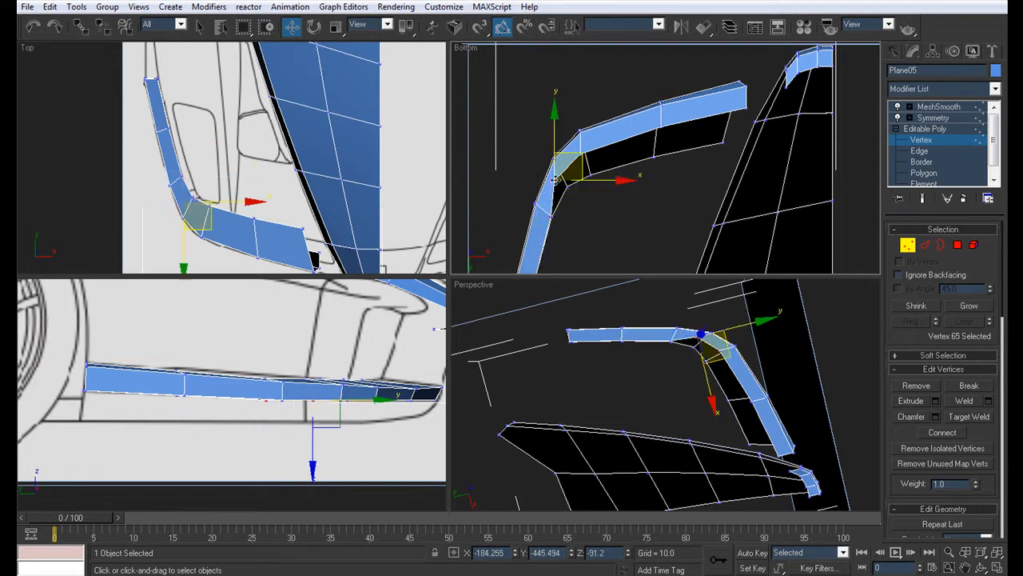
drag(582, 159, 605, 140)
click(581, 153)
middle_drag(859, 76, 789, 88)
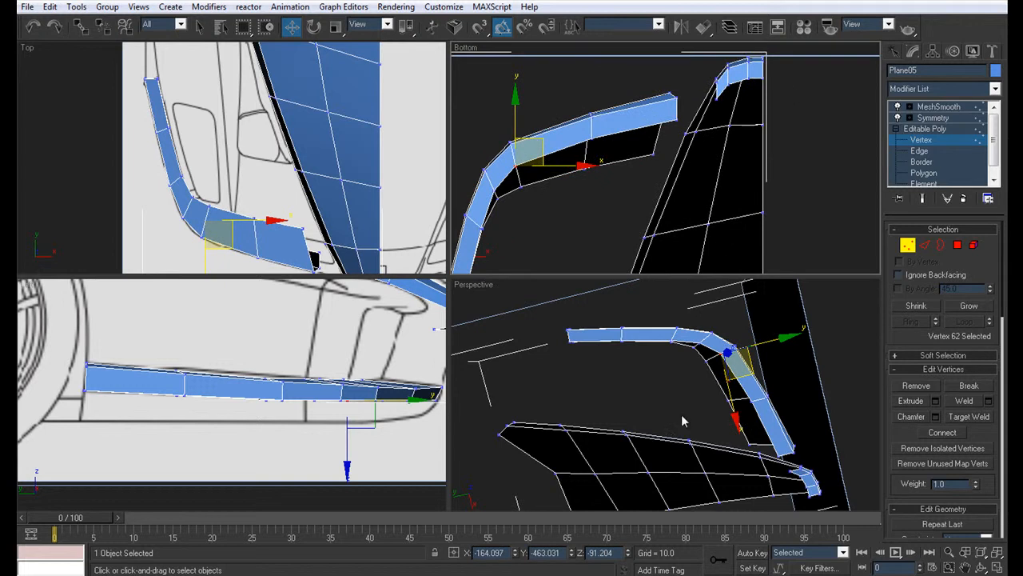
alt+middle_drag(667, 374, 658, 384)
key(alt+w)
alt+middle_drag(596, 266, 486, 389)
alt+middle_drag(567, 291, 642, 288)
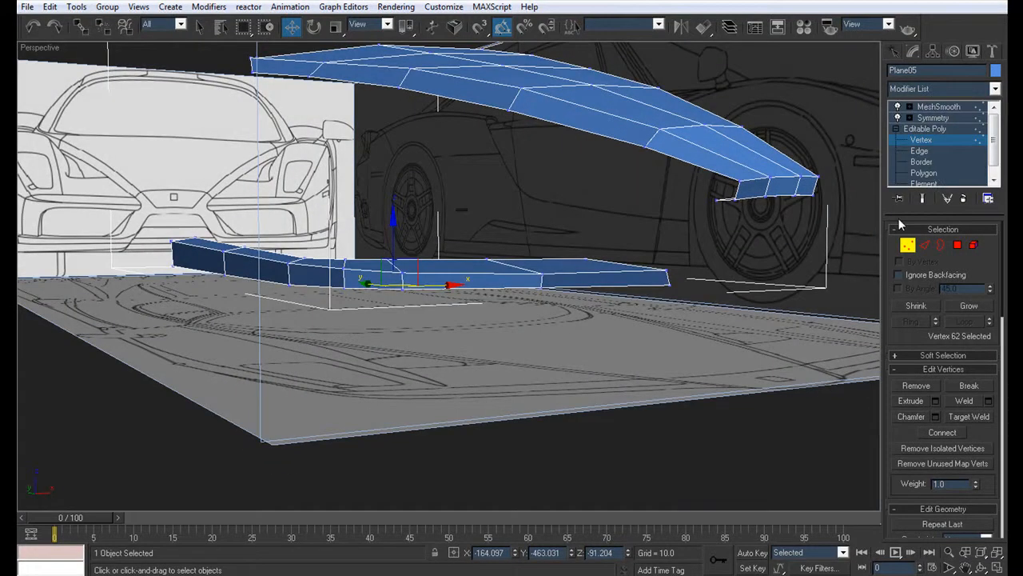
Step: Delete the top and outer-face polygons of the bumper strip, keeping only its underside
alt+middle_drag(753, 236, 638, 216)
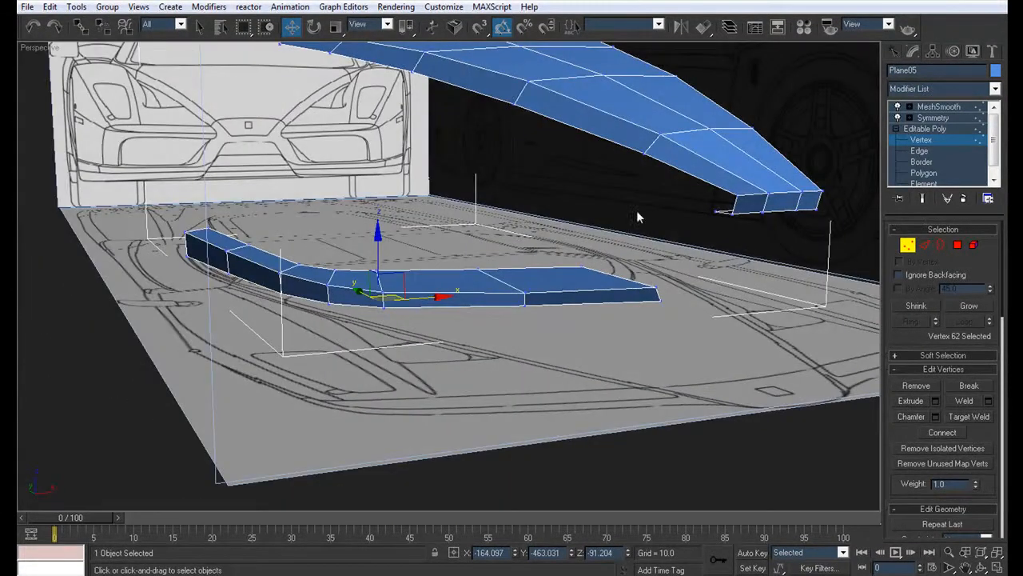
click(924, 172)
alt+middle_drag(537, 270, 533, 258)
click(538, 263)
ctrl+click(498, 269)
ctrl+click(332, 260)
ctrl+click(333, 259)
ctrl+click(307, 258)
ctrl+click(307, 269)
ctrl+click(265, 264)
ctrl+click(264, 252)
ctrl+click(224, 246)
ctrl+click(226, 254)
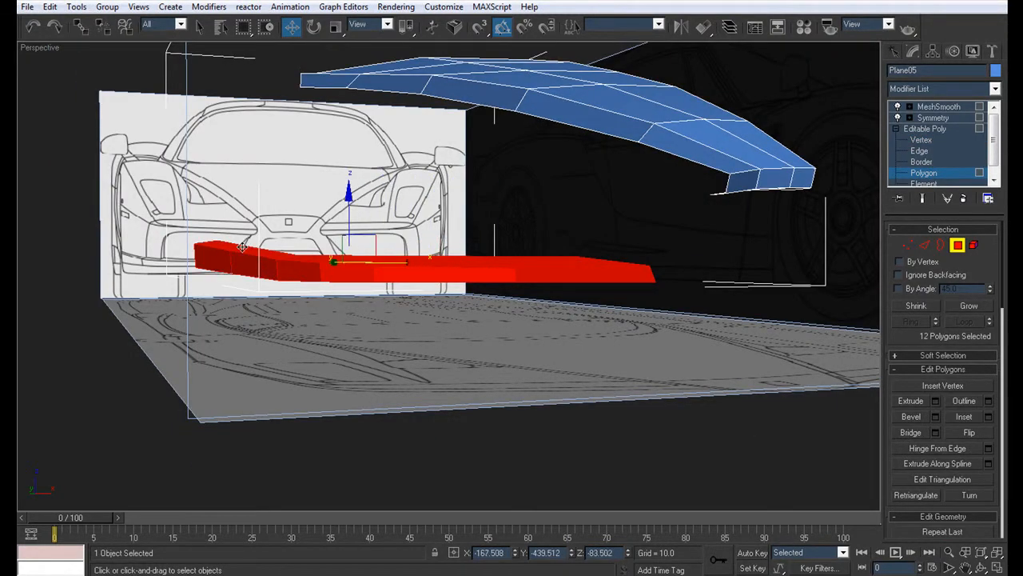
key(Delete)
Step: Delete the three front-face polygons at the tip of the nose, keeping only the nose's underside lip
alt+middle_drag(325, 293, 188, 343)
alt+middle_drag(357, 328, 446, 383)
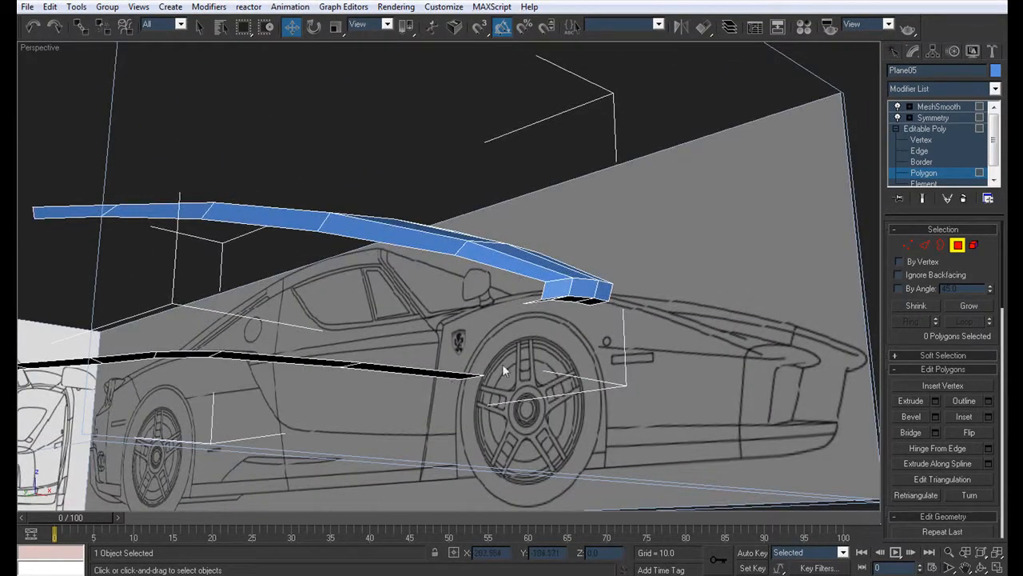
mouse_move(491, 281)
alt+middle_down()
mouse_move(483, 320)
mouse_move(496, 317)
mouse_move(476, 290)
alt+middle_up()
click(536, 287)
ctrl+click(563, 283)
ctrl+click(589, 283)
key(Delete)
Step: Select the outer edges of the nose lip and of the bumper's underside strip
alt+middle_drag(488, 299, 450, 357)
scroll(520, 206, down, 4)
scroll(450, 357, up, 3)
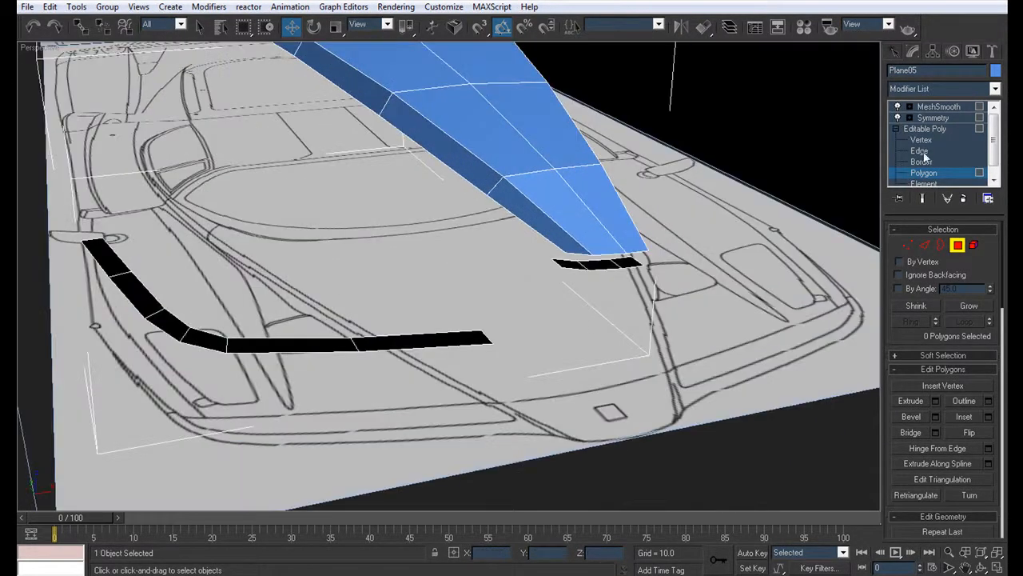
click(919, 150)
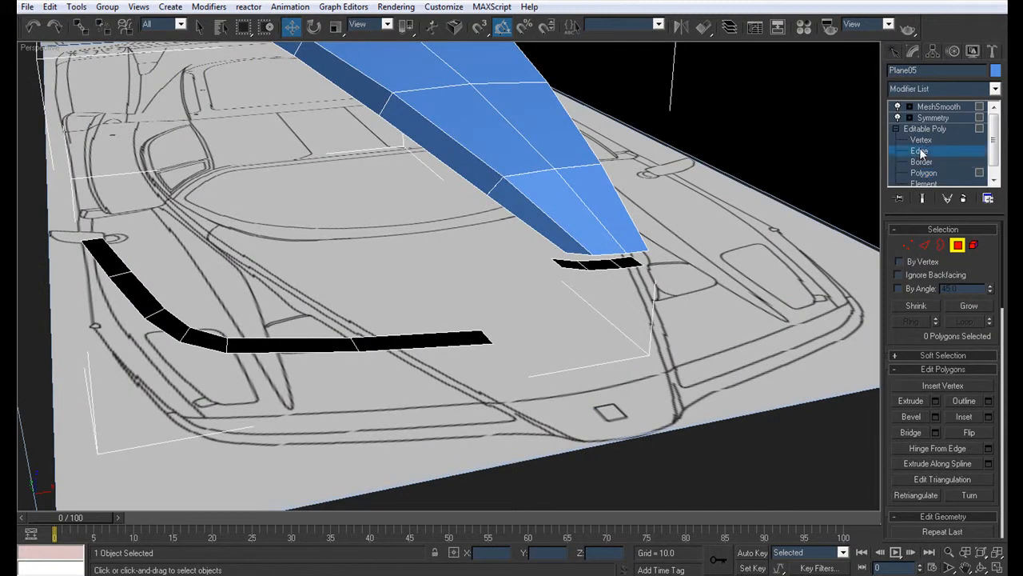
click(633, 266)
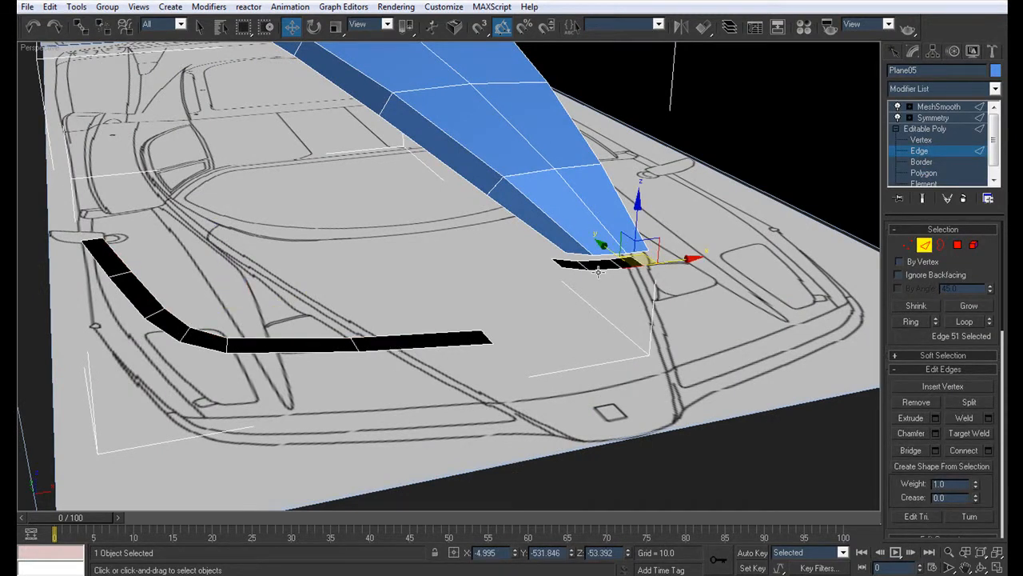
ctrl+click(371, 349)
ctrl+click(309, 352)
ctrl+click(200, 346)
ctrl+click(169, 336)
ctrl+click(135, 307)
ctrl+click(97, 259)
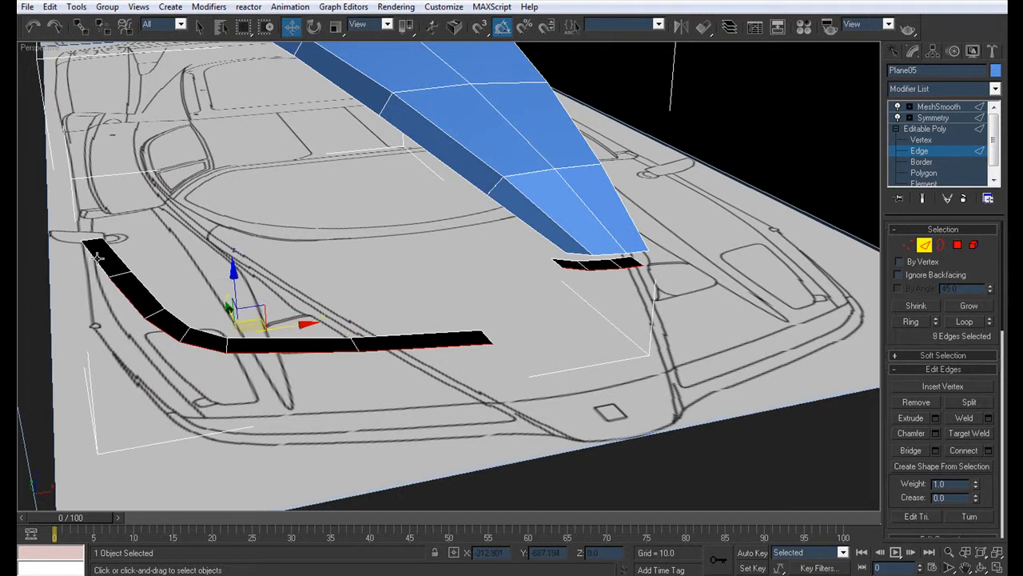
middle_drag(342, 333, 327, 338)
Step: Return to the four-view layout, change the Bottom view back to Front, and frame the nose lip and bumper strip
key(alt+w)
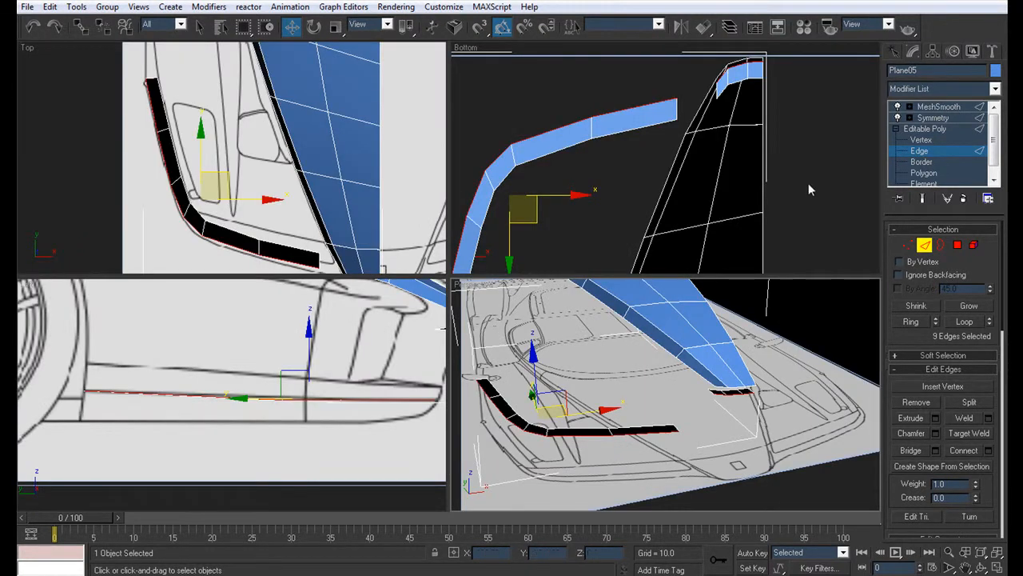
key(f)
middle_drag(380, 359, 253, 429)
middle_drag(637, 199, 755, 121)
middle_drag(702, 184, 705, 176)
middle_drag(645, 207, 655, 202)
scroll(633, 211, up, 2)
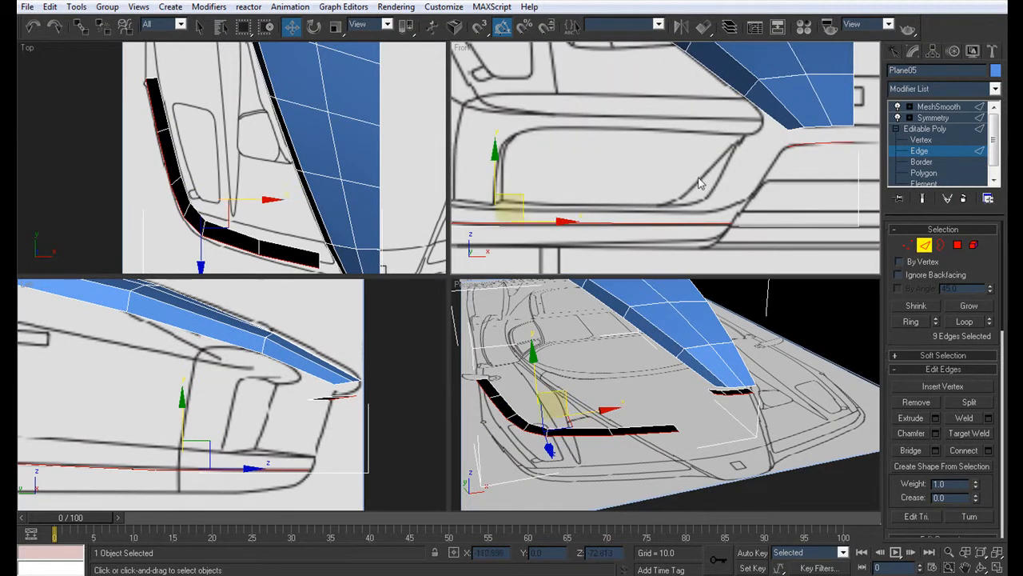
Step: Extrude the bumper strip's inner end edge and target-weld its two new vertices to the outer end of the nose lip
alt+middle_drag(628, 409, 649, 483)
scroll(674, 429, up, 3)
click(640, 490)
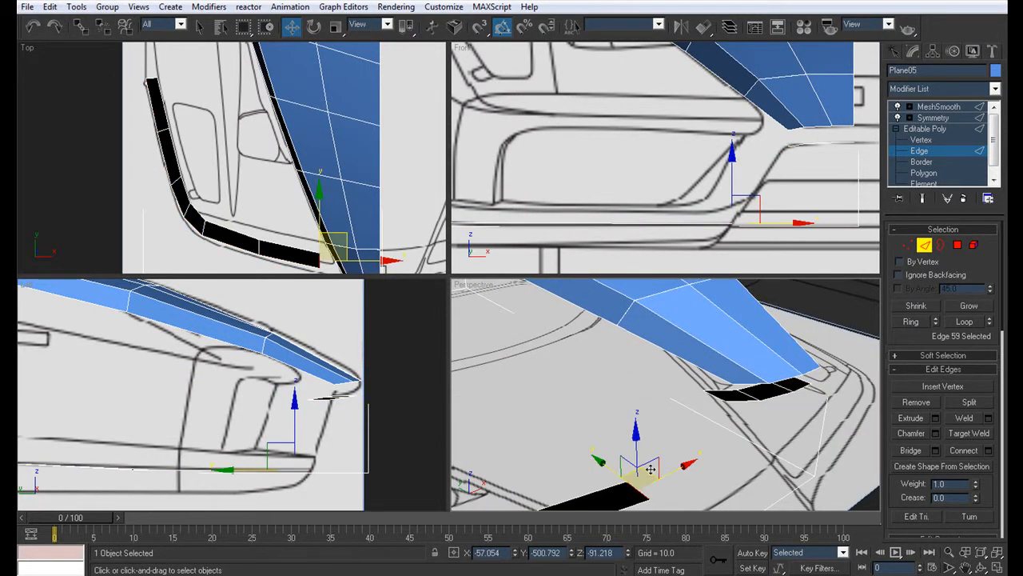
key(1)
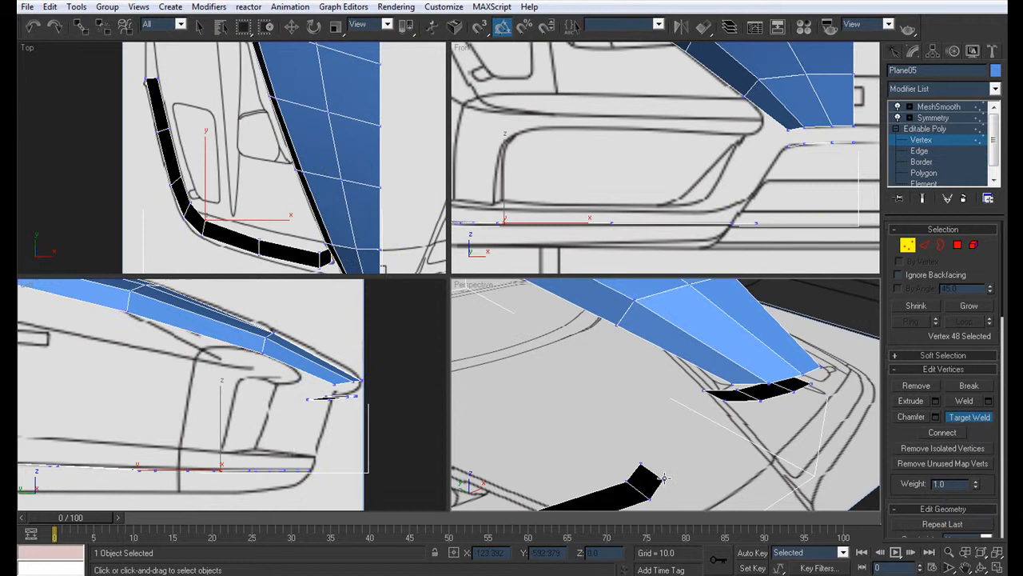
click(721, 399)
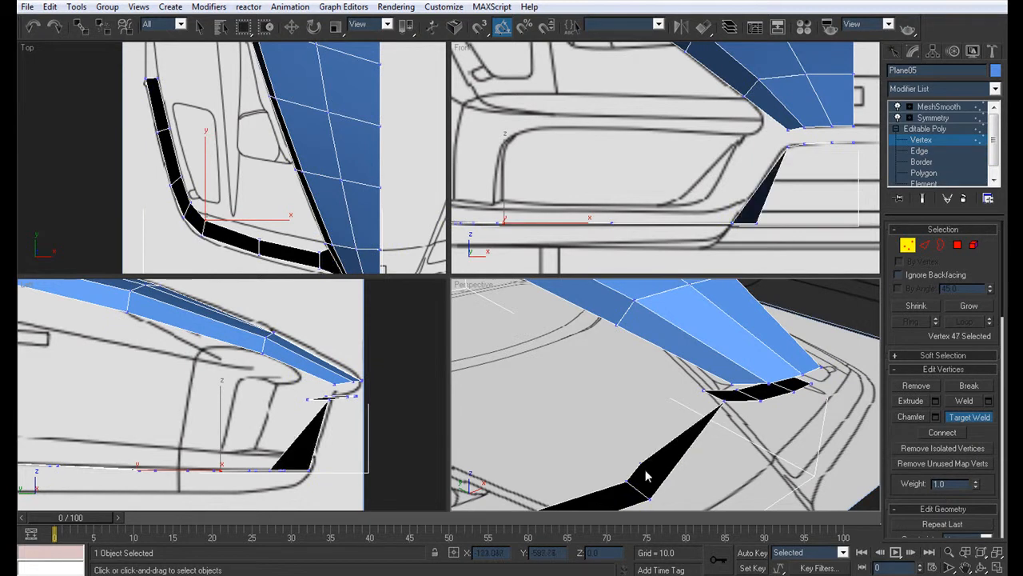
click(704, 390)
Step: Select the outer edge loop of the joined nose and bumper strip and extrude it slightly upward in the Front view
alt+middle_drag(650, 444, 613, 405)
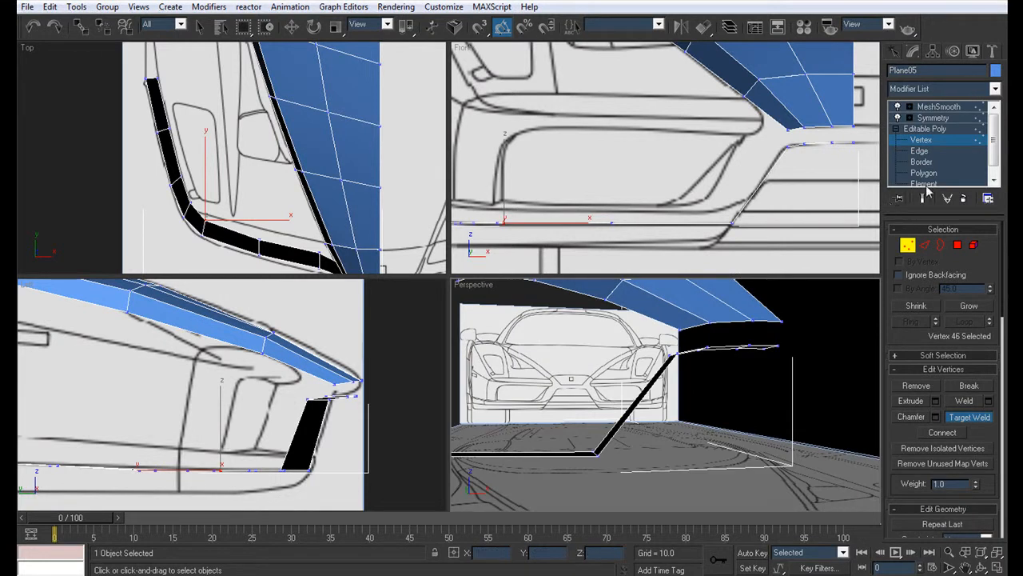
click(924, 152)
alt+middle_drag(686, 392, 729, 314)
click(732, 314)
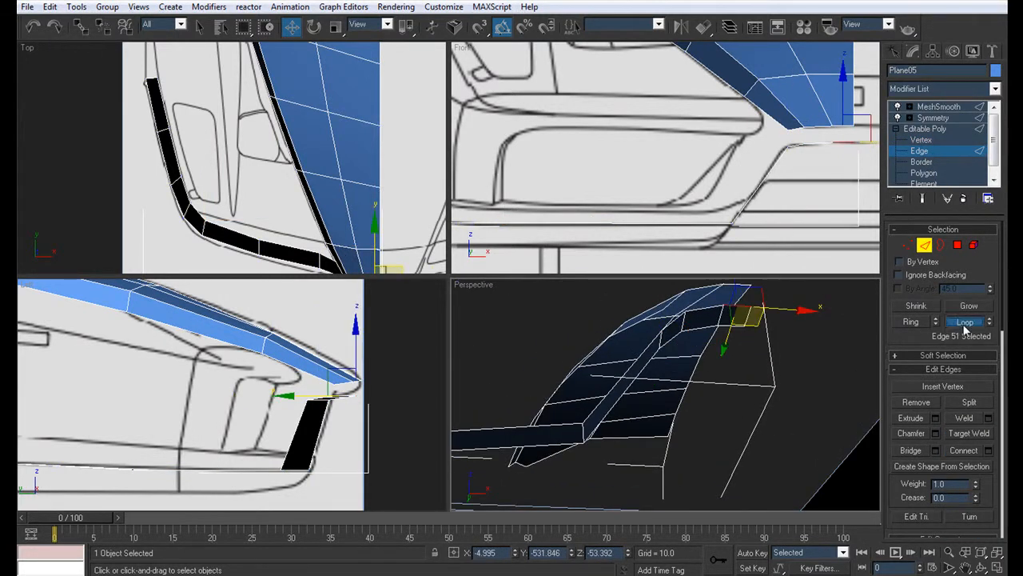
click(965, 321)
middle_drag(566, 395, 539, 444)
middle_click(742, 174)
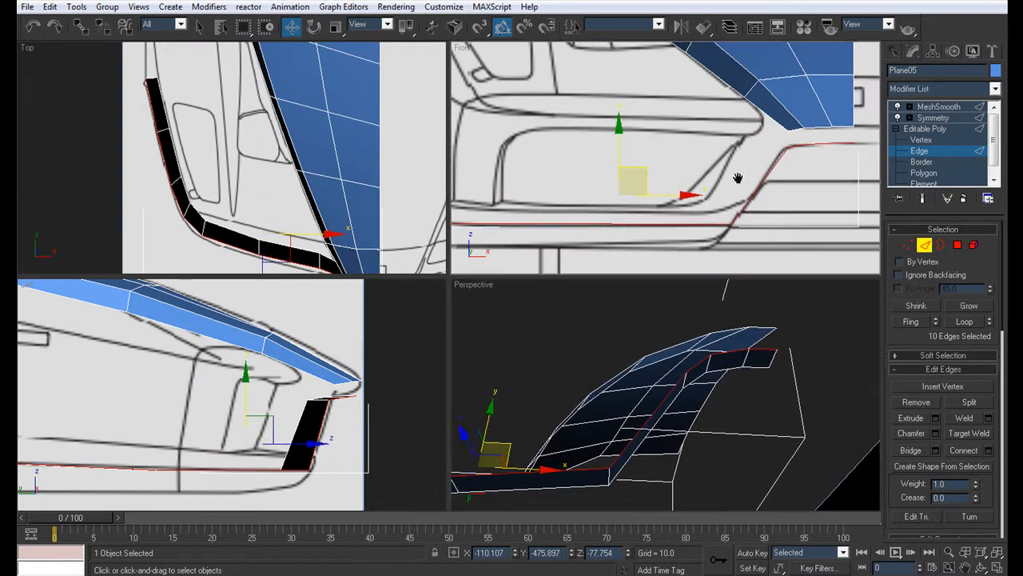
shift+drag(620, 148, 618, 142)
Step: Move the upper vertex at the strip's inner bend up and outward to match the blueprint in the Front view
click(921, 140)
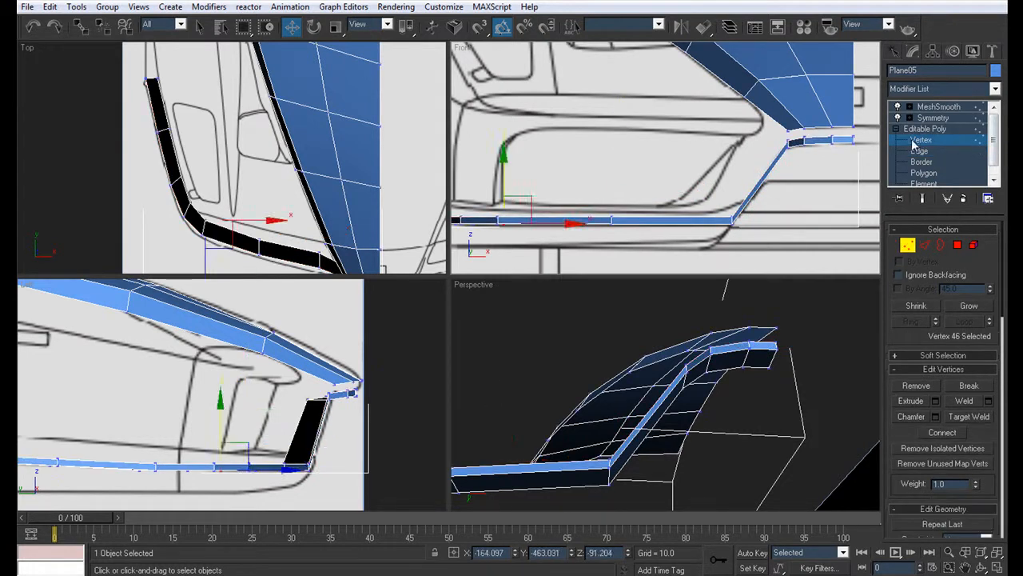
click(969, 416)
scroll(769, 177, up, 4)
scroll(743, 180, down, 2)
key(w)
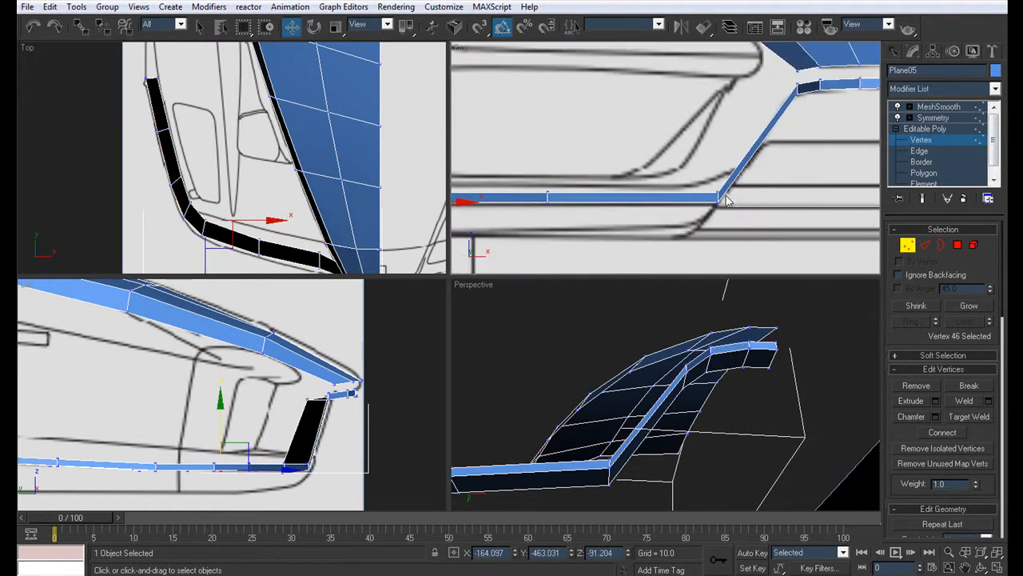
key(alt+w)
click(554, 346)
drag(581, 318, 553, 299)
Step: Raise the next three upper vertices along the bumper's front stretch to the blueprint line below the air intake
middle_drag(553, 299, 850, 279)
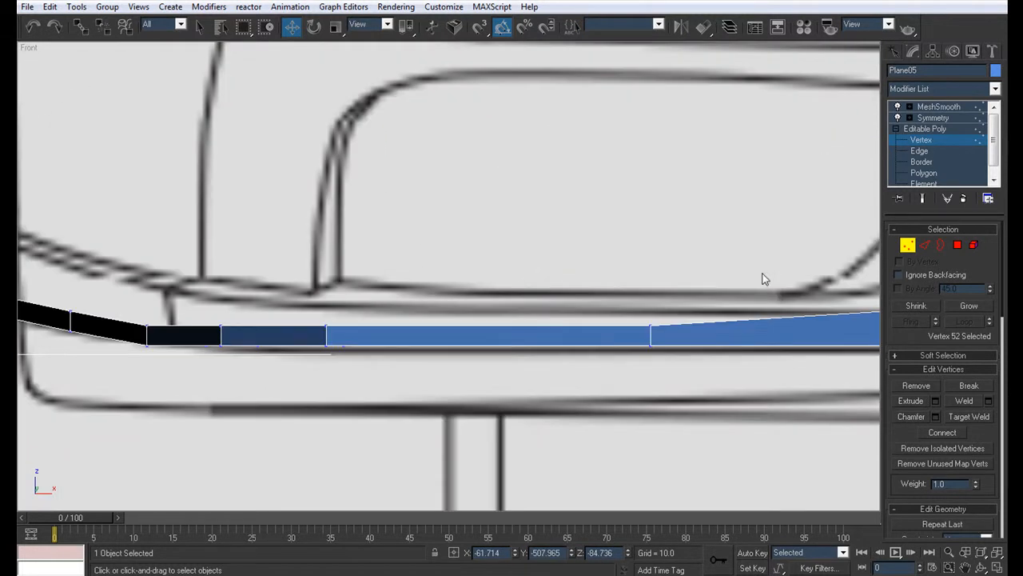
click(650, 327)
drag(649, 327, 650, 311)
click(326, 326)
drag(324, 277, 322, 260)
click(222, 327)
drag(223, 327, 198, 273)
Step: Raise the three remaining upper vertices around the bumper's outer corner to follow the blueprint's curved line
middle_drag(199, 274, 279, 296)
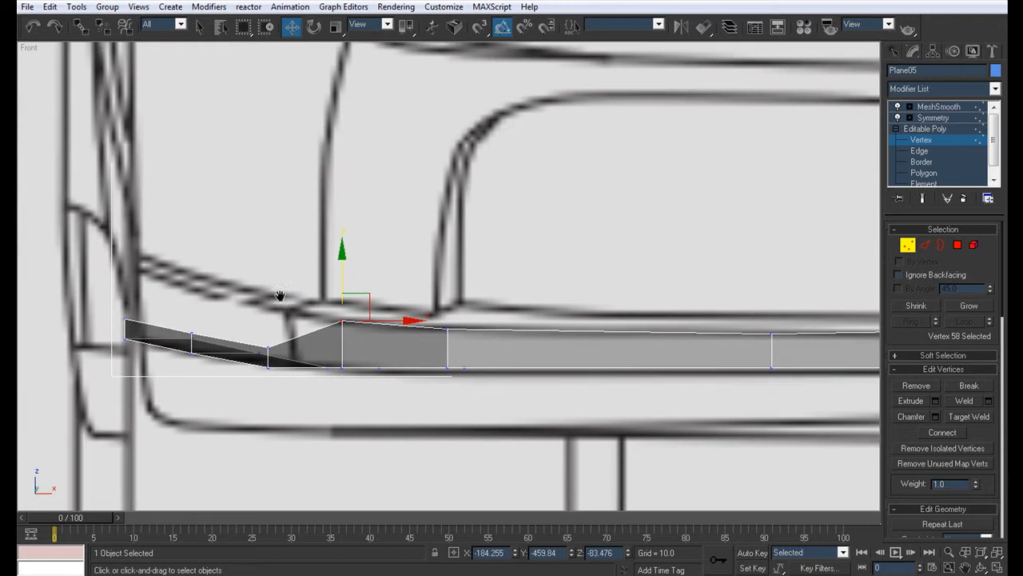
click(266, 352)
drag(278, 321, 278, 283)
click(190, 336)
drag(193, 300, 191, 255)
click(126, 318)
drag(124, 275, 136, 223)
scroll(290, 312, down, 3)
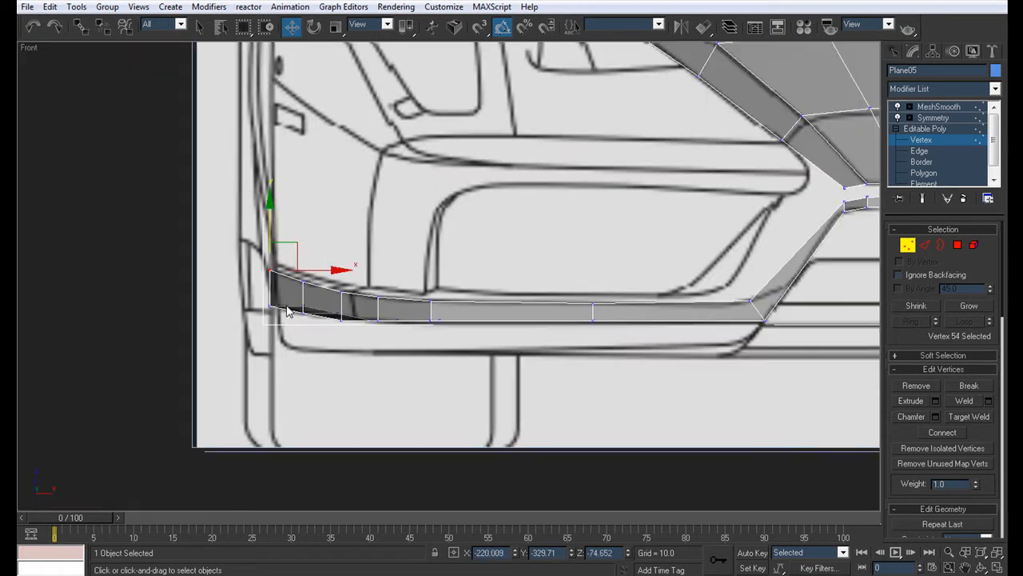
Step: Examine the reshaped front strip in shaded perspective and against the Left and Front blueprints
key(alt+w)
middle_drag(660, 375, 725, 358)
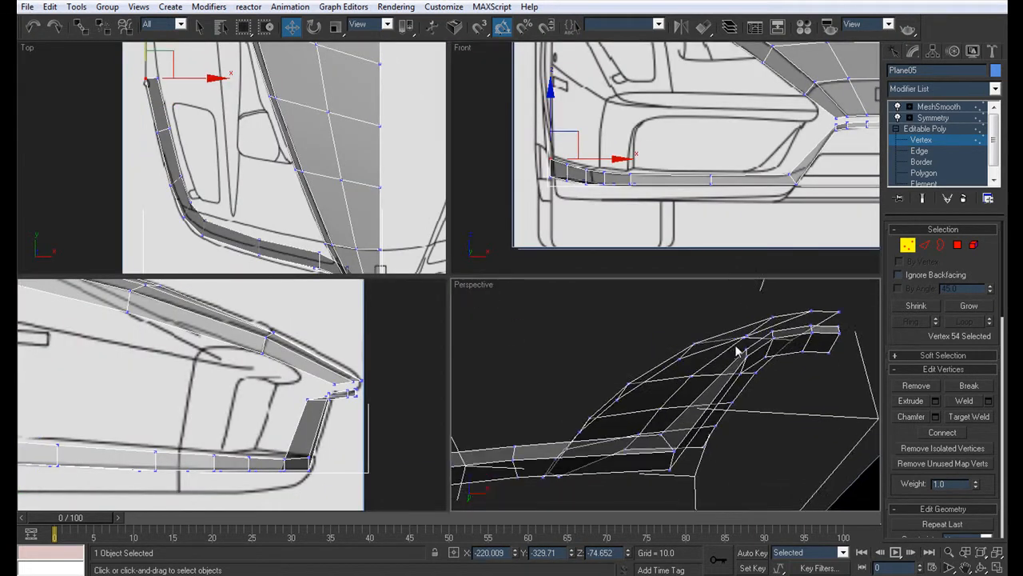
key(alt+w)
alt+middle_drag(548, 339, 552, 380)
scroll(552, 380, down, 4)
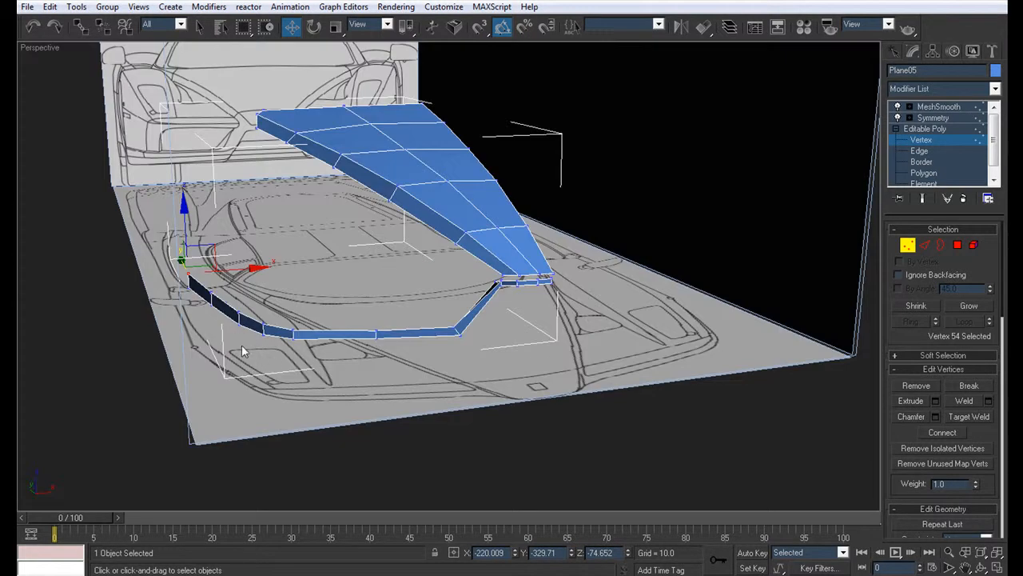
key(alt+w)
middle_drag(140, 388, 227, 360)
key(alt+x)
middle_drag(292, 395, 185, 374)
scroll(185, 373, up, 2)
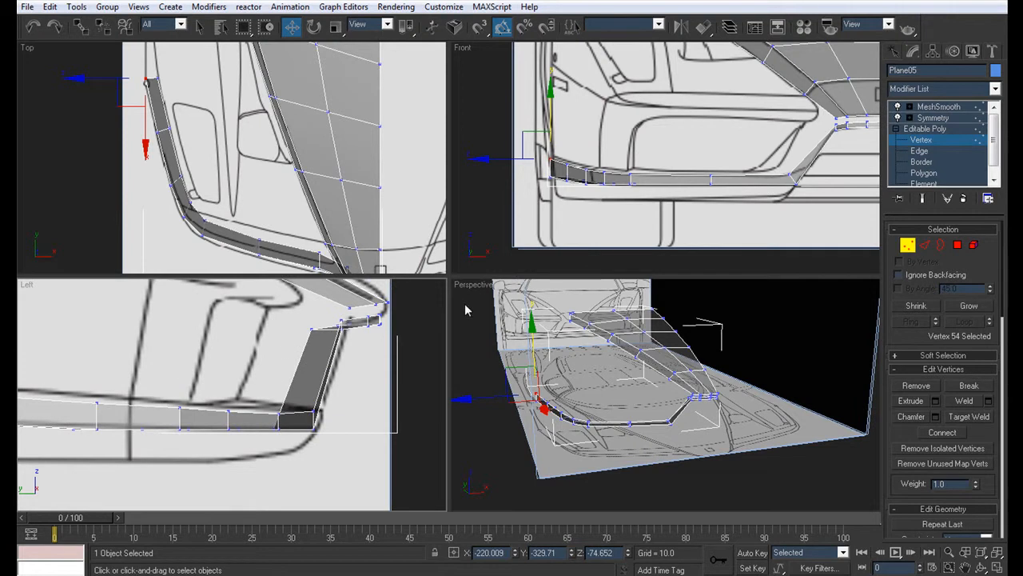
scroll(685, 178, up, 4)
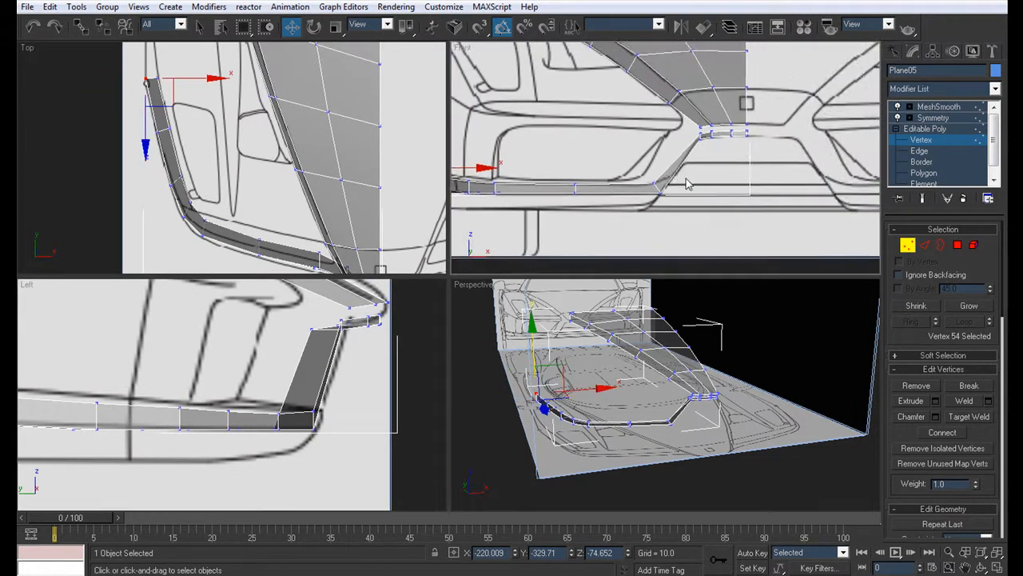
Step: Connect the long edges of the slanted section between bumper and nose with two segments
key(alt+w)
click(927, 150)
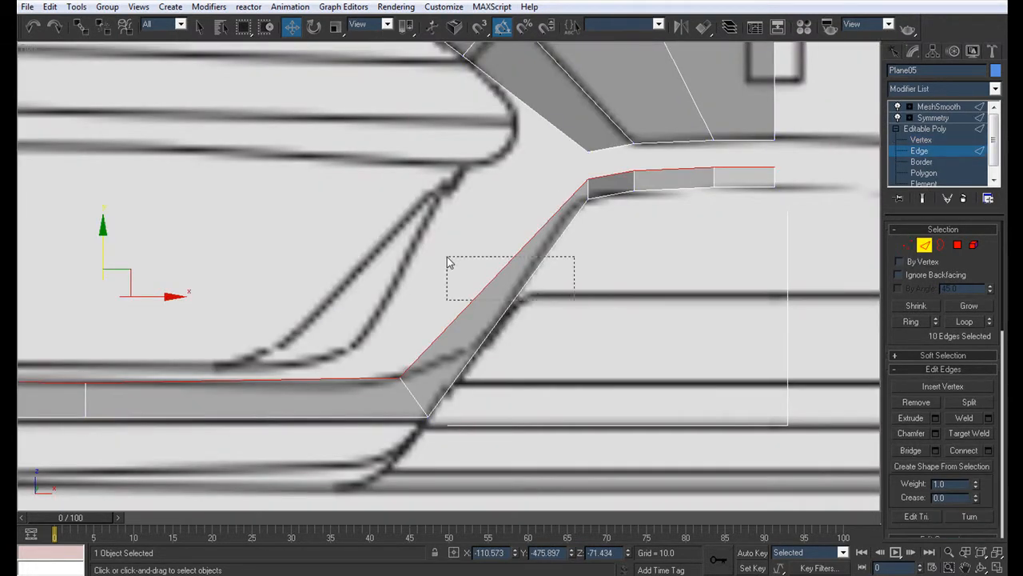
drag(447, 258, 448, 259)
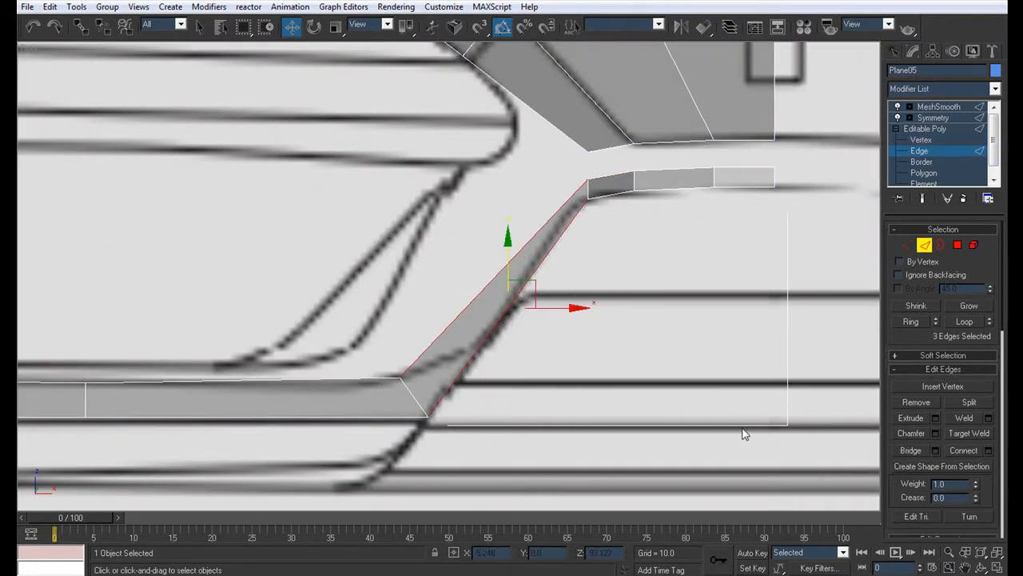
click(989, 451)
click(505, 259)
click(508, 334)
Step: Move the two new upper vertices of the slanted section inward so the strip narrows along the blueprint line
click(921, 140)
scroll(364, 360, up, 2)
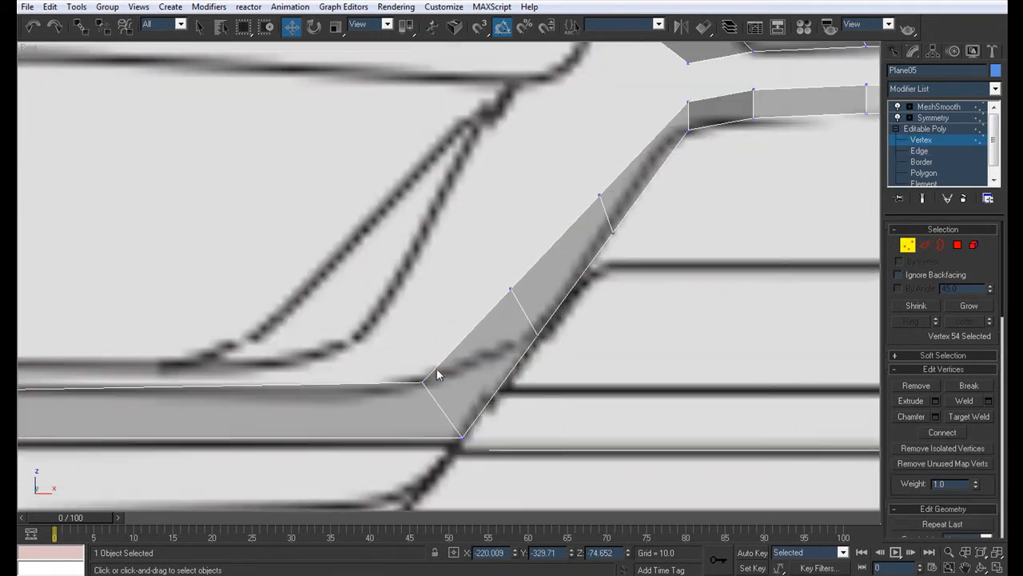
click(511, 289)
drag(531, 263, 549, 302)
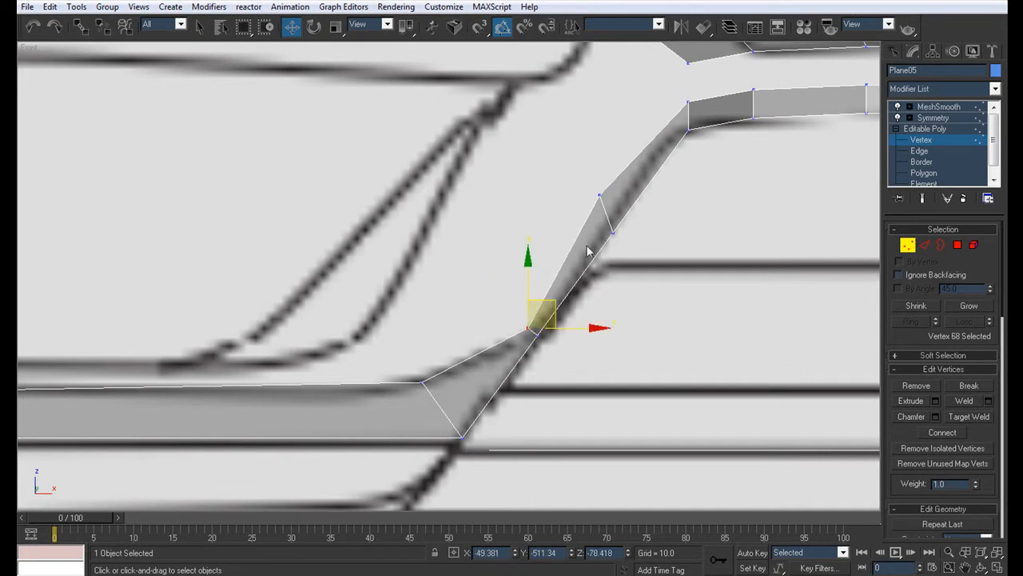
click(600, 197)
drag(628, 177, 636, 197)
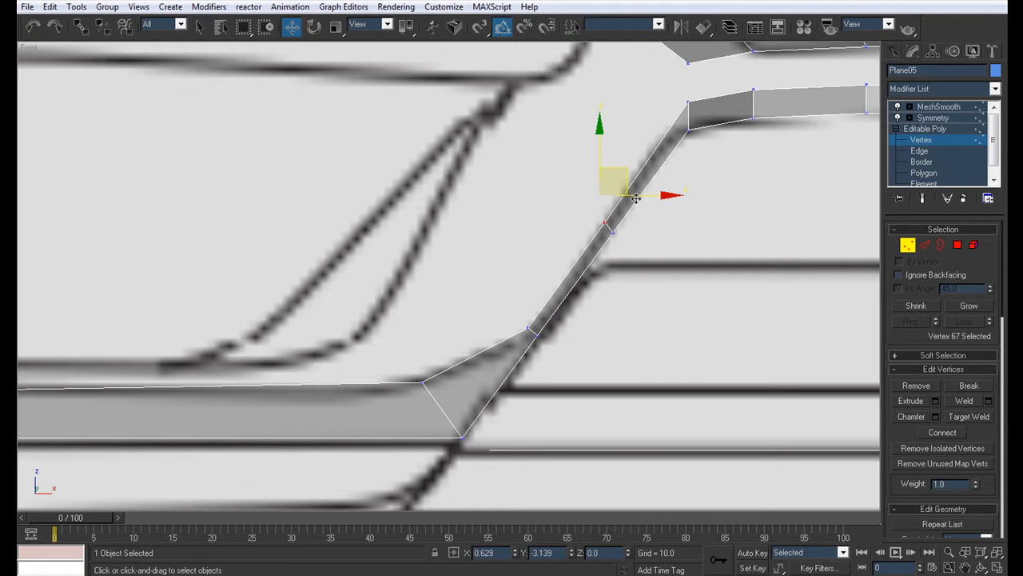
Step: Select the four upper vertices of the nose lip and lower them slightly in the Front view
scroll(551, 240, down, 5)
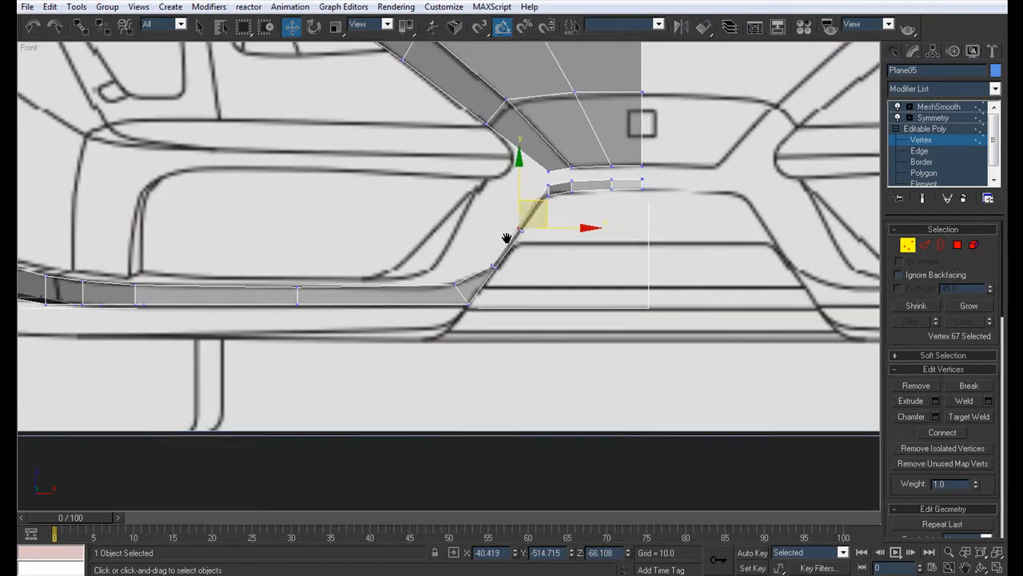
scroll(507, 239, up, 3)
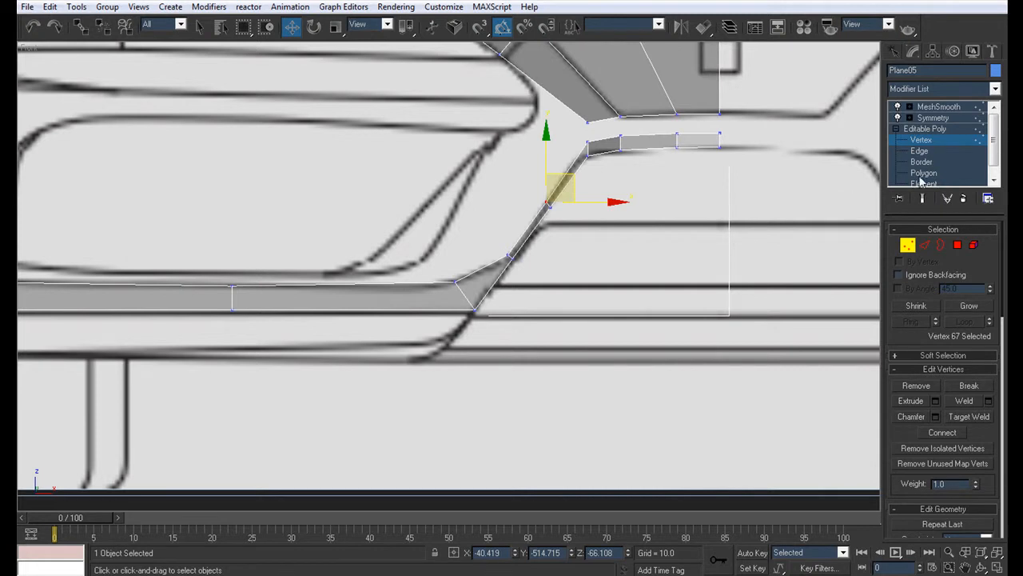
middle_drag(596, 199, 482, 308)
scroll(482, 299, up, 2)
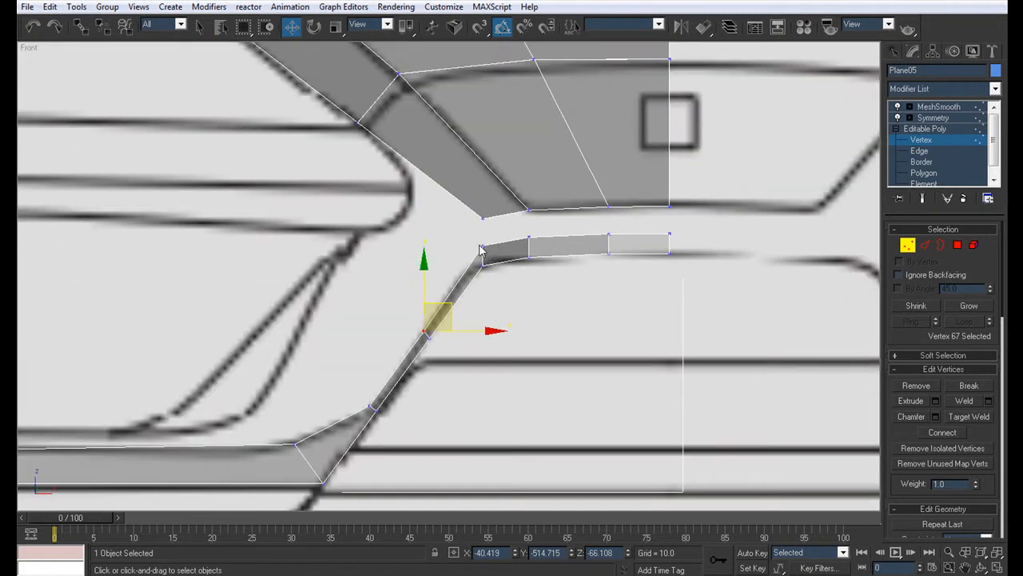
click(485, 250)
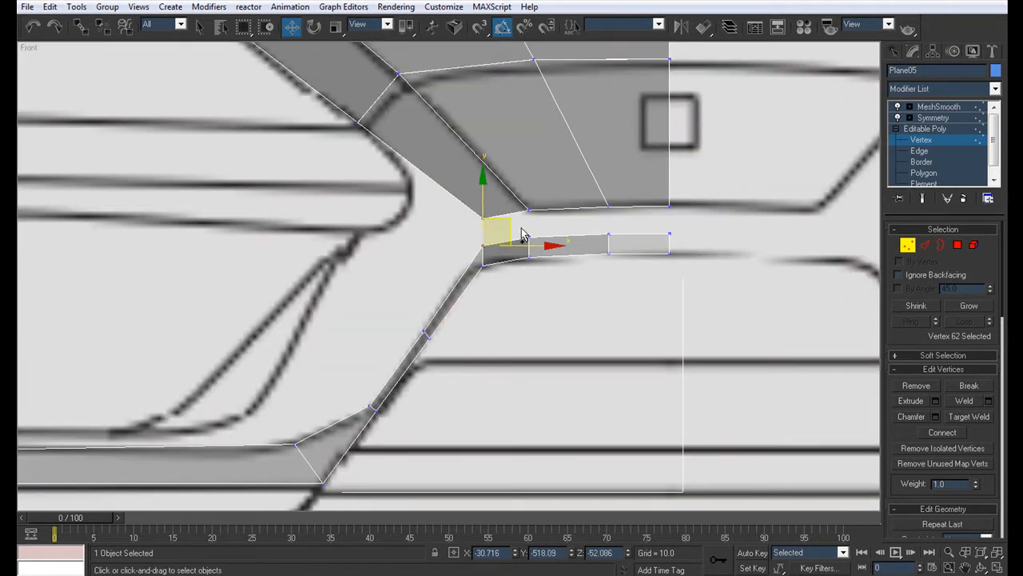
ctrl+click(529, 238)
ctrl+click(609, 235)
ctrl+click(669, 234)
drag(572, 186, 574, 191)
Step: Move the nose lip's four selected vertices slightly forward in the Left view to match the blueprint's front outline
key(alt+w)
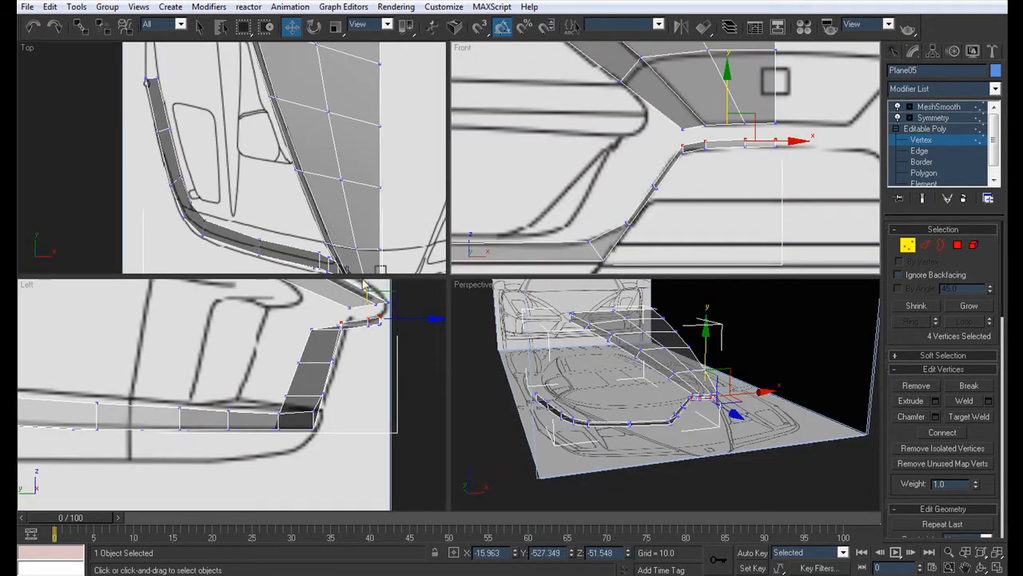
middle_drag(370, 308, 384, 237)
middle_drag(345, 399, 313, 422)
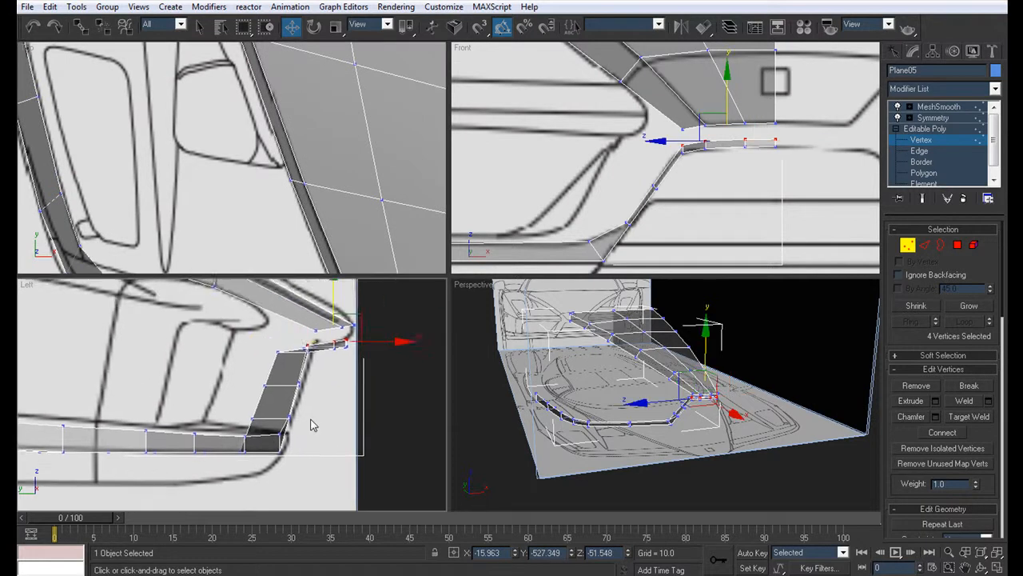
scroll(312, 422, up, 2)
drag(410, 318, 414, 319)
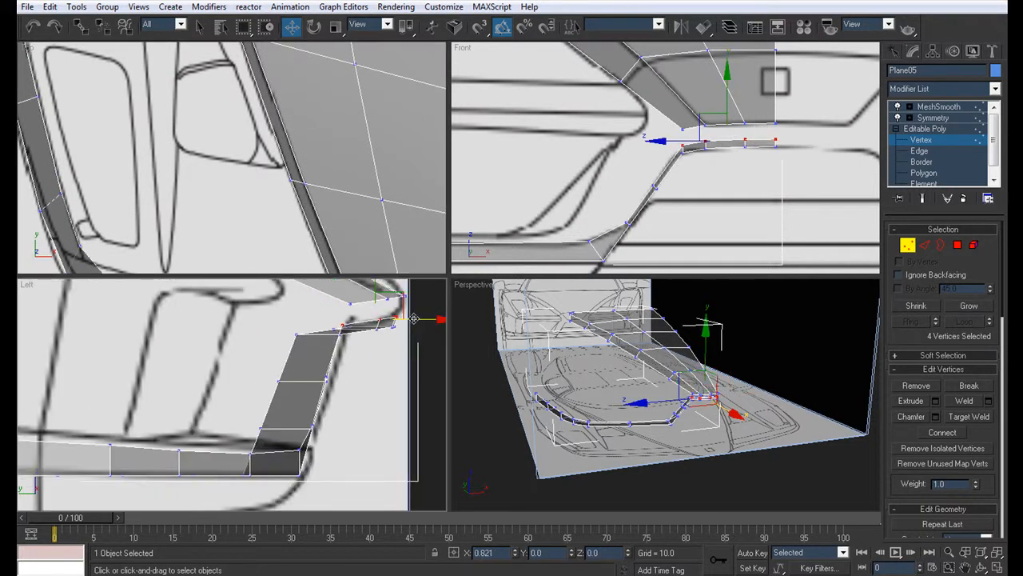
Step: Select the slanted section's two intermediate outer vertices and nudge them front-to-back against the blueprint line in the Left view
click(325, 373)
ctrl+click(310, 428)
drag(384, 402, 383, 402)
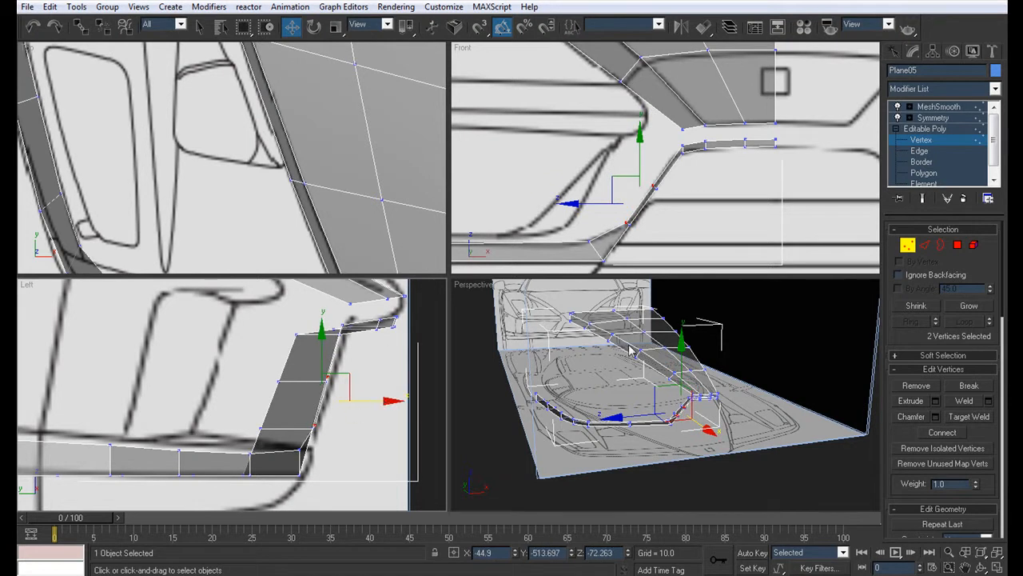
Step: Select the entire upper edge loop of the nose and bumper strip and extrude it straight up about 3 units
click(919, 152)
click(756, 140)
ctrl+click(727, 141)
ctrl+click(697, 143)
ctrl+click(673, 161)
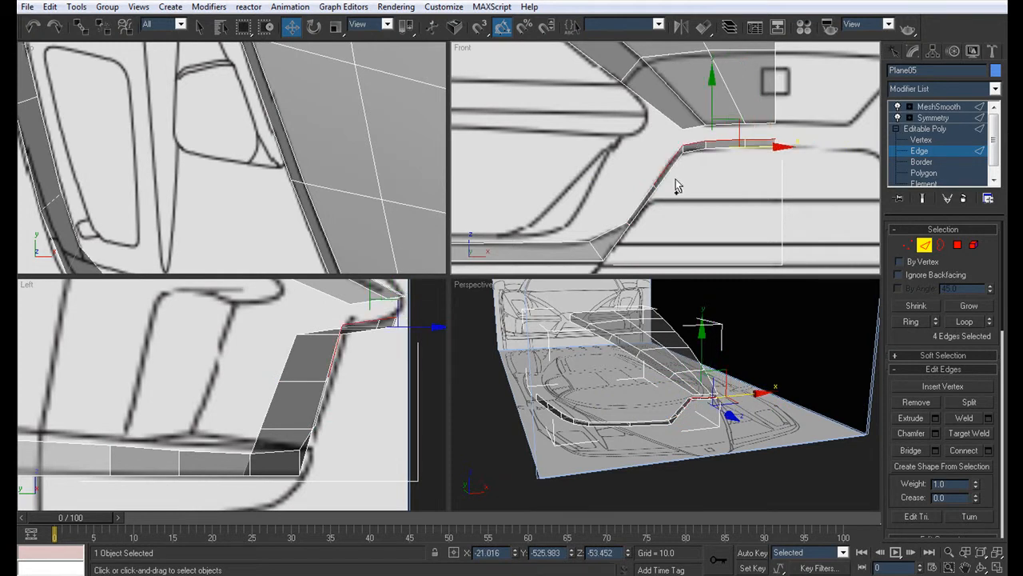
ctrl+click(642, 202)
click(964, 321)
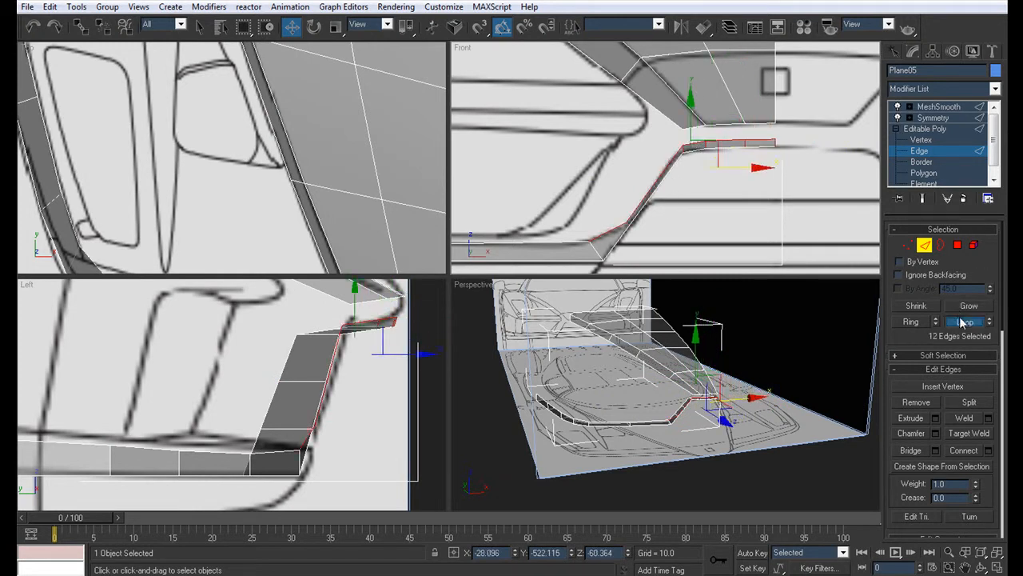
key(ctrl+z)
key(ctrl+z)
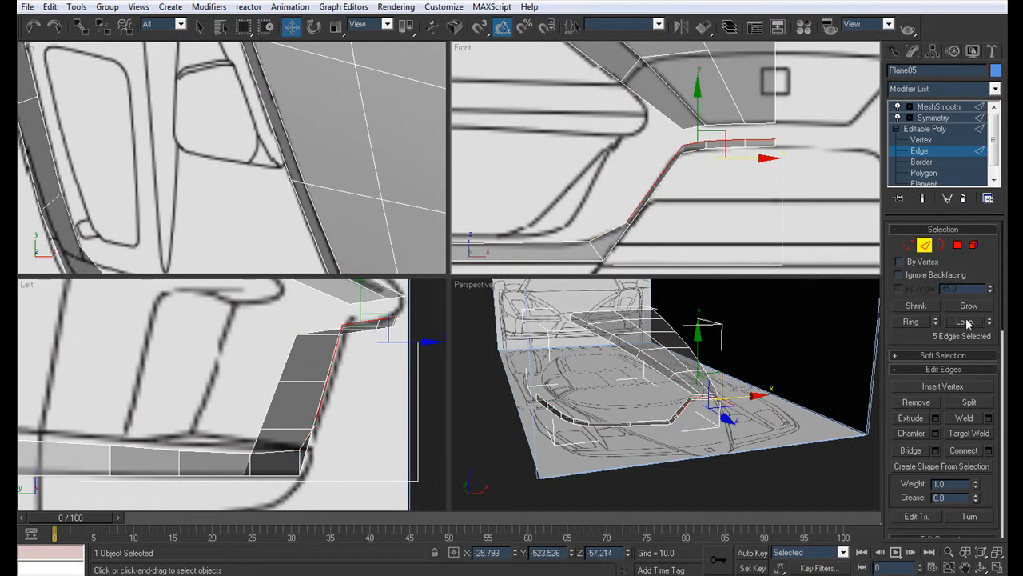
click(963, 323)
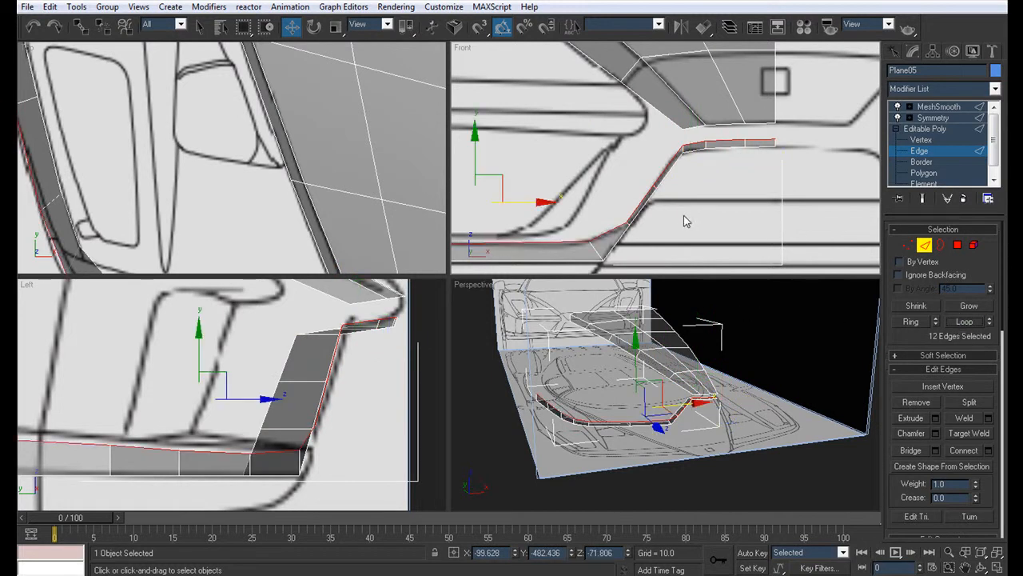
scroll(679, 151, down, 3)
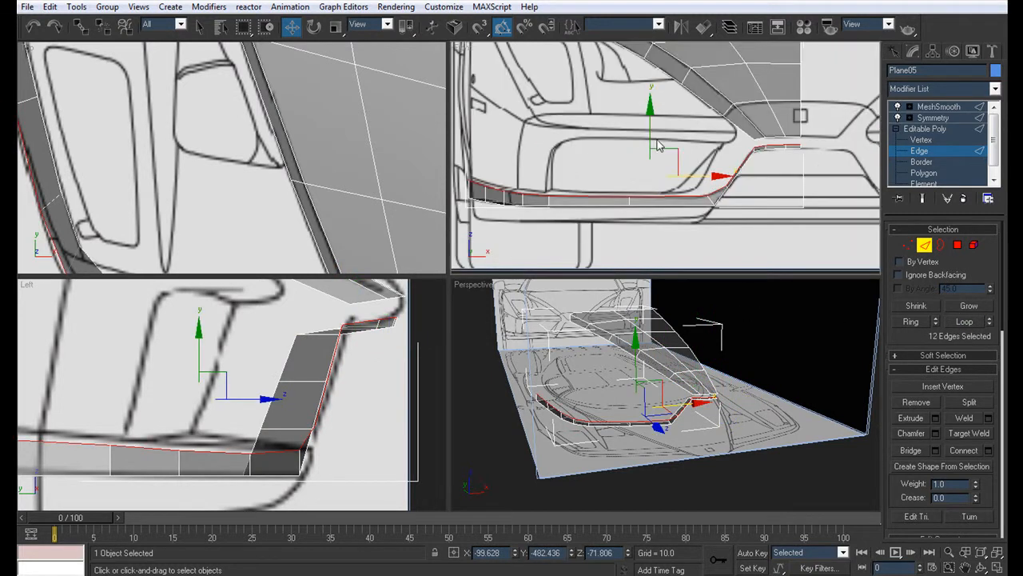
drag(649, 130, 652, 127)
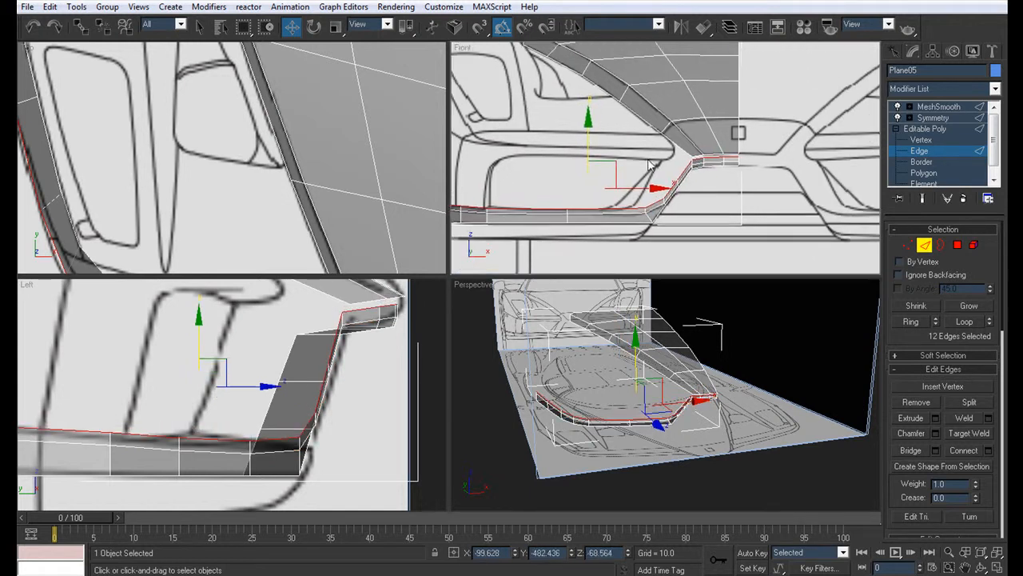
Step: Target weld the nose strip's new upper vertices to the matching vertices on the hood's front edge, starting at the centre line
key(alt+w)
click(922, 140)
click(595, 273)
key(ctrl+shift+w)
click(595, 274)
click(595, 268)
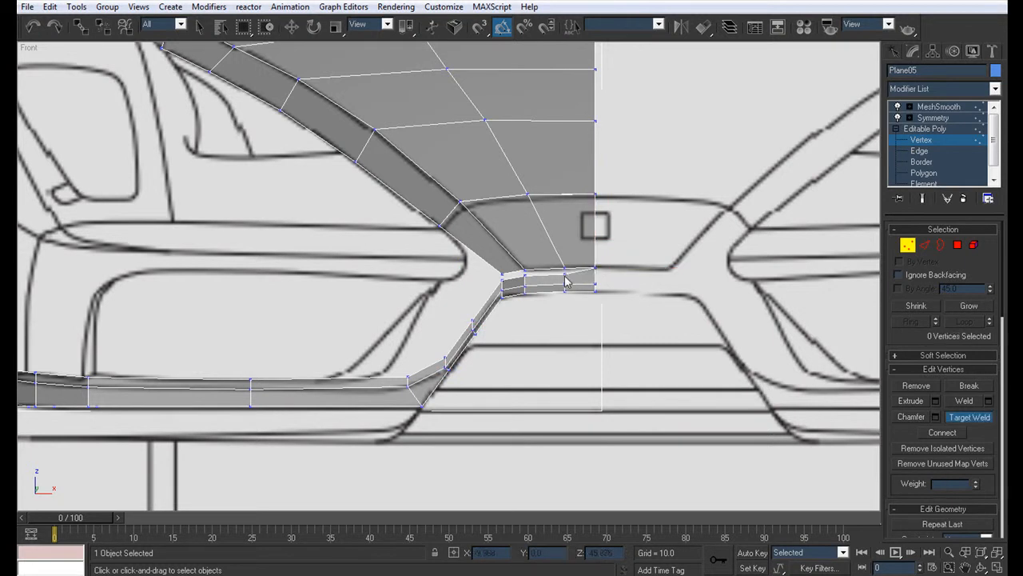
click(564, 276)
click(564, 268)
click(525, 275)
click(525, 268)
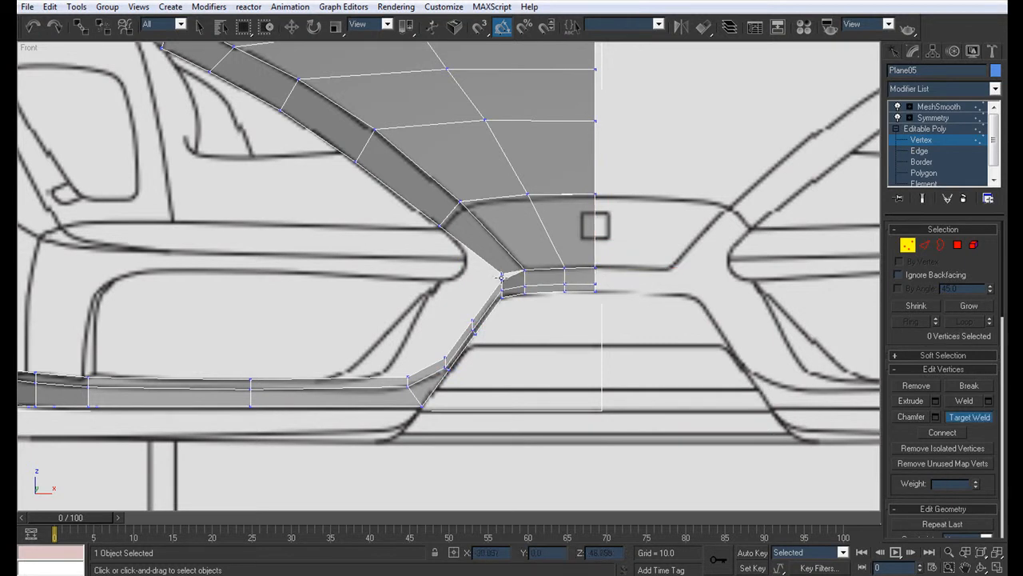
Step: Move the slanted section's three upper vertices outward and up in the Front view to widen it along the headlight outline
scroll(478, 286, up, 4)
key(q)
click(544, 314)
key(w)
drag(551, 302, 491, 264)
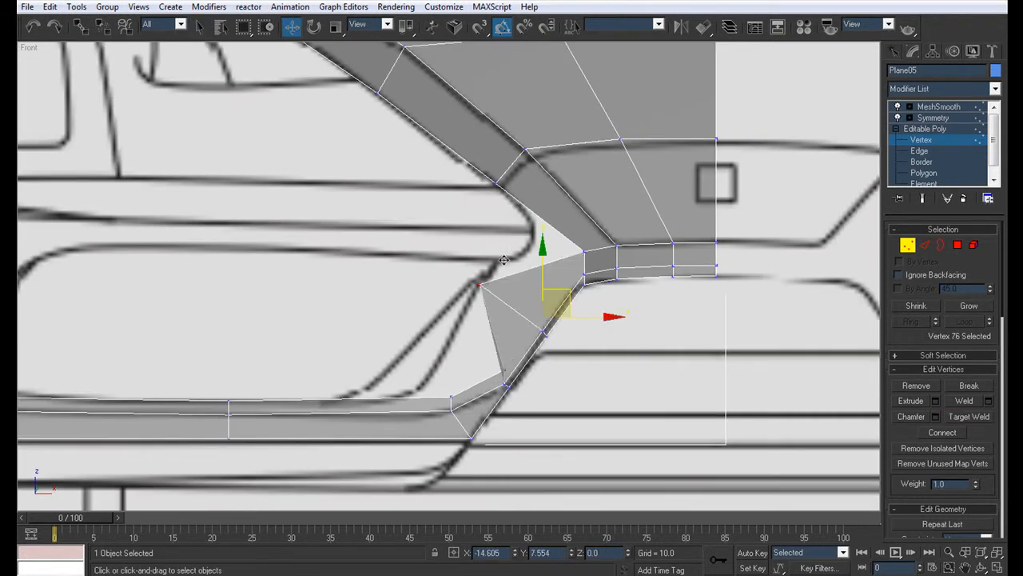
click(504, 382)
drag(531, 355, 474, 317)
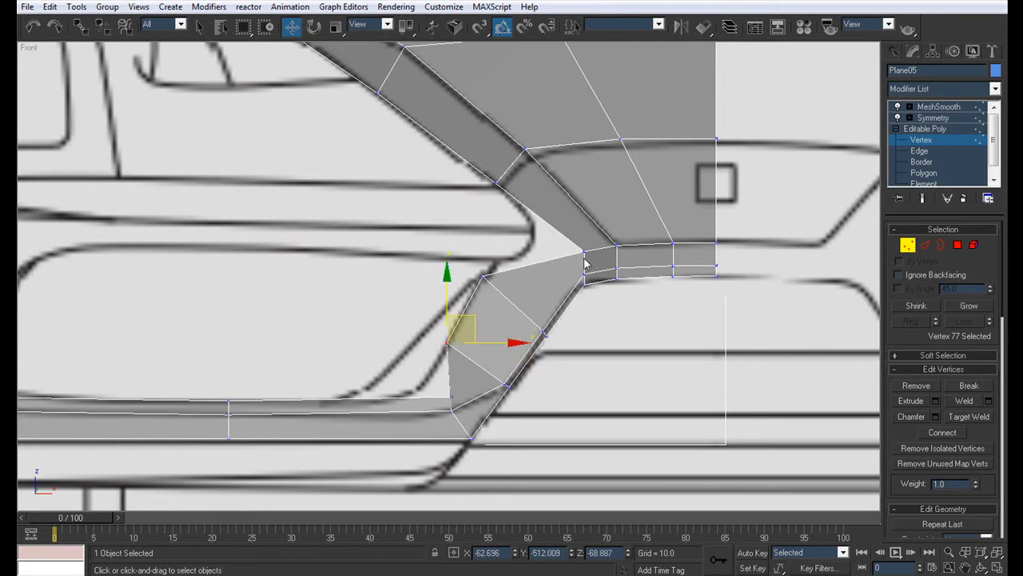
click(451, 395)
drag(478, 372, 440, 365)
Step: Move the slanted section's uppermost outer vertex backward in the Left view, toward the blueprint's headlight line
middle_drag(155, 360, 555, 346)
key(alt+w)
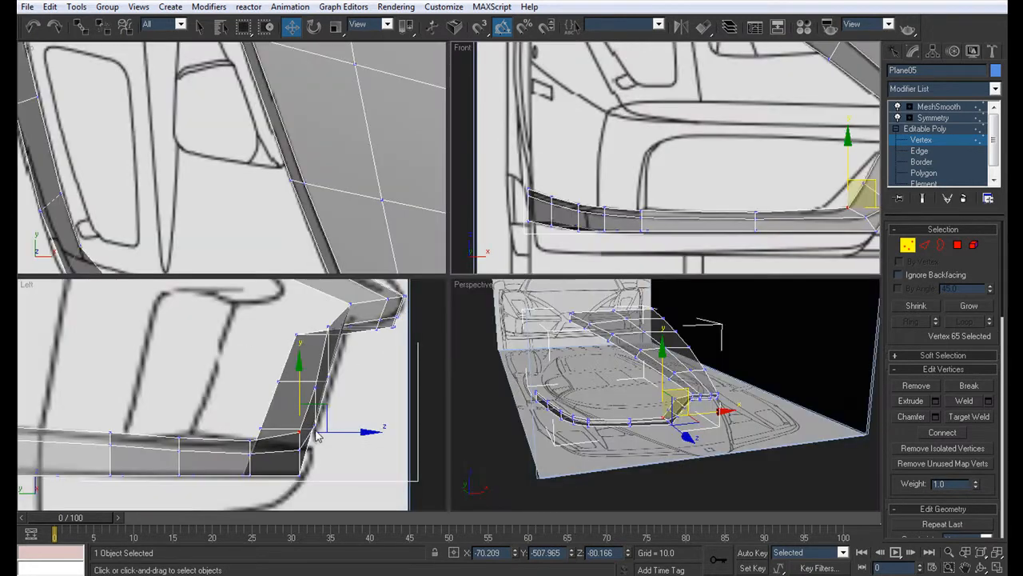
scroll(382, 441, down, 5)
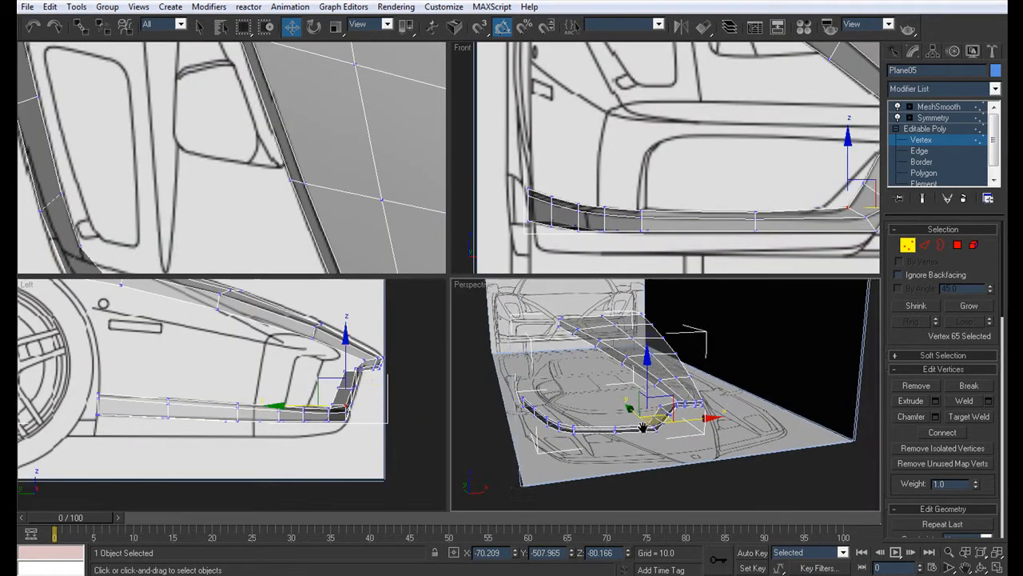
scroll(642, 434, up, 3)
key(alt+w)
scroll(409, 398, down, 4)
key(alt+w)
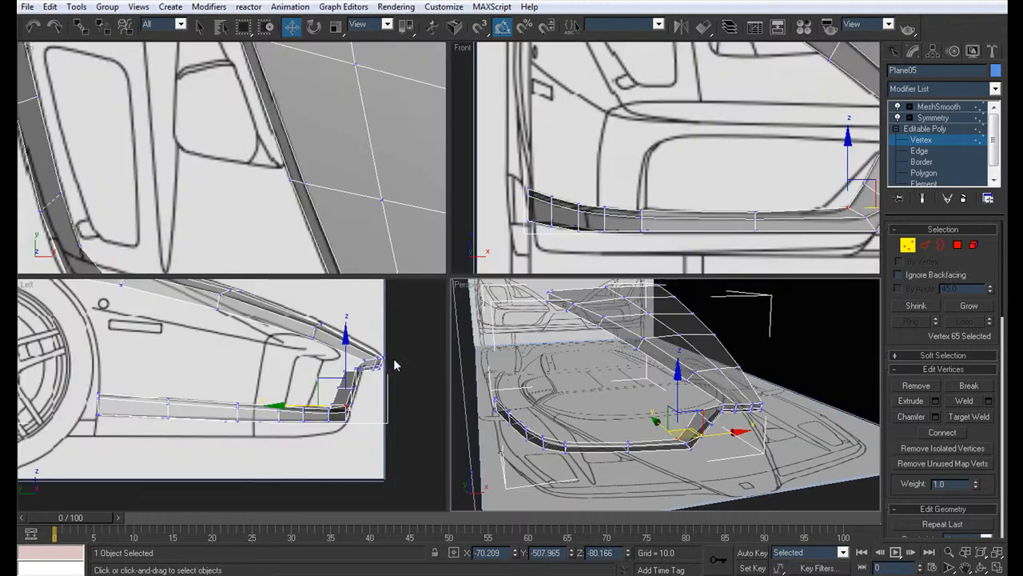
scroll(335, 360, up, 3)
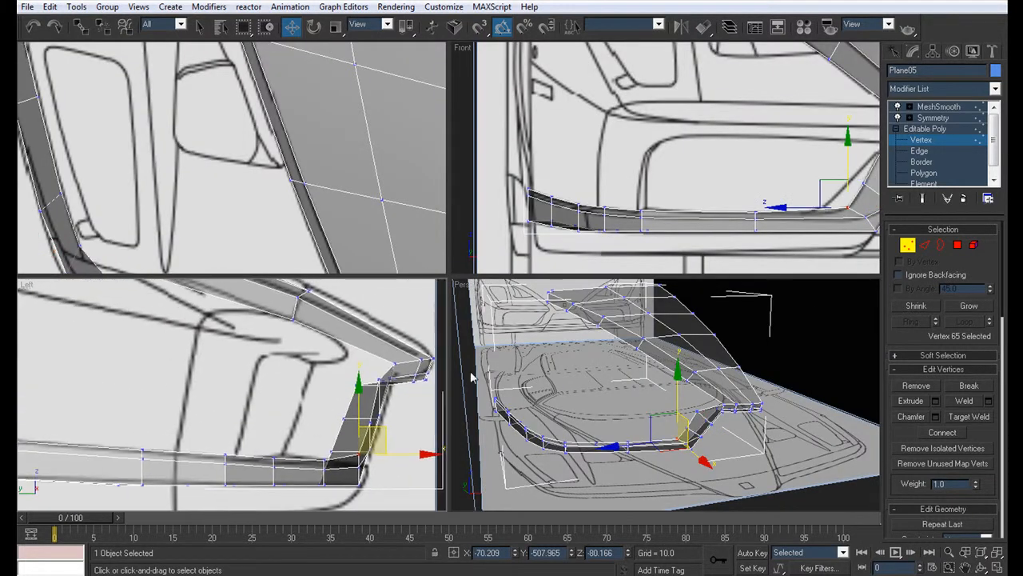
click(698, 410)
middle_drag(359, 409, 355, 412)
drag(423, 384, 353, 390)
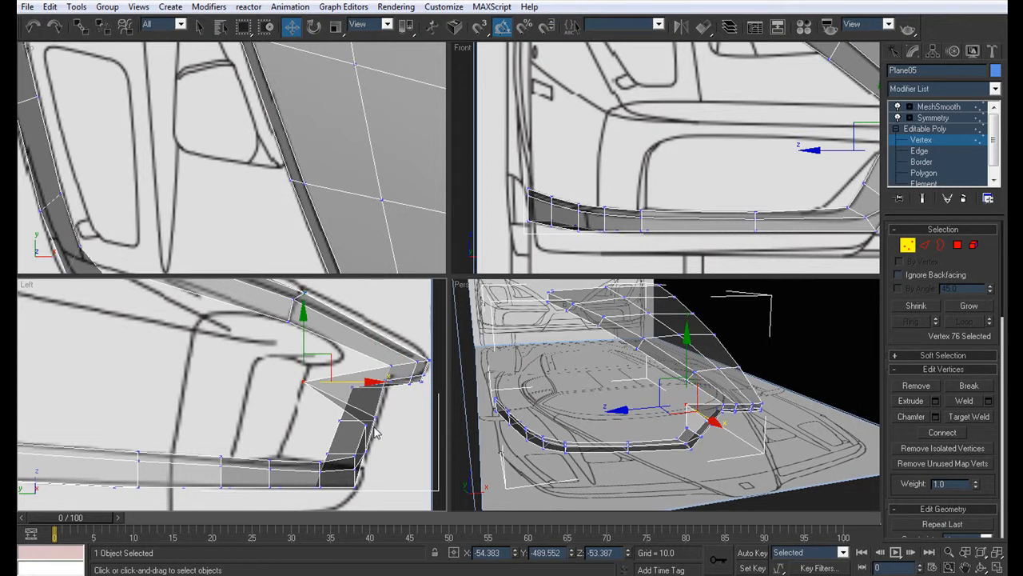
Step: Move the slanted section's middle and lower outer vertices backward in the Left view to line up with the uppermost one
click(366, 425)
drag(419, 427, 292, 427)
click(677, 440)
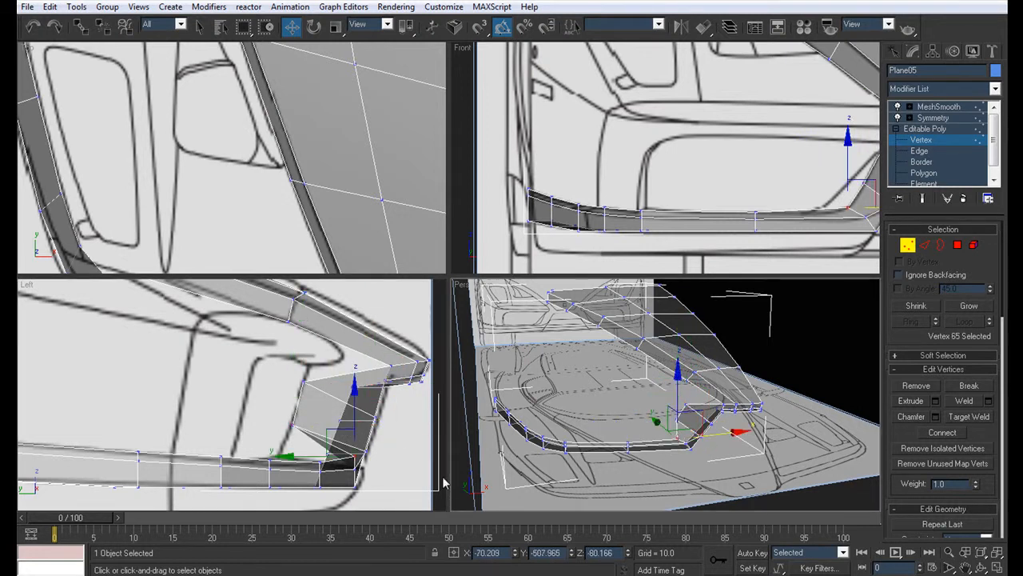
middle_drag(390, 468, 392, 454)
drag(400, 444, 325, 444)
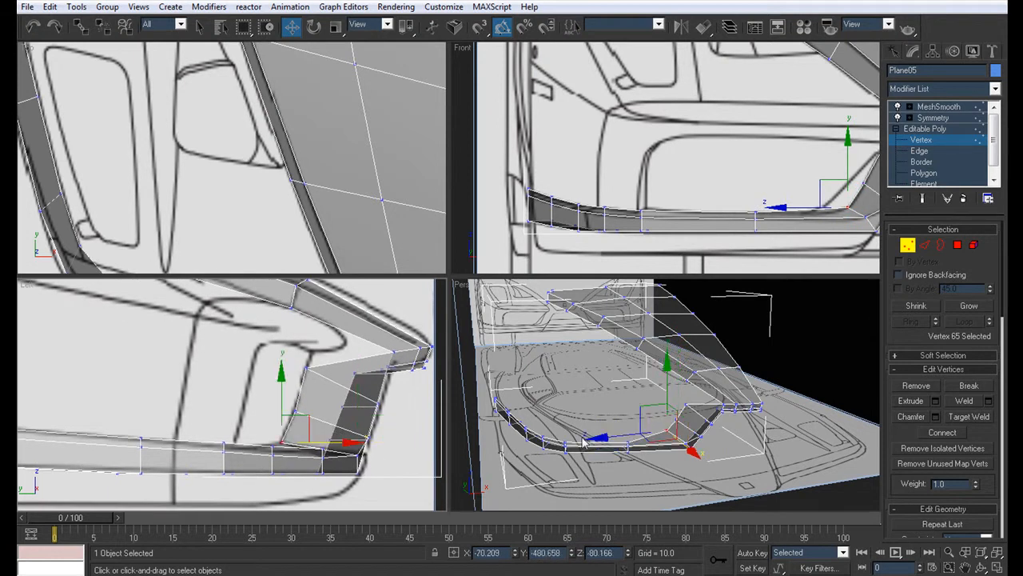
Step: Move the bumper lip's next two inner vertices backward, one in the Left view and one in the Top view, to widen its ledge
click(627, 444)
middle_drag(323, 456, 323, 441)
drag(383, 448, 321, 436)
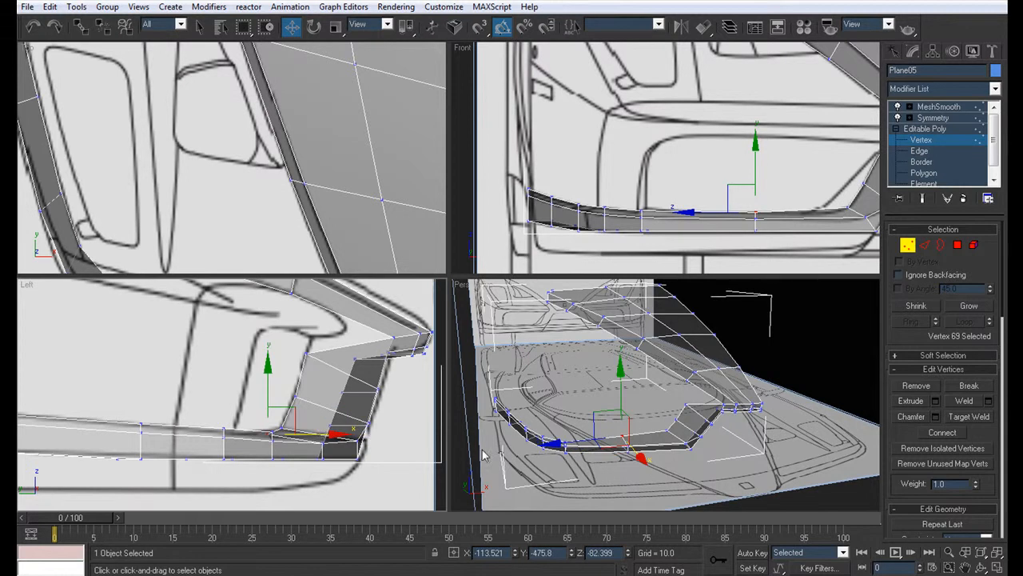
click(558, 441)
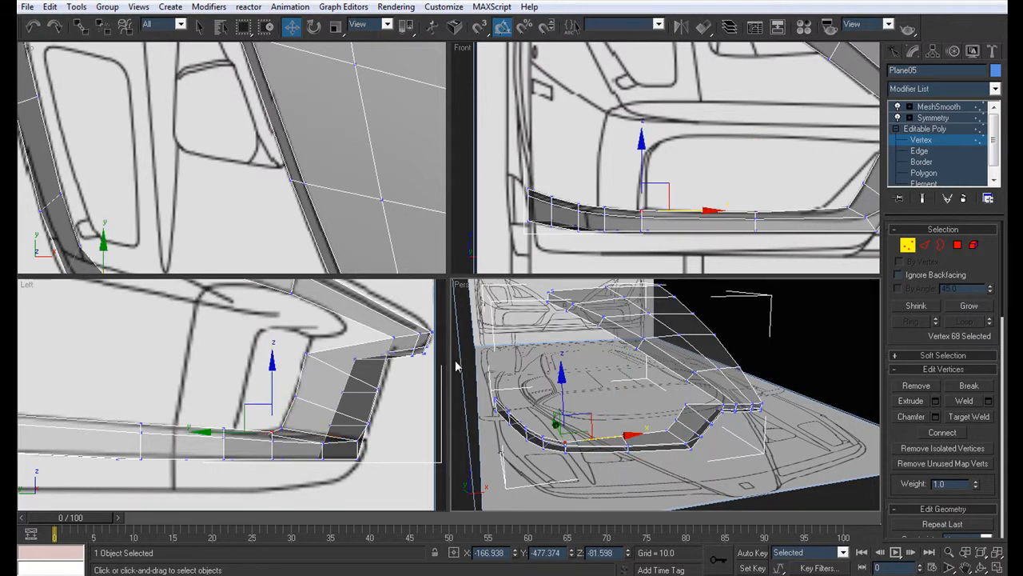
scroll(276, 230, down, 3)
scroll(293, 174, up, 3)
drag(152, 162, 156, 148)
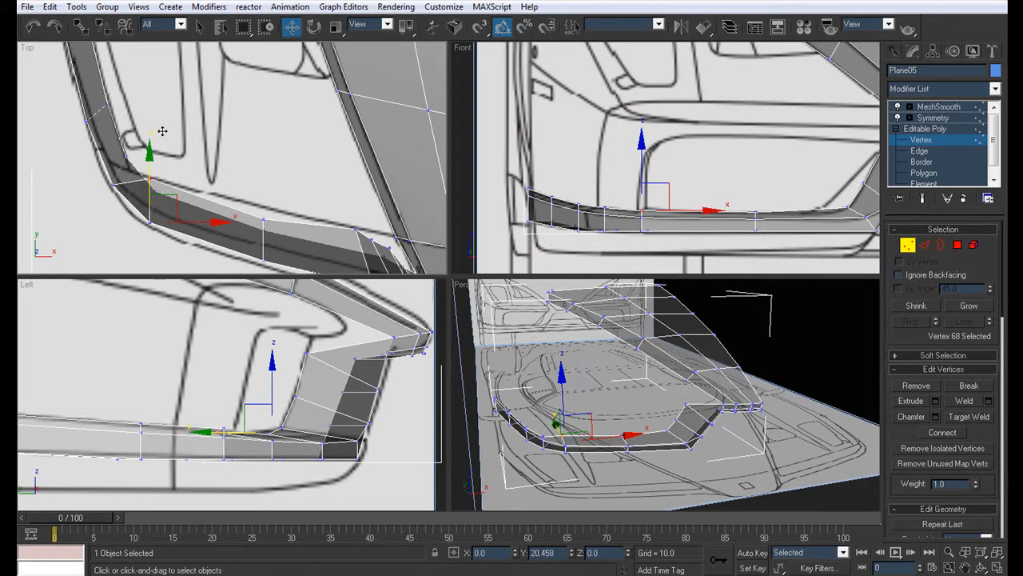
Step: Move the inner vertices around the bumper corner inward in the Top view so the ledge keeps an even width
click(224, 430)
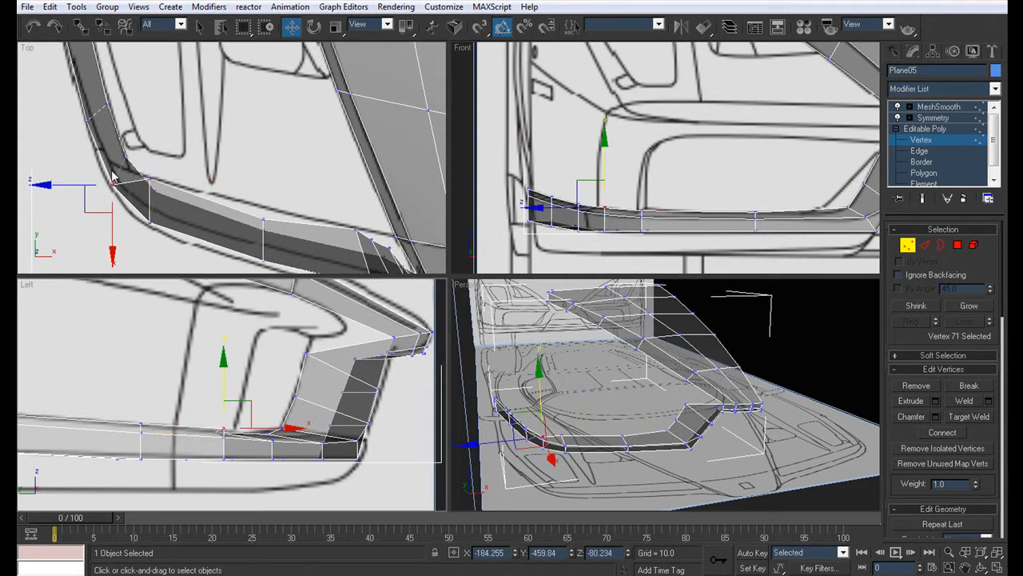
middle_drag(147, 165, 144, 194)
drag(135, 186, 151, 166)
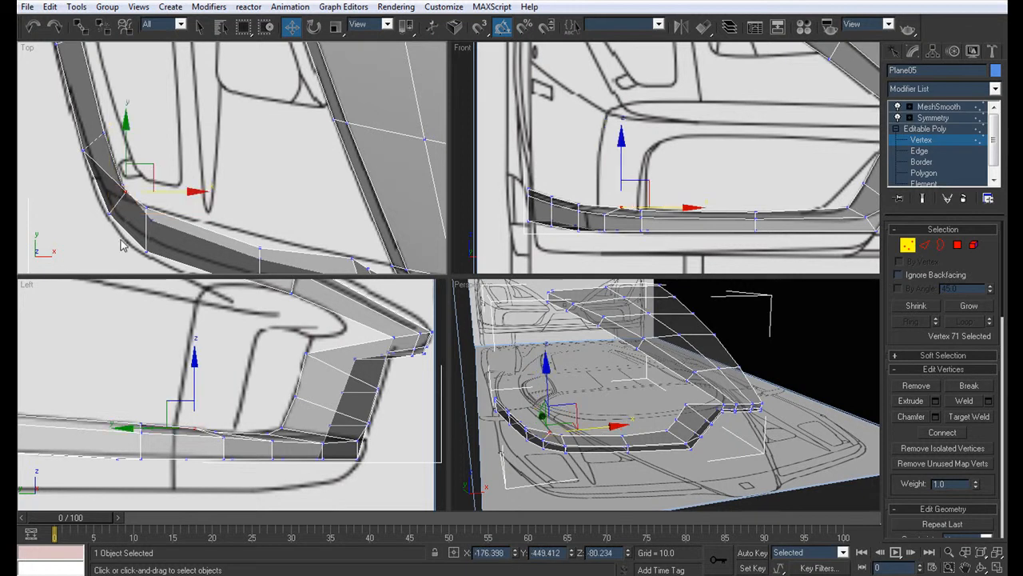
click(140, 422)
middle_drag(190, 216, 234, 316)
drag(155, 224, 176, 207)
middle_drag(97, 399, 275, 399)
click(180, 412)
middle_drag(162, 212, 167, 316)
drag(129, 219, 179, 207)
Step: Move the inner end vertex beside the front wheel inward in the Top view to finish the bumper ledge
click(41, 404)
middle_drag(139, 171, 141, 185)
click(145, 150)
key(ctrl+z)
drag(110, 137, 135, 136)
Step: Turn off see-through display and examine the widened front strip from the side in the perspective view
middle_drag(667, 373, 666, 367)
key(alt+w)
key(alt+x)
alt+middle_drag(383, 352, 534, 296)
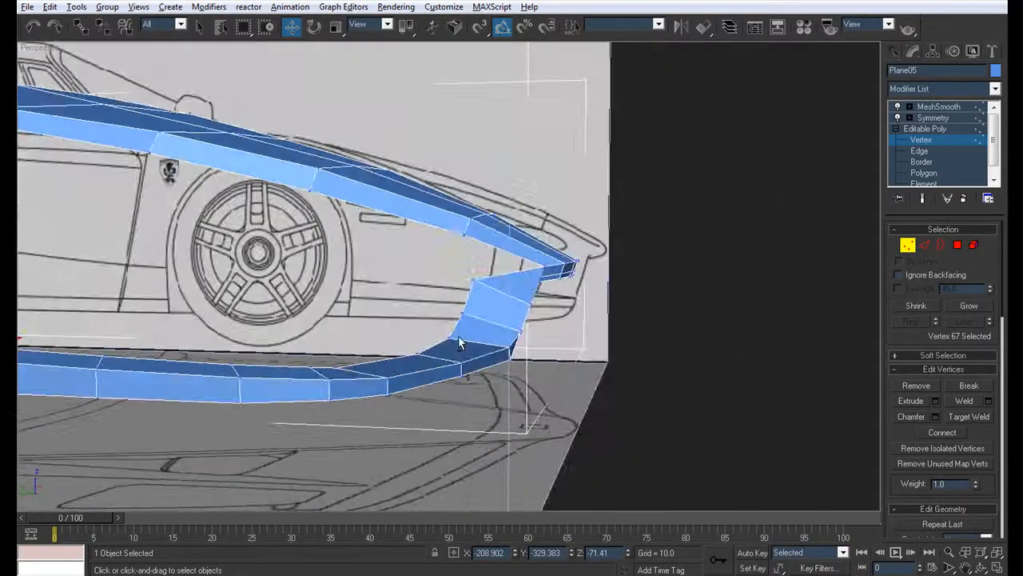
Step: Lower the ledge vertex near the bumper corner slightly in the Front view to smooth the strip's upper edge
key(alt+w)
middle_drag(637, 223, 641, 214)
scroll(641, 214, up, 2)
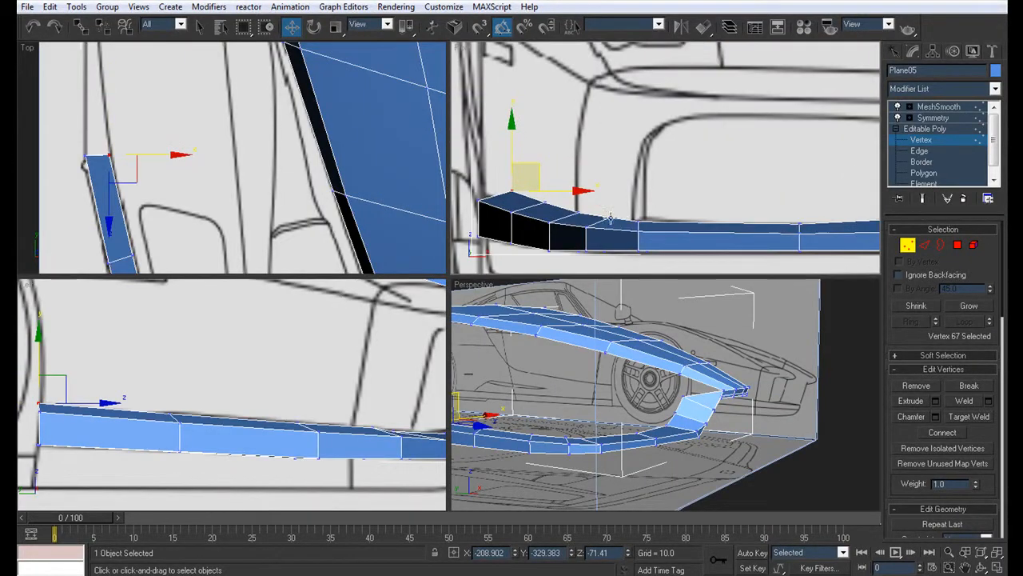
click(610, 217)
drag(610, 179, 610, 183)
Step: Insert a vertex in the middle of the slanted section's top edge, beside the gap below the hood lip
middle_drag(773, 193, 575, 164)
scroll(576, 164, down, 2)
middle_drag(760, 144, 662, 214)
click(919, 151)
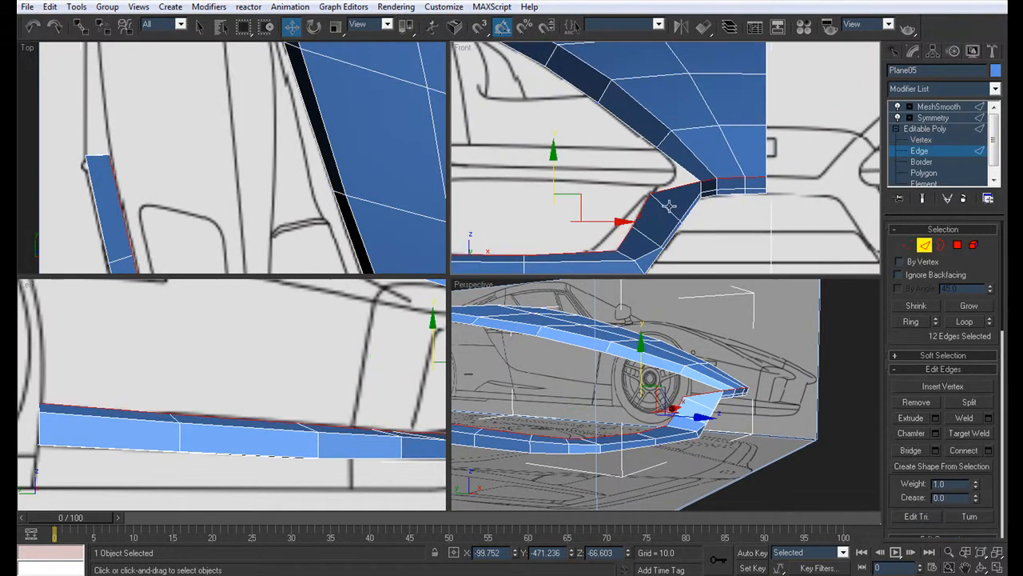
click(675, 188)
click(930, 390)
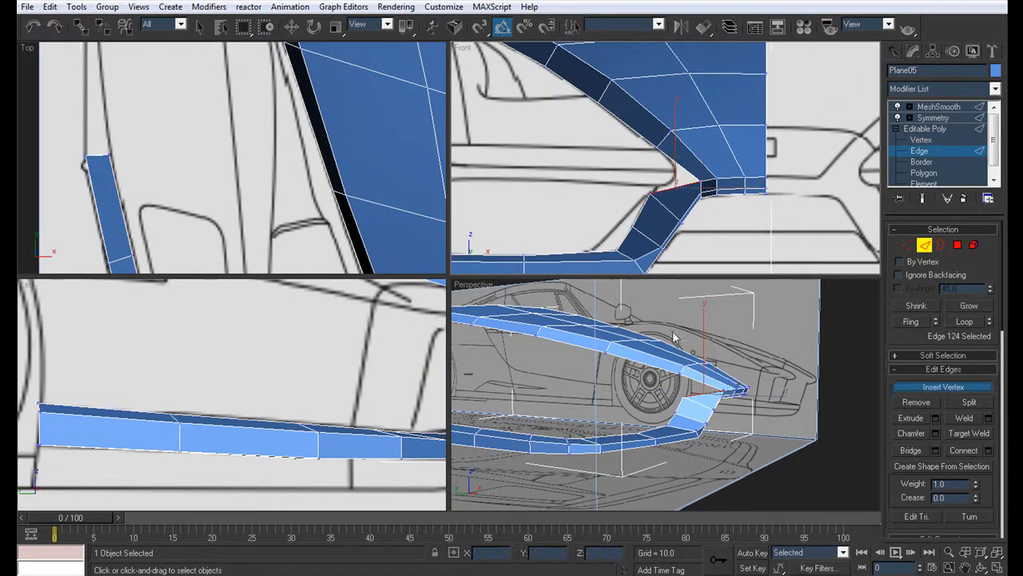
click(675, 188)
scroll(681, 244, up, 2)
right_click(688, 238)
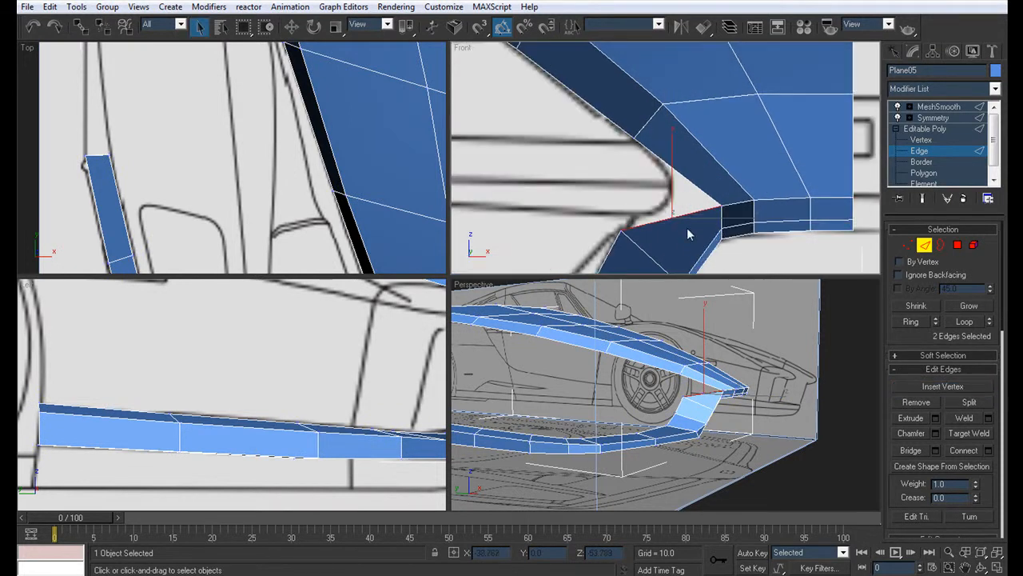
key(1)
click(674, 217)
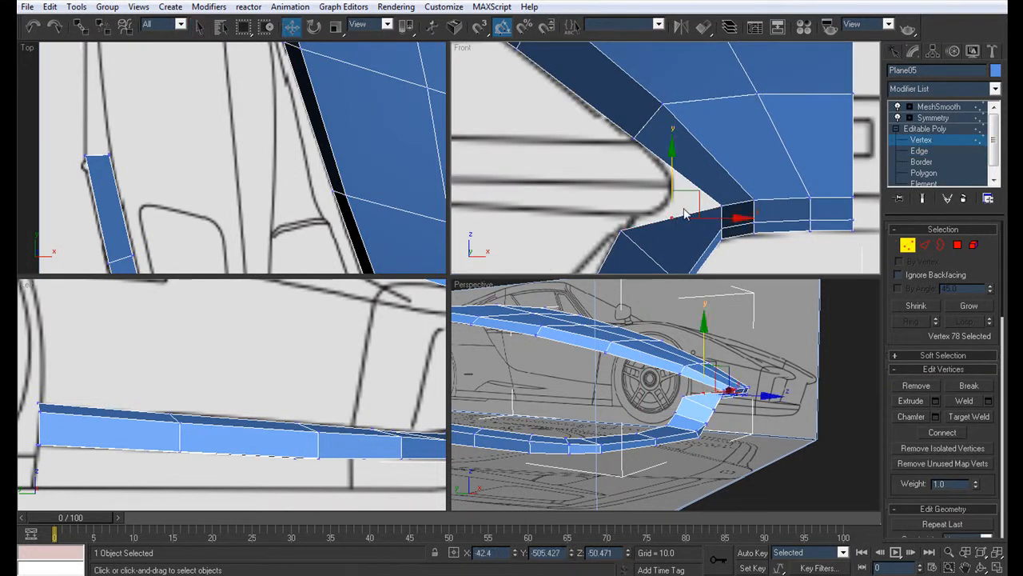
middle_click(659, 368)
key(alt+w)
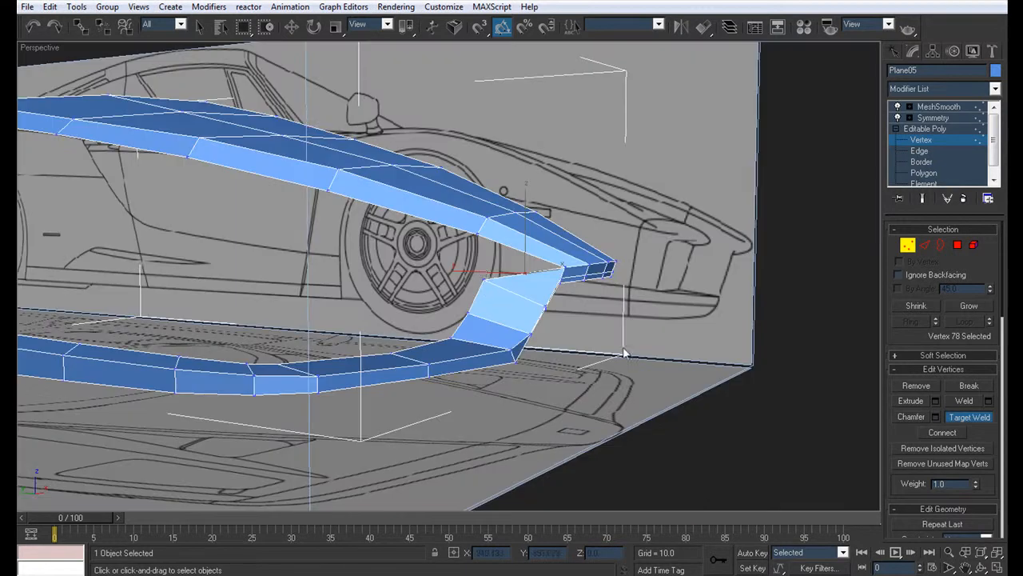
alt+middle_drag(479, 274, 392, 212)
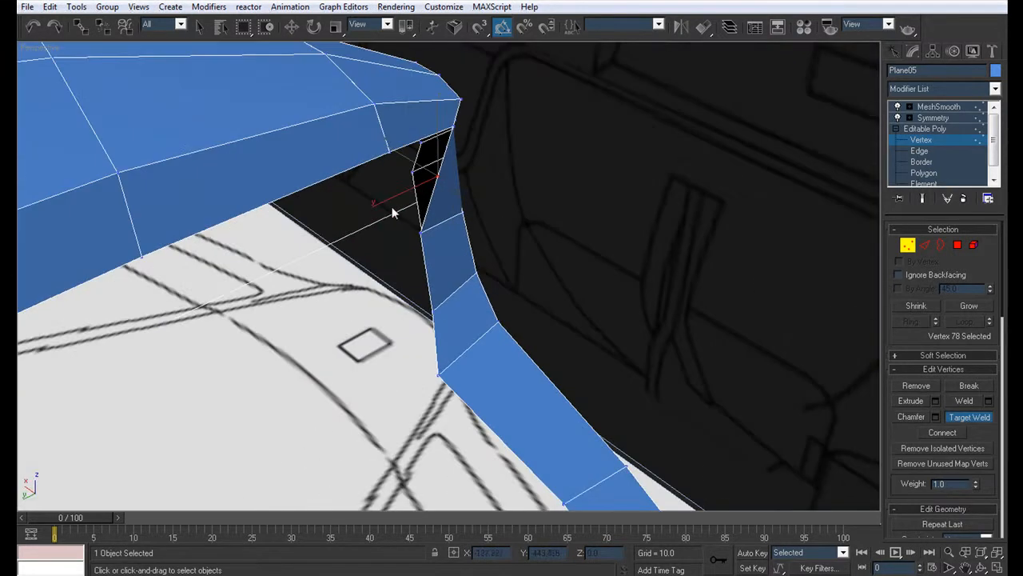
right_click(392, 157)
Step: Target-weld the doubled vertices on the hood side's lower edge beside the gap, and preview the smoothed model
drag(392, 157, 380, 149)
key(z)
alt+middle_drag(380, 150, 492, 252)
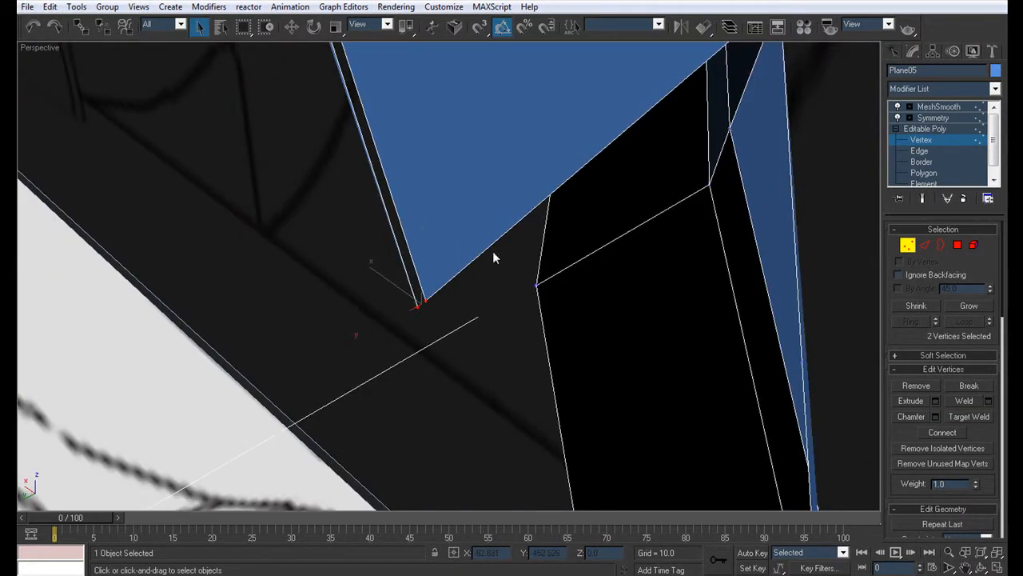
click(427, 302)
mouse_move(773, 382)
middle_down()
mouse_move(749, 365)
mouse_move(763, 379)
middle_up()
scroll(758, 367, down, 5)
key(ctrl+shift+w)
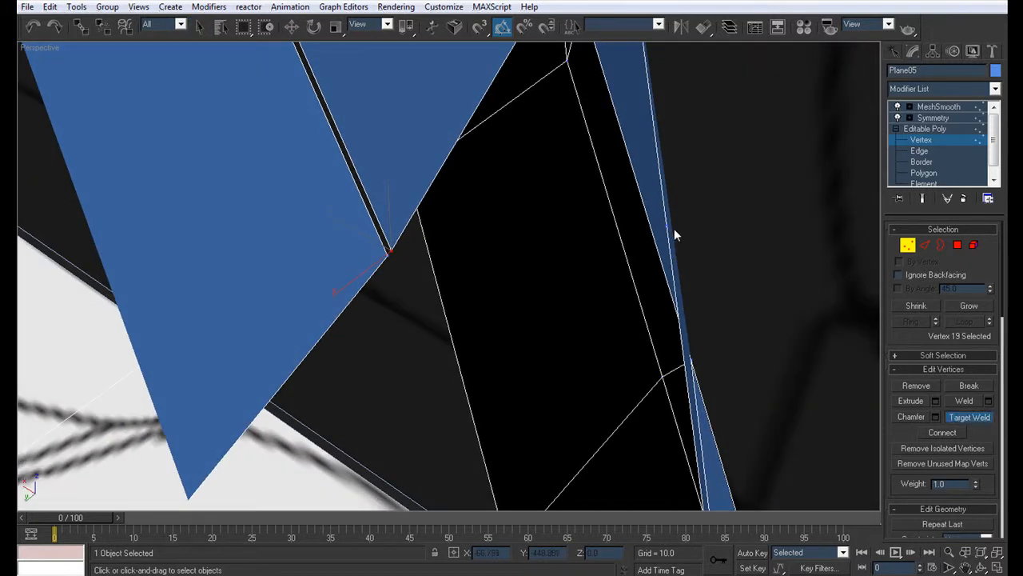
click(392, 249)
alt+middle_drag(731, 345, 560, 300)
scroll(595, 291, down, 5)
click(934, 108)
scroll(622, 326, down, 5)
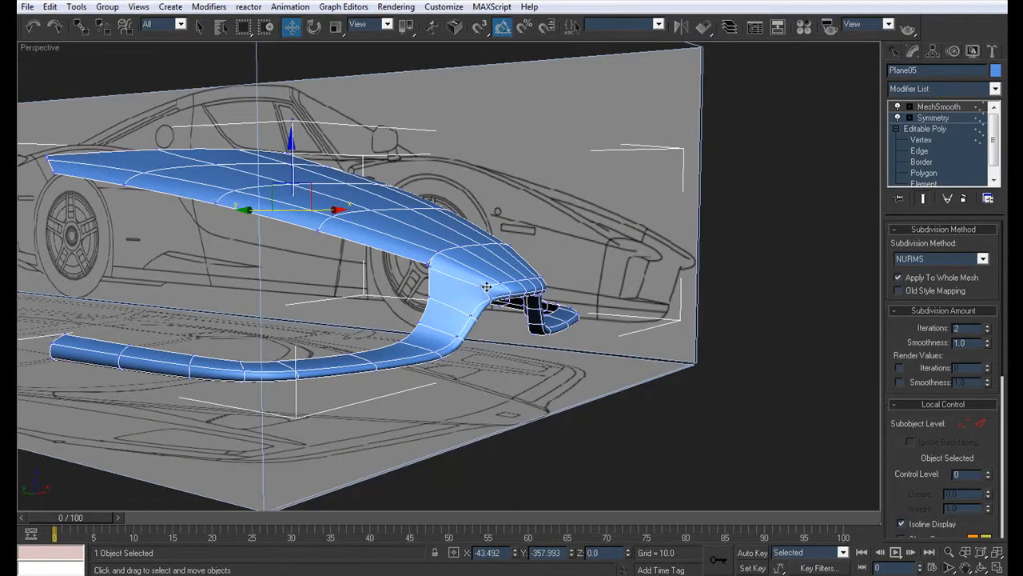
Step: Cut a lengthwise edge along the middle of the bumper ledge and up the slanted section to the hood
click(921, 140)
alt+middle_drag(328, 334, 346, 376)
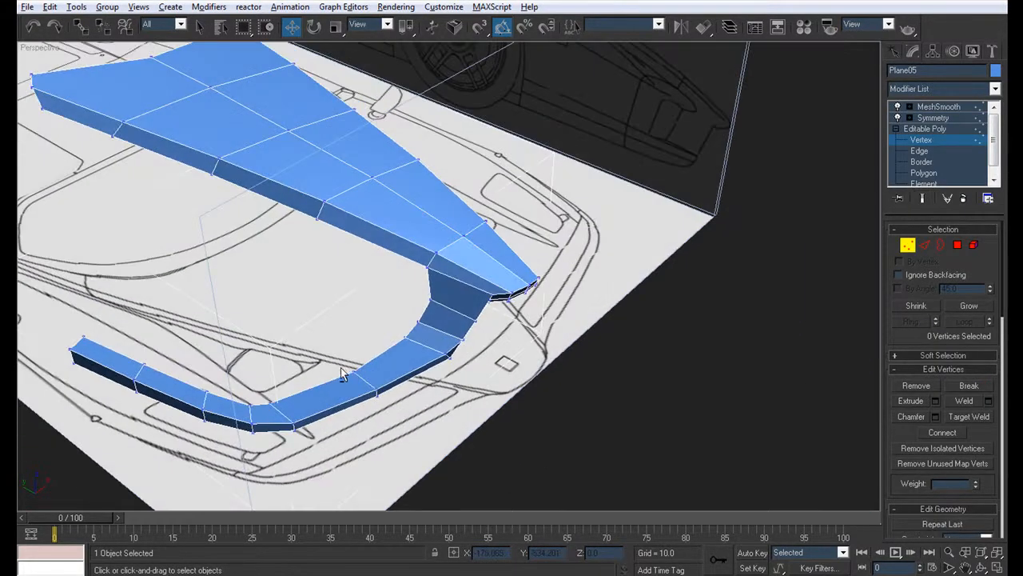
key(q)
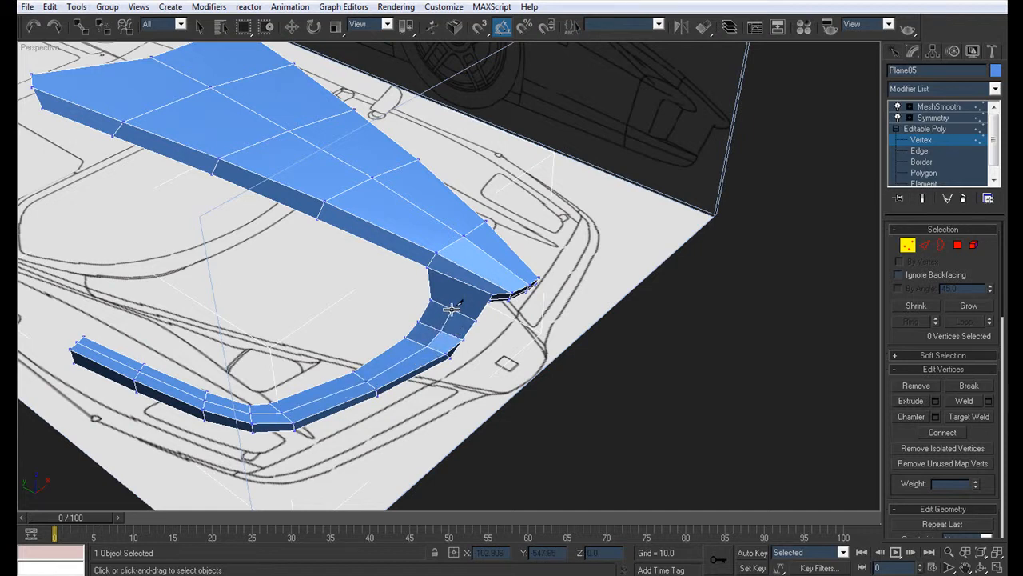
alt+middle_drag(530, 352, 544, 246)
click(927, 117)
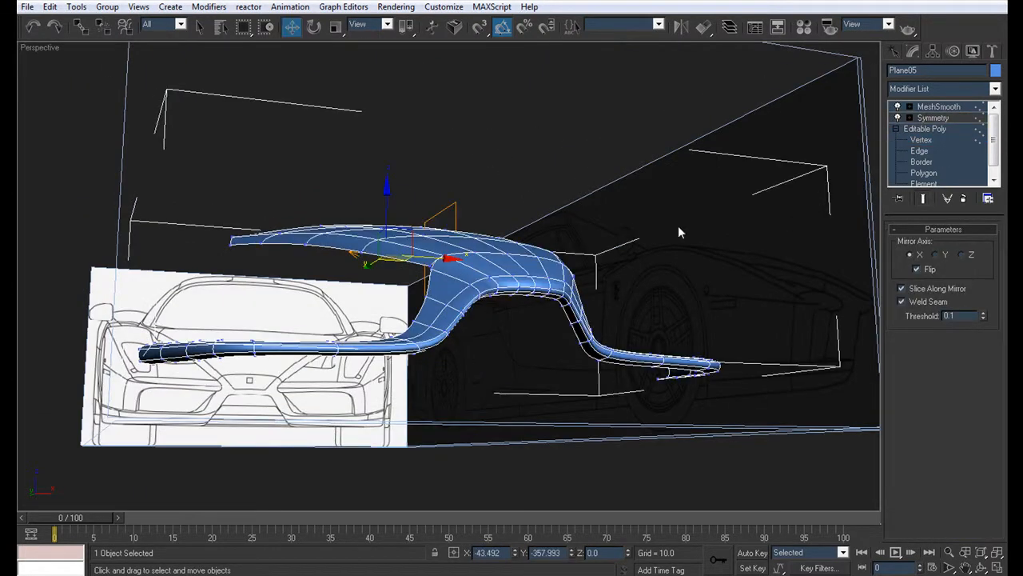
Step: Move the three vertices along the middle row of the nose lip slightly forward in the Left view
click(921, 140)
key(q)
click(485, 290)
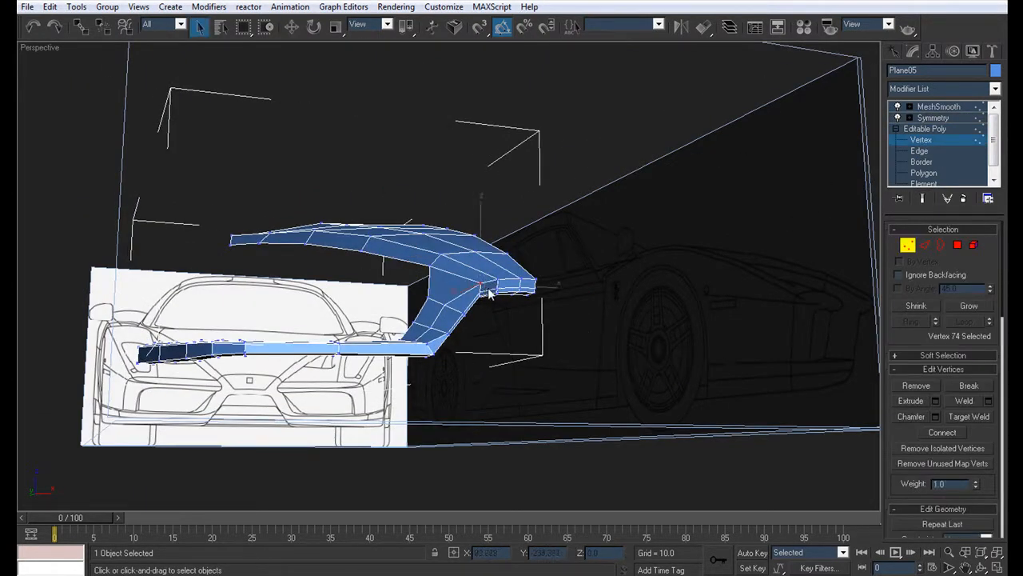
click(588, 389)
alt+middle_drag(588, 389, 675, 346)
scroll(675, 346, up, 4)
scroll(676, 346, down, 4)
key(alt+w)
middle_drag(358, 358, 82, 387)
scroll(312, 414, up, 3)
drag(317, 387, 310, 379)
key(w)
drag(381, 385, 386, 383)
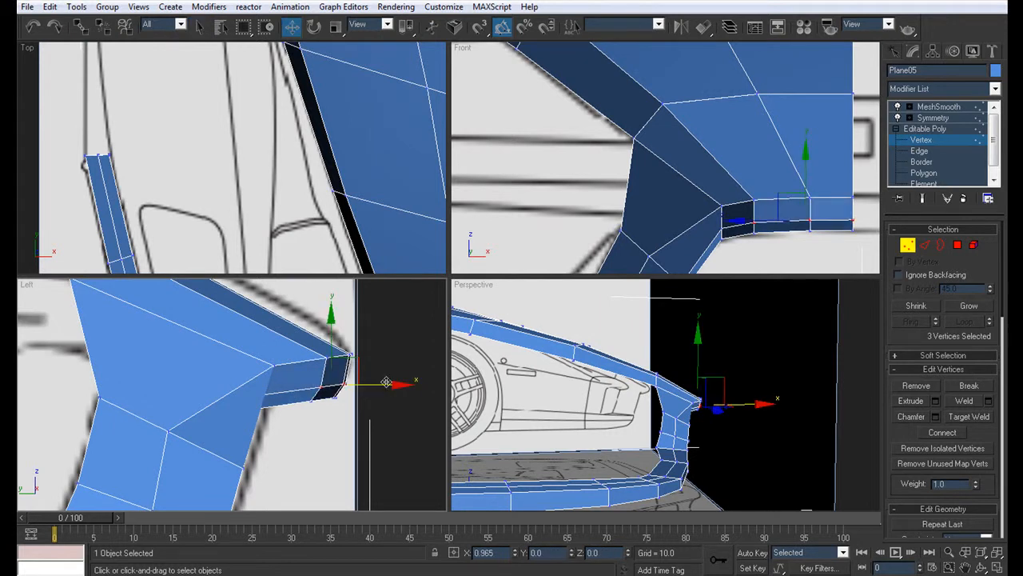
Step: Examine the smoothed nose, hood and bumper strip from the front in the full-size perspective view
alt+middle_drag(731, 414, 748, 449)
click(695, 434)
key(alt+w)
middle_drag(664, 420, 595, 353)
drag(469, 267, 472, 267)
alt+middle_drag(471, 269, 481, 379)
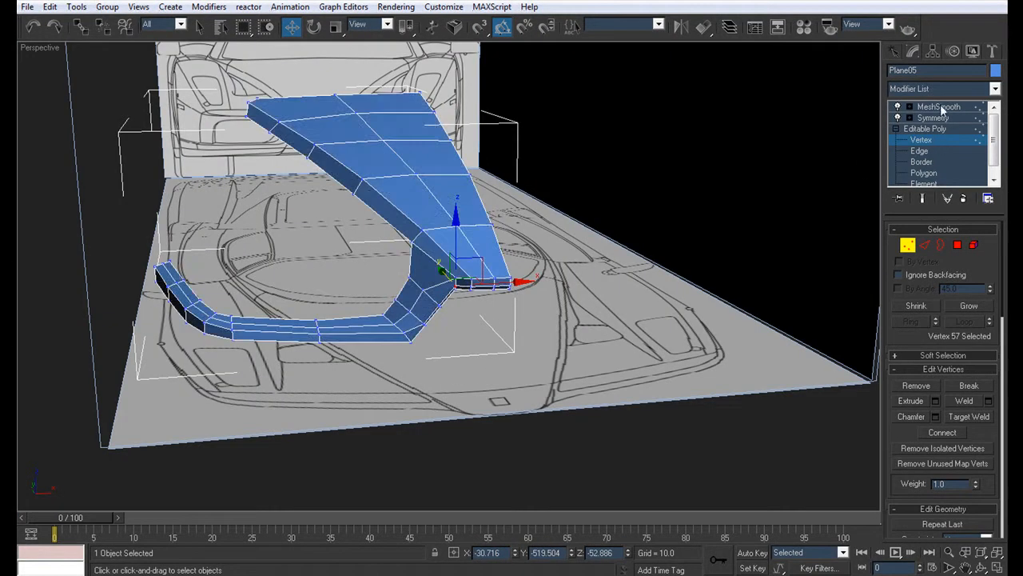
click(940, 107)
mouse_move(445, 340)
alt+middle_down()
mouse_move(416, 335)
mouse_move(434, 326)
alt+middle_up()
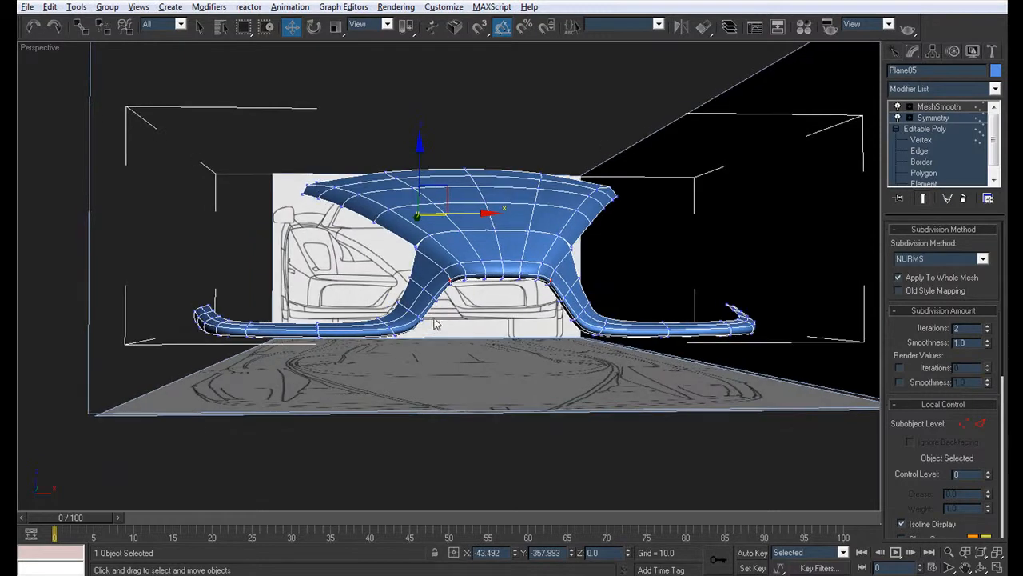
Step: Chamfer the edges running along the hood's side crease and across the upper front edge of the nose
click(919, 151)
alt+middle_drag(840, 194, 542, 317)
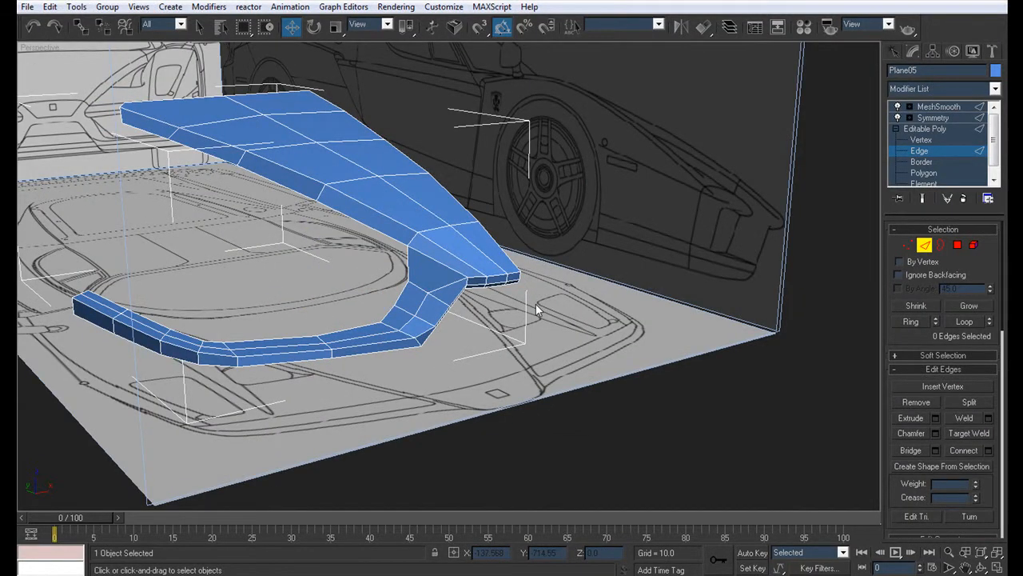
alt+middle_drag(401, 290, 425, 276)
scroll(424, 277, up, 5)
click(493, 322)
click(458, 326)
click(502, 323)
ctrl+click(453, 323)
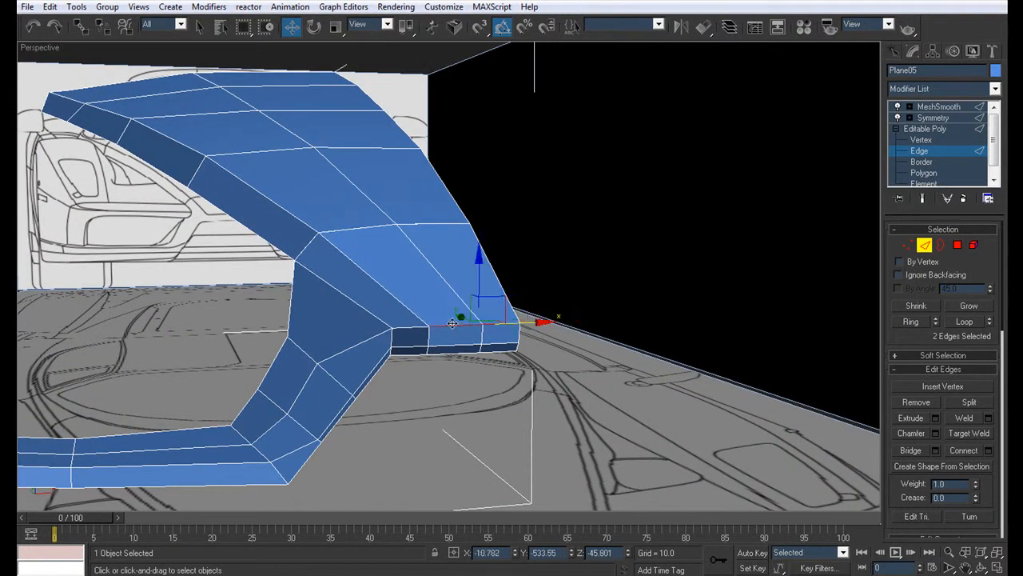
ctrl+click(408, 308)
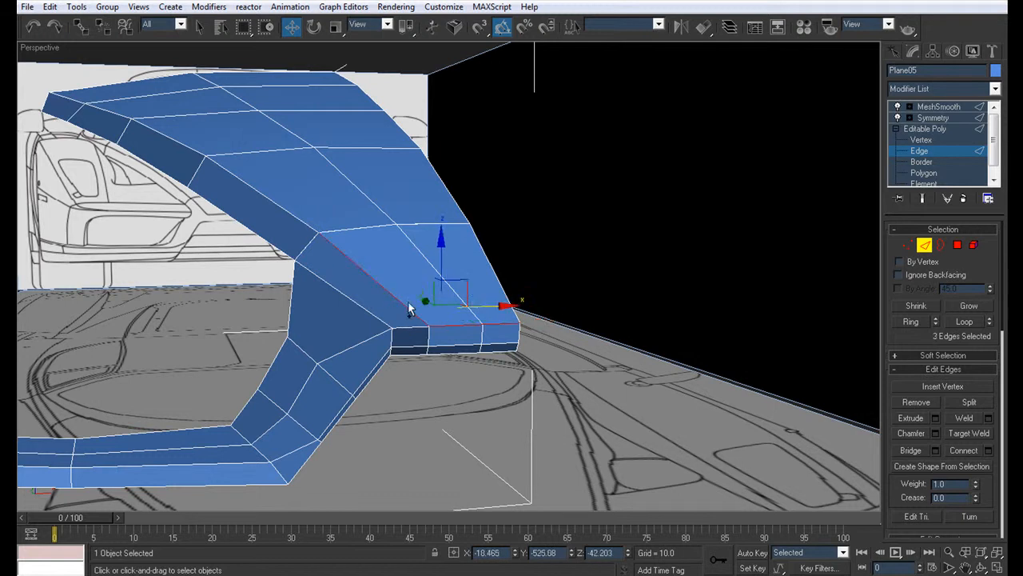
ctrl+click(253, 189)
ctrl+click(174, 141)
ctrl+click(75, 102)
ctrl+click(74, 100)
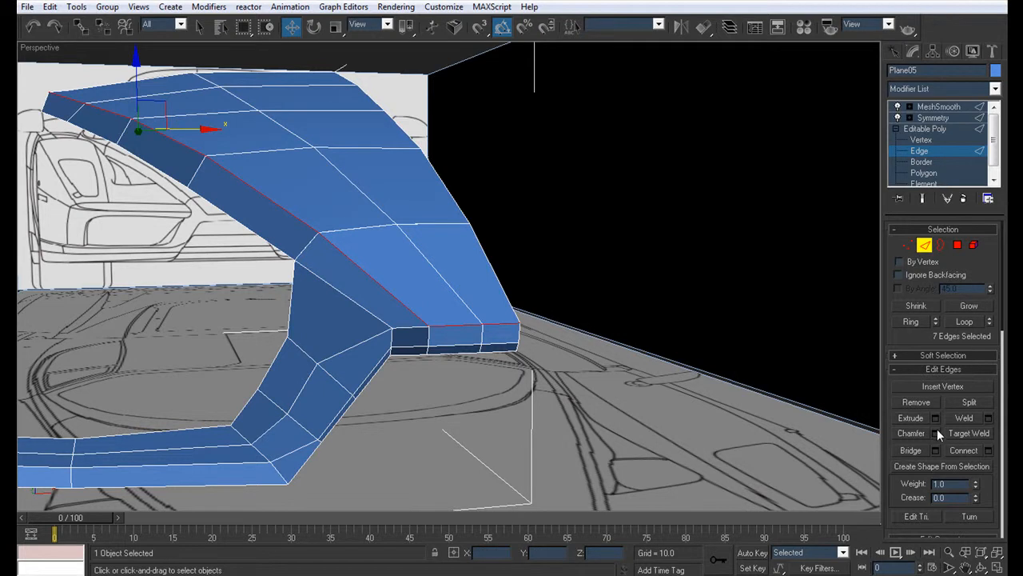
click(935, 433)
click(516, 288)
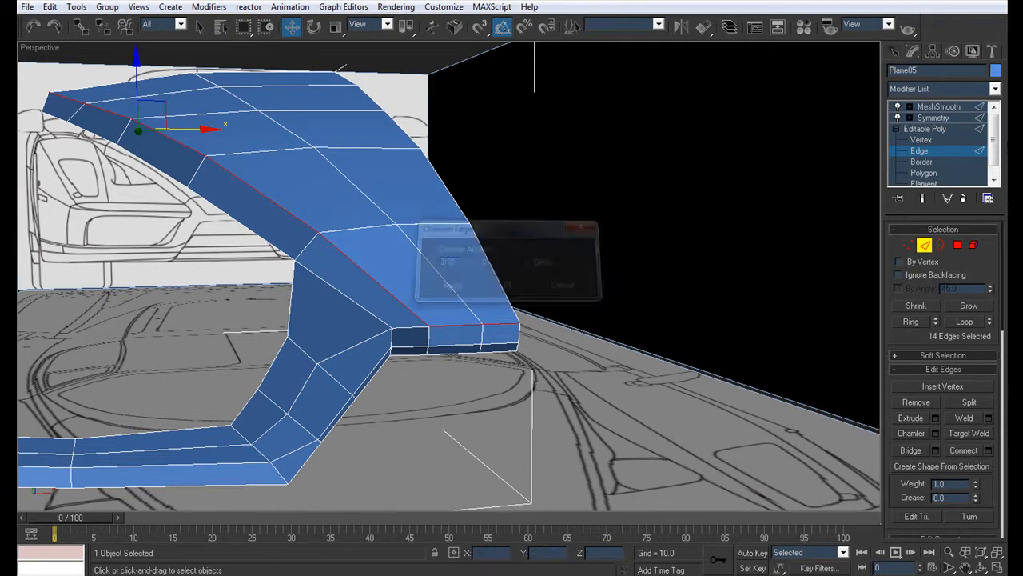
Step: Target-weld the extra chamfer vertices at the hood's front corner, and check the smoothed corner
click(944, 141)
drag(422, 319, 436, 332)
key(z)
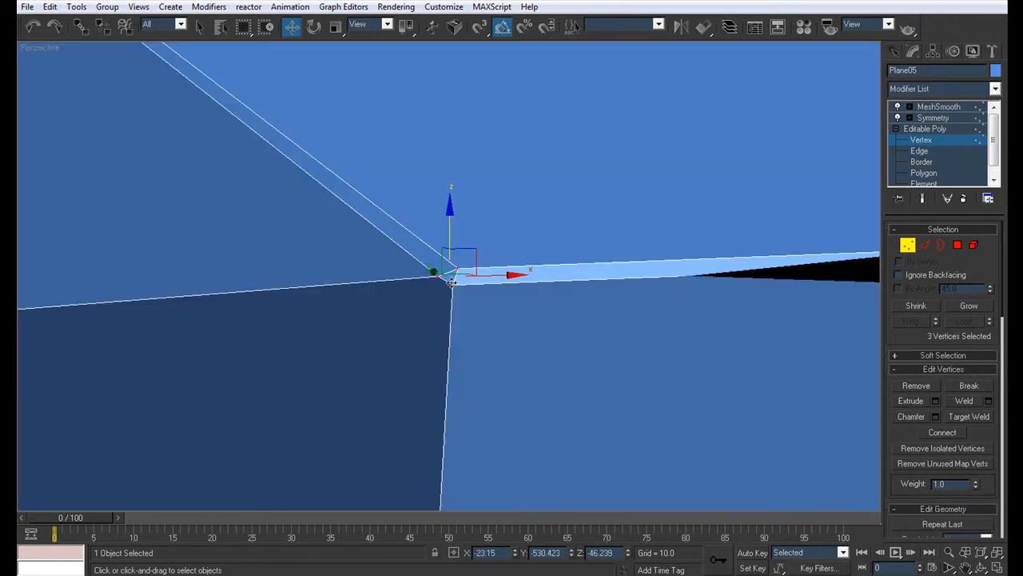
click(969, 416)
scroll(489, 305, down, 10)
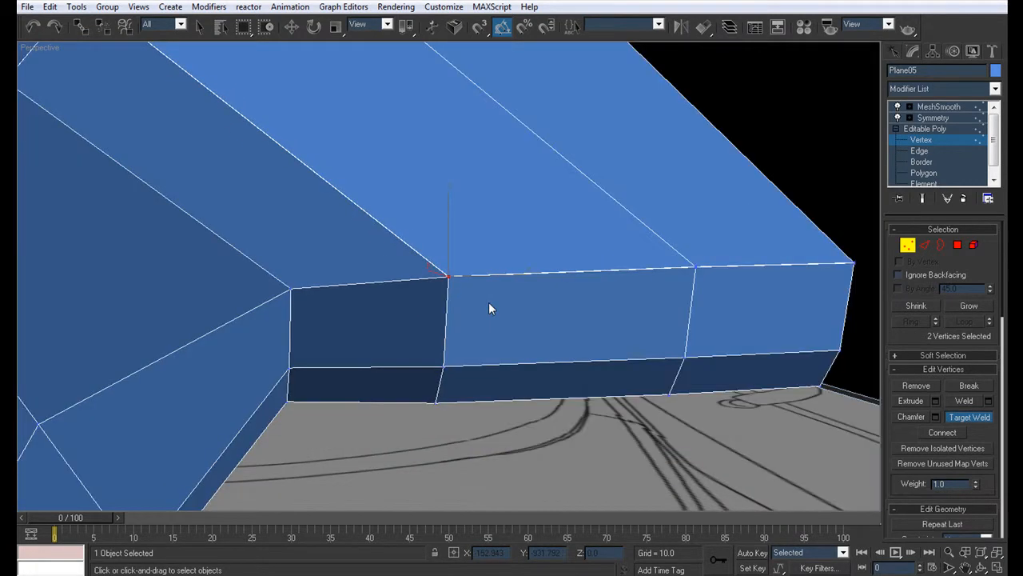
click(966, 109)
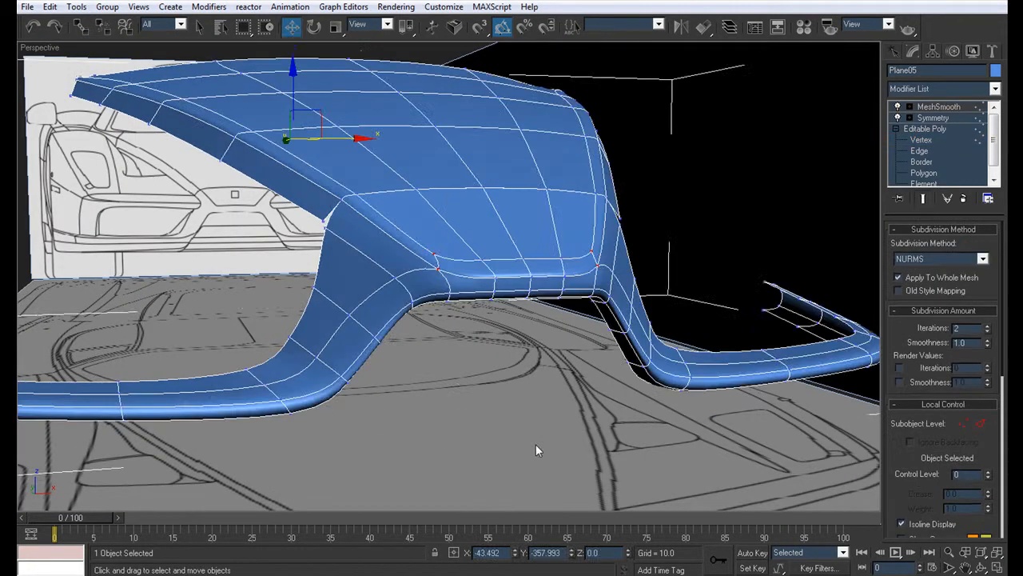
click(541, 451)
key(F4)
scroll(456, 304, down, 5)
alt+middle_drag(443, 276, 478, 304)
click(478, 302)
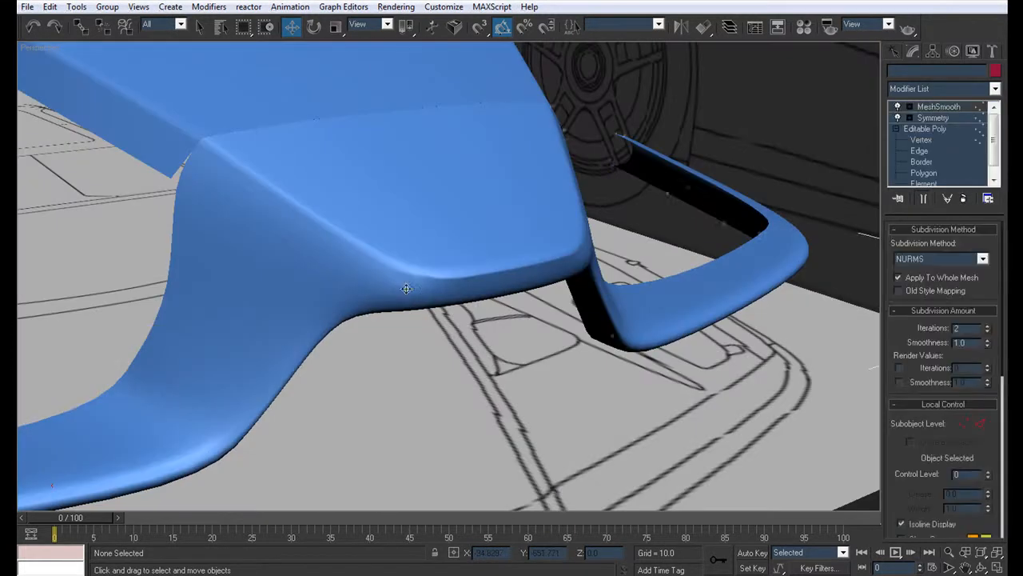
Step: Chamfer the full edge loop along the lower rim of the nose lip and bumper strip
click(921, 140)
alt+middle_drag(487, 192, 443, 180)
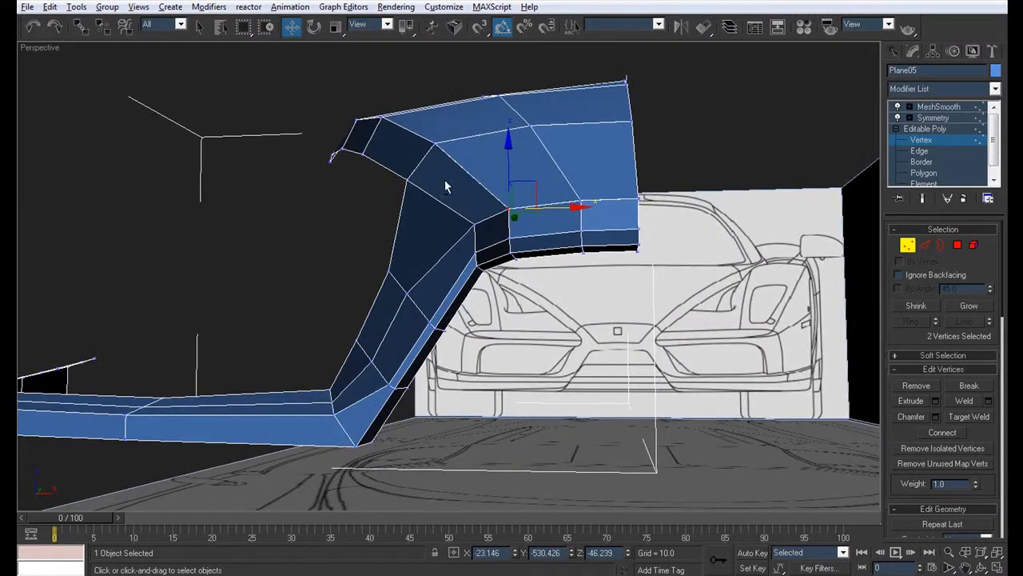
click(920, 151)
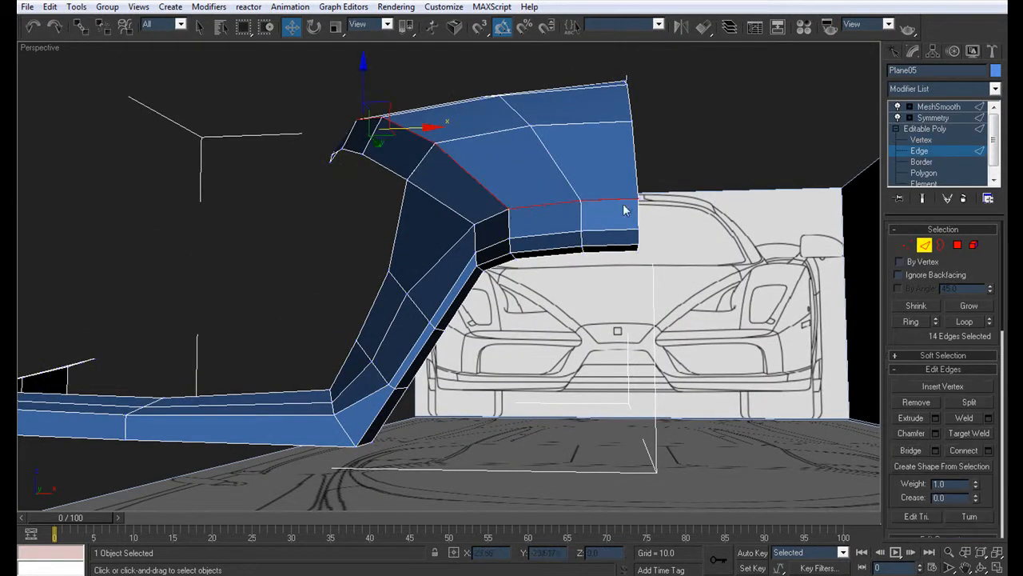
click(589, 243)
click(965, 321)
alt+middle_drag(715, 337, 337, 420)
click(934, 433)
click(450, 283)
Step: Examine the smoothed hood, nose and bumper strip with the edge lines hidden, including a close view of the lip
click(939, 106)
click(639, 328)
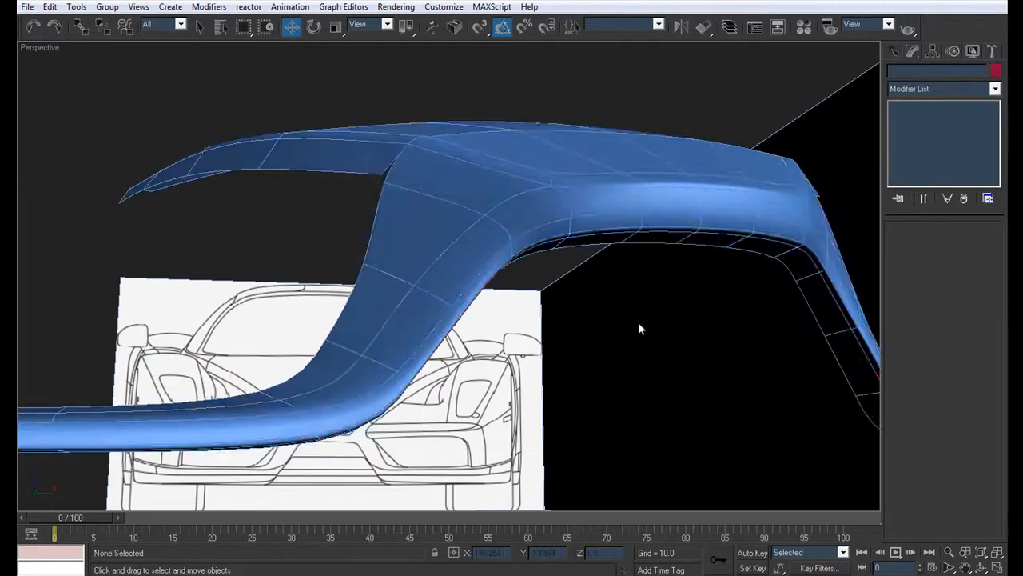
key(F4)
scroll(541, 292, down, 3)
alt+middle_drag(541, 291, 482, 320)
scroll(504, 336, down, 5)
scroll(497, 322, up, 5)
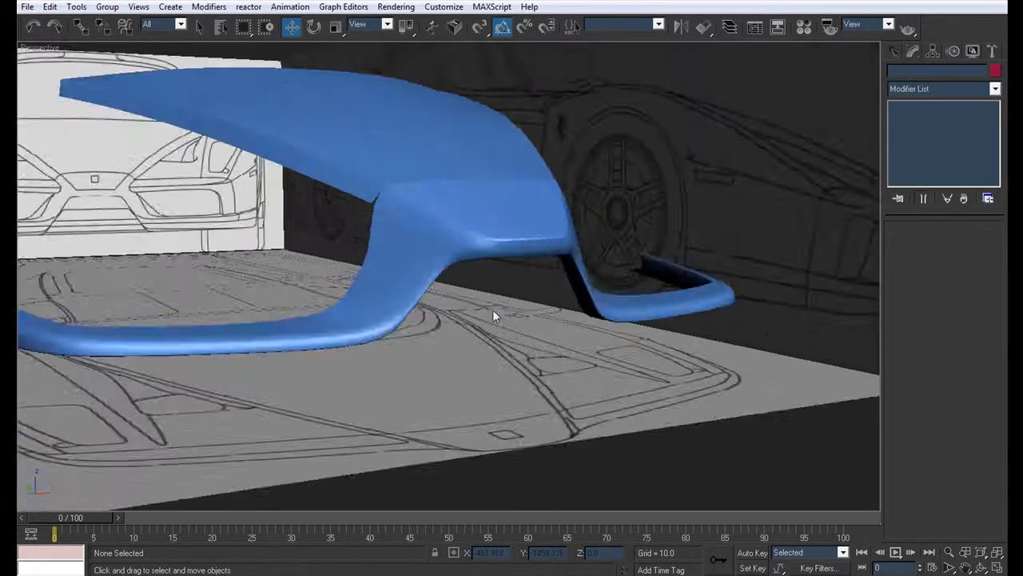
scroll(497, 323, up, 3)
click(424, 236)
key(F4)
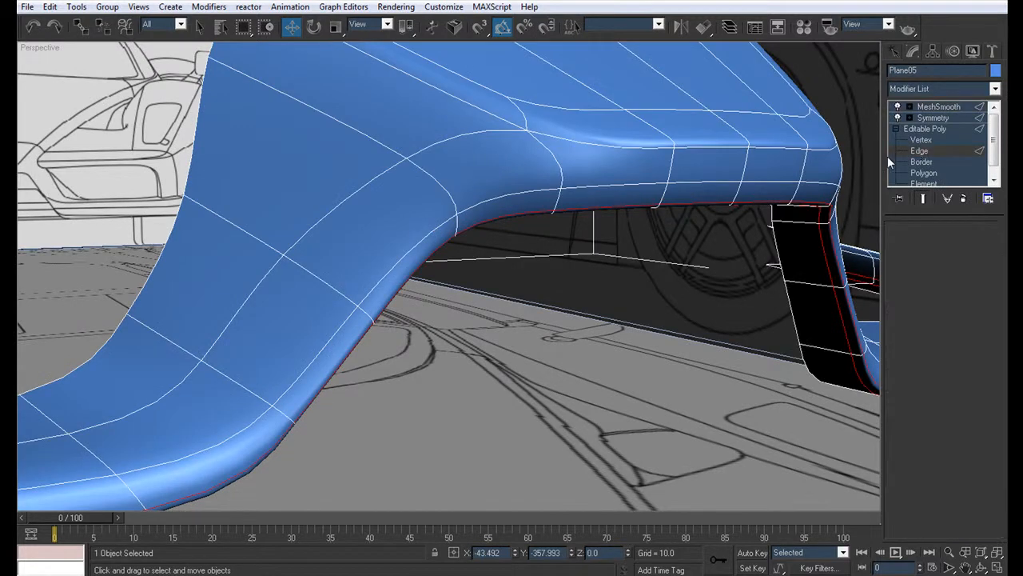
Step: Chamfer the front edge loop of the bumper strip and slanted section, leaving out the three edges across the nose lip
click(918, 151)
alt+middle_drag(555, 213, 505, 260)
click(456, 278)
click(964, 320)
middle_drag(821, 299, 199, 380)
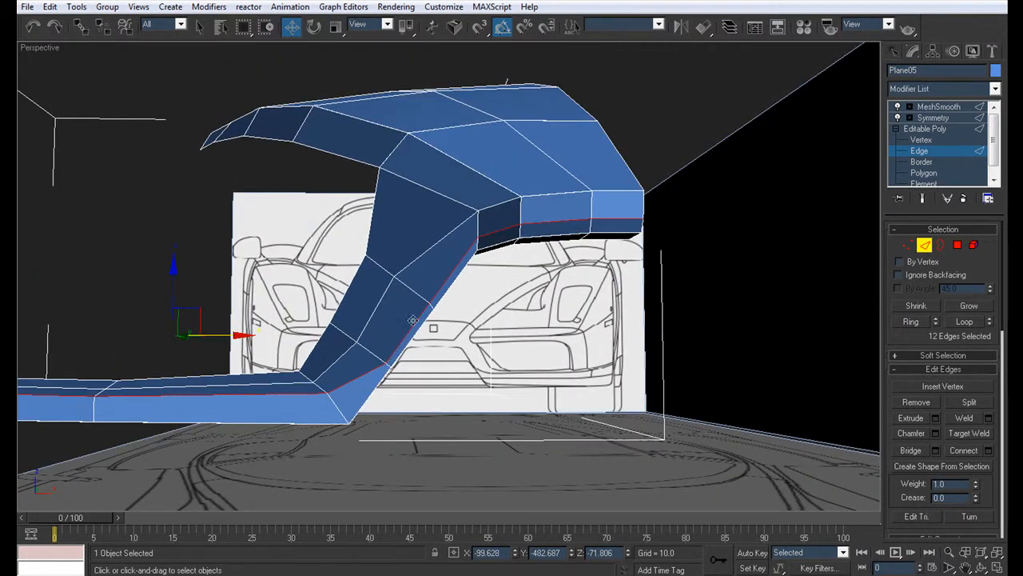
alt+click(601, 220)
alt+click(568, 222)
alt+click(501, 231)
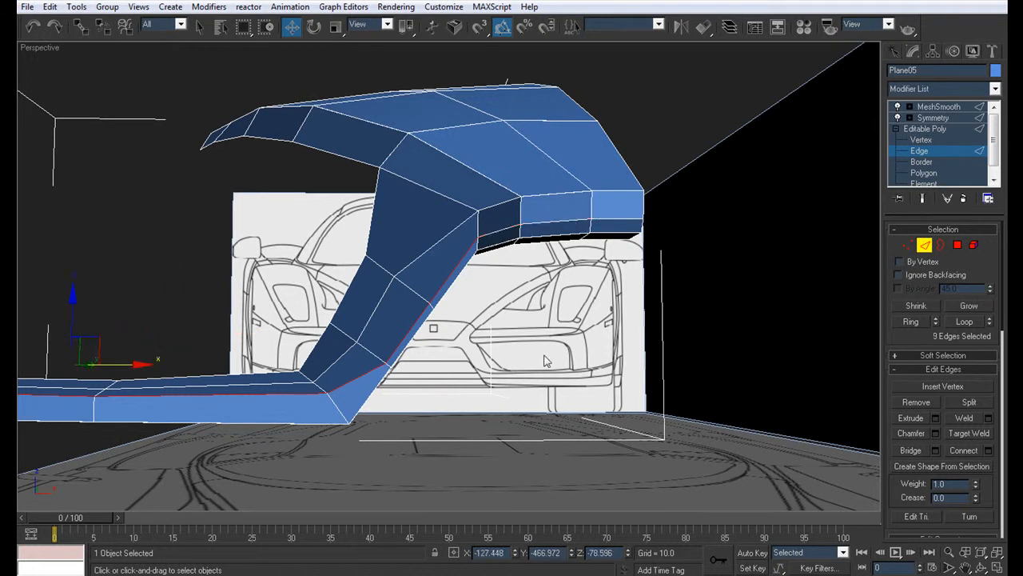
click(936, 433)
click(508, 285)
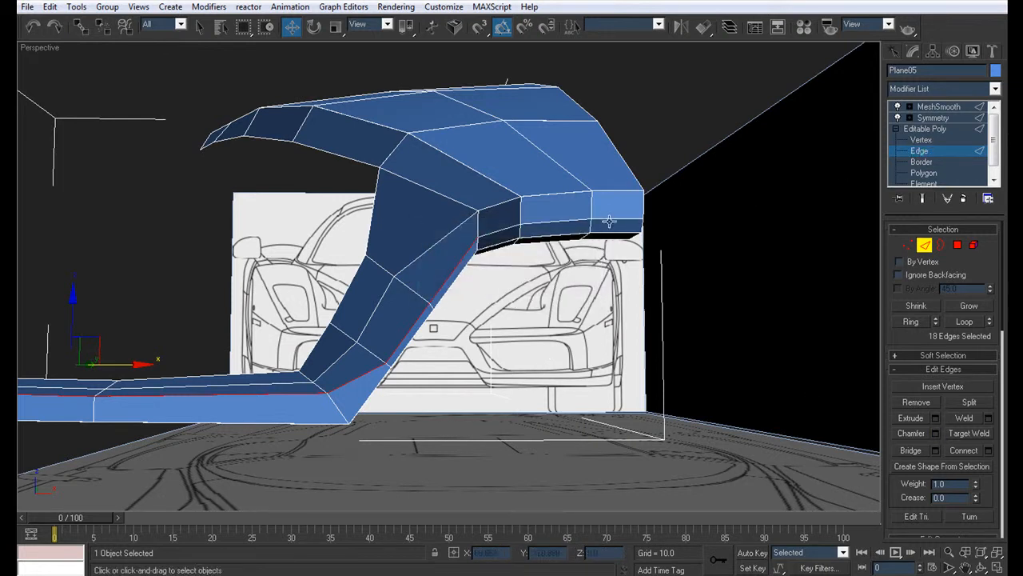
Step: Chamfer only the three edges across the middle of the nose lip by about 1.86
click(933, 119)
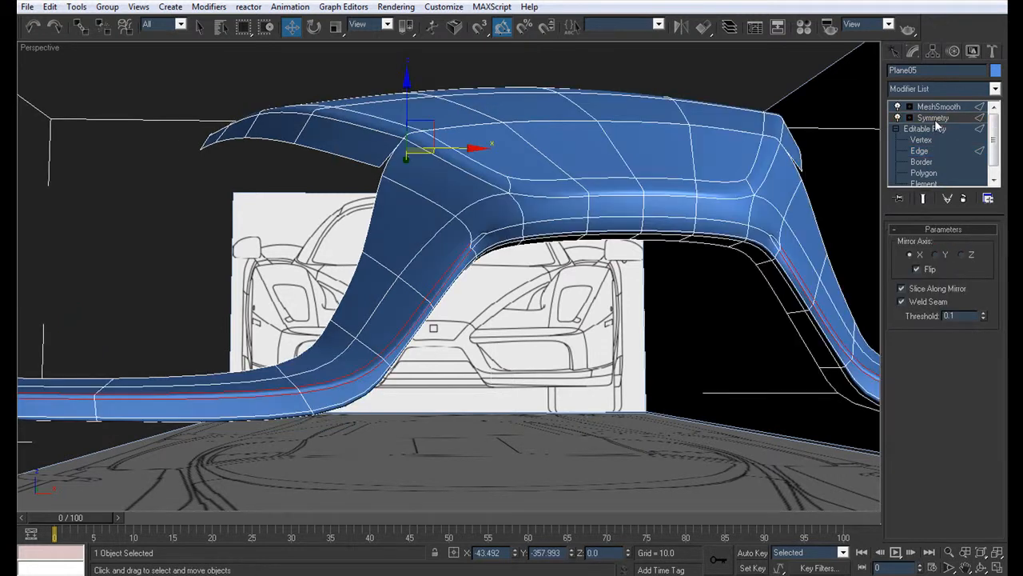
click(923, 139)
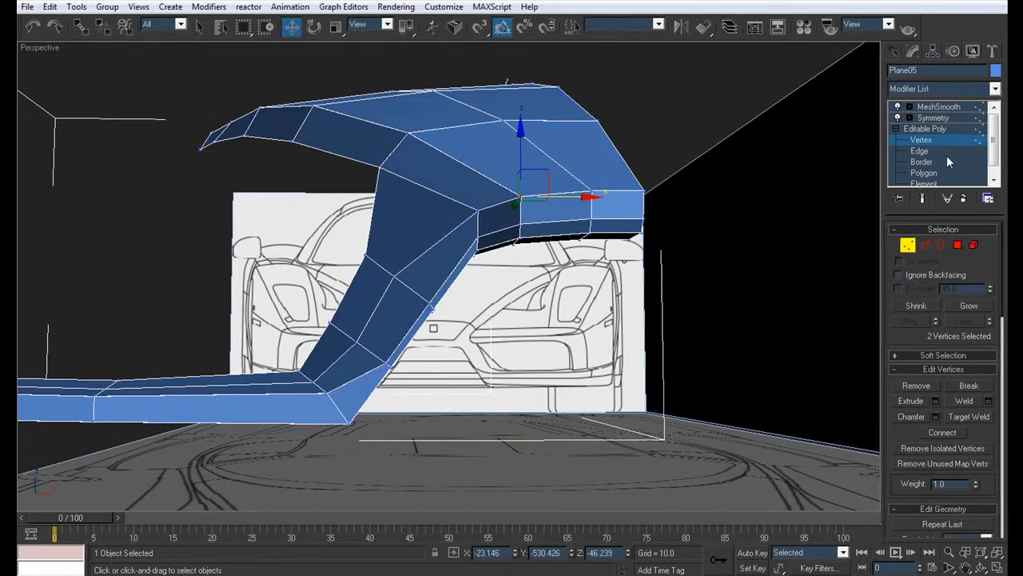
click(919, 151)
click(621, 218)
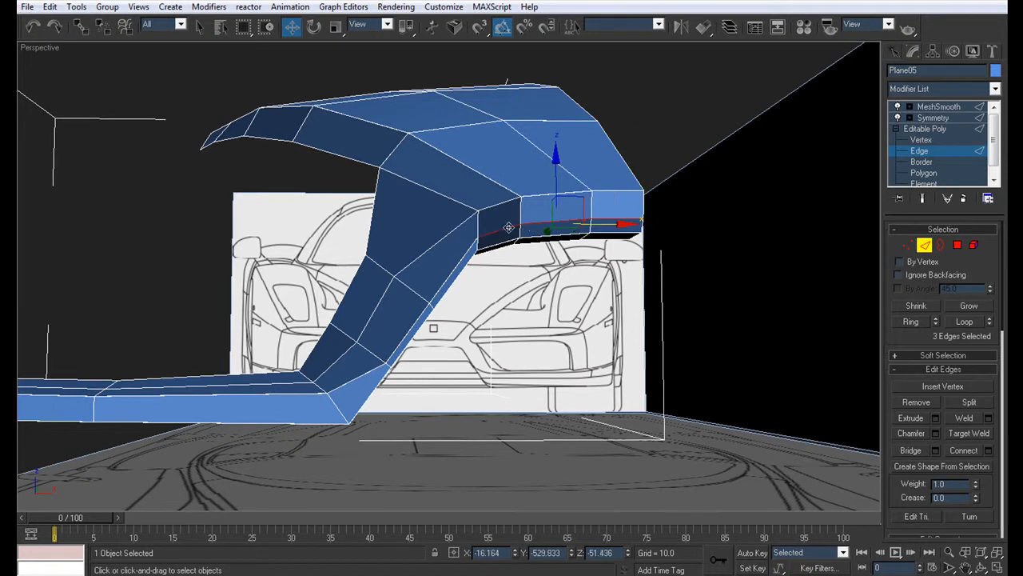
click(528, 231)
scroll(511, 235, up, 5)
scroll(485, 304, down, 4)
key(ctrl+z)
key(ctrl+z)
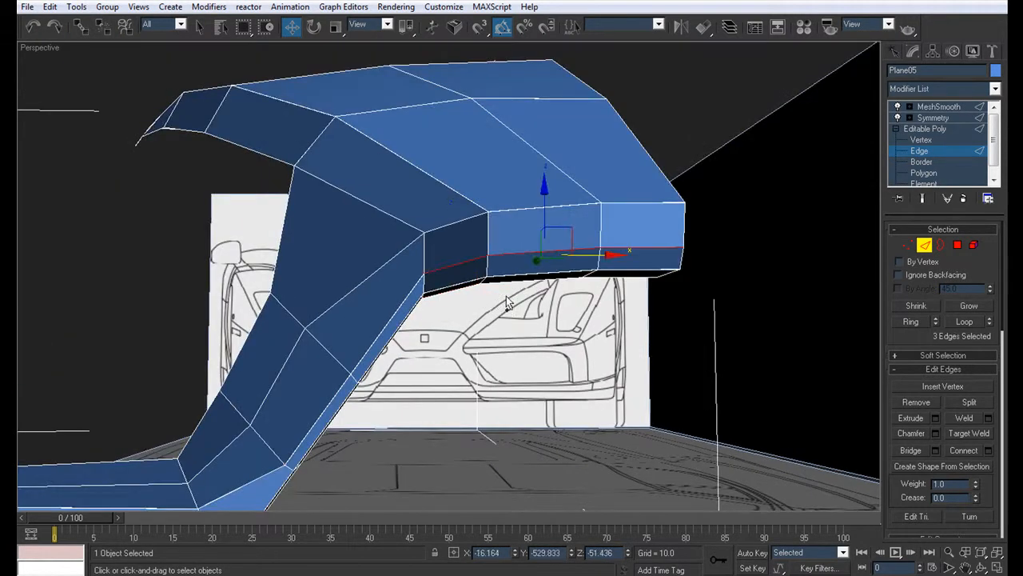
scroll(760, 406, down, 1)
click(911, 433)
mouse_move(538, 262)
mouse_down()
mouse_move(541, 244)
mouse_move(543, 254)
mouse_up()
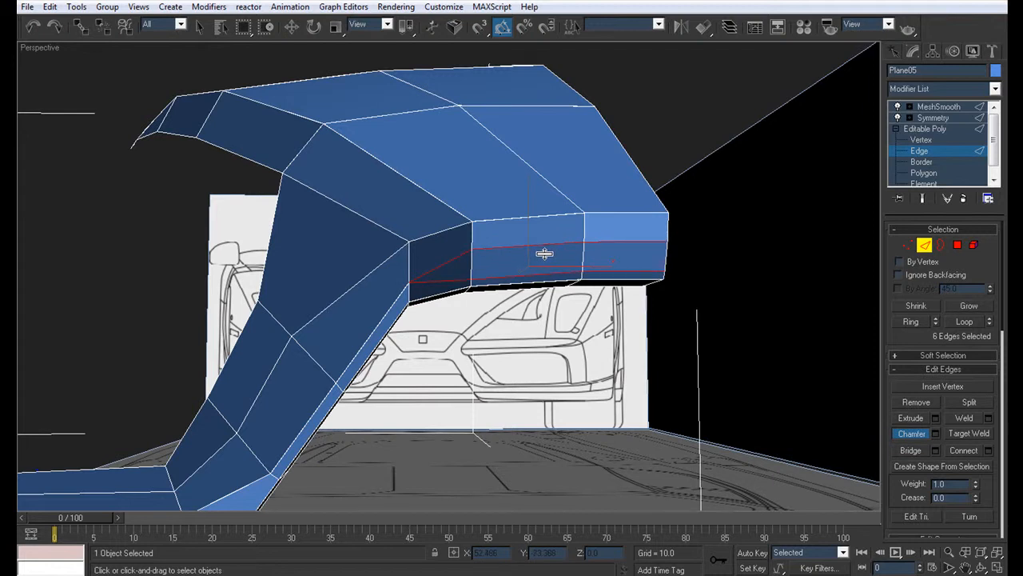
click(940, 434)
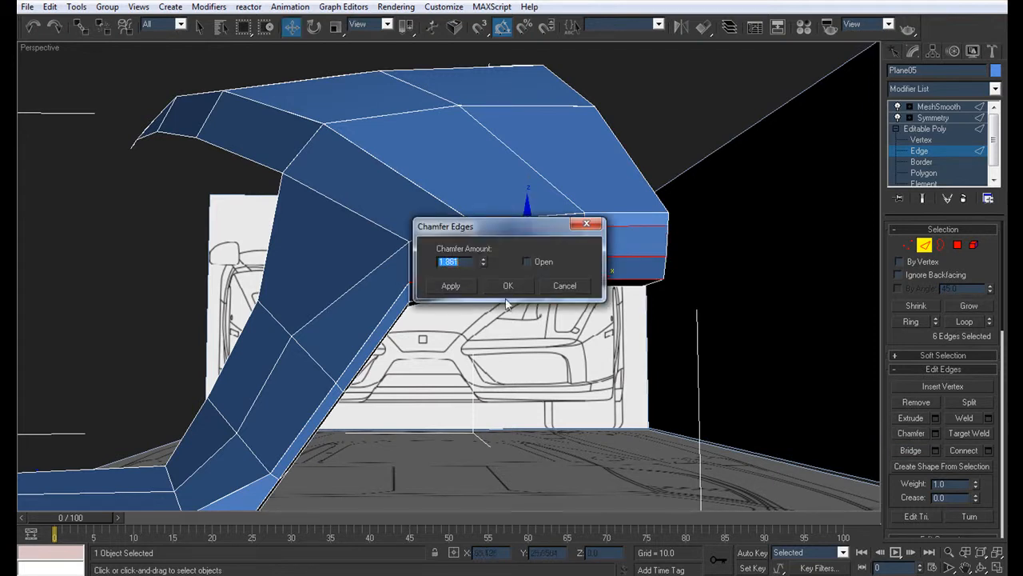
click(568, 287)
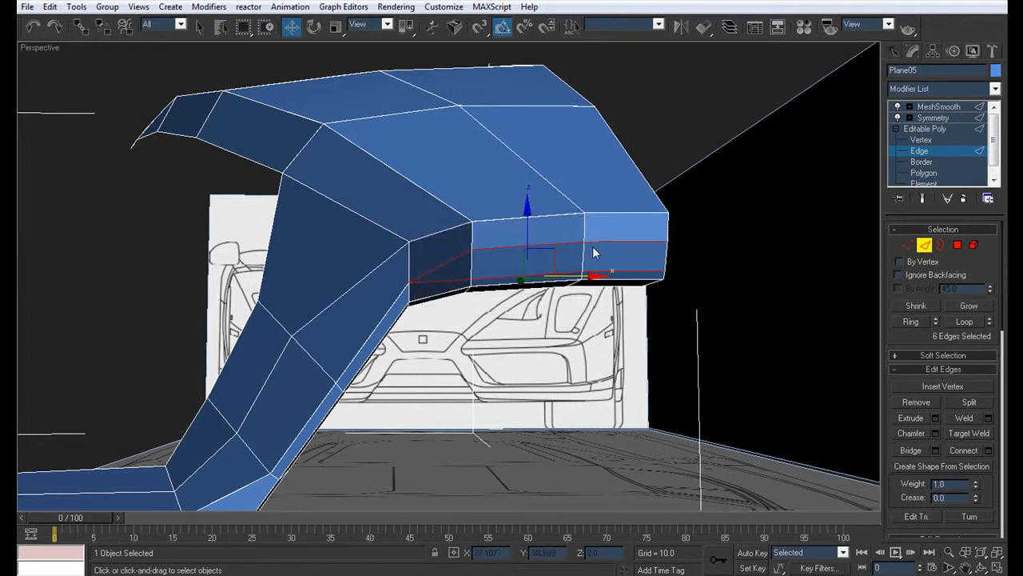
Step: Merge the overlapping vertices at the lip's inner corner where the chamfers meet, and review the smoothed model without edge lines
click(961, 140)
click(407, 289)
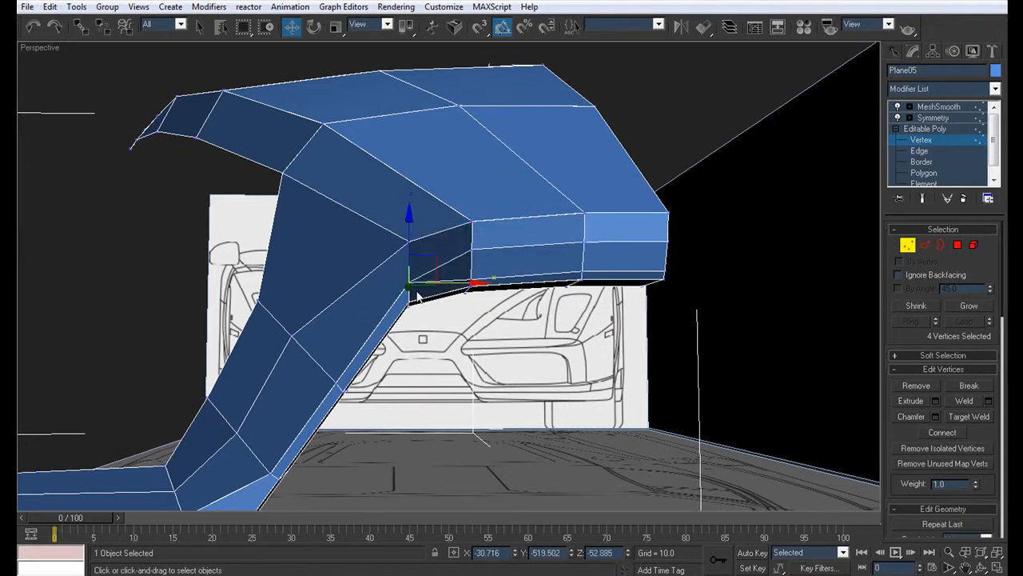
scroll(417, 290, up, 8)
click(446, 266)
drag(475, 306, 438, 280)
scroll(698, 380, down, 8)
click(934, 107)
click(502, 357)
key(F4)
alt+middle_drag(496, 351, 437, 296)
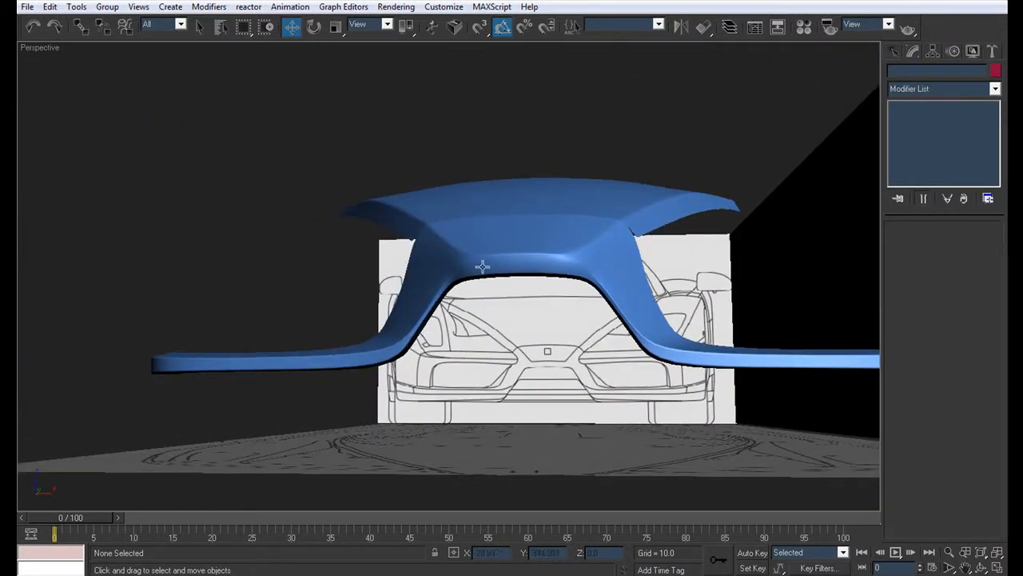
Step: Examine the smoothed bumper strip, slanted section and nose lip from several angles, with edge lines hidden and displayed
alt+middle_drag(361, 311, 378, 360)
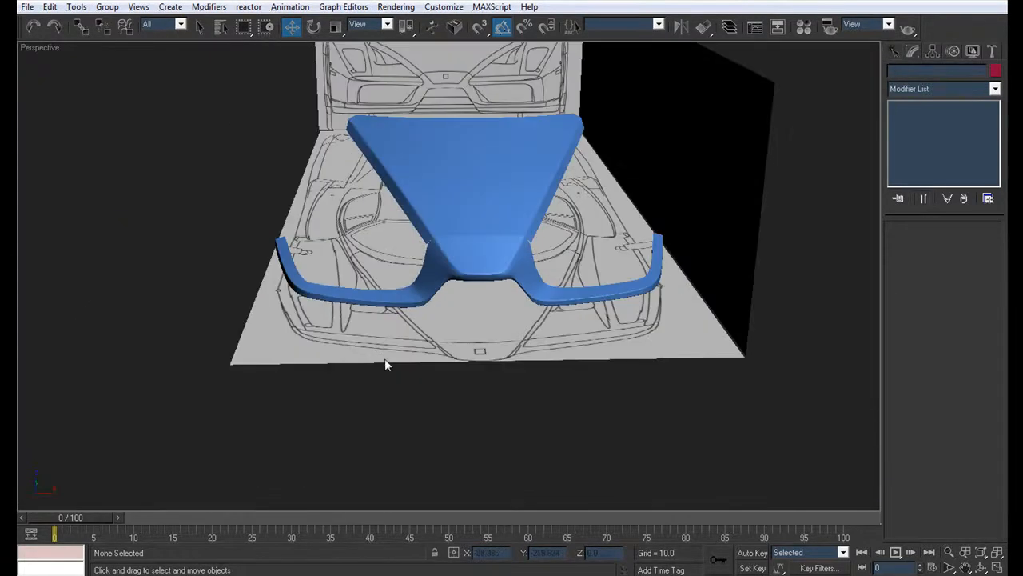
alt+middle_drag(524, 358, 560, 344)
scroll(484, 304, up, 10)
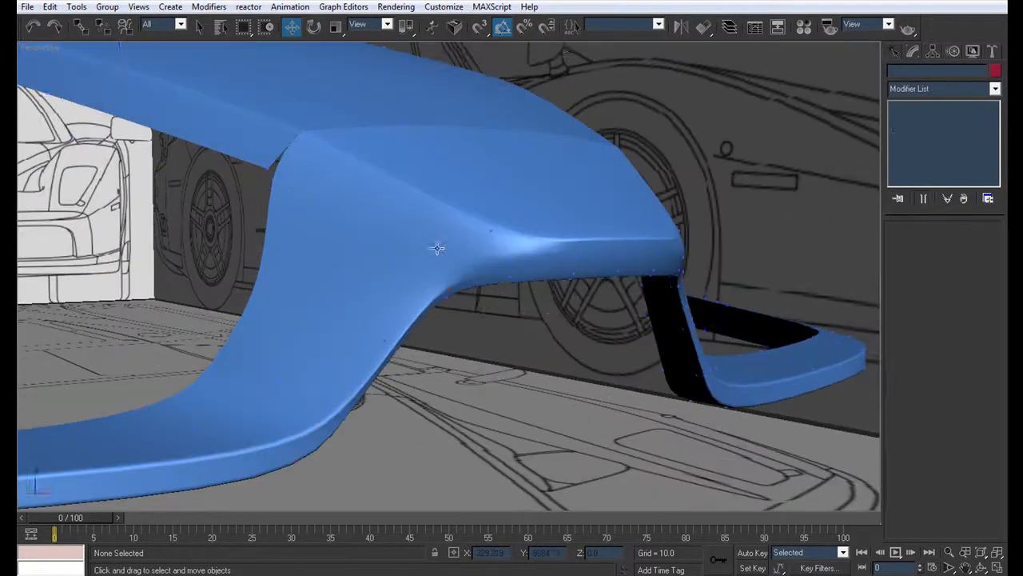
click(431, 244)
key(F4)
middle_drag(470, 239, 621, 210)
scroll(674, 204, down, 6)
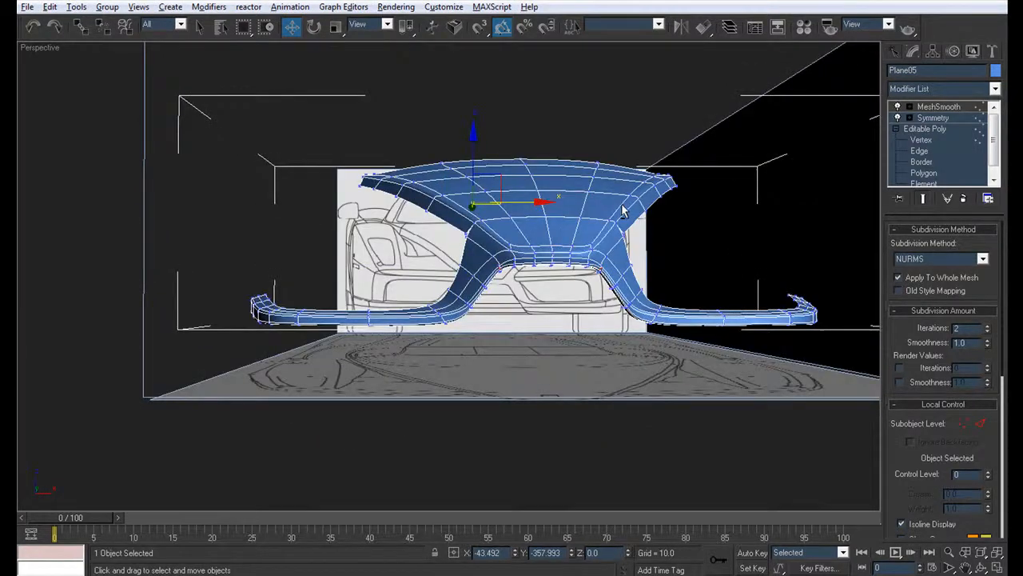
scroll(612, 192, up, 5)
Step: Chamfer the edge loop across the bumper's inner corner by about 1.067, leaving out its two underside edges
click(920, 151)
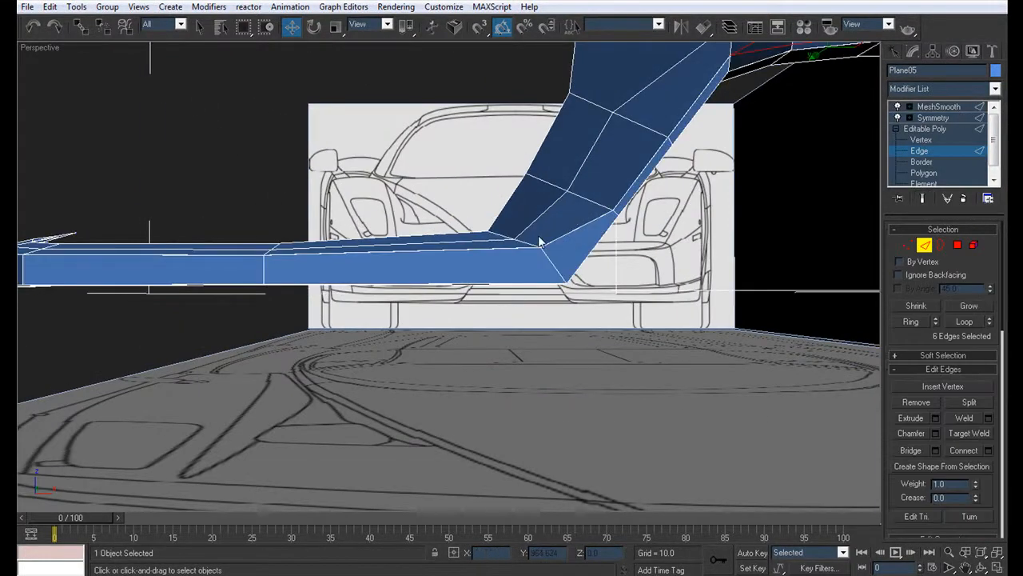
click(530, 249)
click(965, 321)
key(ctrl+z)
key(ctrl+z)
alt+middle_drag(585, 239, 434, 336)
scroll(563, 210, up, 4)
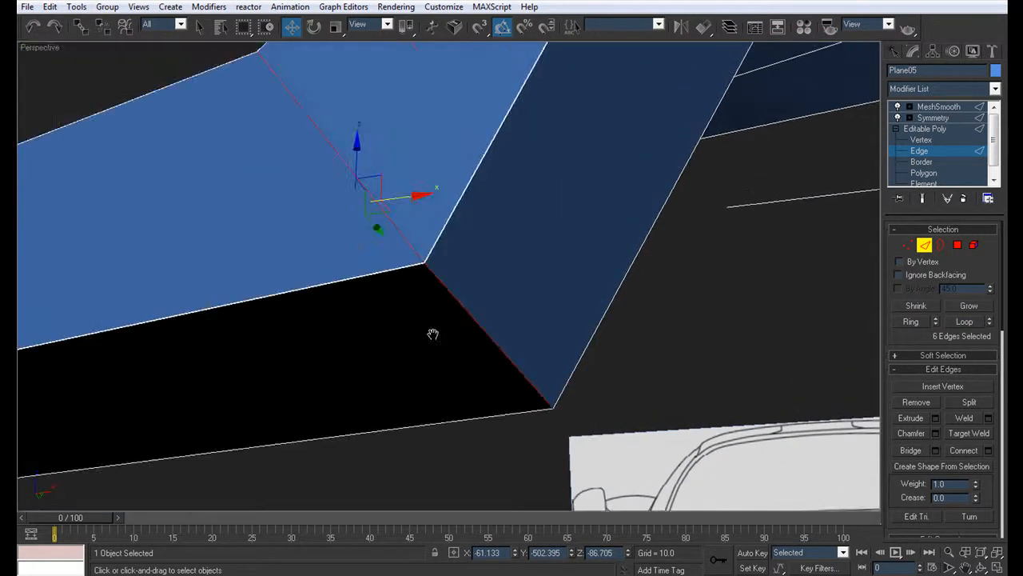
scroll(410, 283, up, 3)
alt+middle_drag(405, 290, 448, 319)
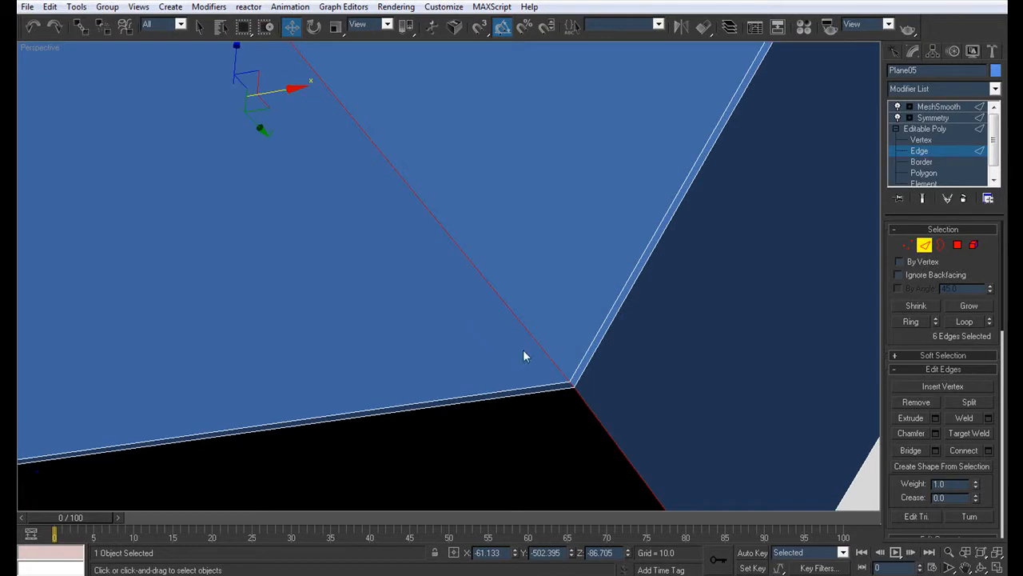
alt+click(578, 393)
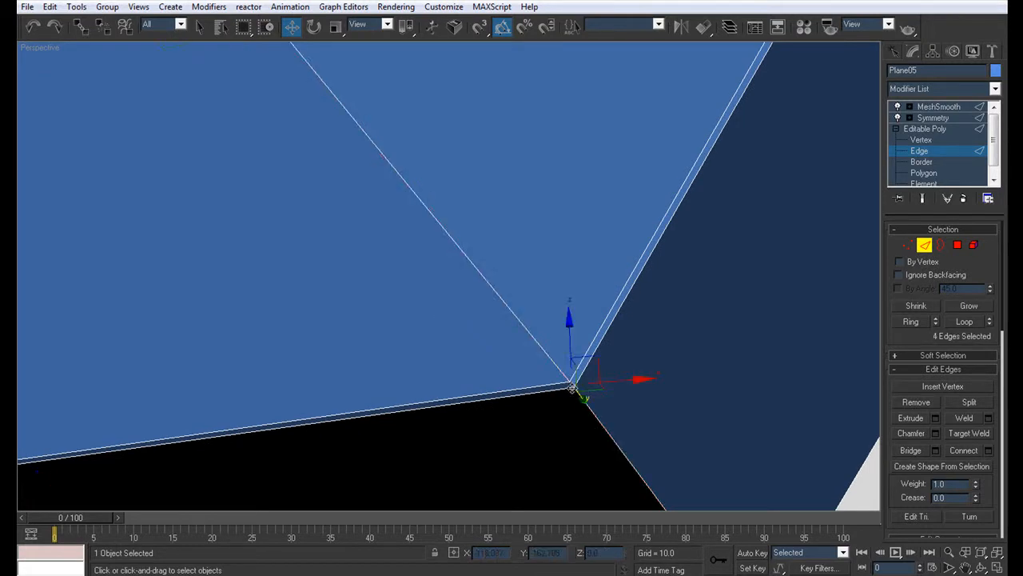
scroll(585, 388, down, 5)
alt+middle_drag(579, 362, 501, 337)
click(911, 434)
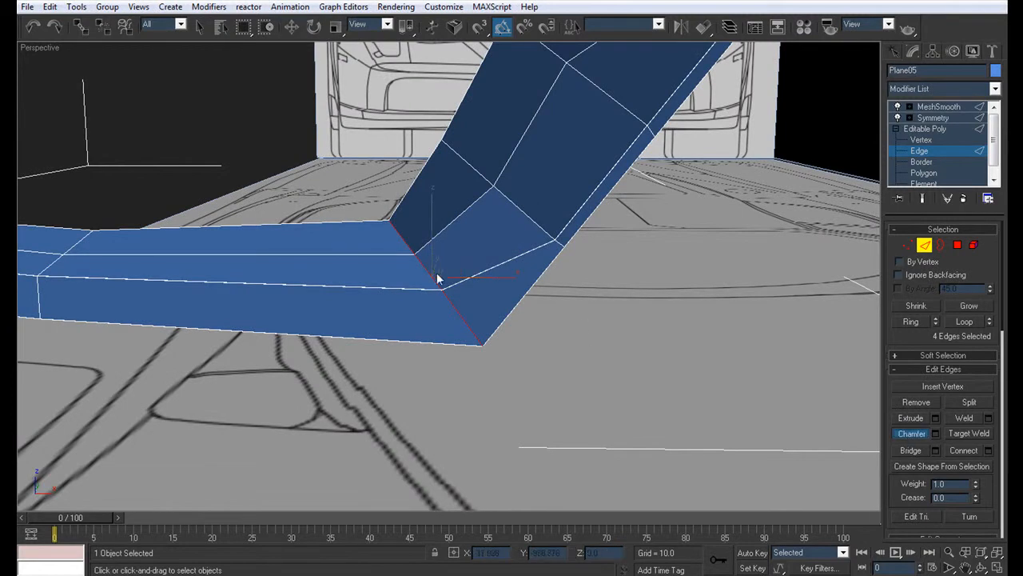
drag(425, 269, 431, 269)
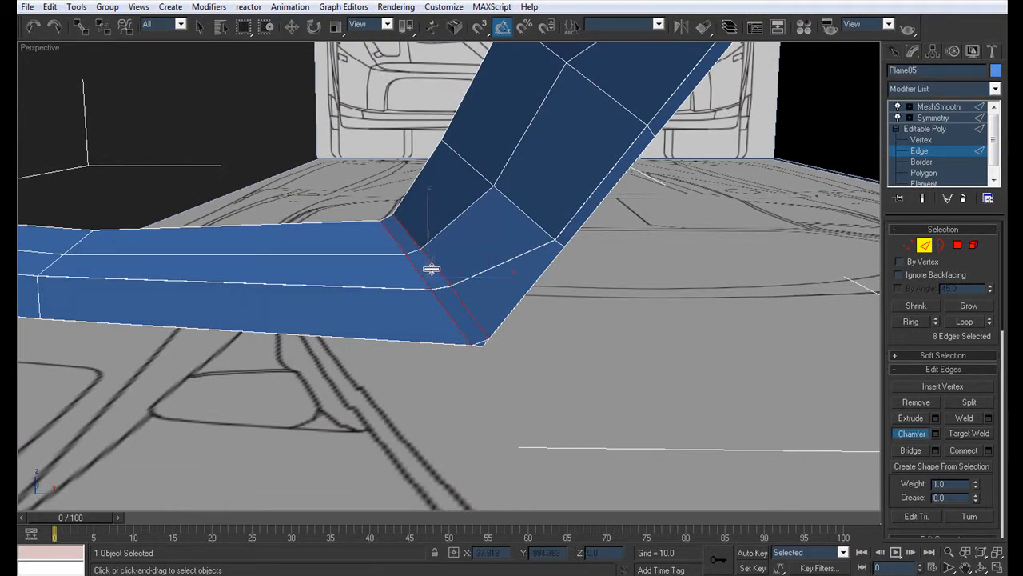
click(937, 434)
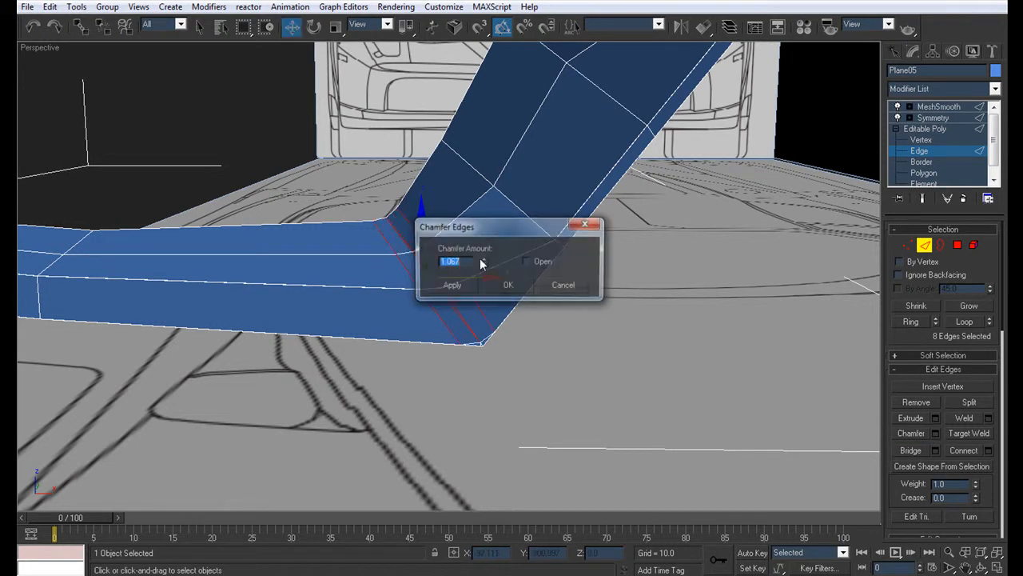
click(565, 287)
Step: Chamfer the two underside edges at the same bumper corner by 0.01 and review the smoothed model
alt+middle_drag(564, 293, 524, 244)
scroll(513, 258, up, 4)
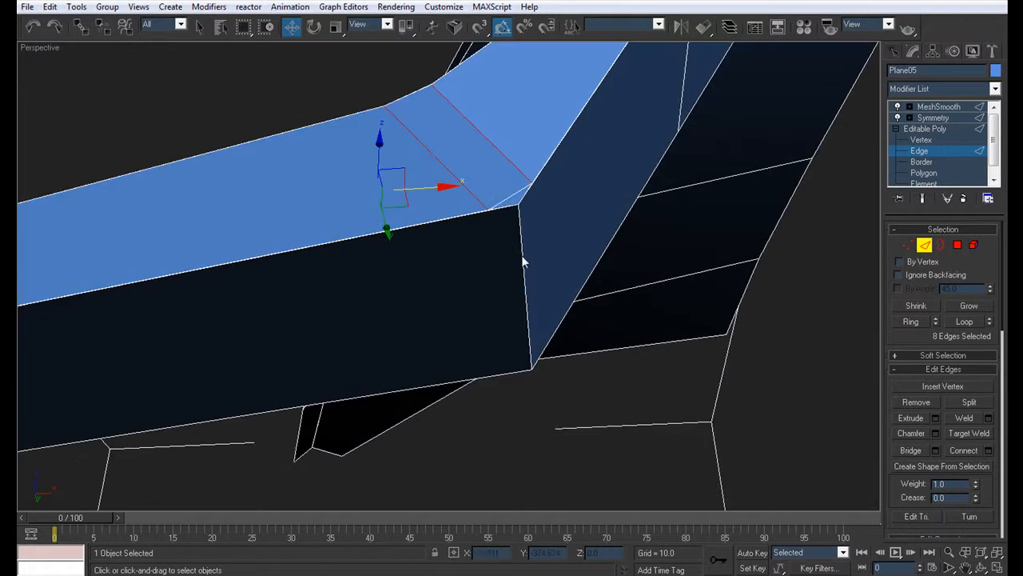
key(q)
click(522, 240)
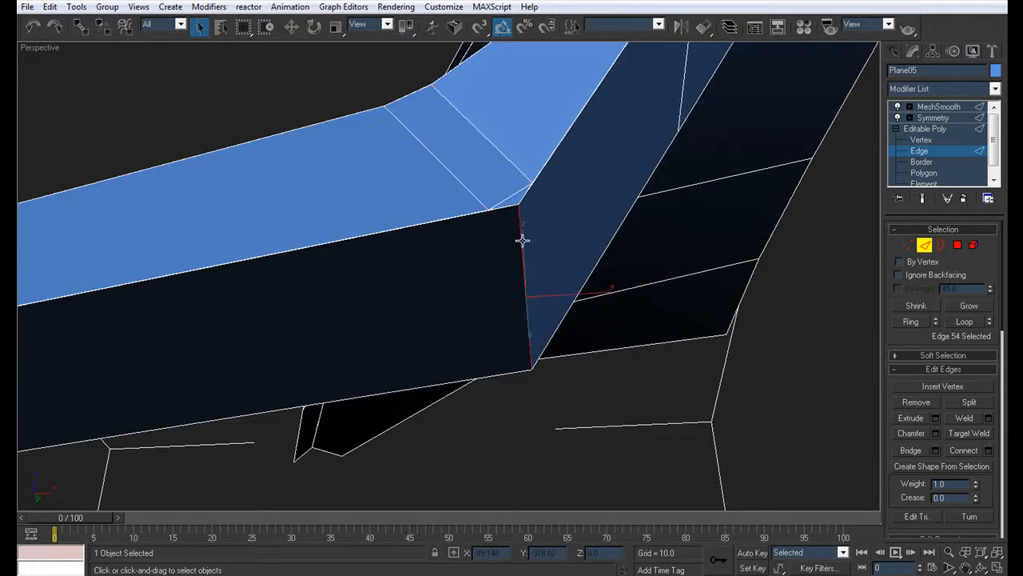
click(967, 321)
click(937, 432)
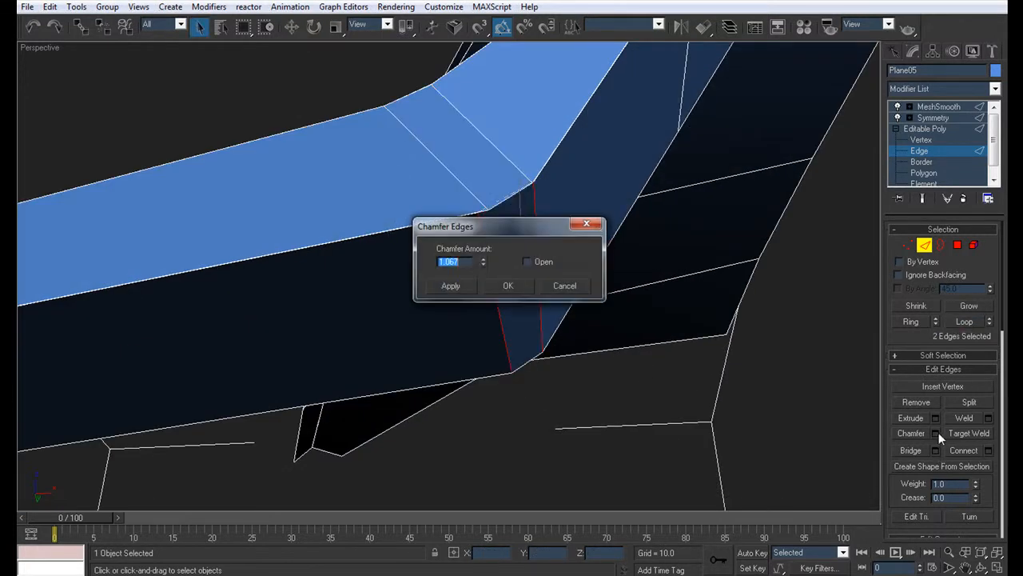
text(0.01)
key(Return)
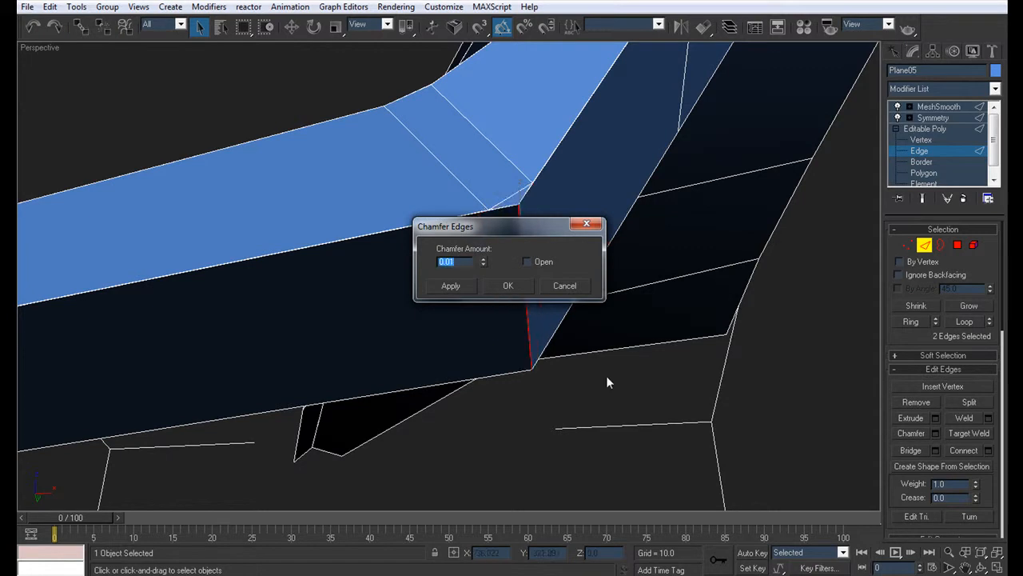
click(502, 282)
alt+middle_drag(519, 164, 524, 353)
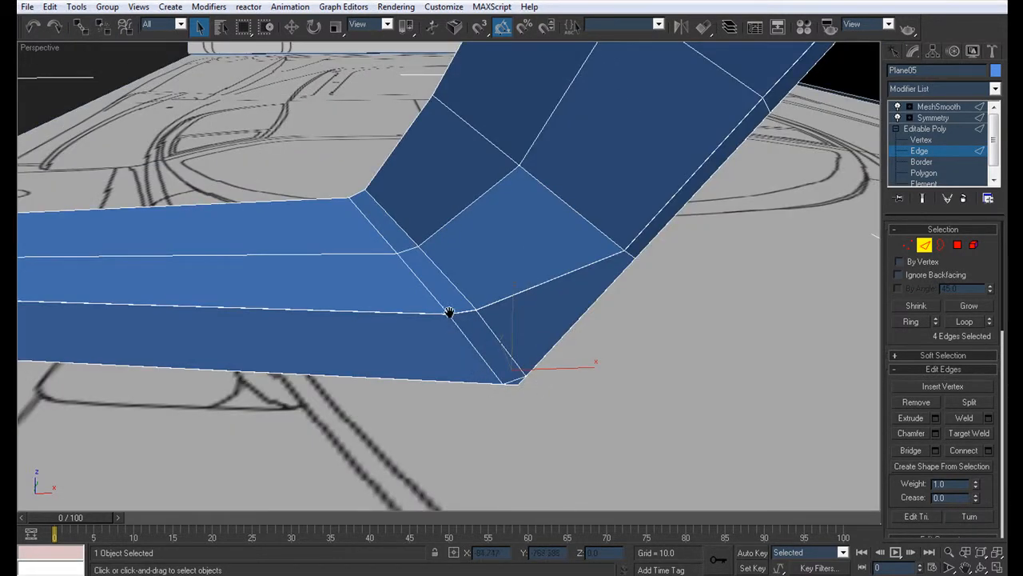
scroll(448, 312, down, 4)
click(954, 117)
click(519, 312)
alt+middle_drag(521, 309, 503, 267)
scroll(493, 267, up, 8)
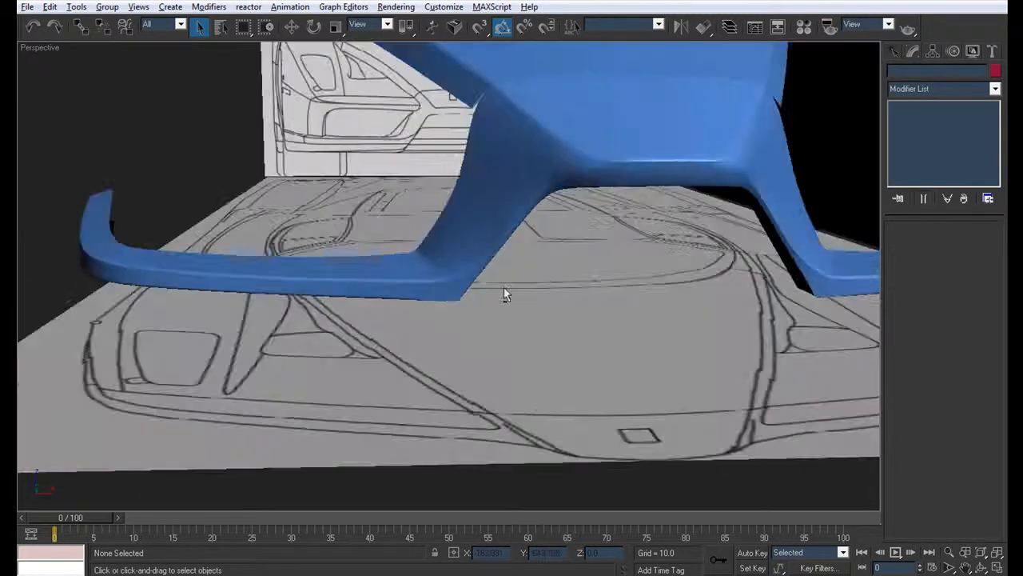
Step: Reposition the upper vertices of the chamfered bumper corner slightly in the front view, where the strip meets the slanted section
click(423, 238)
click(916, 142)
alt+middle_drag(408, 219, 392, 239)
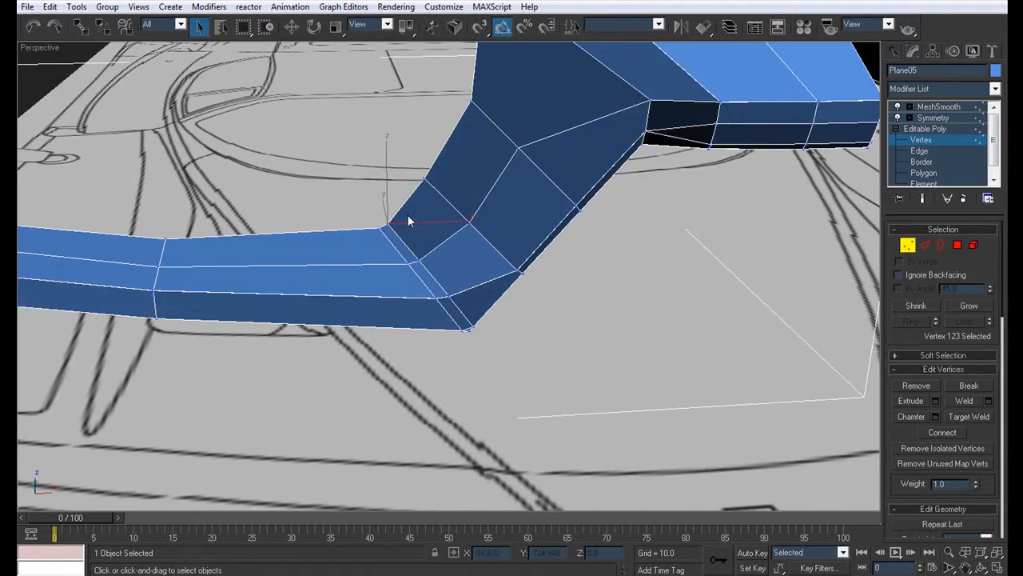
key(alt+w)
key(w)
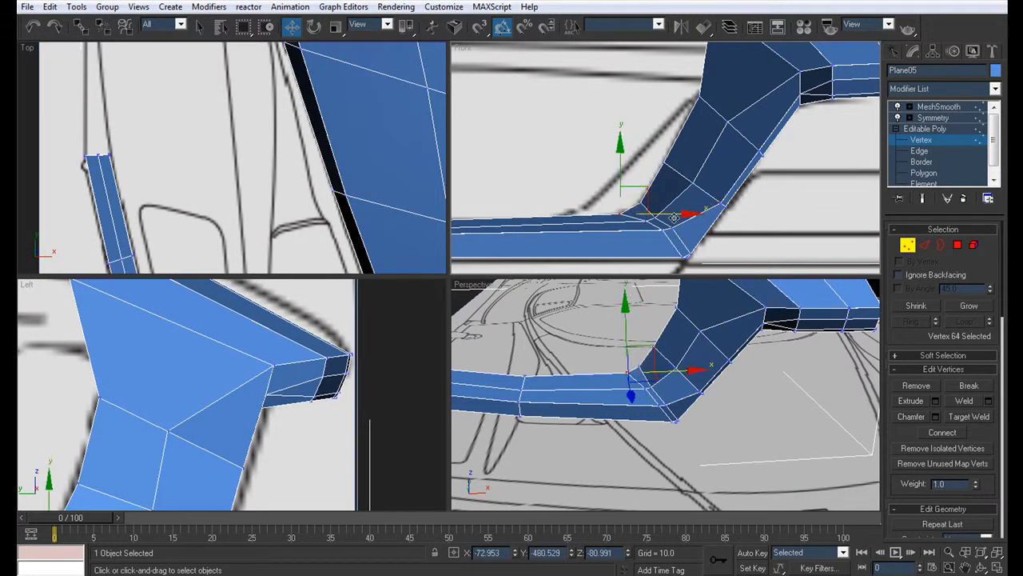
click(656, 217)
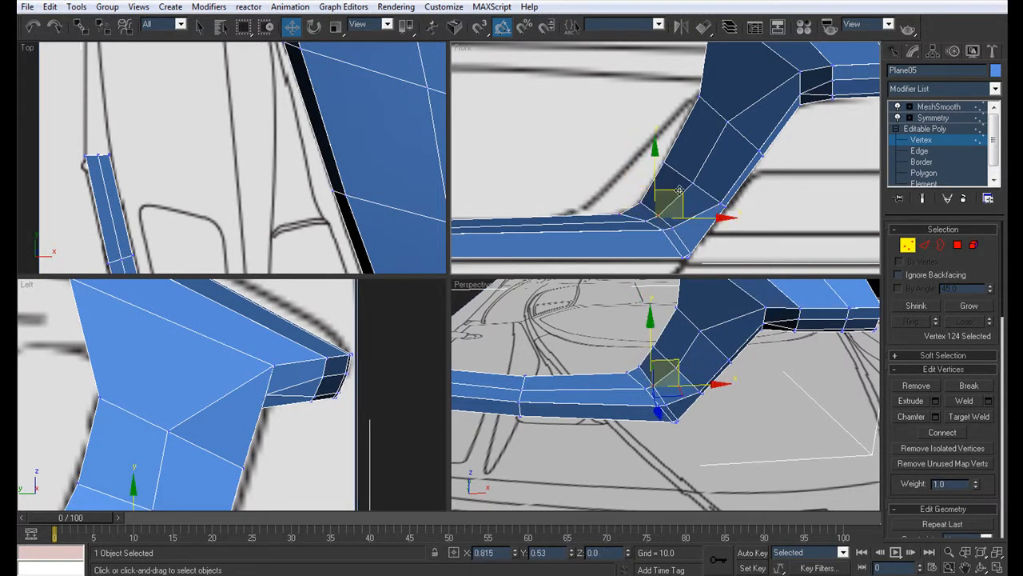
Step: Examine the adjusted bumper corner on the smoothed model with the edge lines hidden
key(alt+w)
alt+middle_drag(679, 325, 463, 264)
click(622, 323)
key(F4)
scroll(507, 254, down, 3)
scroll(509, 289, up, 4)
scroll(432, 201, up, 3)
Step: Chamfer the edge loop running from the hood joint along the side of the nose and under the lip by about 1.22
click(432, 201)
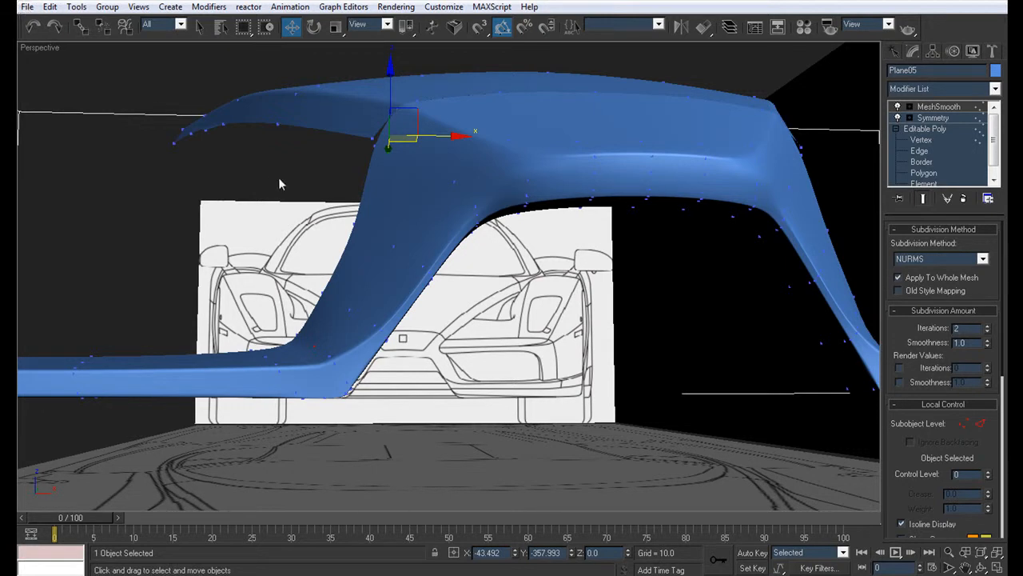
click(930, 152)
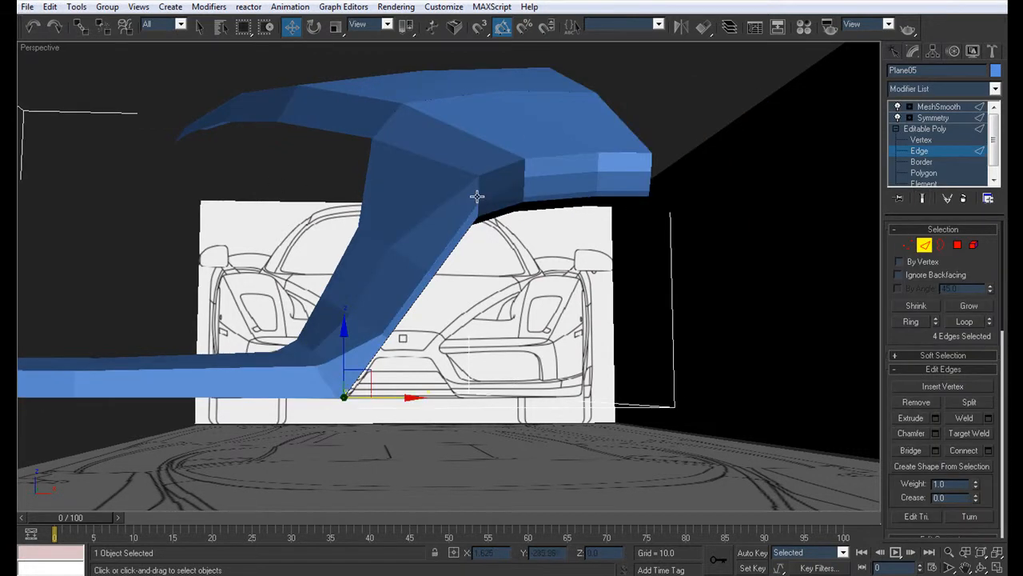
key(F4)
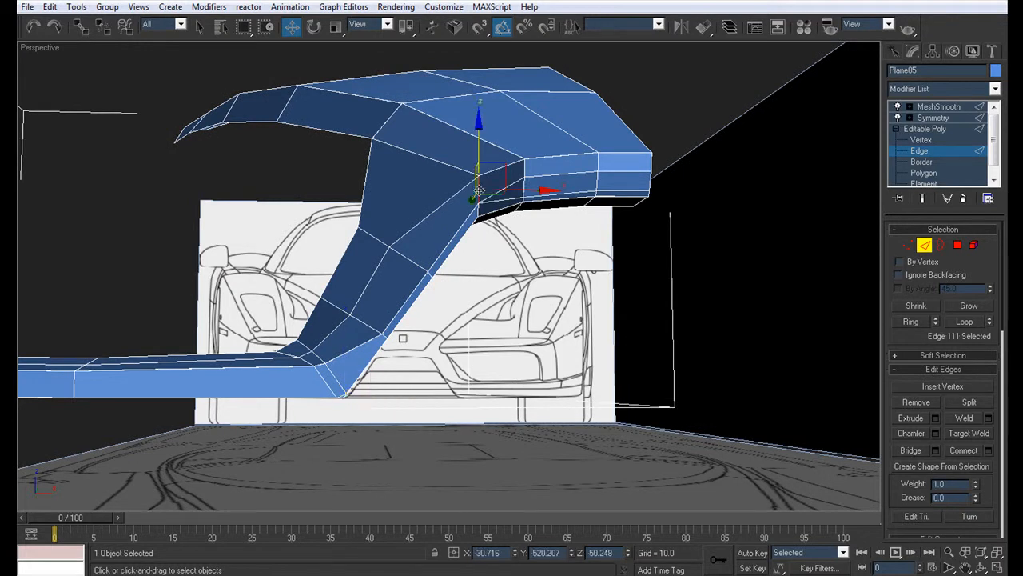
click(963, 319)
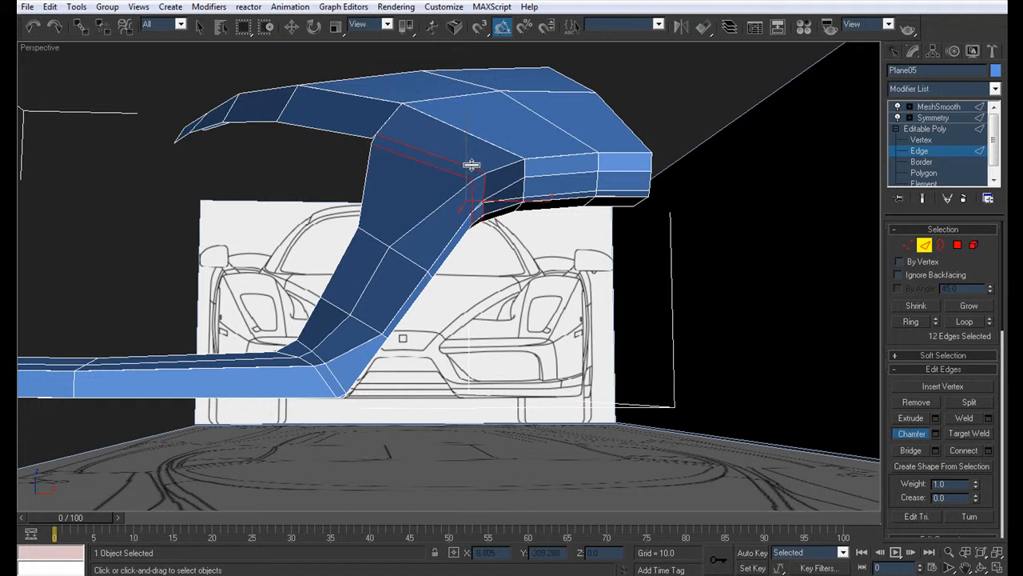
click(937, 434)
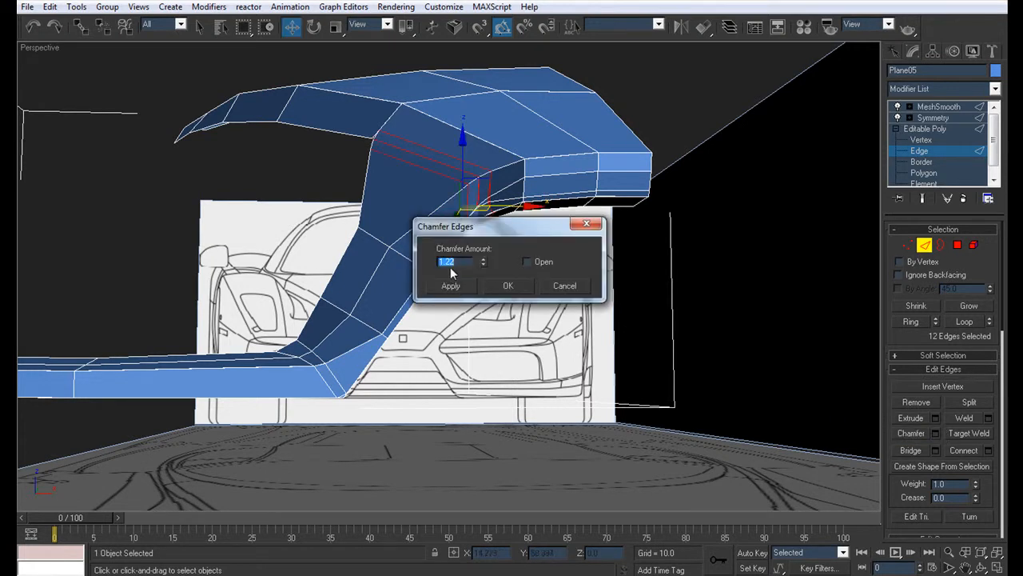
click(577, 289)
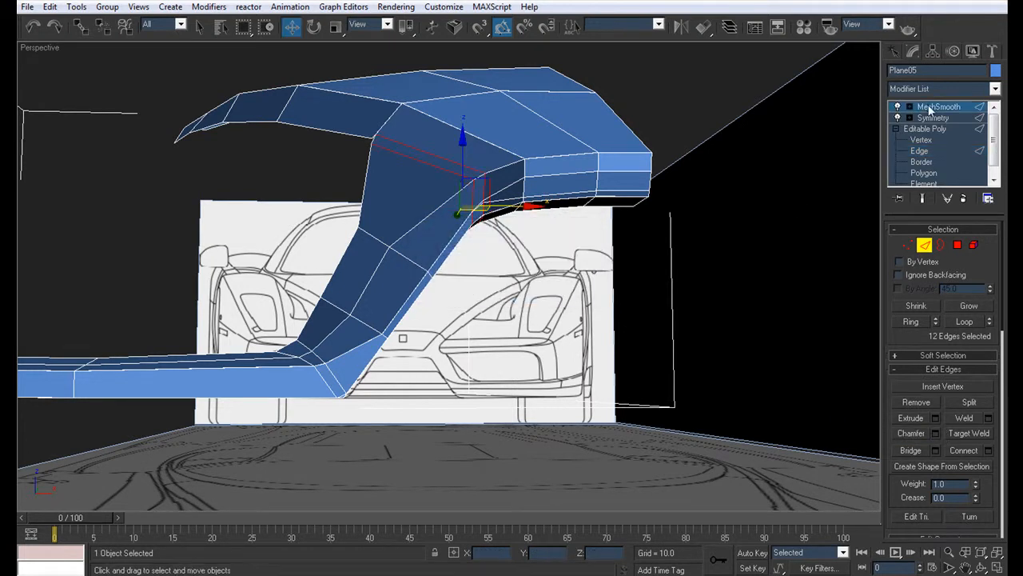
Step: Examine the smoothed hood, nose and bumper without edge lines, including a close view of the crease on the nose side
click(929, 110)
click(502, 267)
scroll(502, 269, down, 4)
key(F4)
alt+middle_drag(501, 270, 421, 291)
alt+middle_drag(544, 273, 521, 301)
click(614, 284)
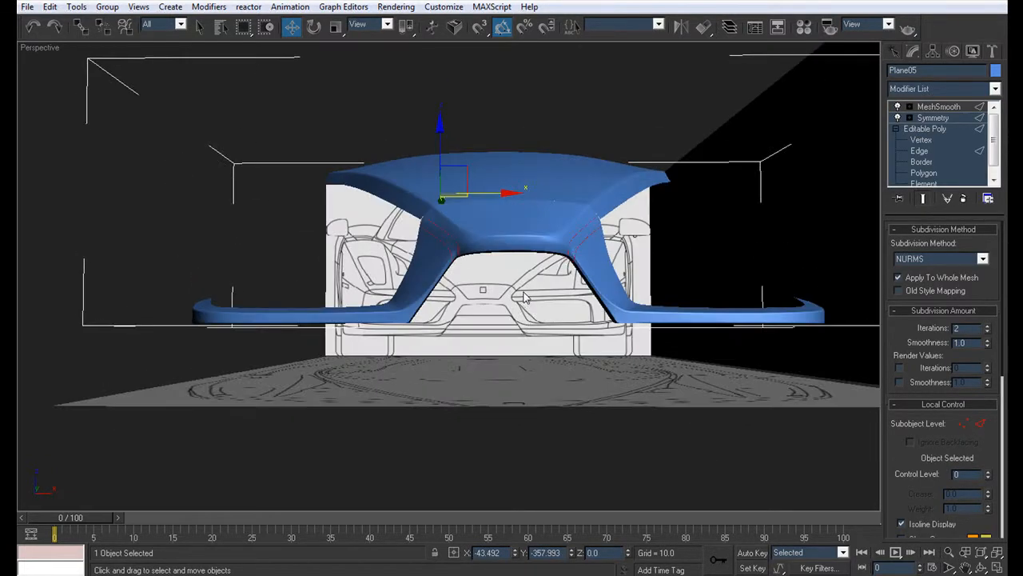
click(488, 333)
scroll(483, 278, down, 5)
alt+middle_drag(432, 282, 561, 279)
scroll(560, 279, up, 5)
alt+middle_drag(410, 272, 459, 299)
scroll(370, 231, up, 6)
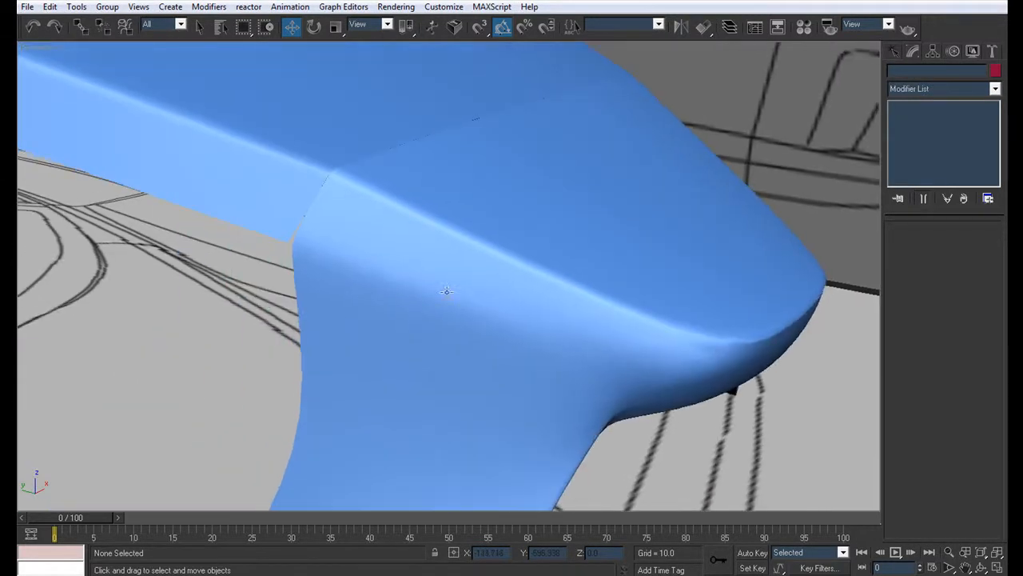
Step: Using the see-through front view, reposition the chamfer's end vertices at the strip-to-hood joint, shifting the lower one outward to the blueprint line
click(388, 287)
click(921, 140)
scroll(364, 263, up, 5)
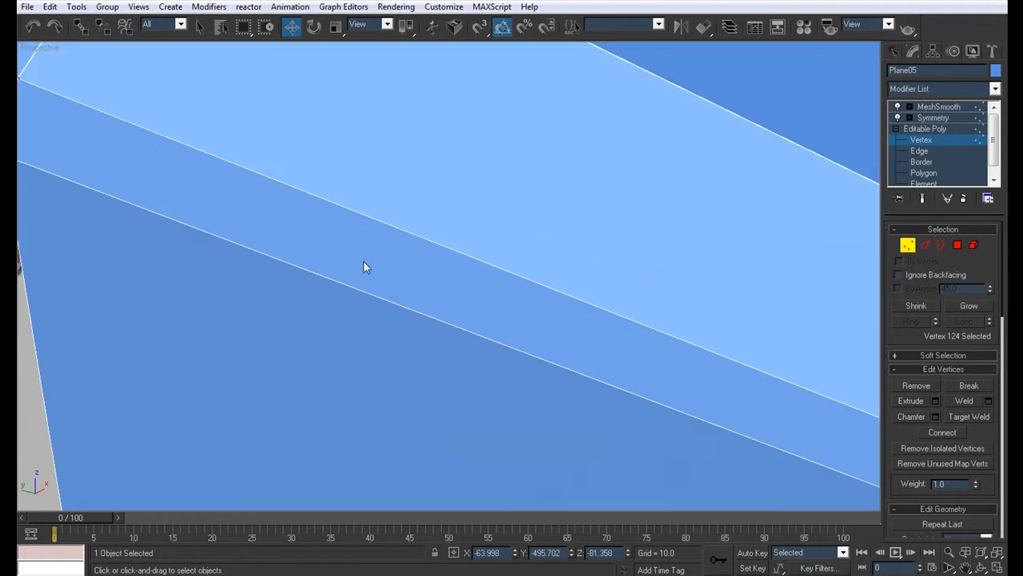
scroll(379, 256, down, 5)
key(alt+w)
scroll(658, 175, up, 6)
key(alt+w)
middle_drag(578, 206, 592, 132)
scroll(618, 123, down, 2)
key(alt+x)
scroll(419, 222, up, 4)
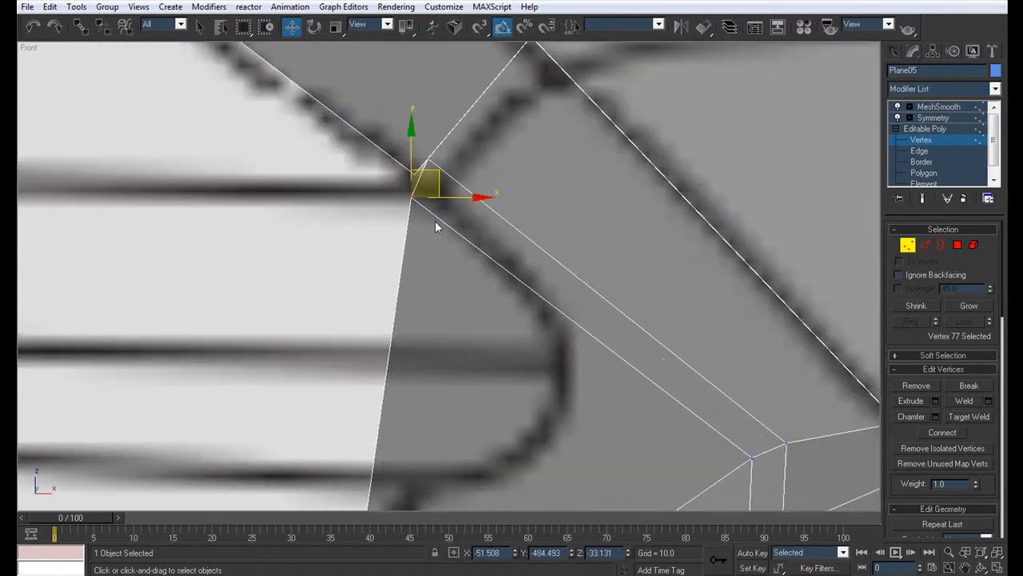
middle_drag(432, 206, 441, 300)
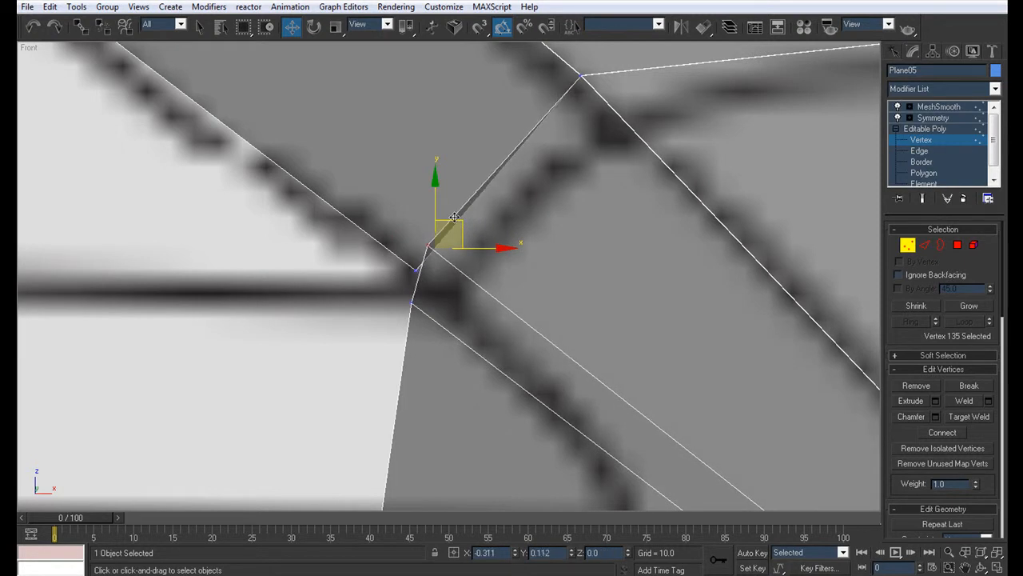
click(410, 303)
drag(435, 281, 417, 274)
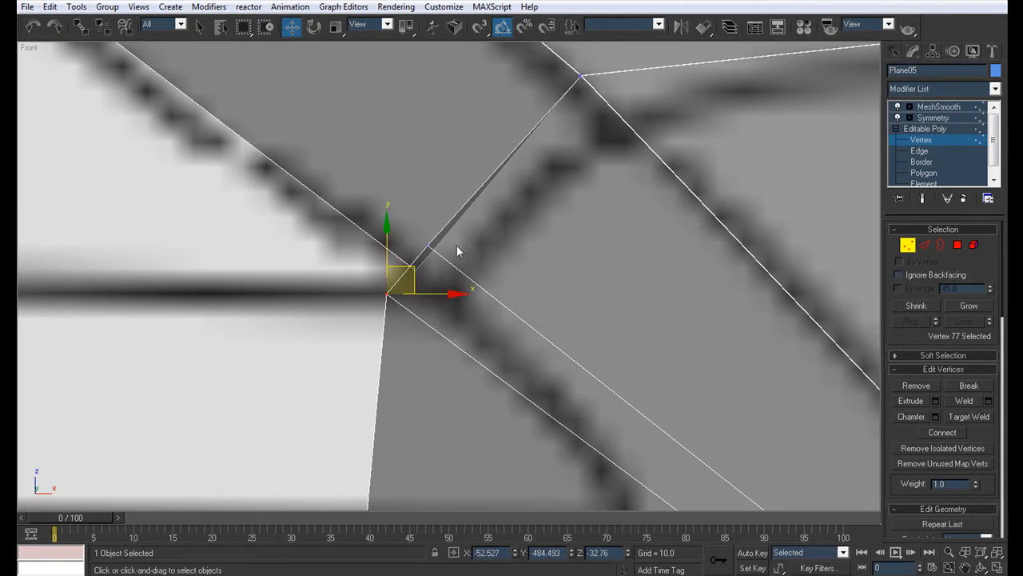
scroll(419, 273, down, 5)
middle_drag(428, 238, 418, 193)
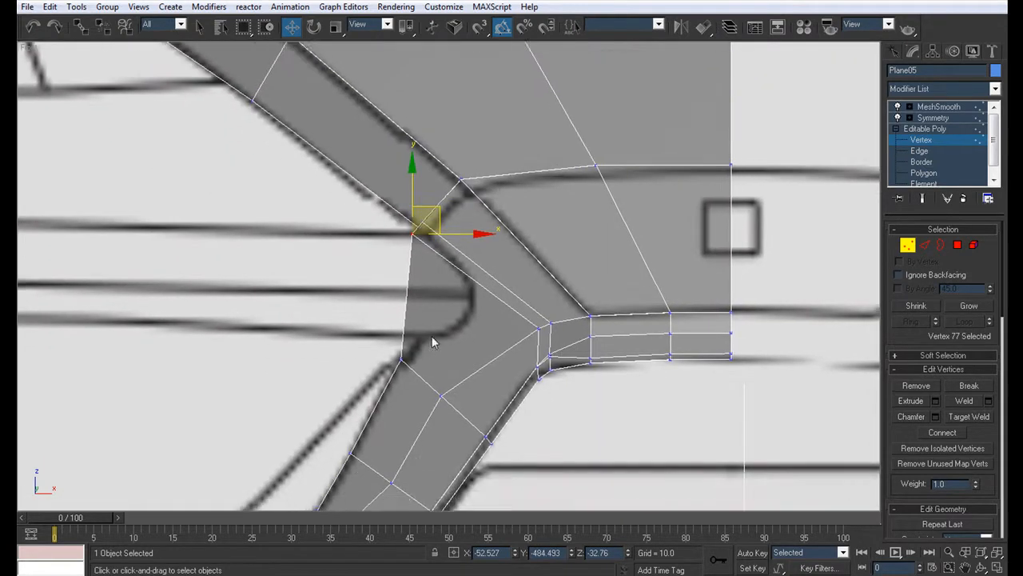
Step: Return to the opaque perspective view and examine the smoothed hood, nose and bumper from the front
key(alt+w)
alt+middle_drag(729, 439, 724, 429)
key(alt+w)
key(alt+x)
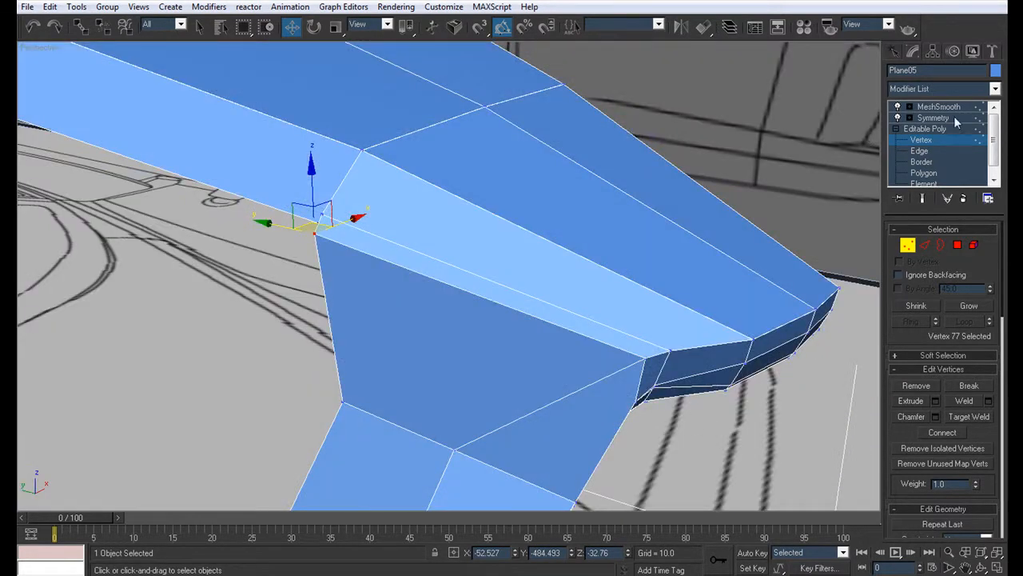
click(922, 120)
scroll(599, 280, down, 5)
click(583, 411)
alt+middle_drag(538, 361, 393, 295)
click(396, 297)
key(alt+x)
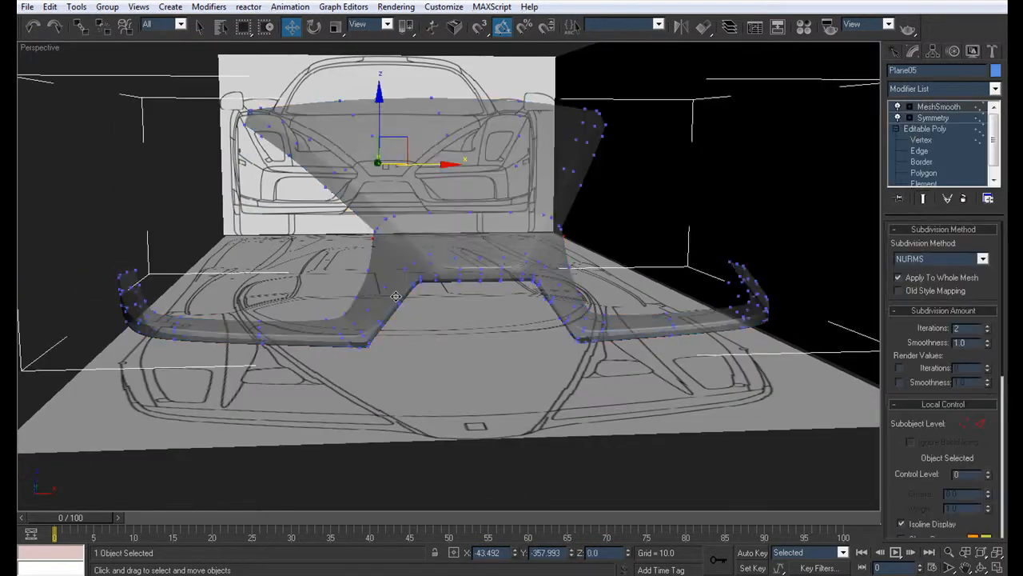
key(alt+x)
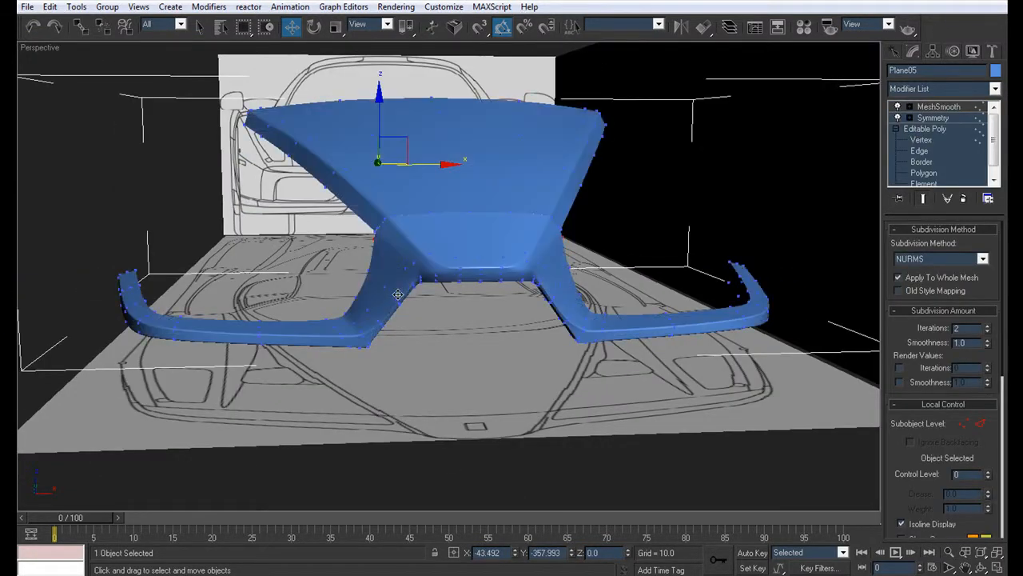
Step: Using the see-through front view, reposition both chamfer end vertices at the hood joint, shifting the upper one about 1.04 sideways and 0.8 down
key(alt+w)
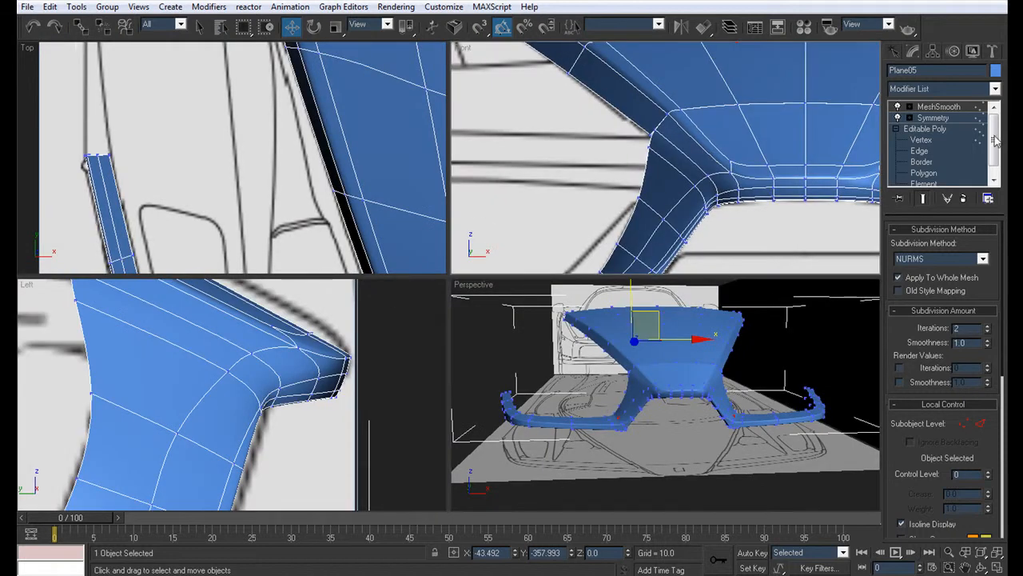
click(921, 140)
key(alt+x)
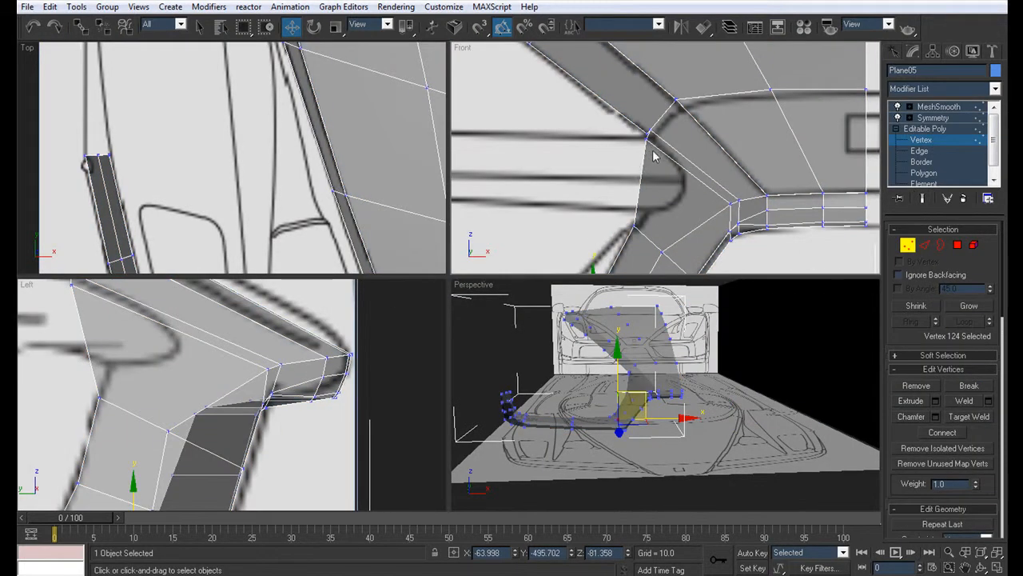
click(646, 138)
scroll(642, 145, up, 3)
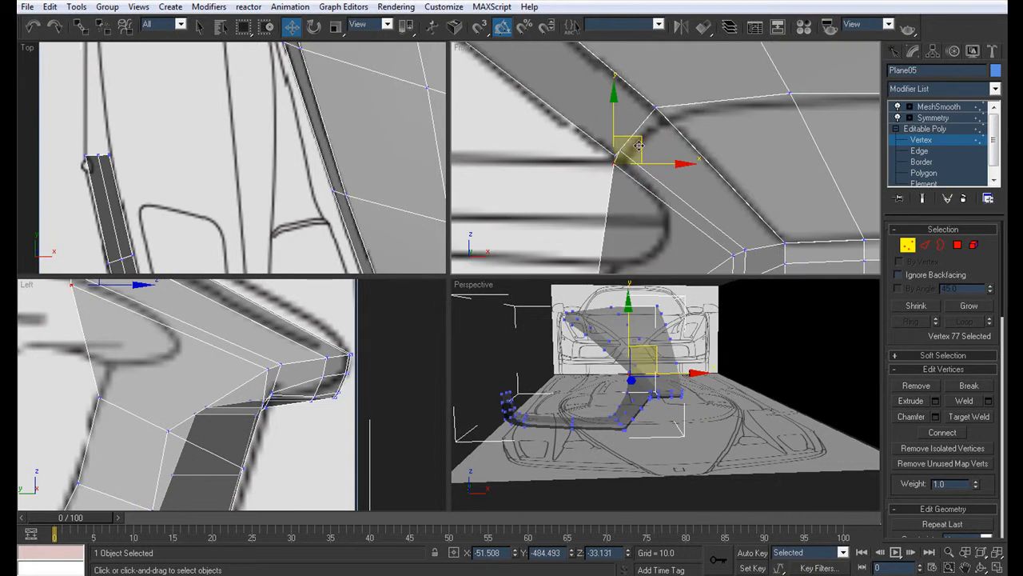
drag(642, 149, 617, 143)
click(622, 154)
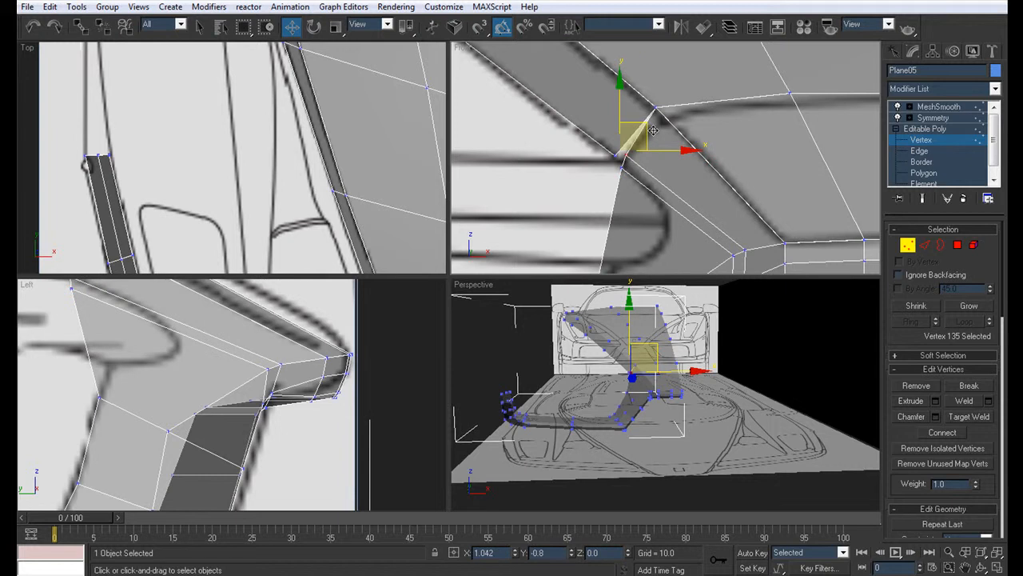
middle_drag(682, 132, 660, 150)
drag(621, 117, 620, 114)
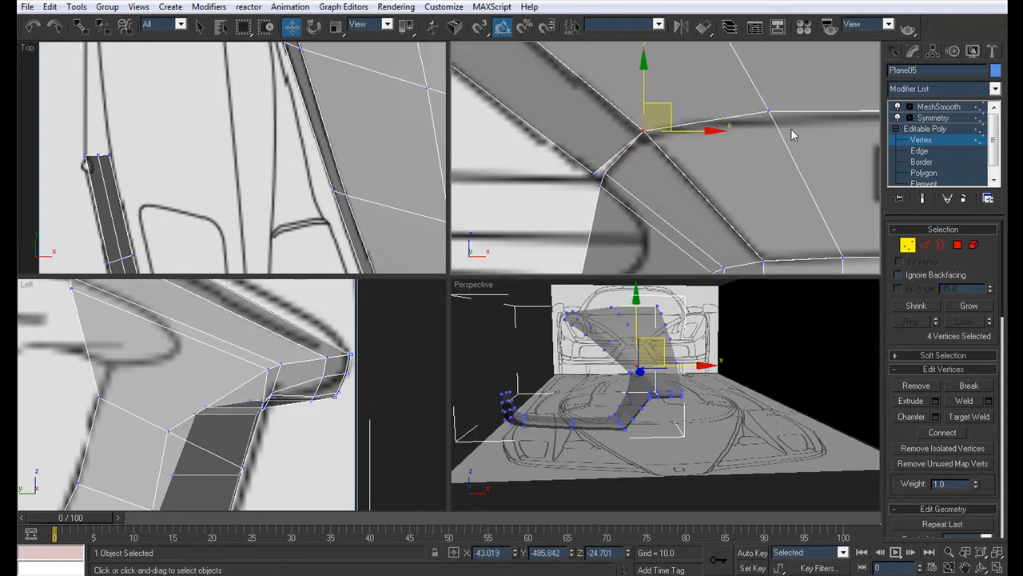
middle_drag(792, 133, 674, 141)
Step: Return to the opaque perspective view and examine the smoothed hood joint and nose side without edge lines
alt+middle_drag(669, 375, 651, 364)
key(alt+w)
key(alt+x)
click(947, 108)
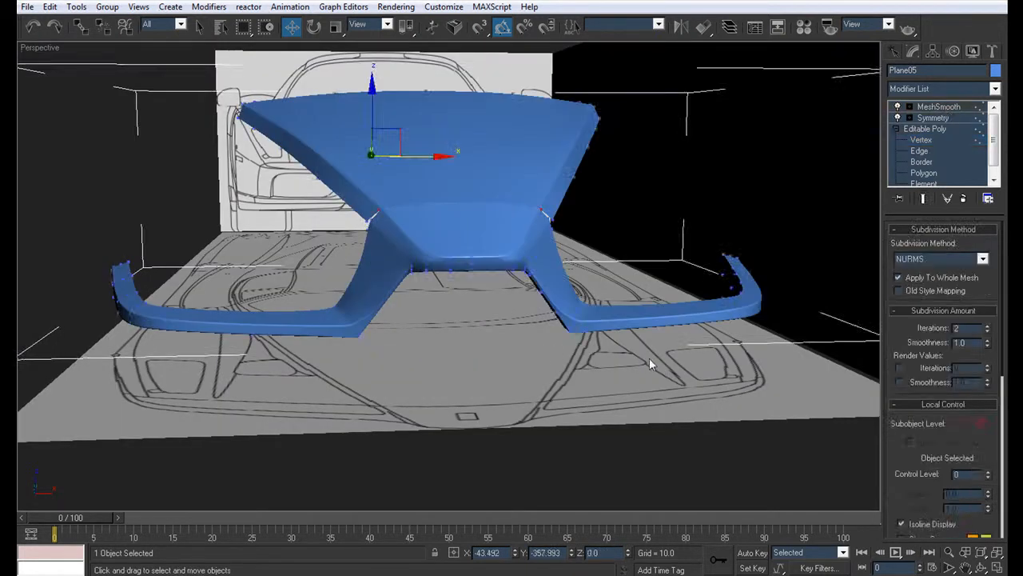
click(648, 359)
key(F4)
middle_drag(406, 315, 507, 358)
scroll(479, 289, up, 5)
click(478, 288)
key(F4)
Step: Nudge the lower chamfer end vertex at the hood joint about 0.3 along X, and check the joint under smoothing
click(919, 139)
alt+middle_drag(496, 247, 546, 283)
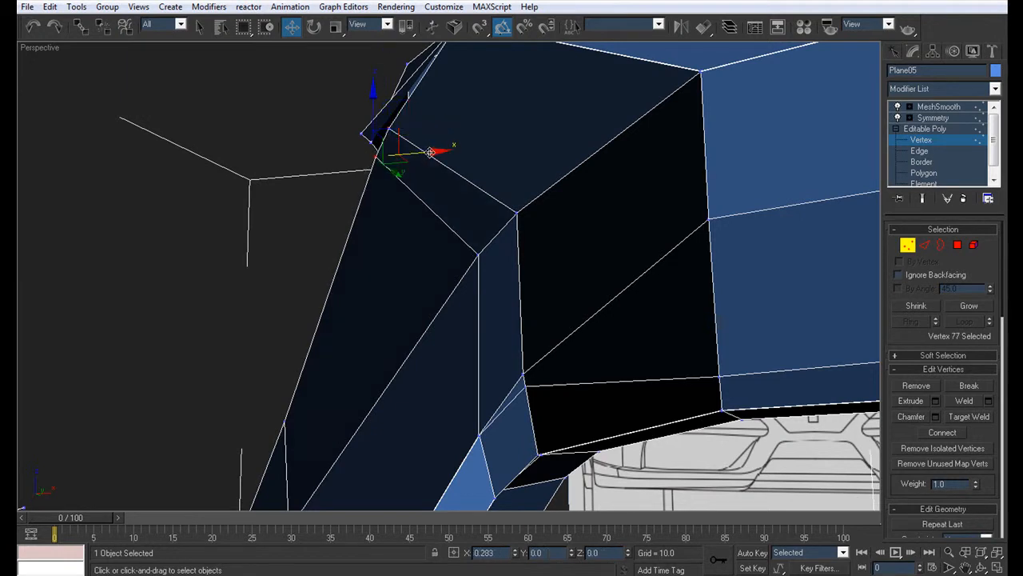
click(948, 108)
click(260, 189)
key(F4)
scroll(260, 189, down, 4)
alt+middle_drag(260, 189, 360, 245)
scroll(360, 246, up, 5)
click(439, 257)
key(F4)
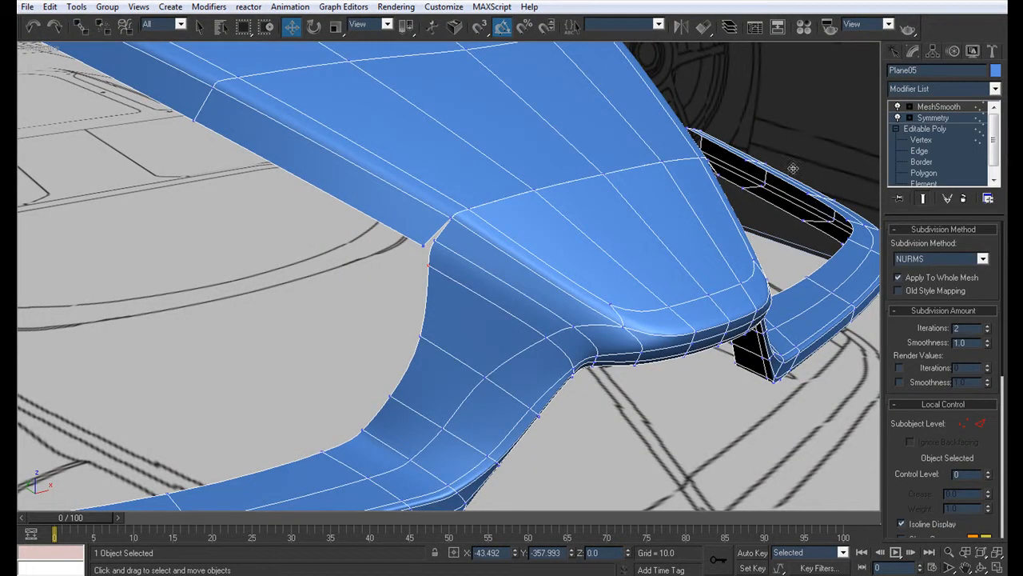
Step: Target Weld the lower chamfer end vertex at the hood joint to the next vertex down the strip's outer edge
click(921, 140)
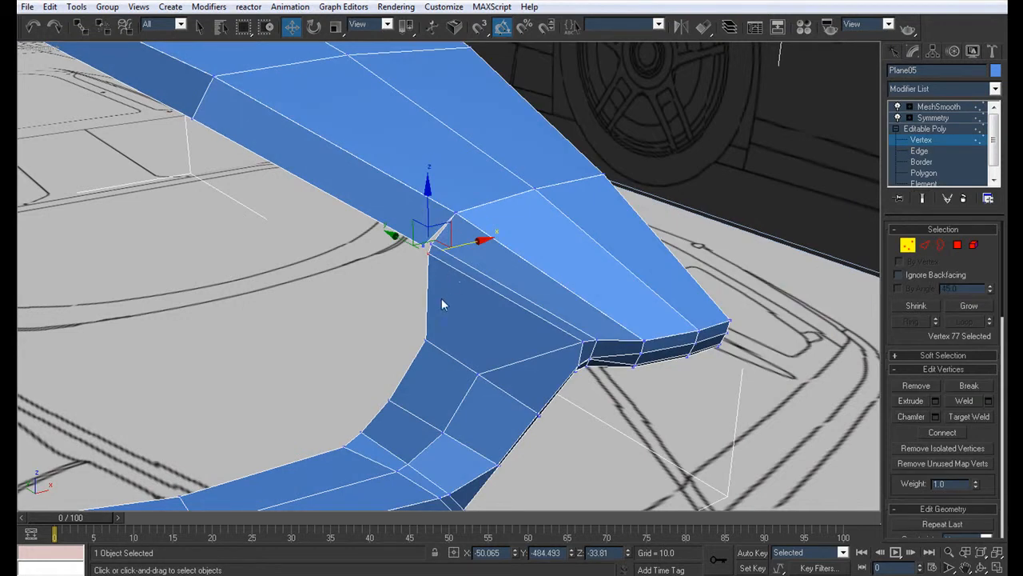
key(ctrl+w)
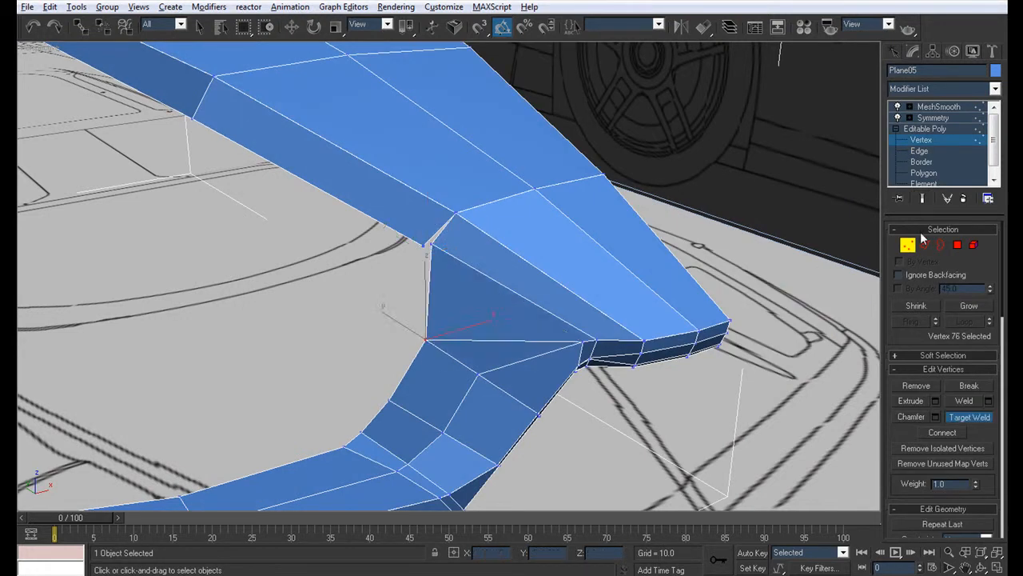
click(935, 119)
click(319, 283)
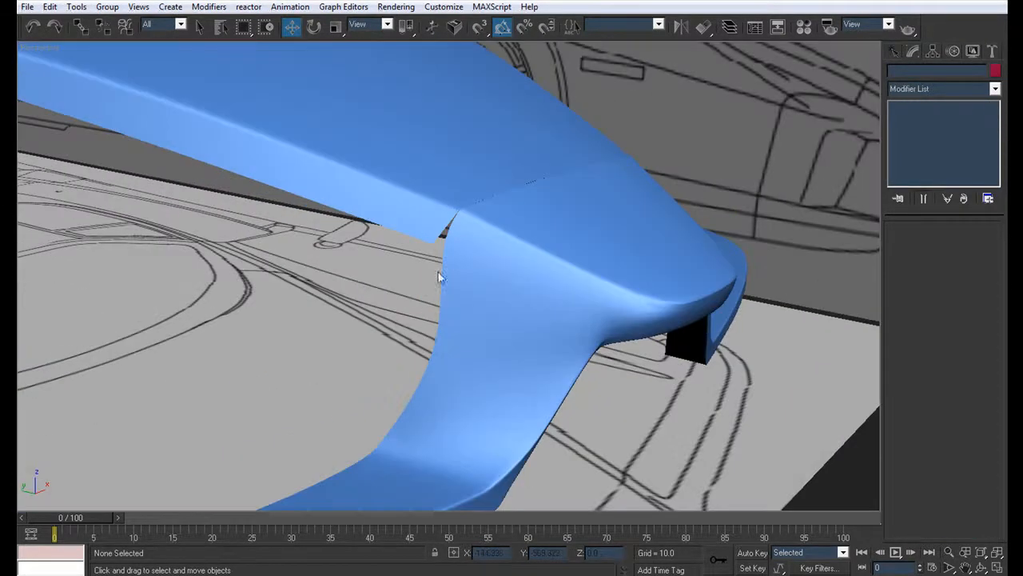
Step: Examine the smoothed joint, nose side and front lip from several angles, with and without edge lines
click(496, 265)
alt+middle_drag(495, 265, 457, 252)
scroll(456, 253, down, 5)
alt+middle_drag(530, 363, 446, 279)
click(467, 334)
scroll(446, 279, up, 5)
click(512, 240)
key(F4)
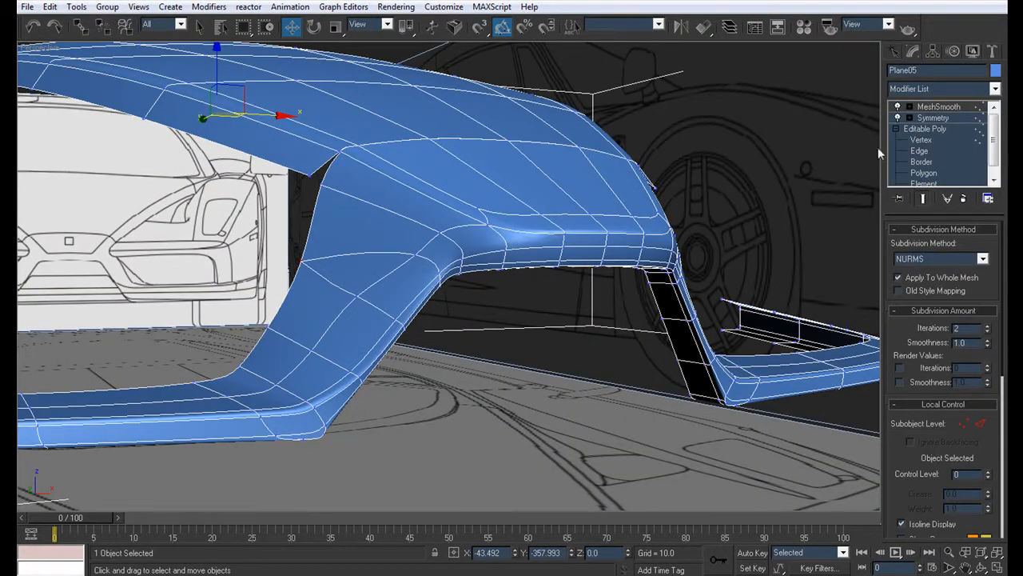
Step: Rework the two vertices at the nose's lower front corner and return to the smoothed model
scroll(563, 269, up, 4)
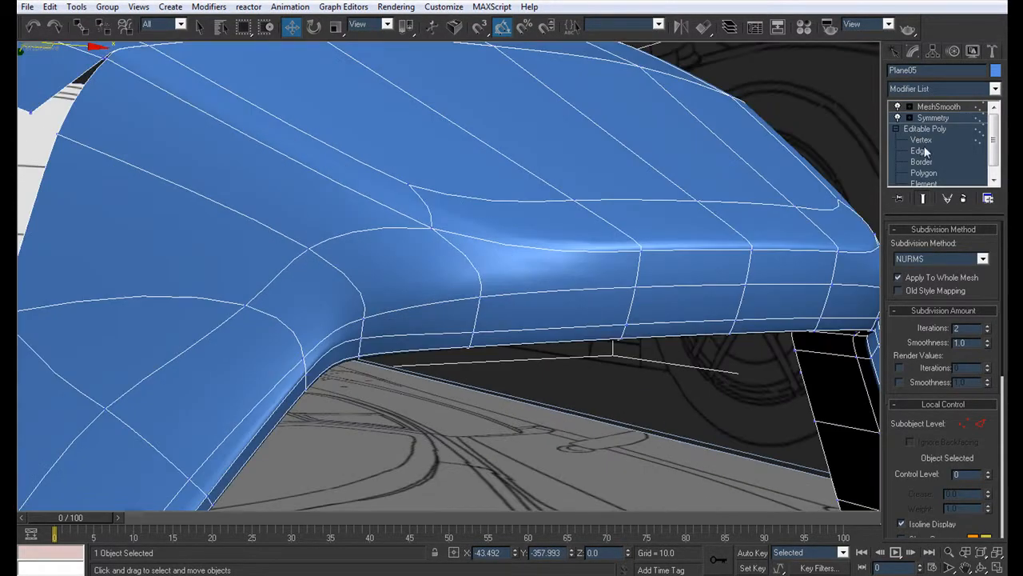
key(1)
scroll(460, 237, up, 4)
scroll(438, 267, down, 8)
scroll(440, 257, up, 3)
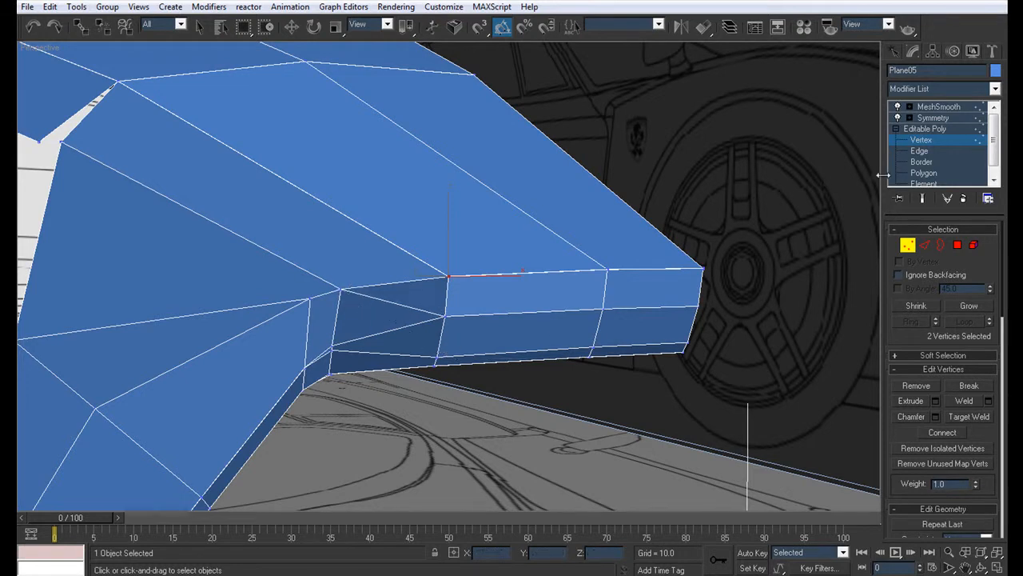
click(948, 111)
scroll(515, 355, down, 4)
click(508, 367)
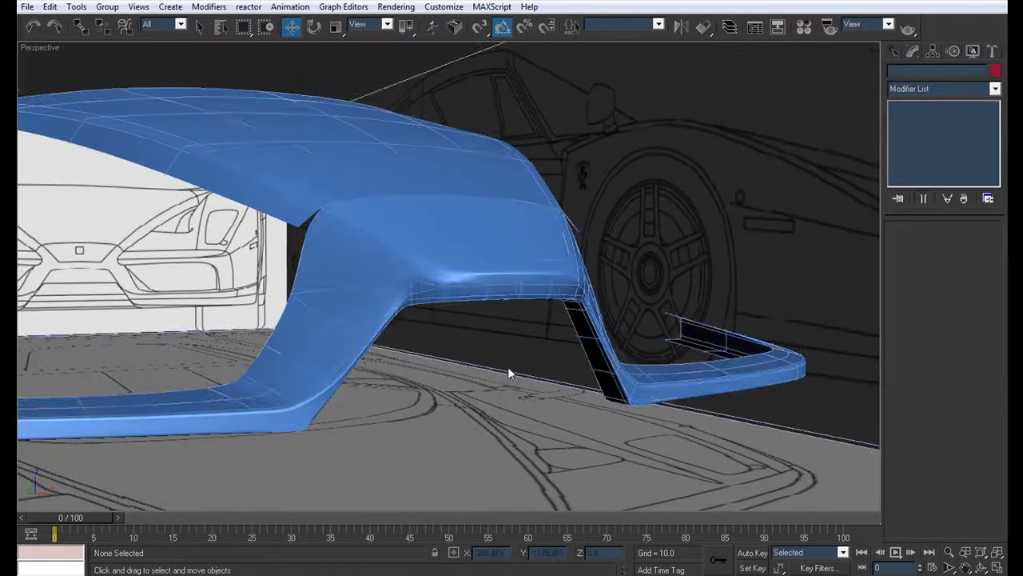
Step: Examine the nose's lower front corner up close, comparing its cage vertices with the smoothed surface
scroll(487, 336, down, 4)
alt+middle_drag(457, 293, 462, 239)
scroll(459, 312, up, 4)
key(ctrl+z)
click(428, 334)
scroll(461, 238, up, 5)
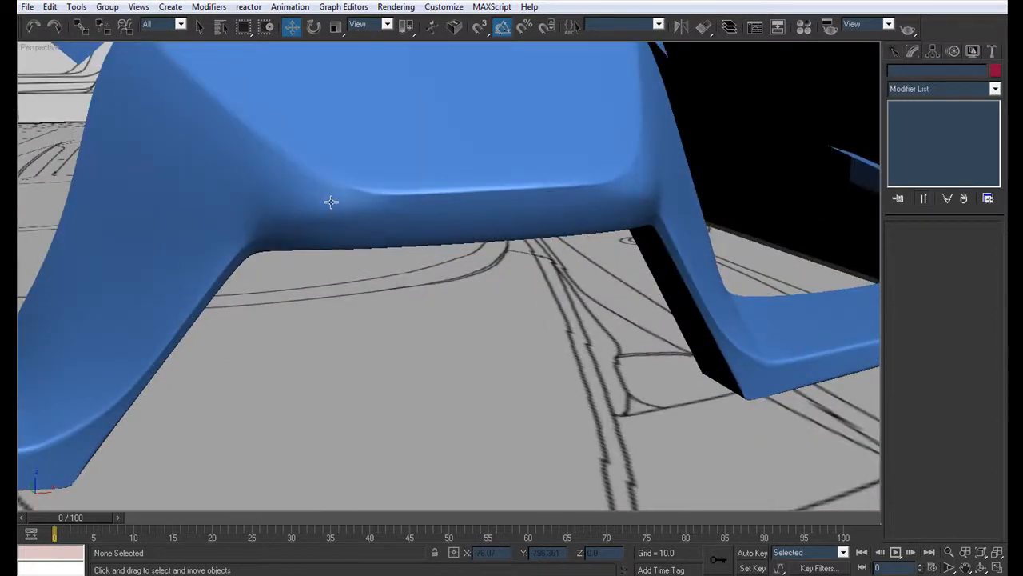
click(331, 202)
click(921, 140)
alt+middle_drag(399, 264, 420, 347)
click(939, 107)
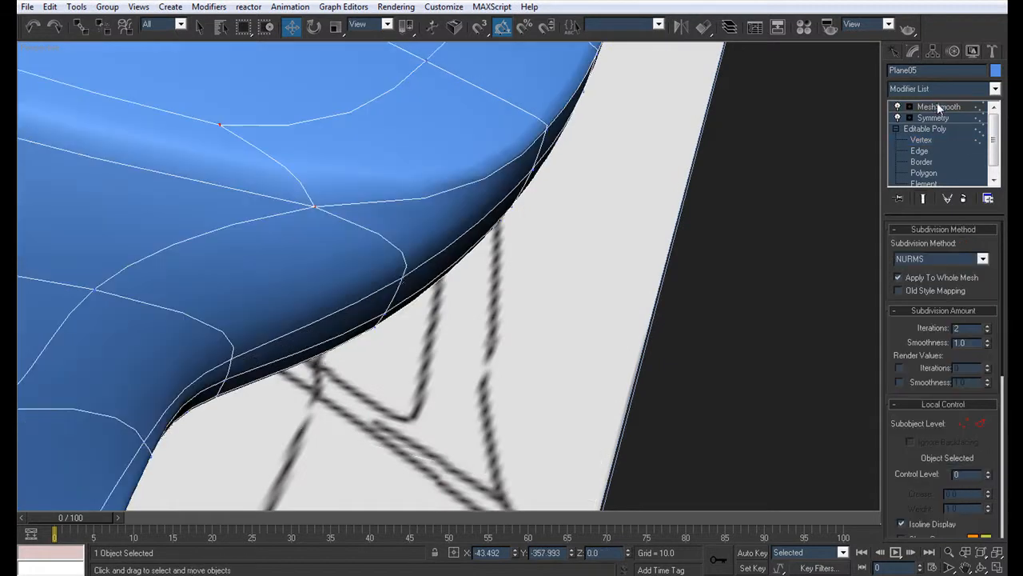
alt+middle_drag(514, 309, 542, 276)
click(551, 375)
alt+middle_drag(424, 270, 331, 244)
Step: Examine the whole smoothed hood, nose and bumper against the blueprints from a distance and from the side
scroll(331, 244, down, 3)
scroll(386, 271, down, 3)
alt+middle_drag(386, 271, 499, 310)
scroll(461, 334, up, 8)
scroll(367, 298, down, 4)
scroll(443, 300, down, 4)
mouse_move(447, 291)
alt+middle_down()
mouse_move(387, 259)
mouse_move(315, 290)
mouse_move(392, 229)
mouse_move(442, 229)
mouse_move(479, 270)
mouse_move(445, 297)
mouse_move(502, 301)
mouse_move(508, 289)
mouse_move(412, 254)
mouse_move(450, 283)
mouse_move(578, 304)
mouse_move(533, 288)
mouse_move(437, 302)
alt+middle_up()
scroll(315, 288, up, 6)
scroll(445, 297, down, 4)
scroll(436, 303, down, 4)
scroll(427, 296, up, 4)
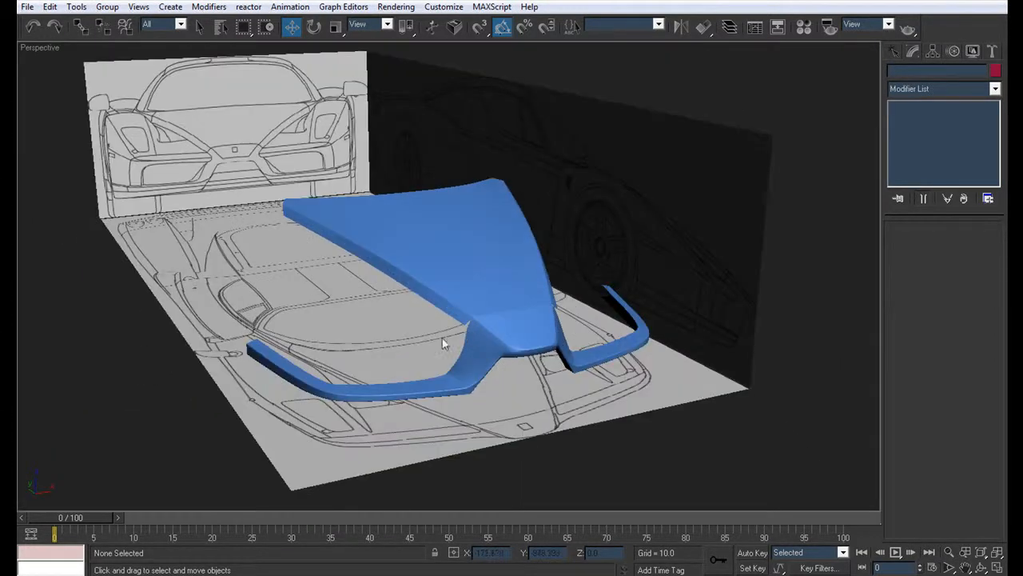
alt+middle_drag(542, 331, 497, 222)
scroll(473, 281, up, 2)
alt+middle_drag(568, 237, 490, 285)
scroll(466, 258, down, 4)
scroll(412, 280, up, 4)
scroll(489, 285, up, 3)
Step: In the see-through front view, lower the upper vertex near the bumper strip's outer bend by about 1.11 to follow the blueprint
click(330, 349)
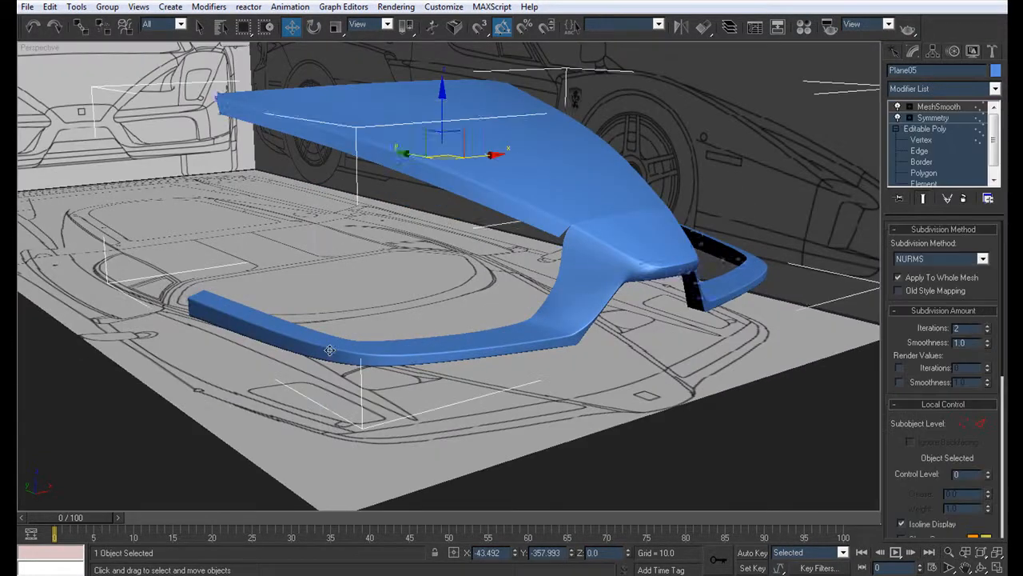
key(F4)
key(1)
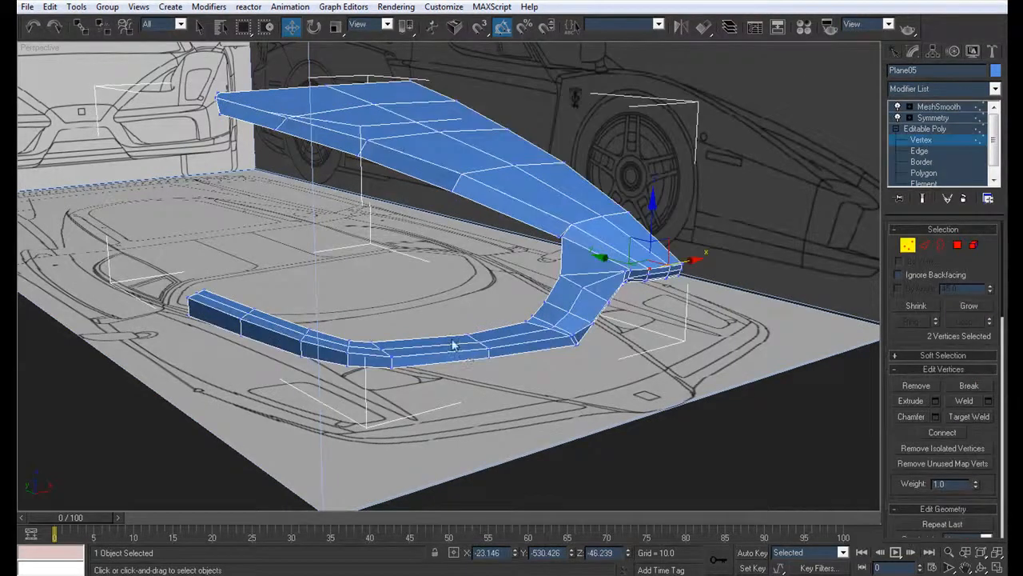
scroll(487, 330, up, 3)
key(alt+w)
scroll(295, 401, down, 4)
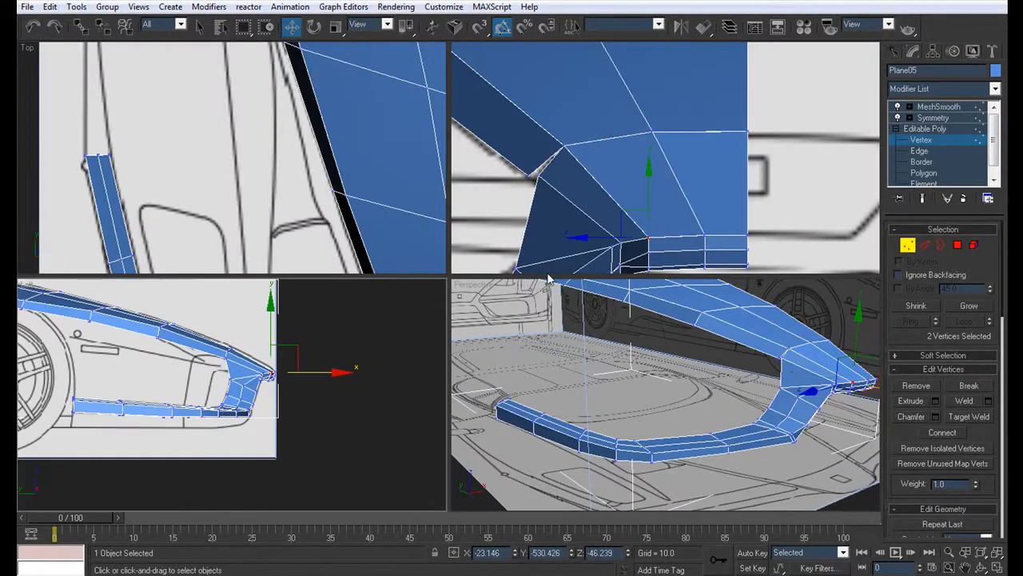
scroll(689, 256, down, 5)
middle_drag(688, 256, 756, 203)
key(alt+x)
middle_drag(632, 256, 798, 211)
scroll(795, 209, up, 2)
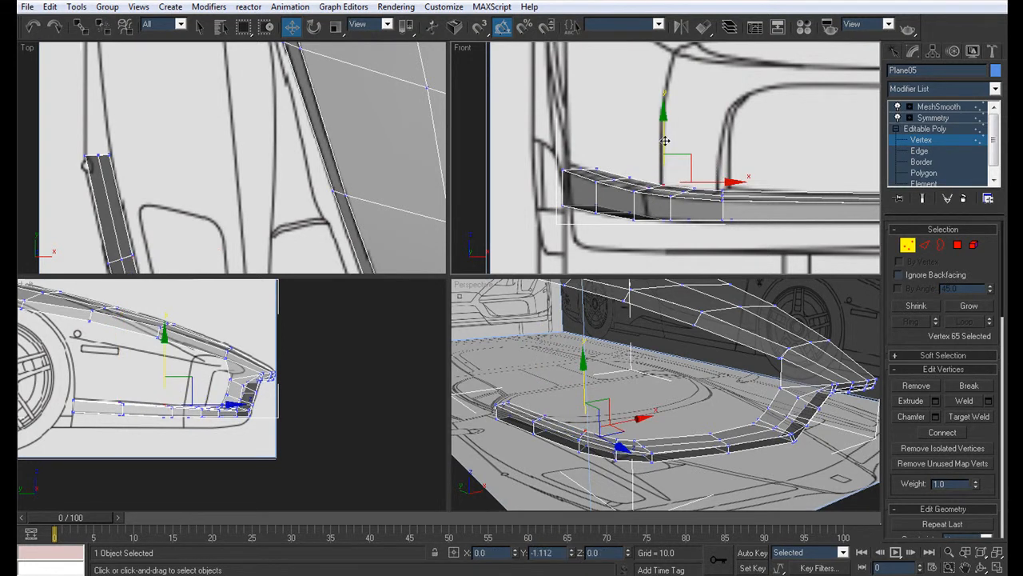
middle_drag(664, 140, 580, 139)
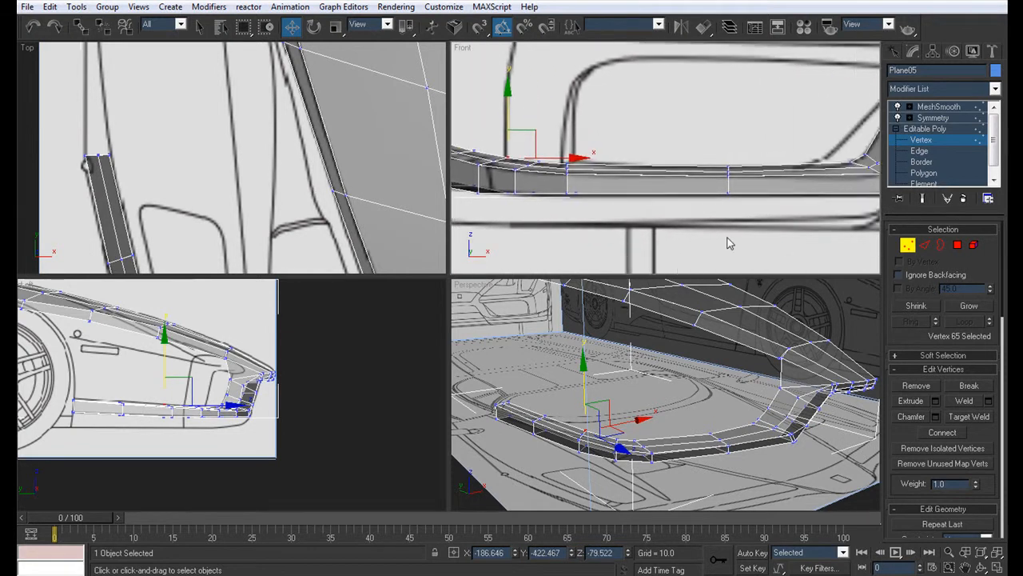
Step: Return to the opaque perspective view and examine the smoothed bumper strip without edge lines from a low front angle
middle_click(733, 345)
key(alt+w)
key(alt+x)
click(936, 108)
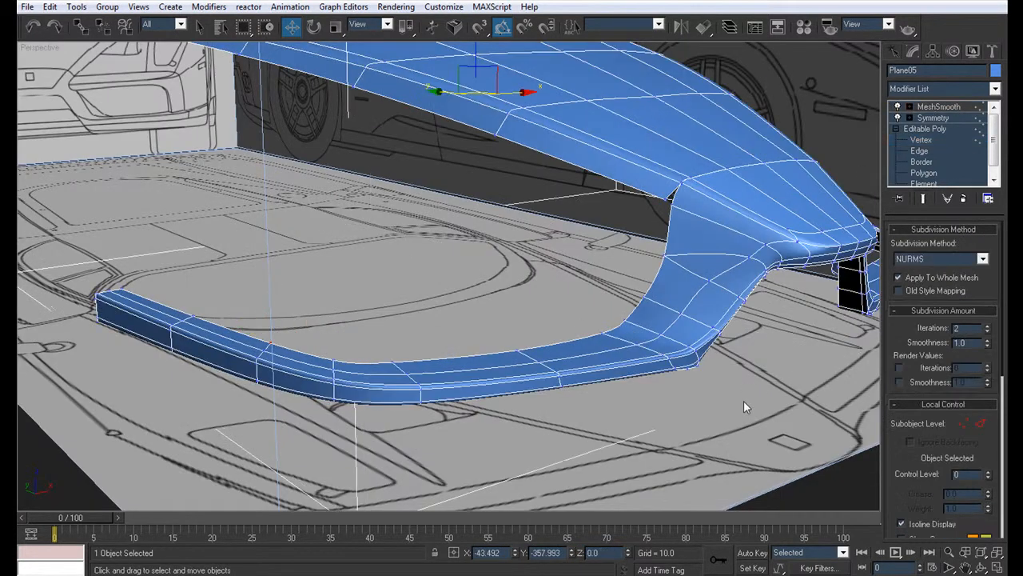
click(755, 395)
key(F4)
scroll(501, 358, down, 5)
alt+middle_drag(436, 344, 350, 331)
scroll(361, 350, up, 5)
Step: Lower the six edges along the bumper strip's rear upper side by about 0.83, and return to the smoothed model
click(399, 316)
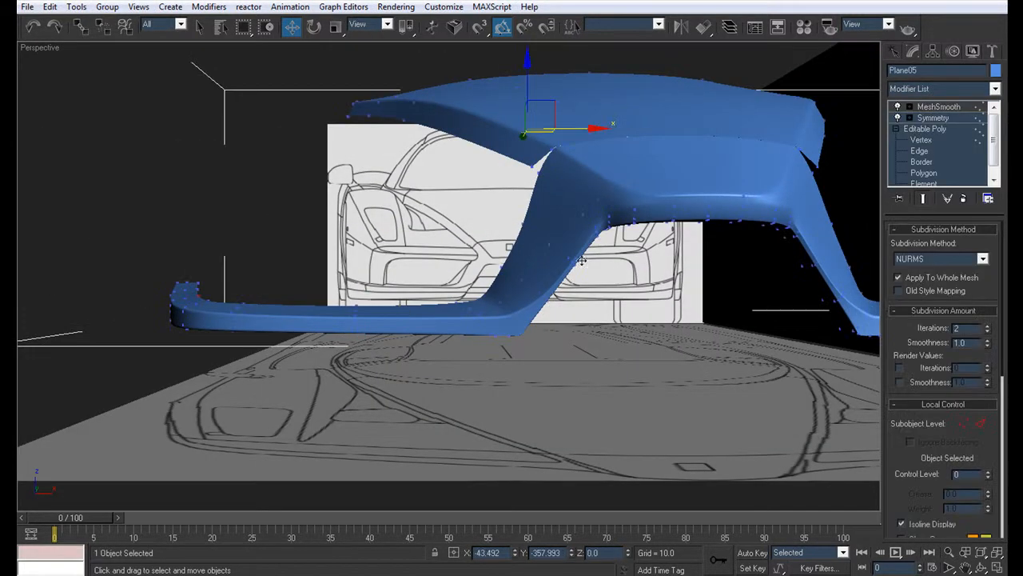
click(918, 150)
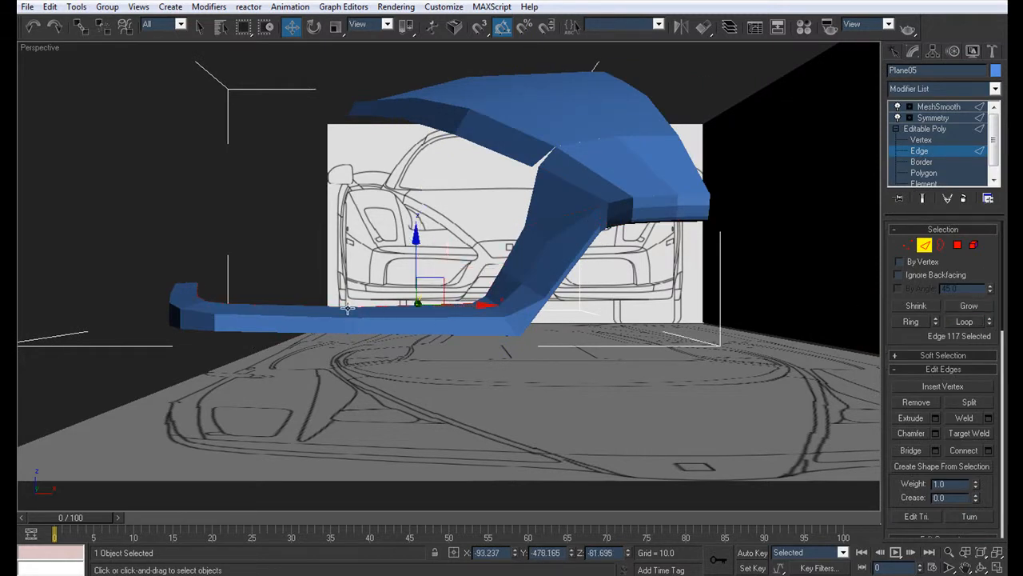
key(F4)
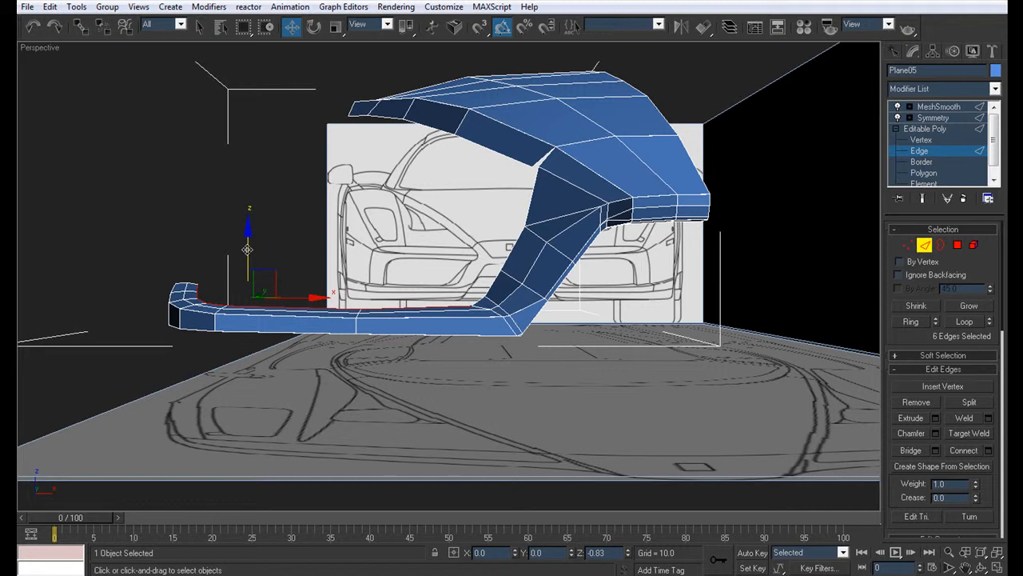
click(948, 108)
click(536, 332)
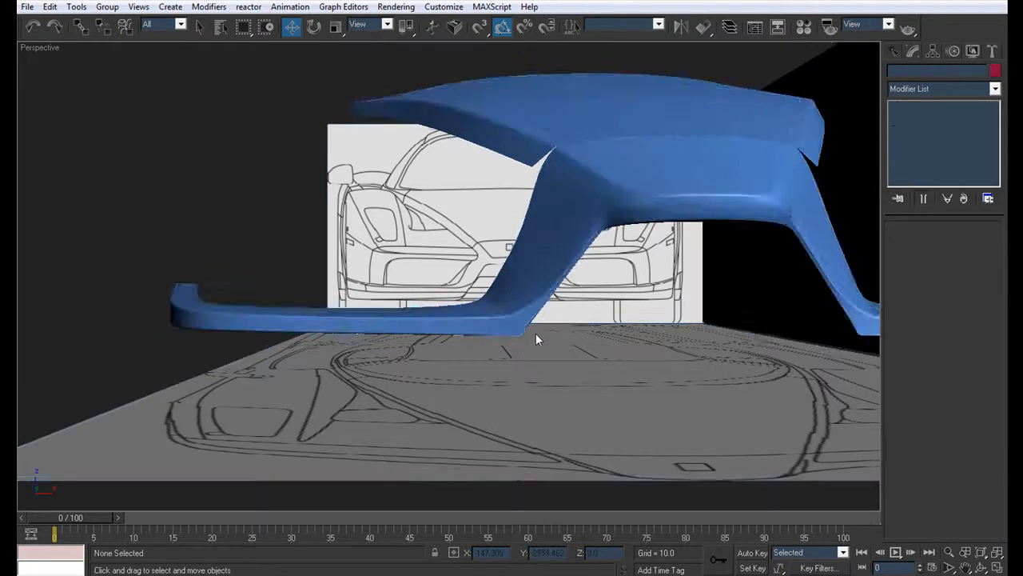
key(F4)
Step: Examine the smoothed hood, nose and bumper from the side and from underneath, toggling the edge lines
scroll(386, 317, down, 3)
alt+middle_drag(386, 317, 479, 340)
scroll(439, 313, up, 4)
alt+middle_drag(470, 292, 454, 315)
scroll(461, 299, down, 4)
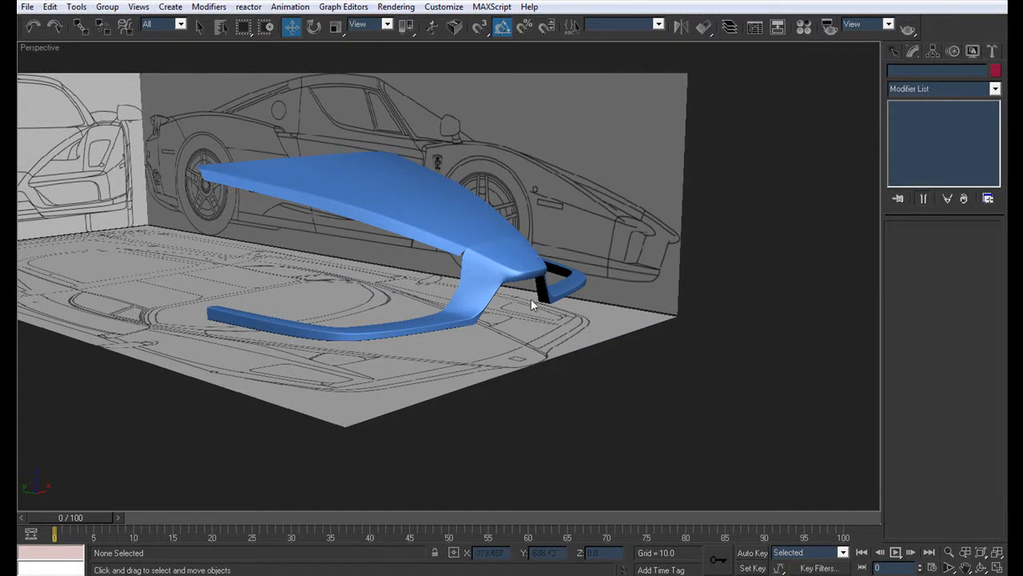
alt+middle_drag(512, 294, 462, 267)
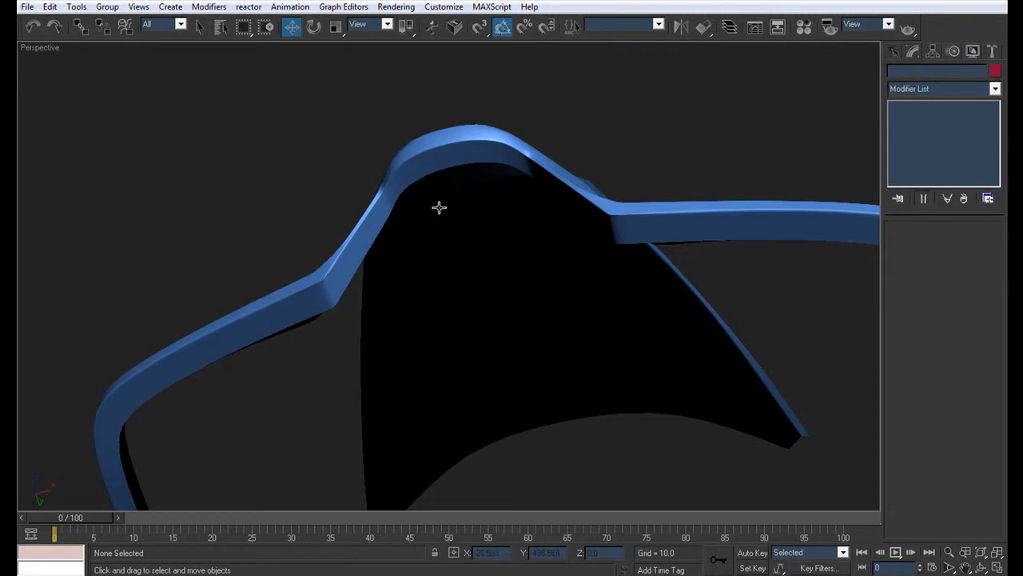
alt+middle_drag(428, 200, 395, 285)
scroll(395, 285, up, 3)
alt+middle_drag(416, 237, 514, 249)
scroll(420, 326, down, 4)
click(515, 249)
scroll(490, 257, down, 3)
key(F4)
scroll(505, 299, up, 3)
key(F4)
Step: Examine the smoothed front end from above and at an angle against the car blueprints
click(535, 337)
alt+middle_drag(480, 212, 512, 265)
scroll(504, 257, down, 3)
scroll(515, 320, up, 5)
scroll(455, 278, down, 5)
scroll(507, 268, up, 2)
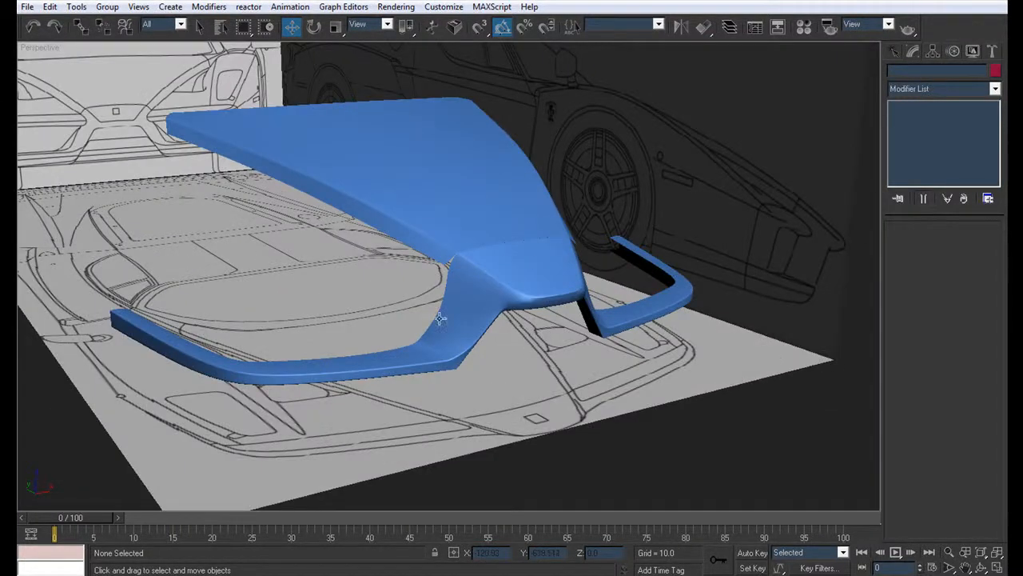
middle_drag(452, 349, 493, 306)
middle_drag(455, 260, 469, 258)
middle_drag(378, 255, 454, 258)
scroll(455, 258, down, 4)
Step: Show all four viewports and frame the smoothed front end with the car blueprints in the front, left and perspective views
key(alt+w)
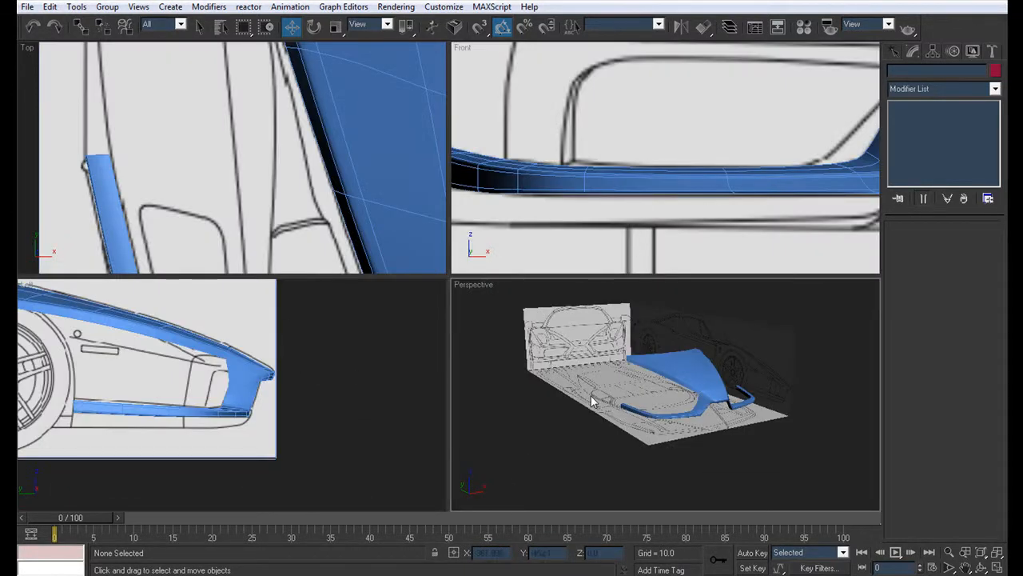
scroll(637, 131, down, 5)
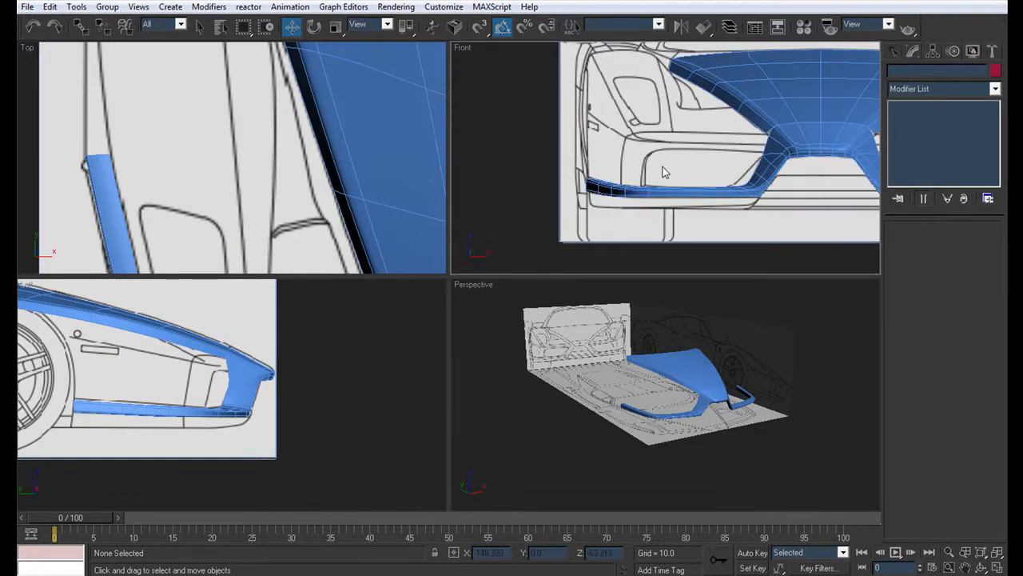
middle_drag(581, 160, 662, 174)
scroll(662, 173, down, 2)
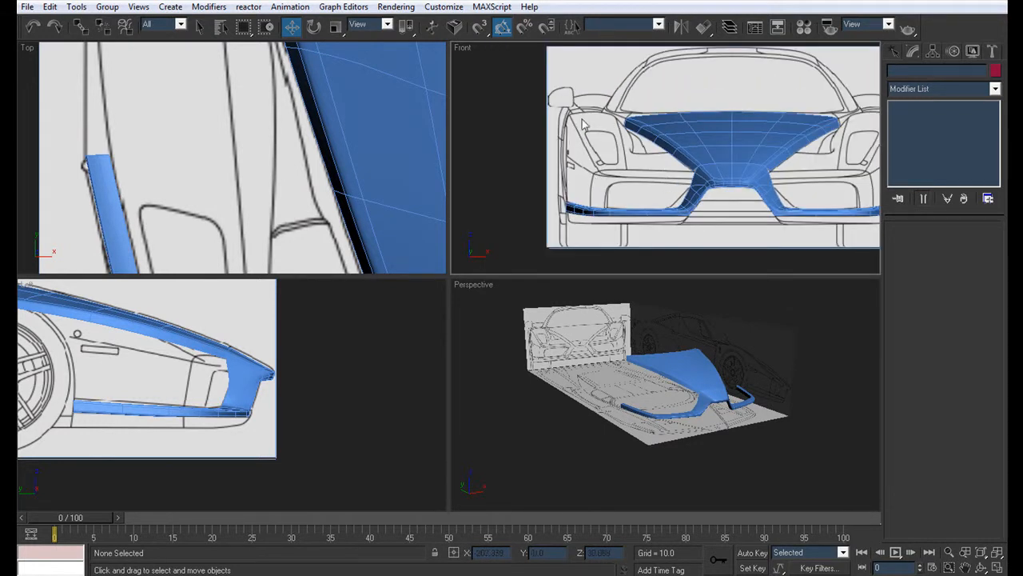
middle_drag(718, 155, 686, 173)
middle_drag(201, 376, 486, 373)
scroll(492, 371, down, 5)
middle_drag(354, 424, 334, 425)
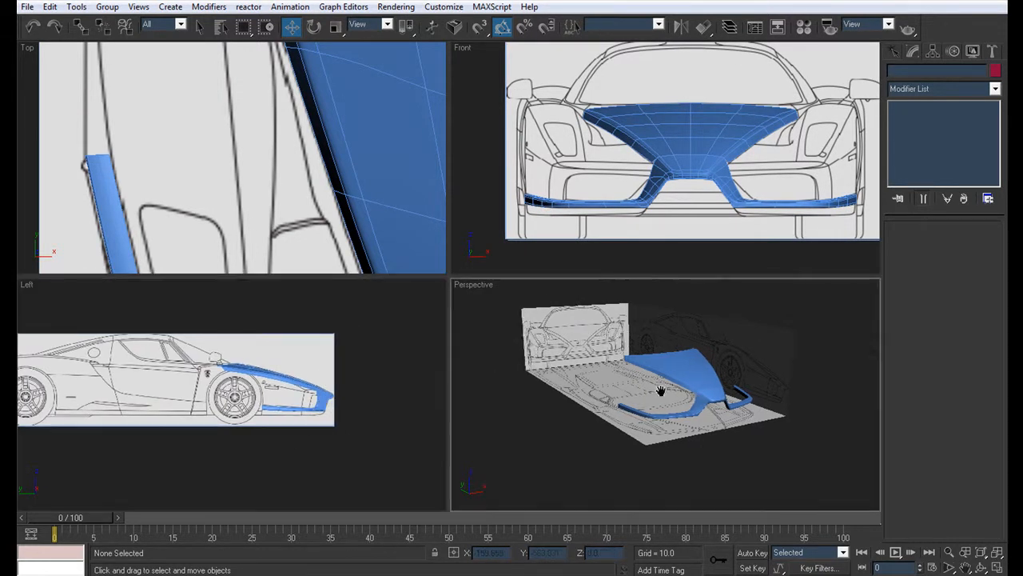
scroll(667, 392, up, 4)
alt+middle_drag(693, 391, 658, 387)
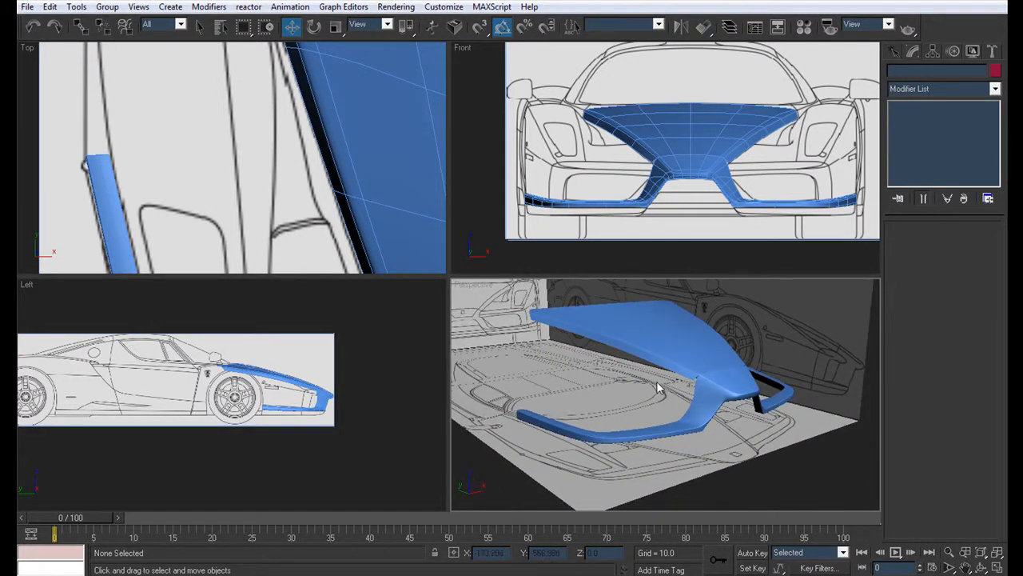